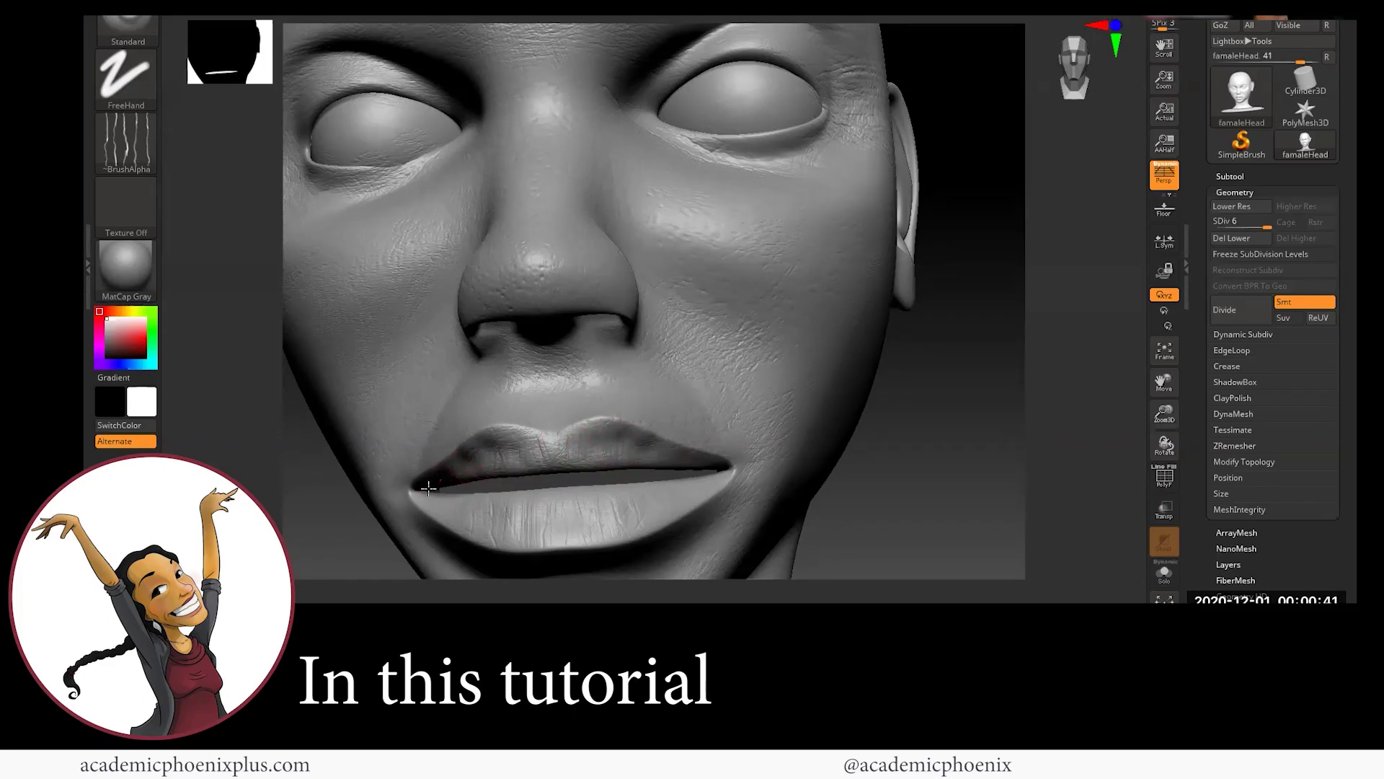
{"action": "left_click_drag", "start_coordinate": [981, 442], "coordinate": [1064, 443]}
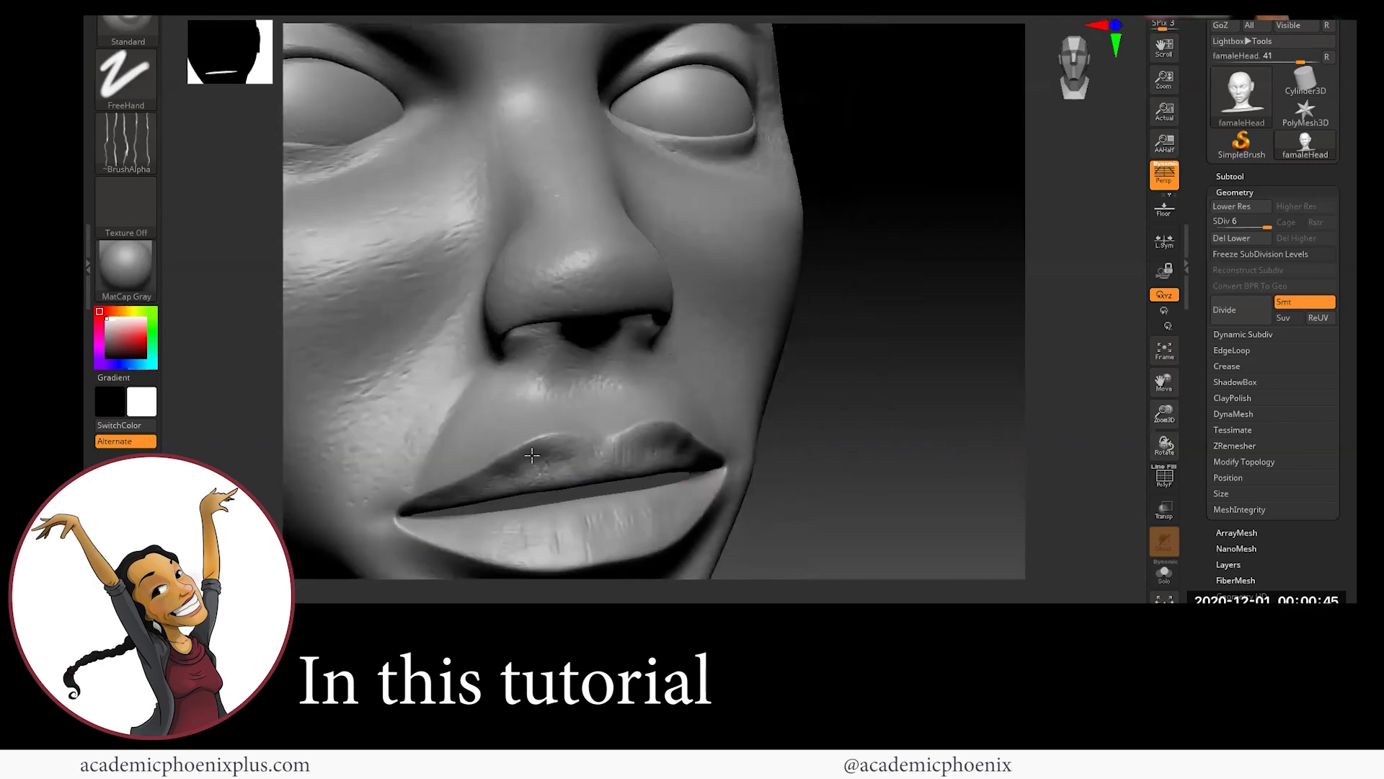
{"action": "left_click_drag", "start_coordinate": [825, 417], "coordinate": [814, 310]}
{"action": "left_click", "coordinate": [128, 29]}
{"action": "left_click", "coordinate": [225, 94]}
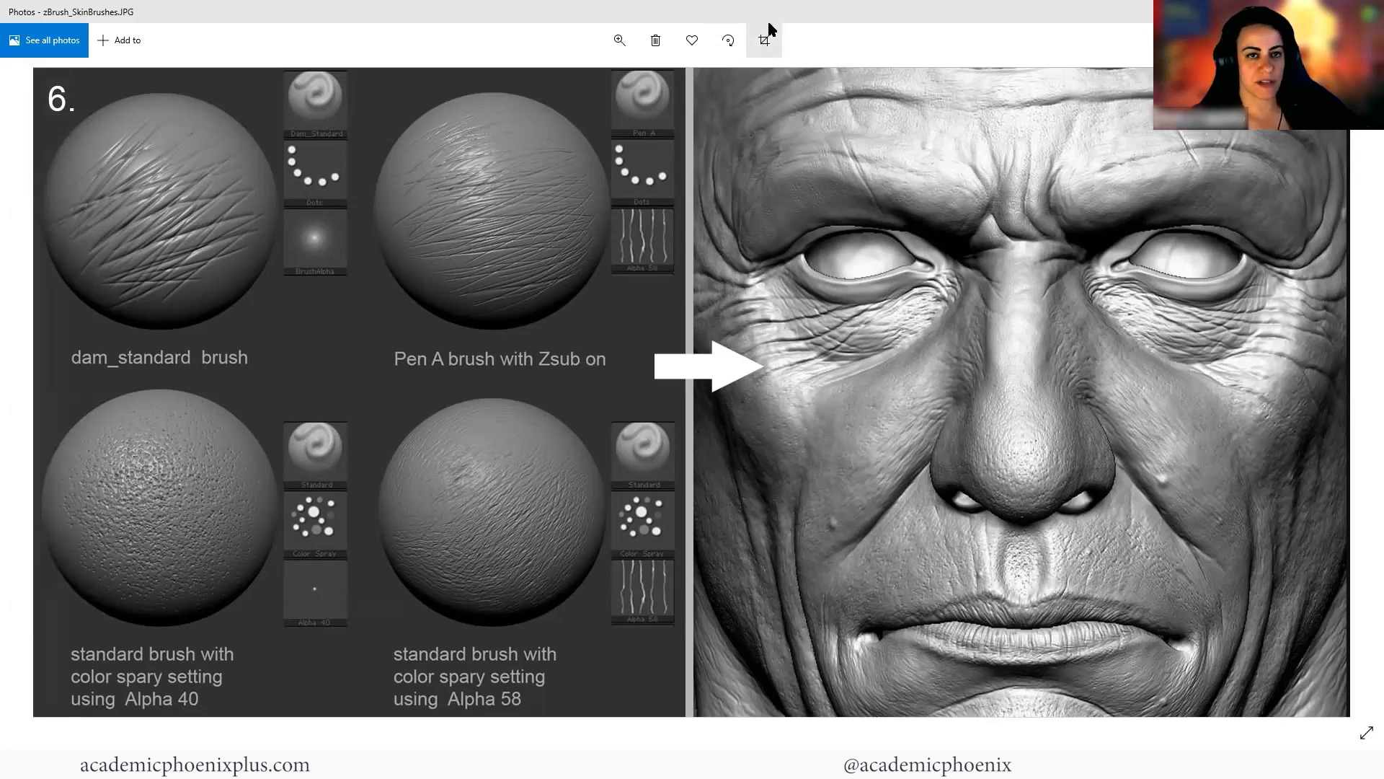
Put away the skin-brush reference and LightBox, and import the famaleHead mesh from the HumanHead project's assets folder
{"action": "left_click", "coordinate": [1367, 12]}
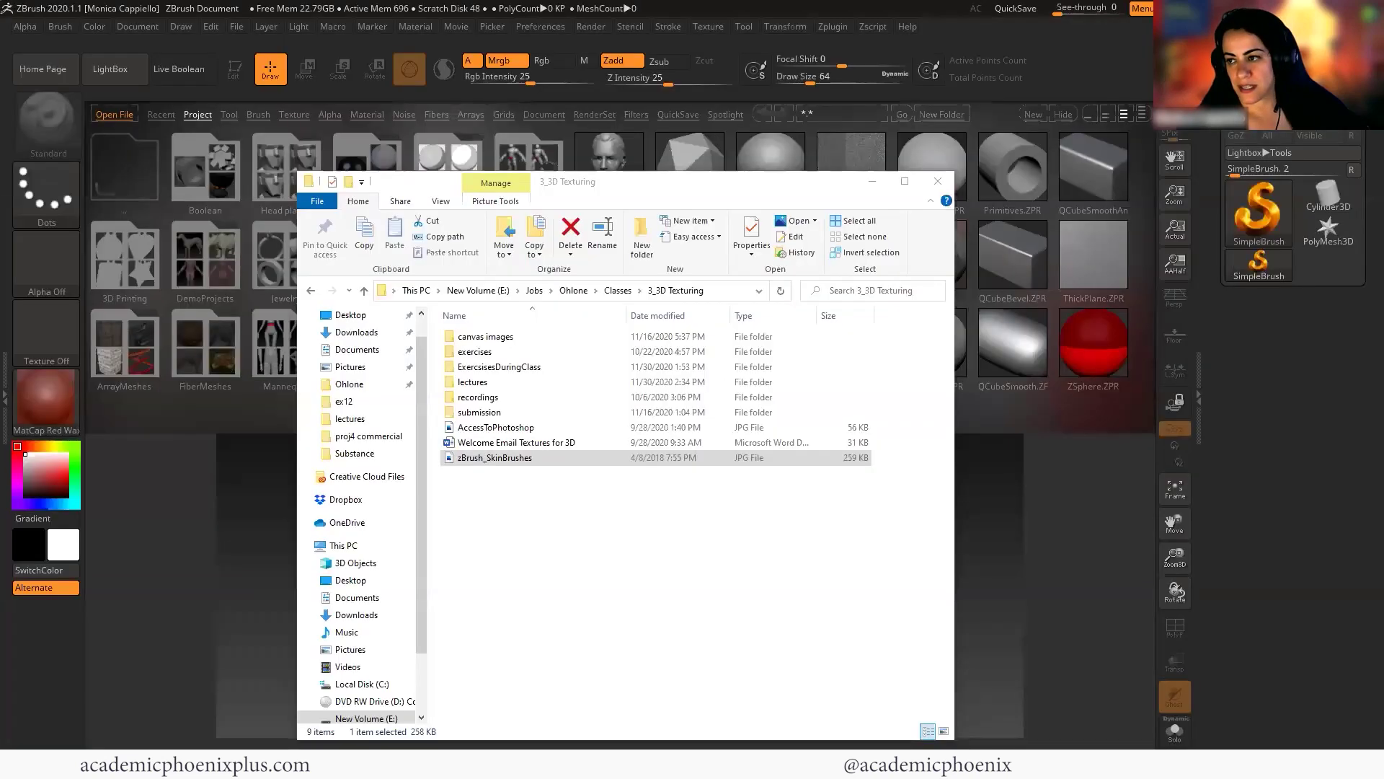
{"action": "left_click", "coordinate": [1063, 115]}
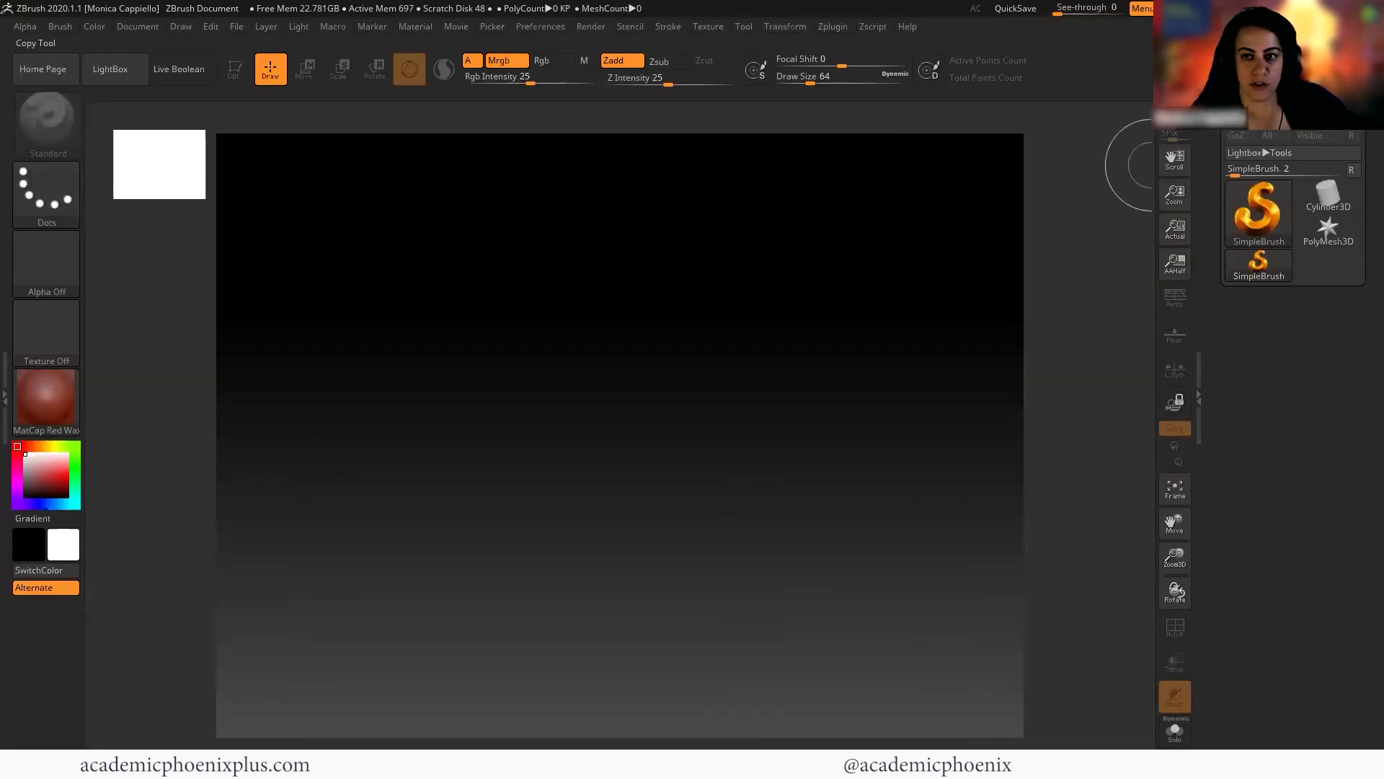
{"action": "left_click", "coordinate": [1258, 101]}
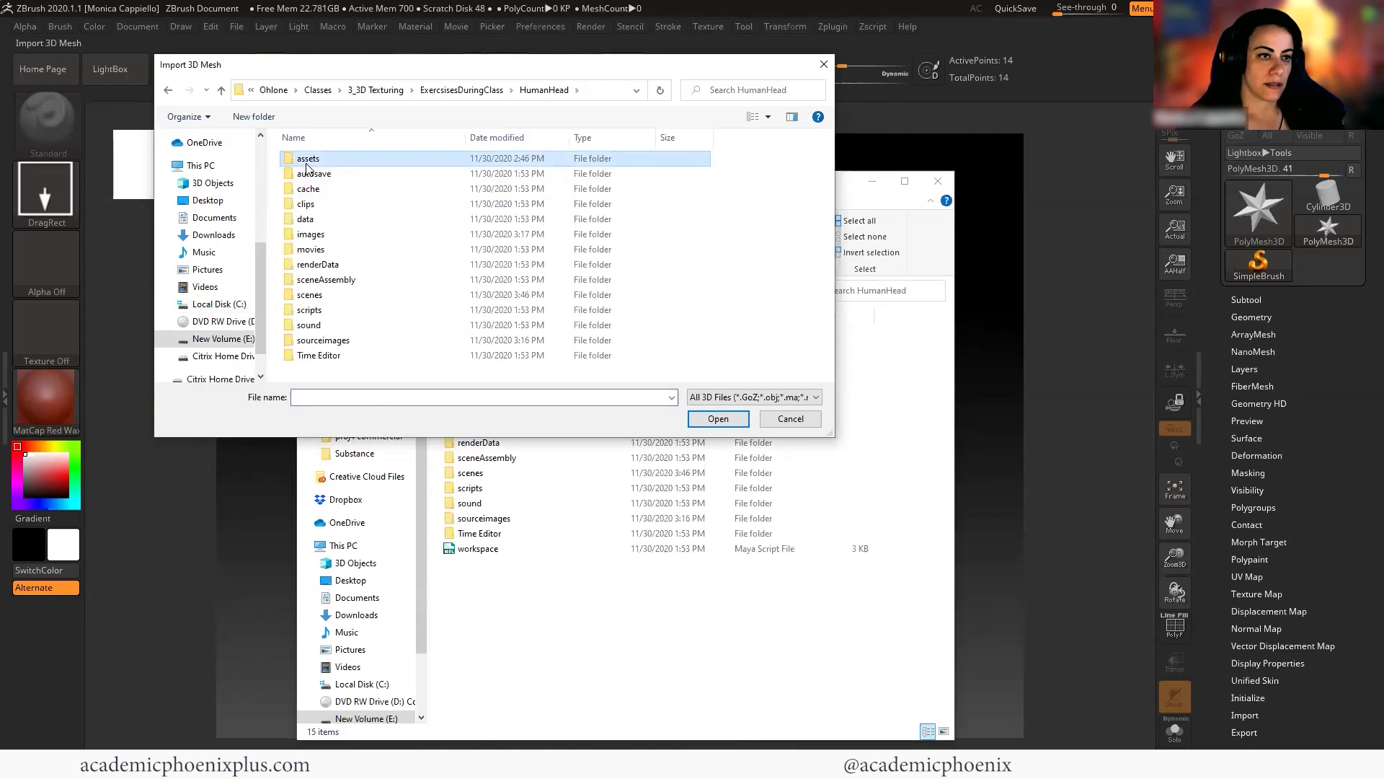
{"action": "double_click", "coordinate": [311, 160]}
{"action": "double_click", "coordinate": [311, 162]}
{"action": "left_click", "coordinate": [325, 199]}
{"action": "left_click", "coordinate": [718, 419]}
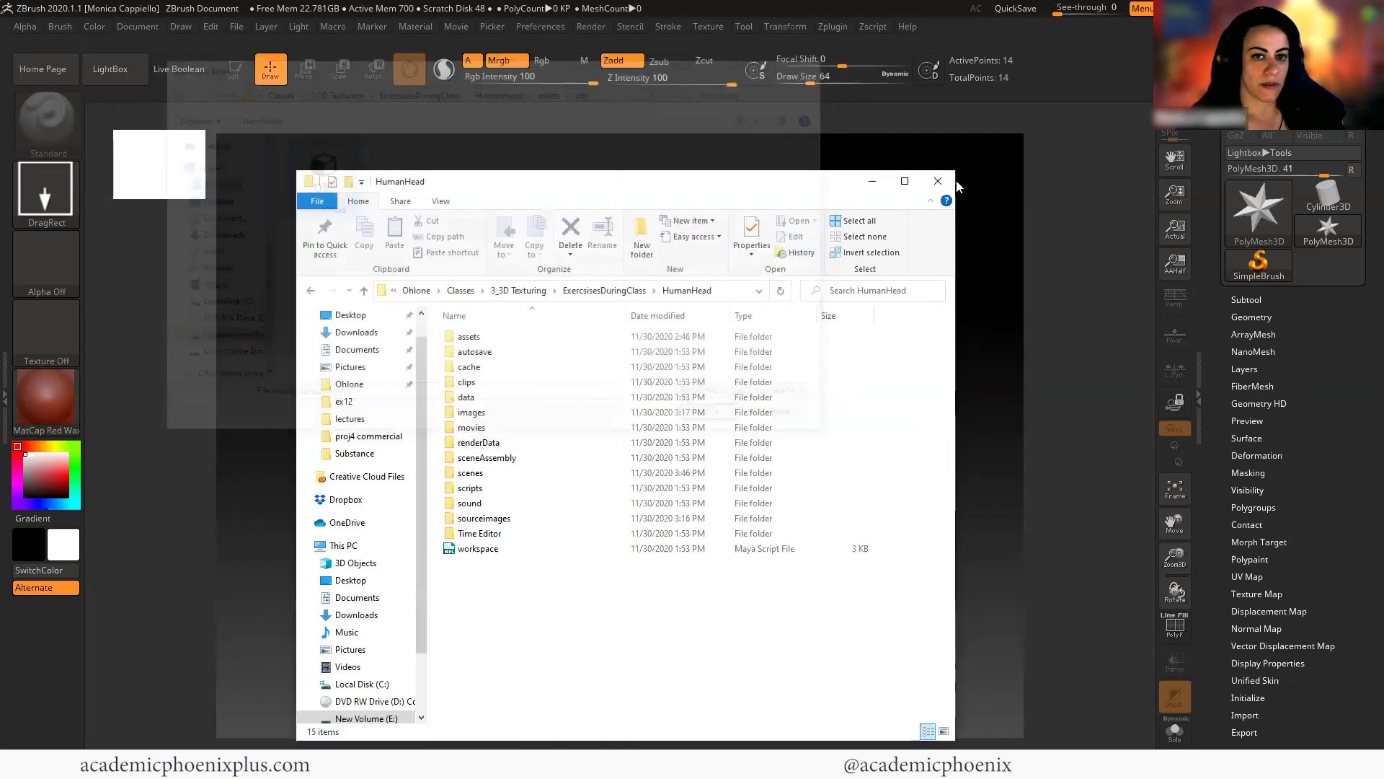
{"action": "left_click", "coordinate": [873, 181]}
Place the imported female head on the canvas and make it editable
{"action": "mouse_move", "coordinate": [582, 421]}
{"action": "left_mouse_down"}
{"action": "mouse_move", "coordinate": [608, 490]}
{"action": "mouse_move", "coordinate": [617, 676]}
{"action": "mouse_move", "coordinate": [581, 714]}
{"action": "left_mouse_up"}
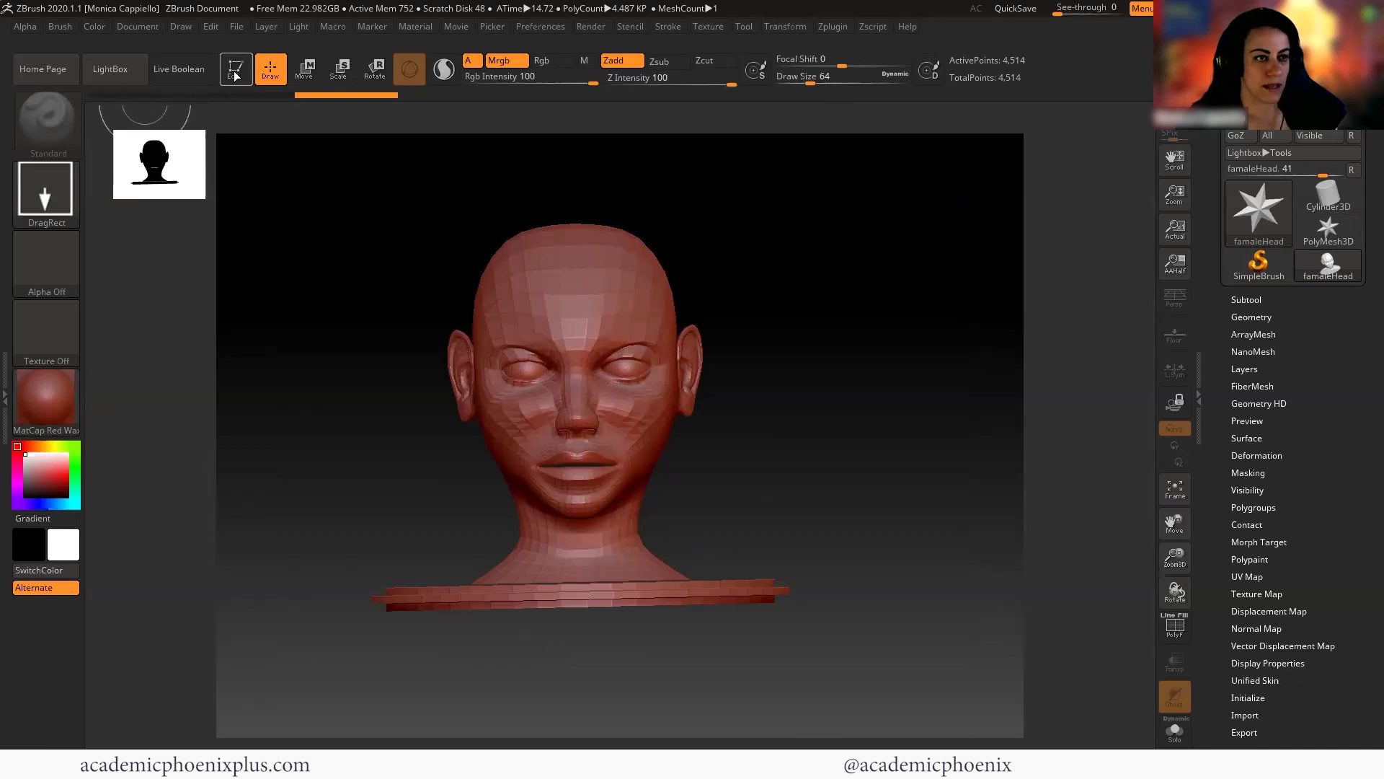
{"action": "left_click", "coordinate": [236, 70]}
{"action": "mouse_move", "coordinate": [800, 246]}
{"action": "left_mouse_down"}
{"action": "mouse_move", "coordinate": [769, 248]}
{"action": "mouse_move", "coordinate": [816, 247]}
{"action": "mouse_move", "coordinate": [850, 213]}
{"action": "left_mouse_up"}
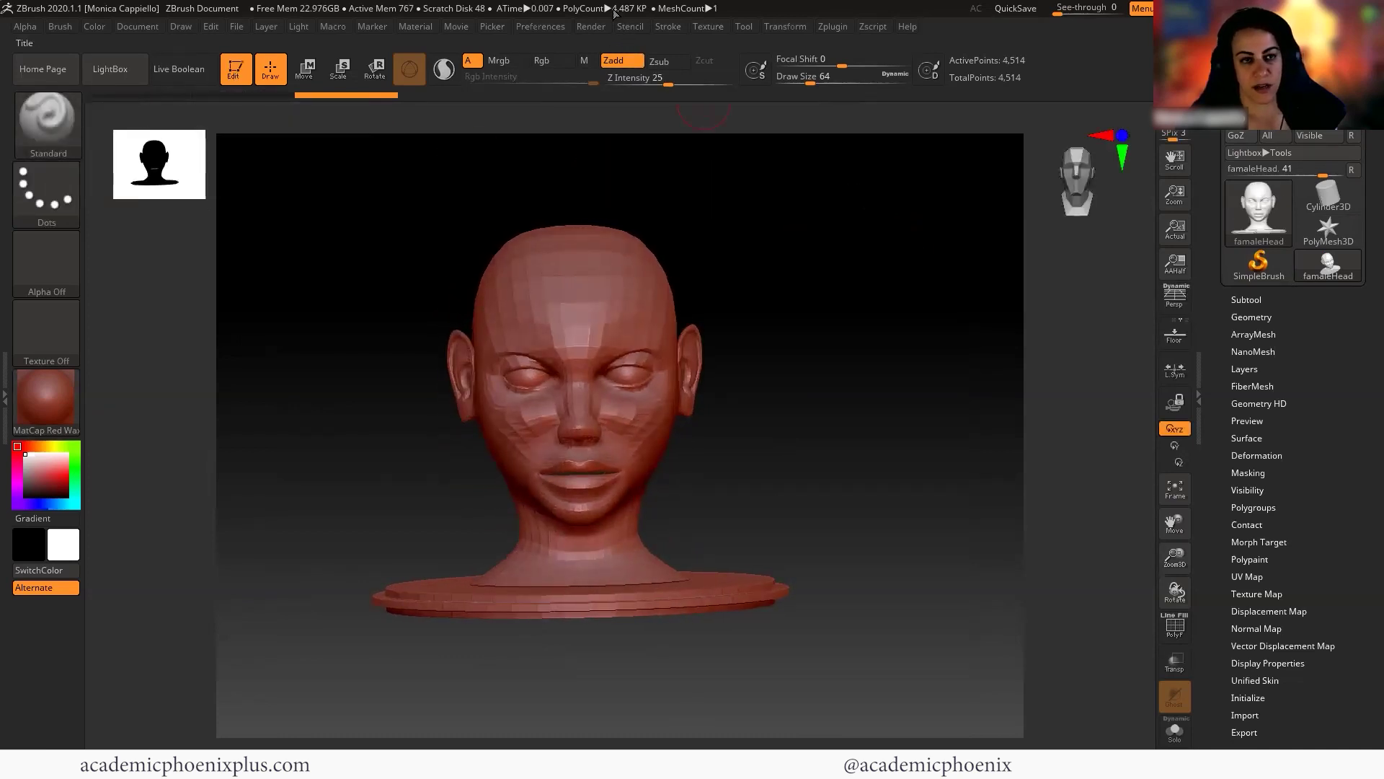
Divide the head's geometry up to subdivision level 6 with smoothing on
{"action": "left_click", "coordinate": [1247, 319]}
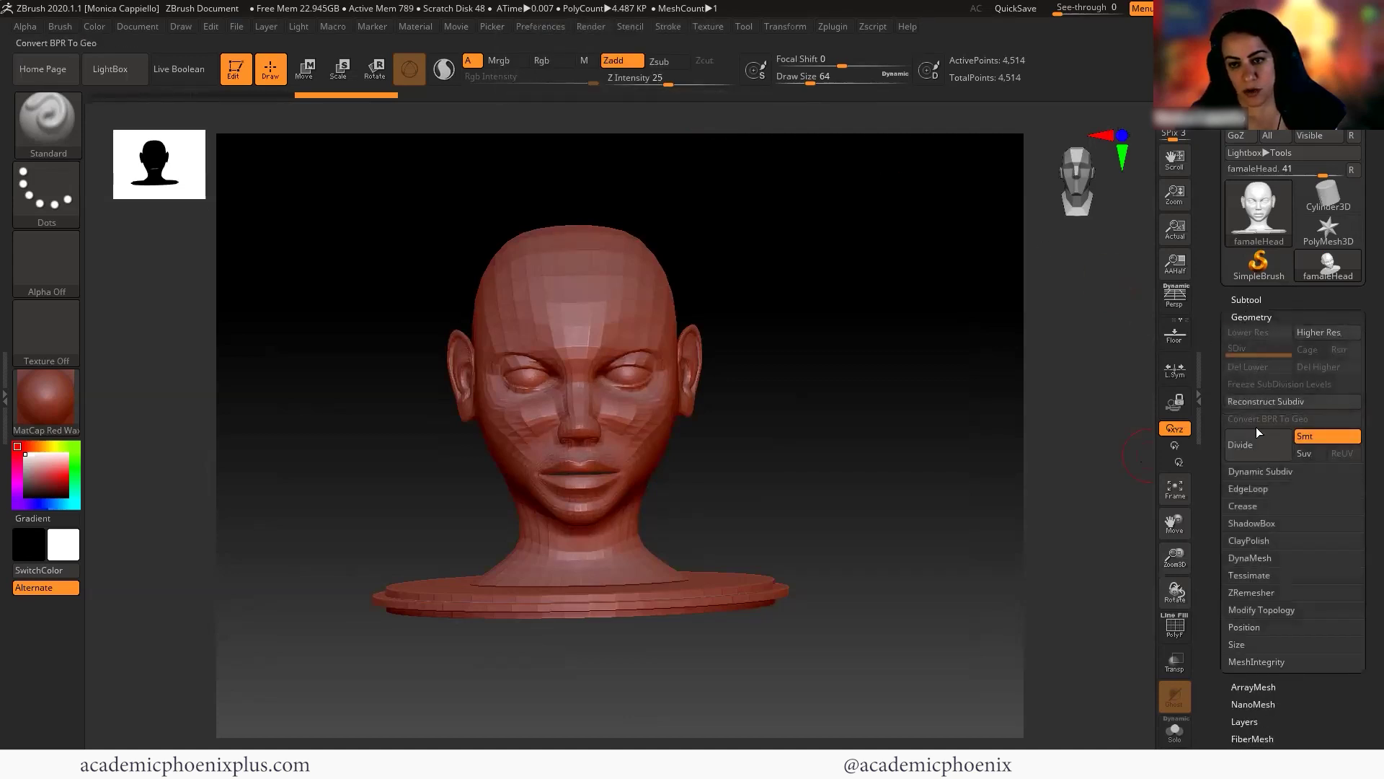
{"action": "left_click", "coordinate": [1259, 447]}
{"action": "left_click", "coordinate": [1260, 445]}
{"action": "left_click", "coordinate": [1260, 446]}
{"action": "left_click", "coordinate": [1263, 447]}
{"action": "left_click", "coordinate": [1261, 450]}
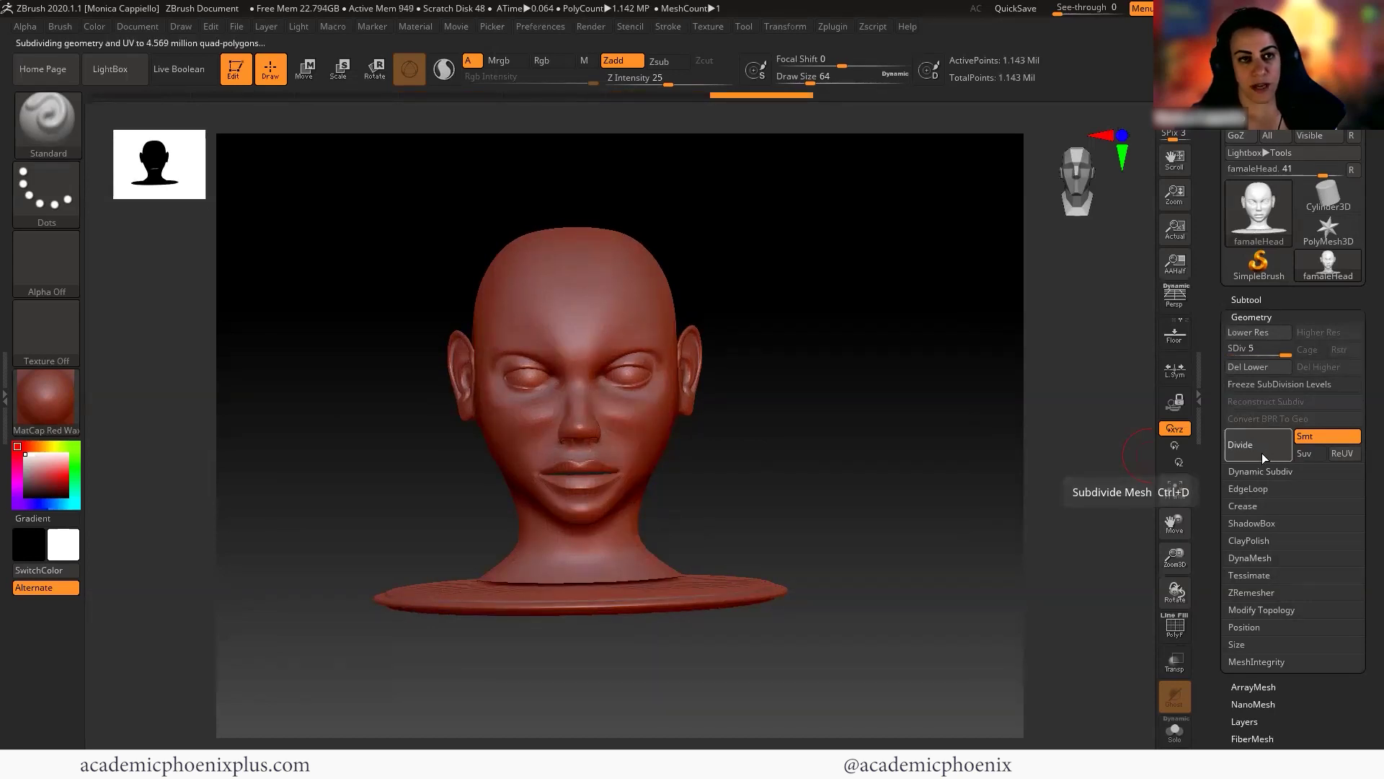
Turn on perspective for the head view and choose the DamStandard sculpting brush
{"action": "left_click_drag", "start_coordinate": [859, 432], "coordinate": [885, 351]}
{"action": "key", "text": "p"}
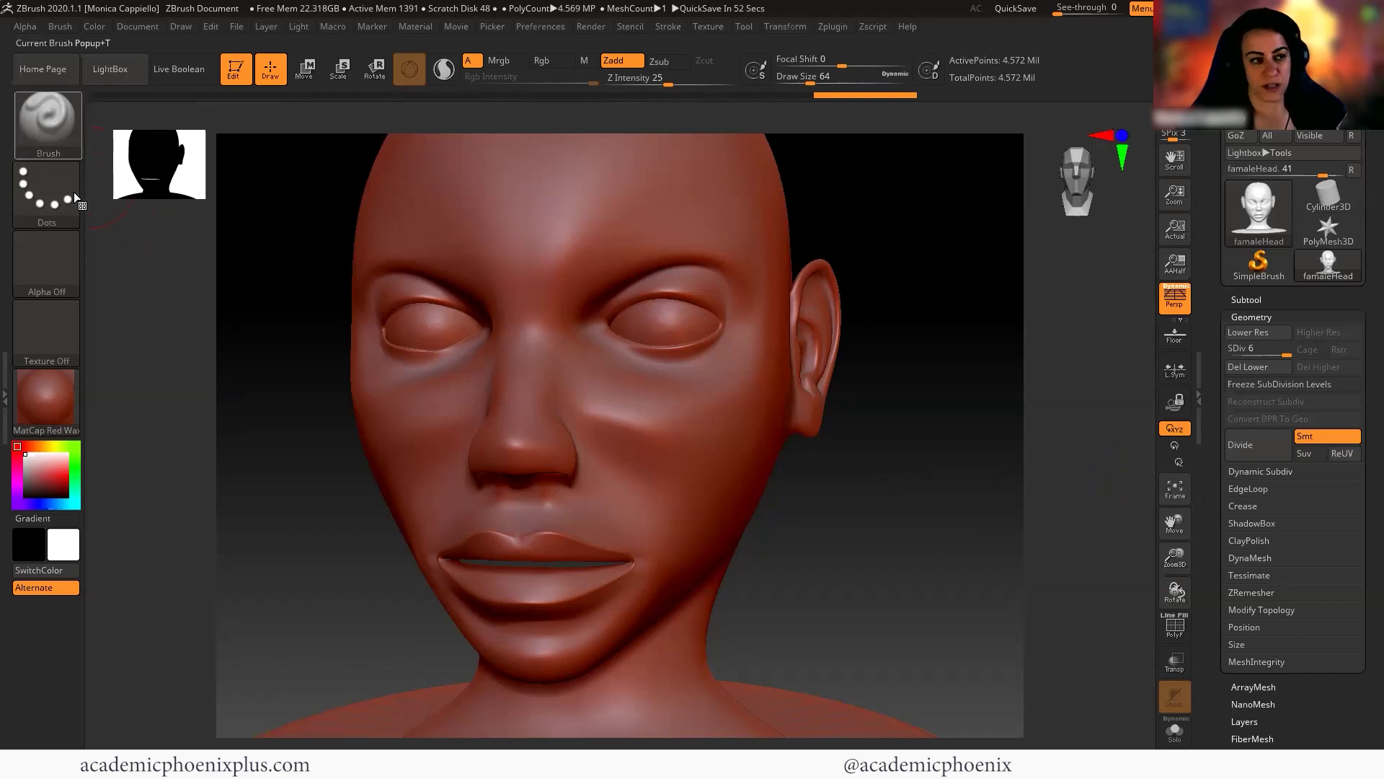
{"action": "left_click", "coordinate": [42, 137]}
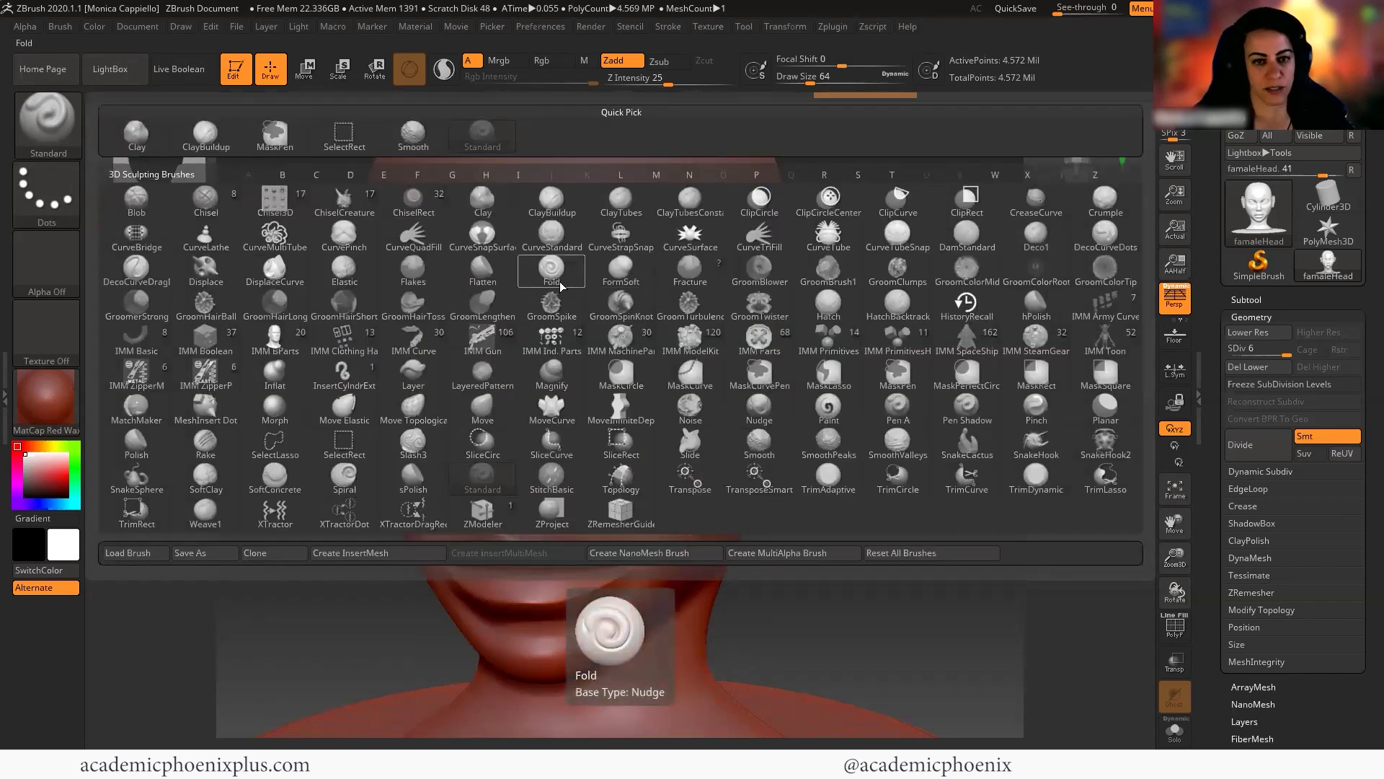
{"action": "key", "text": "d"}
{"action": "left_click", "coordinate": [965, 235]}
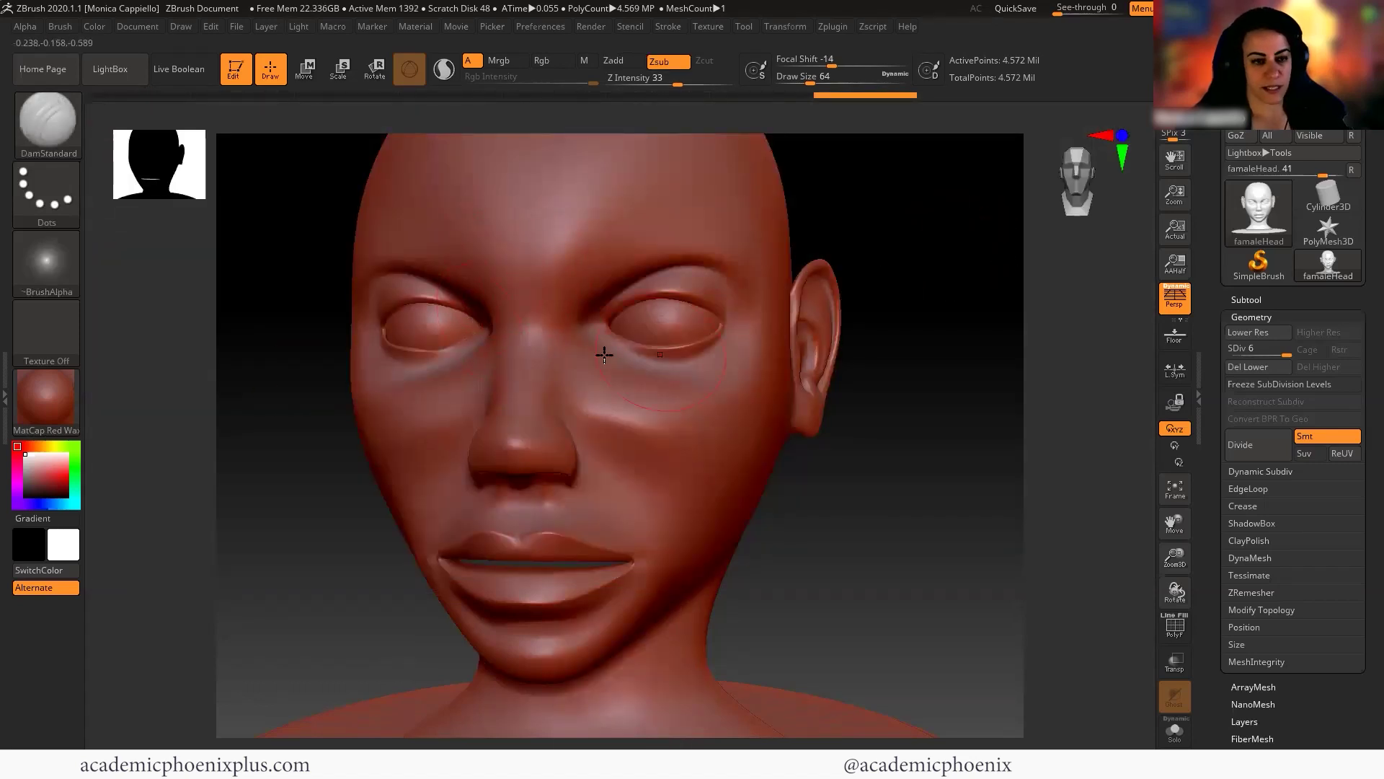
Try carving creases below the eye with the DamStandard brush, and undo the strokes
{"action": "left_click_drag", "start_coordinate": [584, 369], "coordinate": [686, 398]}
{"action": "left_click_drag", "start_coordinate": [523, 374], "coordinate": [638, 409]}
{"action": "key", "text": "ctrl+z"}
{"action": "key", "text": "ctrl+z"}
{"action": "key", "text": "ctrl+z"}
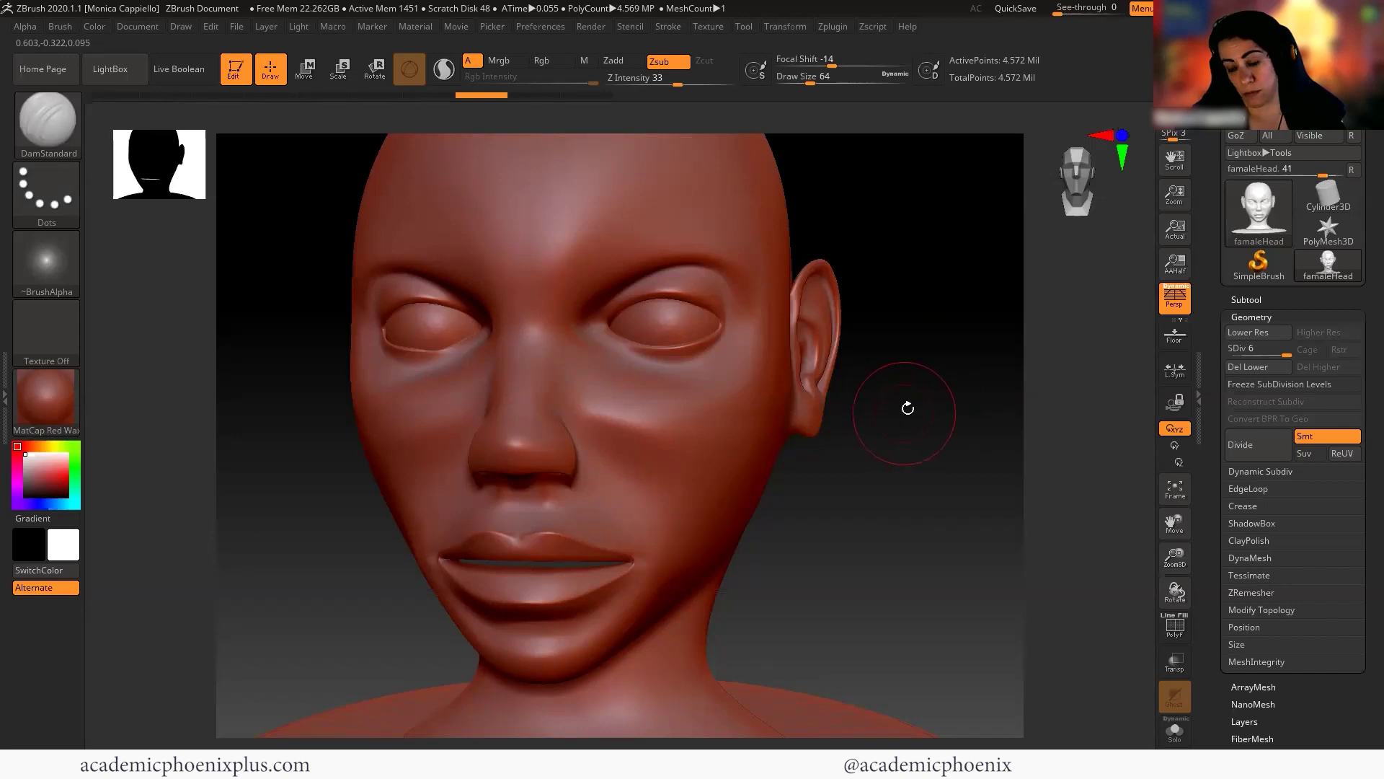
Try carving crow's-feet wrinkles beside the outer corner of the eye at subdivision level 6
{"action": "mouse_move", "coordinate": [896, 411]}
{"action": "left_mouse_down"}
{"action": "mouse_move", "coordinate": [855, 410]}
{"action": "mouse_move", "coordinate": [740, 296]}
{"action": "mouse_move", "coordinate": [812, 274]}
{"action": "left_mouse_up"}
{"action": "mouse_move", "coordinate": [747, 307]}
{"action": "left_mouse_down"}
{"action": "mouse_move", "coordinate": [810, 310]}
{"action": "mouse_move", "coordinate": [801, 368]}
{"action": "mouse_move", "coordinate": [842, 298]}
{"action": "left_mouse_up"}
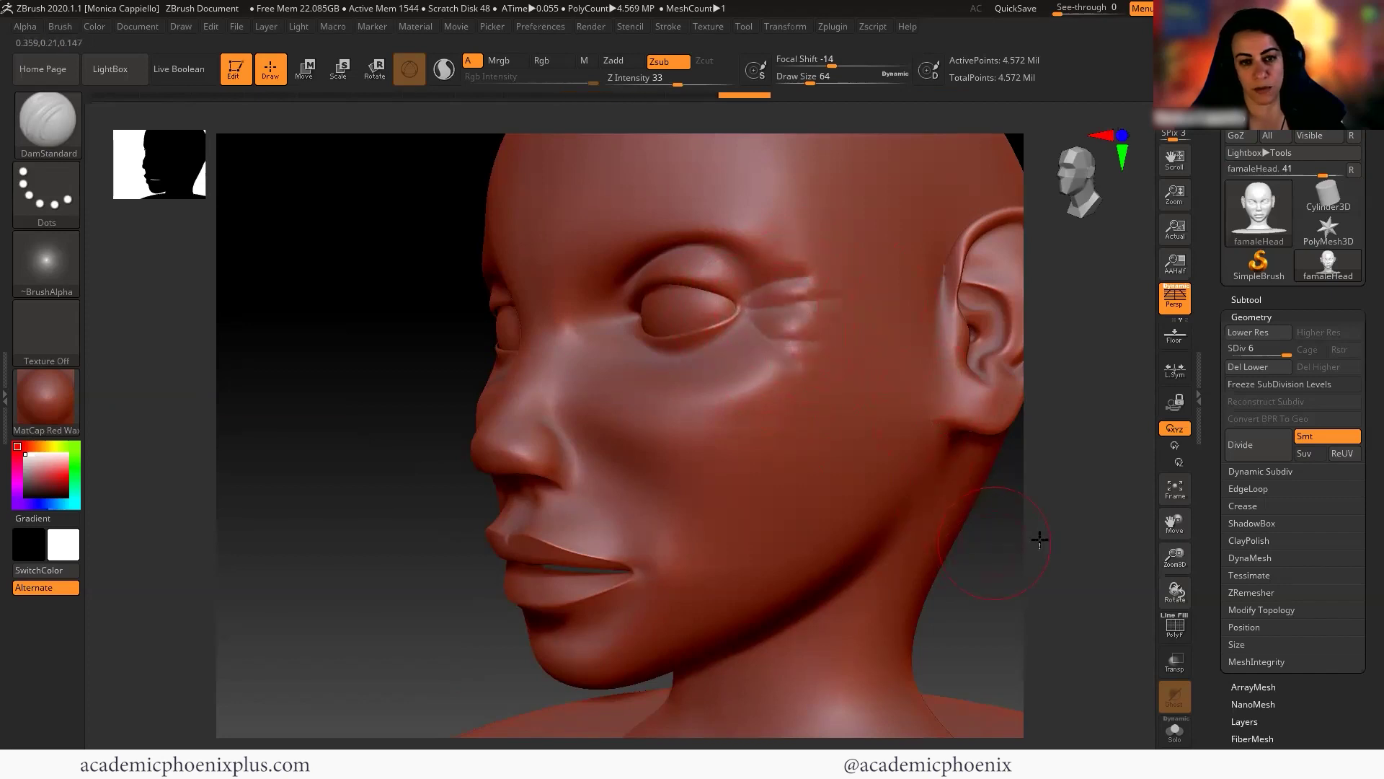
{"action": "mouse_move", "coordinate": [1038, 540]}
{"action": "left_mouse_down", "text": "alt"}
{"action": "mouse_move", "coordinate": [1091, 541]}
{"action": "mouse_move", "coordinate": [1081, 598]}
{"action": "mouse_move", "coordinate": [915, 577]}
{"action": "mouse_move", "coordinate": [949, 569]}
{"action": "mouse_move", "coordinate": [907, 515]}
{"action": "mouse_move", "coordinate": [837, 504]}
{"action": "left_mouse_up", "text": "alt"}
Undo the trial crow's-feet wrinkles and return the head to subdivision level 5
{"action": "key", "text": "ctrl"}
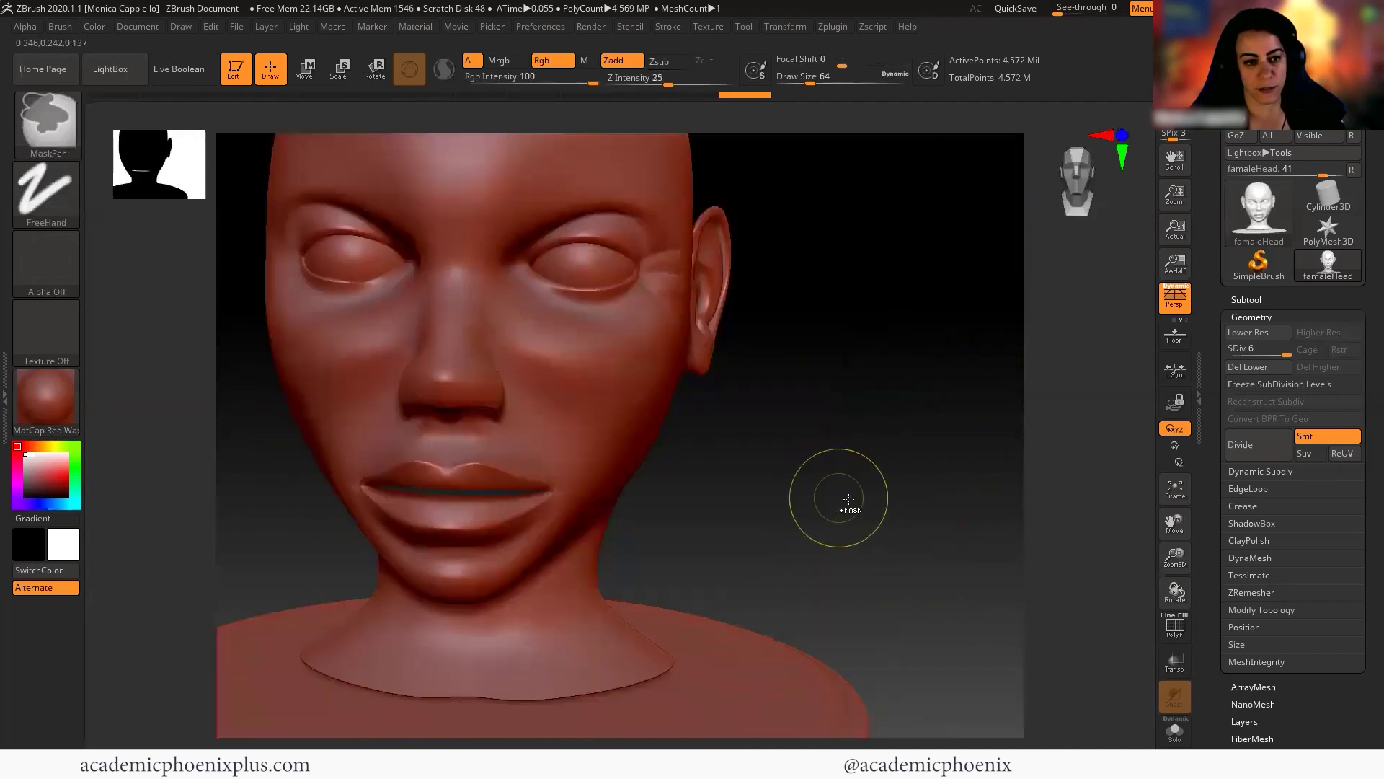
{"action": "key", "text": "shift"}
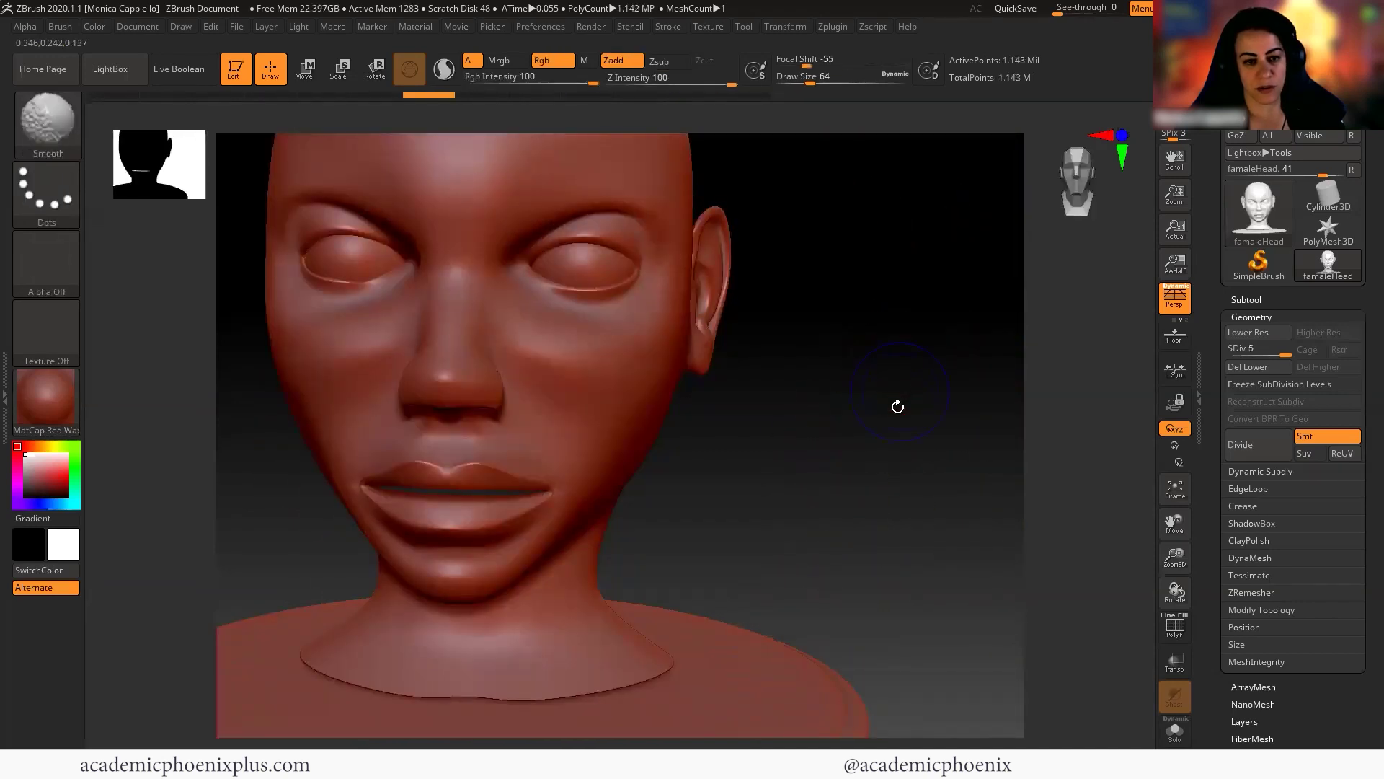
{"action": "key", "text": "shift+d"}
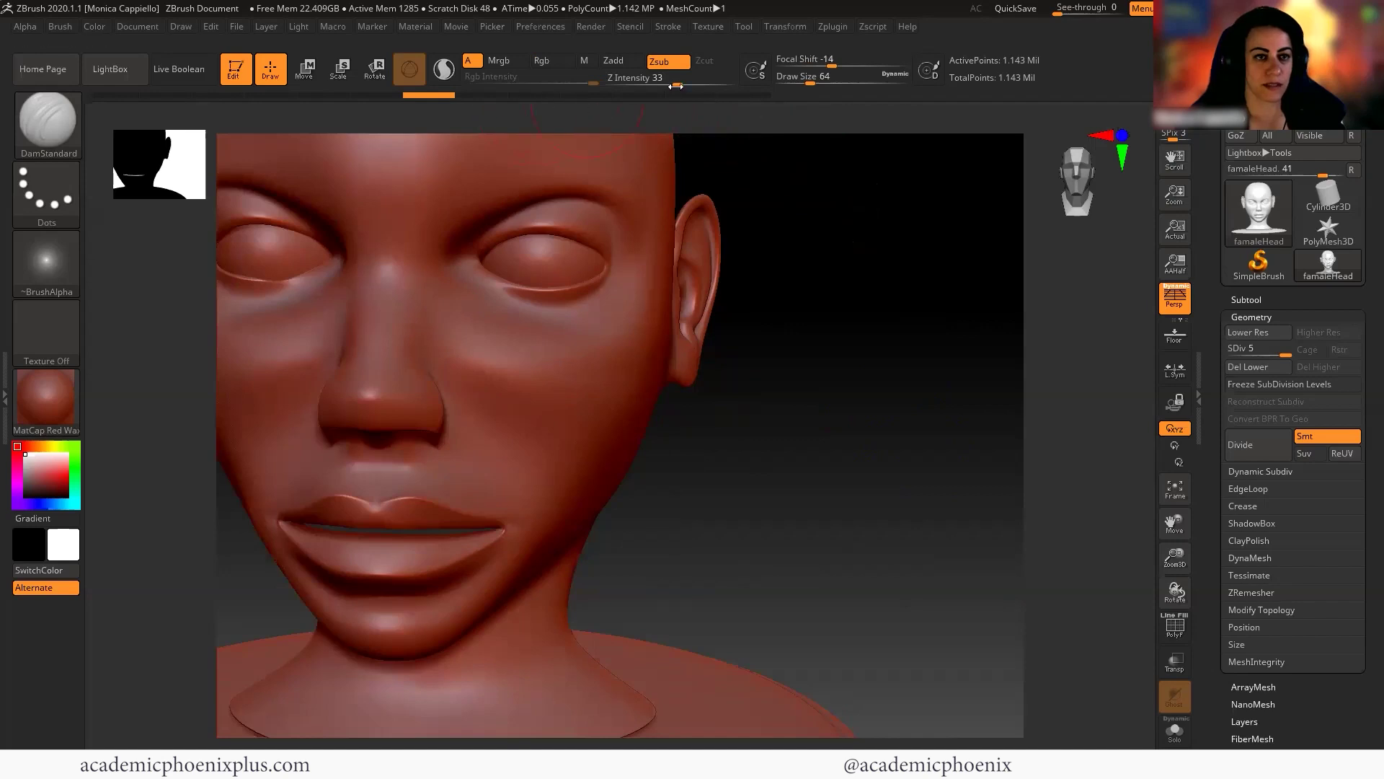
Set the DamStandard brush to Z Intensity 13 and Draw Size 37, and carve fine wrinkles around the eye
{"action": "left_click", "coordinate": [650, 84]}
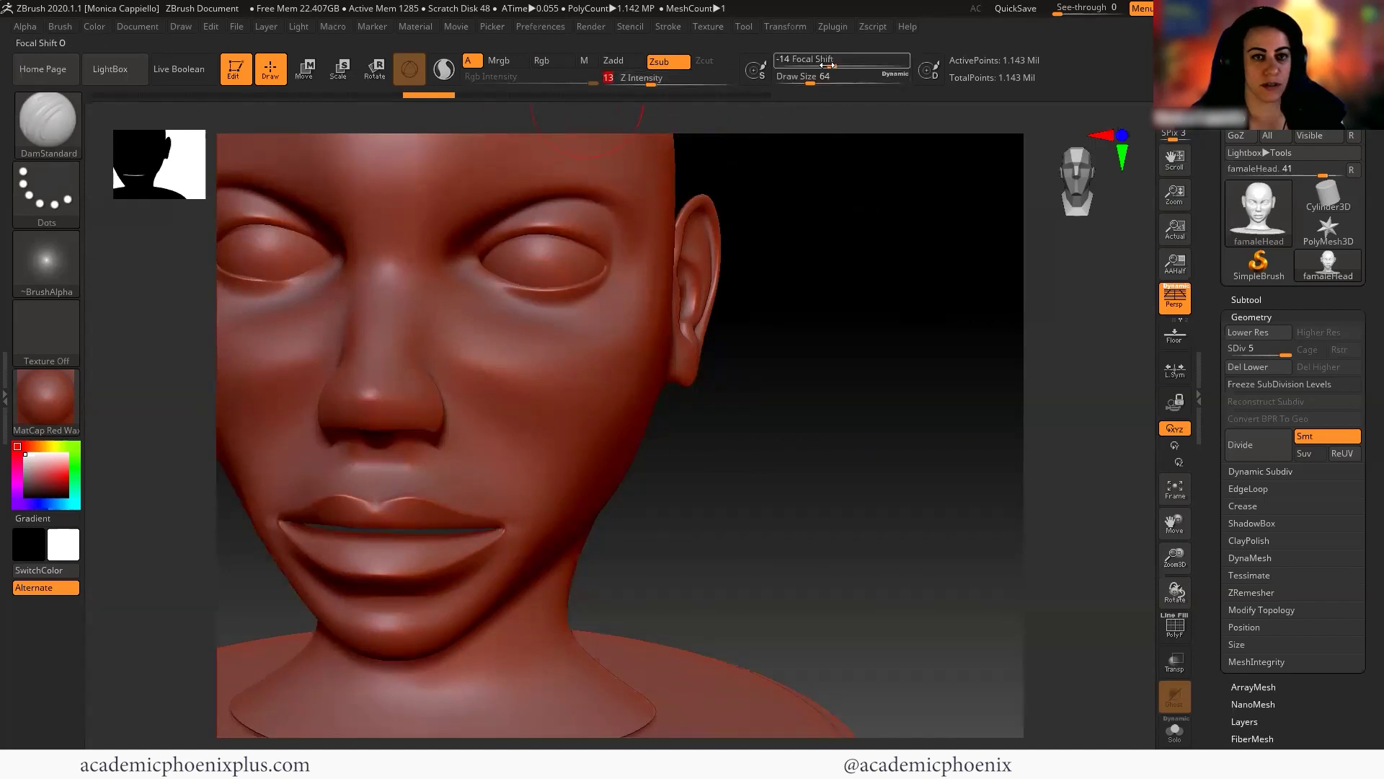
{"action": "left_click_drag", "start_coordinate": [808, 83], "coordinate": [802, 83]}
{"action": "left_click_drag", "start_coordinate": [888, 367], "coordinate": [745, 321]}
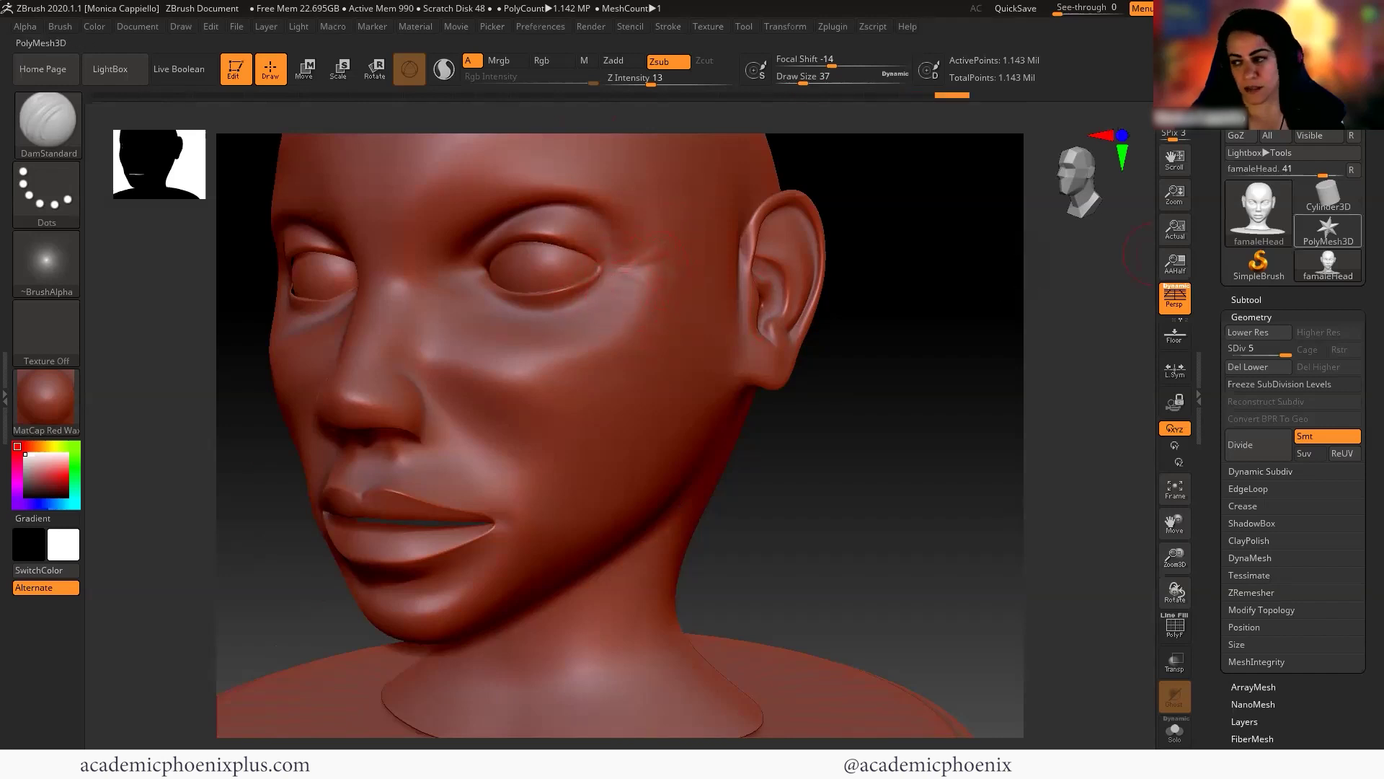
{"action": "left_click_drag", "start_coordinate": [483, 308], "coordinate": [491, 298]}
{"action": "mouse_move", "coordinate": [641, 321]}
{"action": "left_mouse_down"}
{"action": "mouse_move", "coordinate": [556, 303]}
{"action": "mouse_move", "coordinate": [515, 331]}
{"action": "left_mouse_up"}
{"action": "left_click_drag", "start_coordinate": [654, 344], "coordinate": [655, 273]}
Refine the fine wrinkles beside the outer corner of the eye, undoing and restoring strokes
{"action": "key", "text": "ctrl+shift+z"}
{"action": "key", "text": "ctrl+shift+z"}
{"action": "key", "text": "ctrl+shift+z"}
{"action": "left_click_drag", "start_coordinate": [882, 400], "coordinate": [944, 402]}
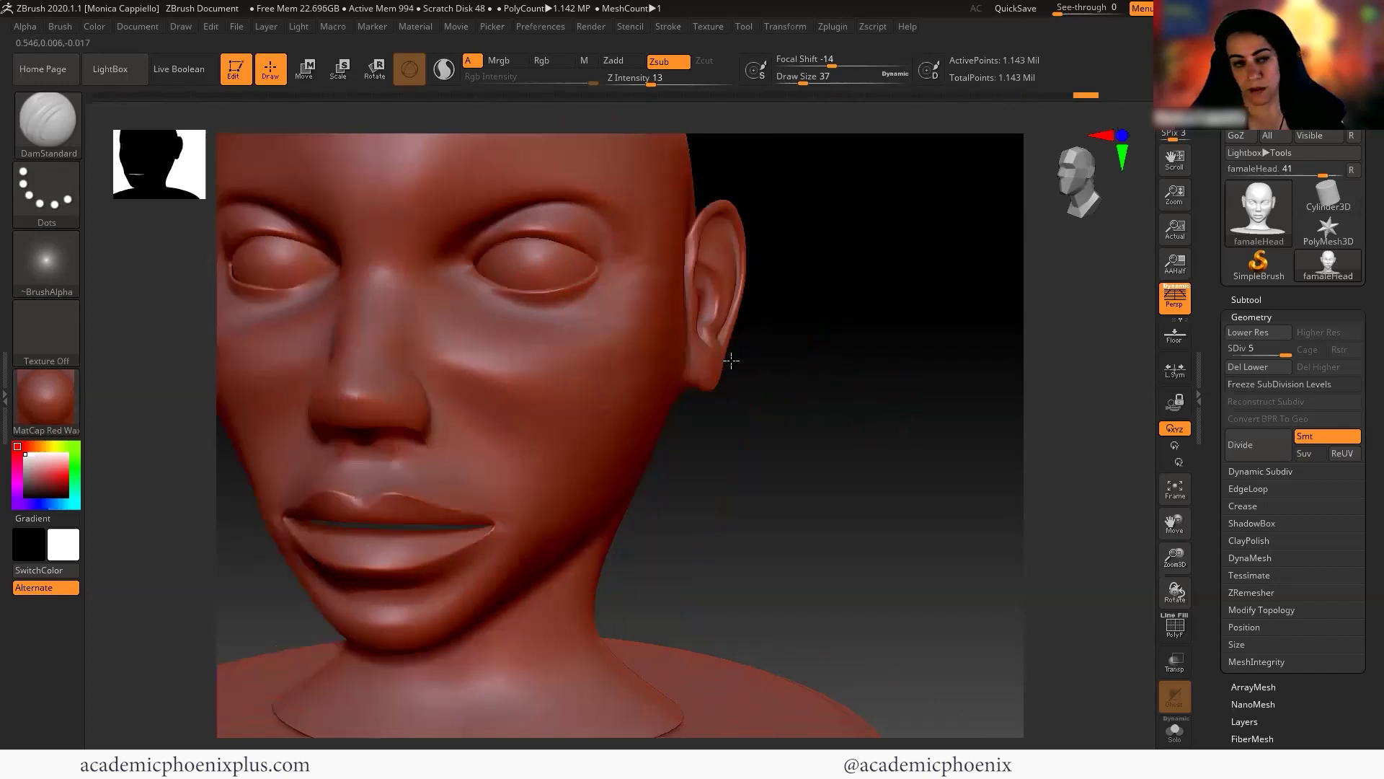
{"action": "key", "text": "ctrl+z"}
{"action": "key", "text": "ctrl+shift+z"}
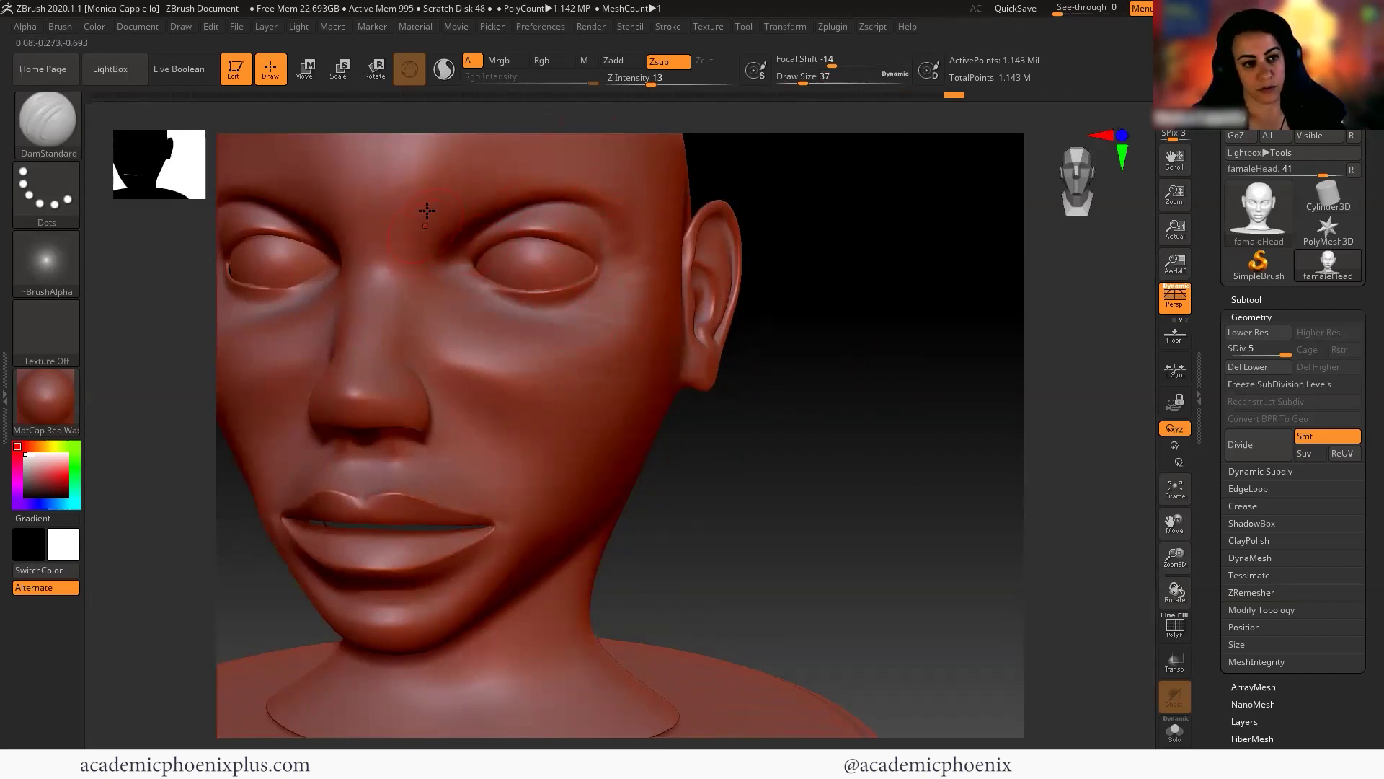
{"action": "key", "text": "ctrl+shift+z"}
Carve faint frown creases between the eyebrows, undoing and restoring strokes while refining them
{"action": "left_click_drag", "start_coordinate": [899, 399], "coordinate": [352, 199]}
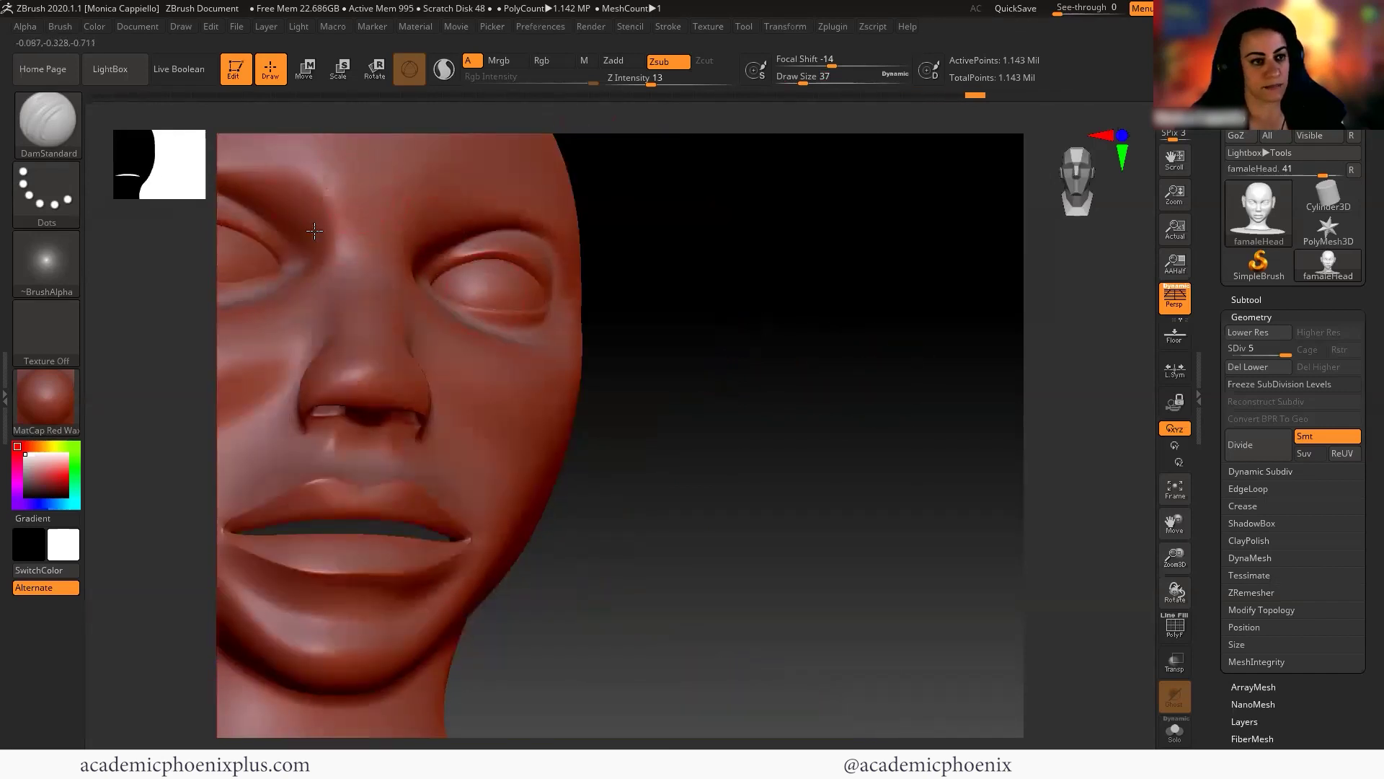
{"action": "key", "text": "ctrl+shift+z"}
{"action": "key", "text": "ctrl+shift+z"}
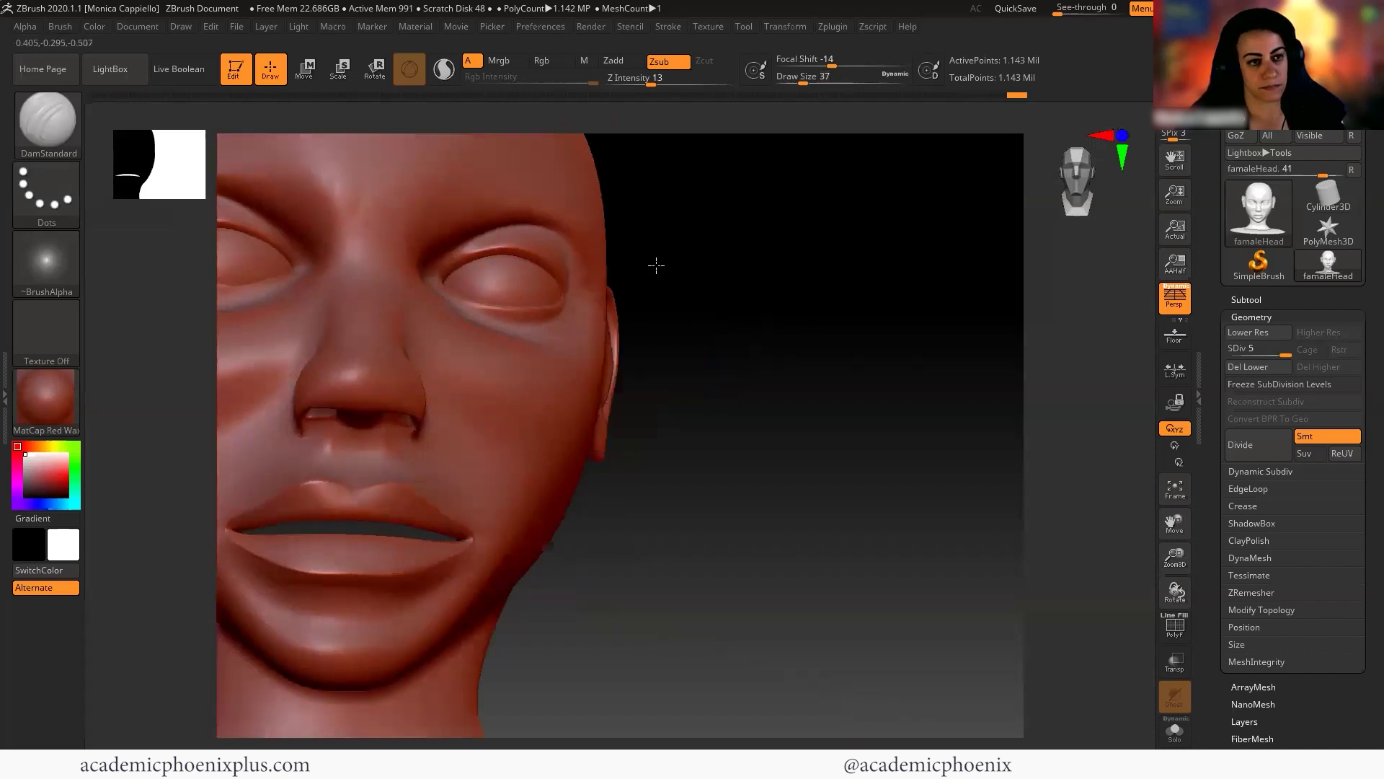
{"action": "key", "text": "ctrl+shift+z"}
{"action": "key", "text": "ctrl+shift+z"}
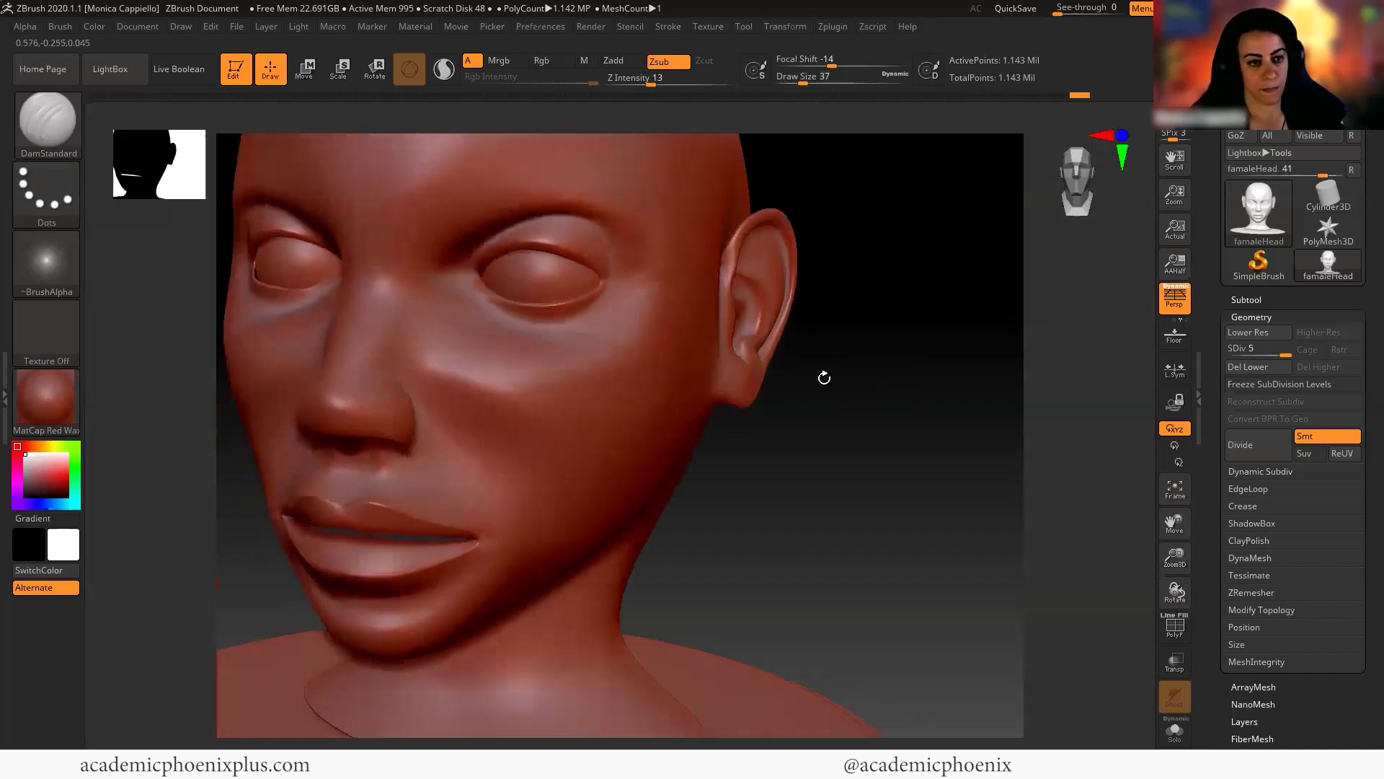
{"action": "left_click_drag", "start_coordinate": [958, 429], "coordinate": [905, 480]}
{"action": "key", "text": "ctrl+z"}
{"action": "key", "text": "ctrl+z"}
{"action": "key", "text": "ctrl+shift+z"}
{"action": "key", "text": "ctrl+shift+z"}
{"action": "key", "text": "ctrl+shift+z"}
{"action": "key", "text": "ctrl+shift+z"}
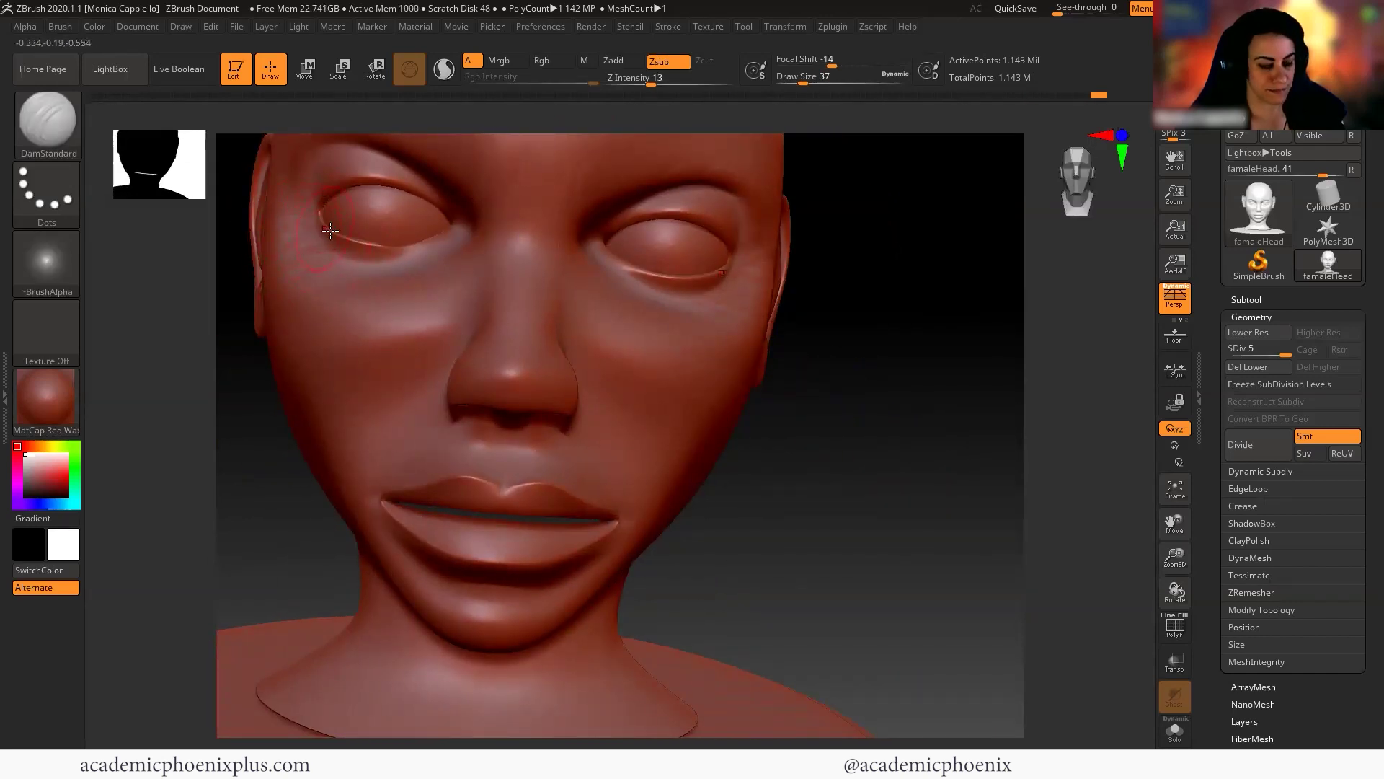
Carve fine wrinkles below and beside the outer corner of the other eye with DamStandard
{"action": "left_click_drag", "start_coordinate": [331, 230], "coordinate": [341, 235]}
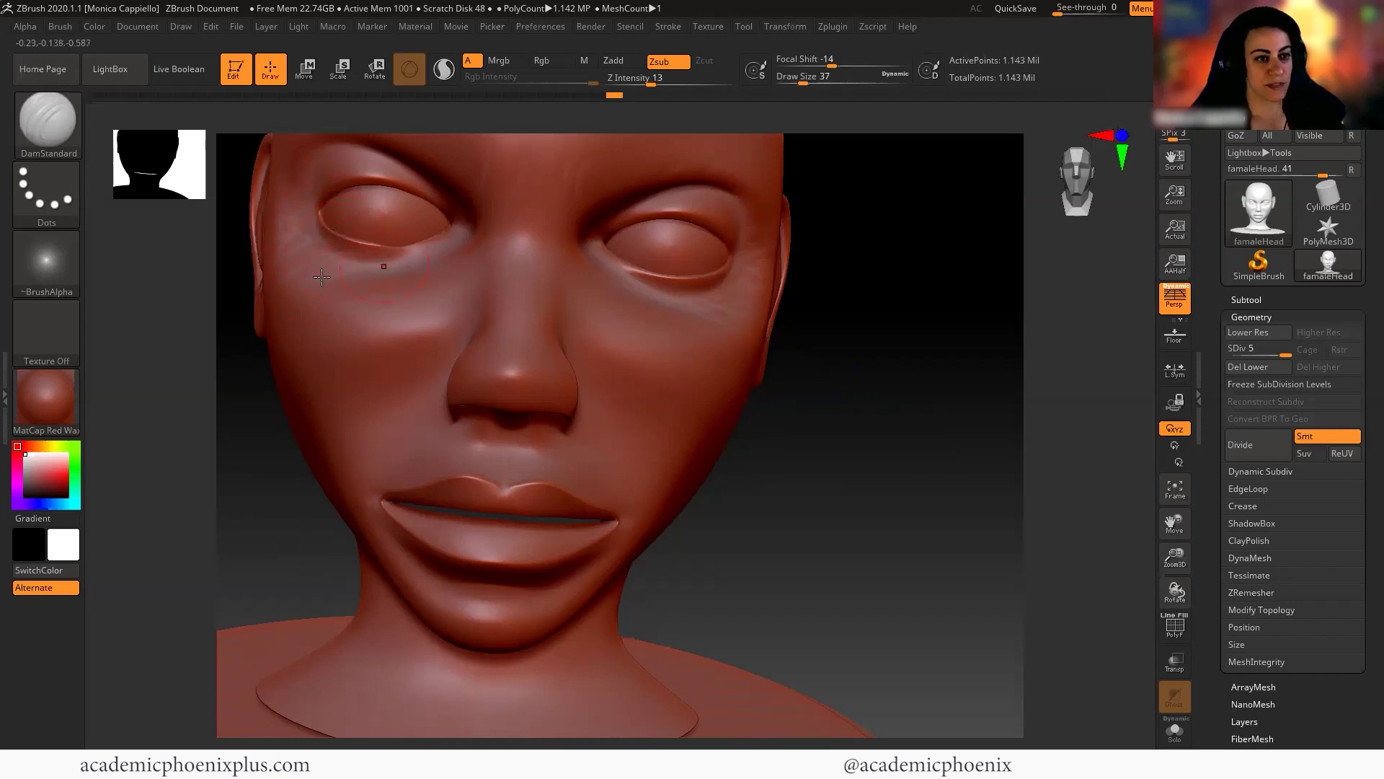
{"action": "left_click_drag", "start_coordinate": [287, 281], "coordinate": [433, 261]}
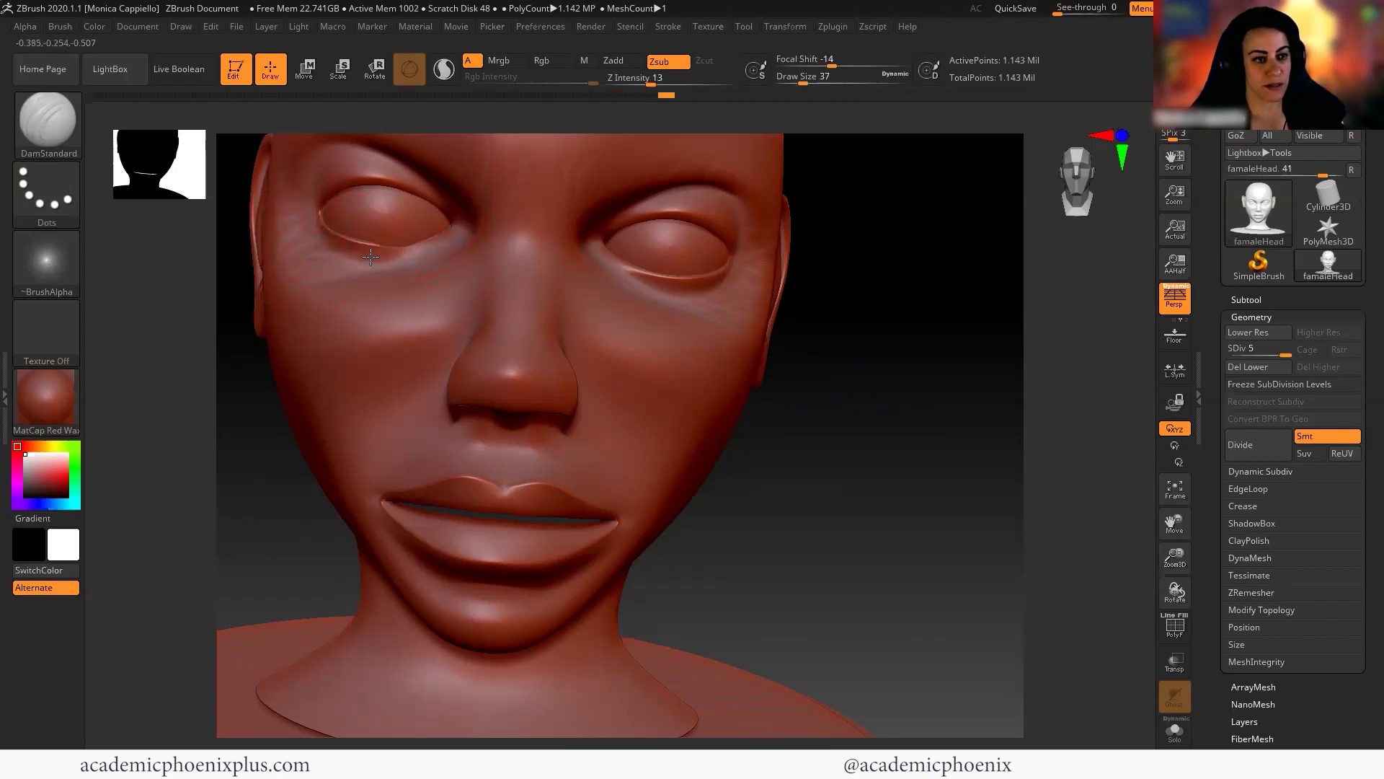
{"action": "mouse_move", "coordinate": [887, 432]}
{"action": "left_mouse_down"}
{"action": "mouse_move", "coordinate": [822, 455]}
{"action": "mouse_move", "coordinate": [793, 448]}
{"action": "left_mouse_up"}
{"action": "left_click_drag", "start_coordinate": [297, 213], "coordinate": [263, 236]}
{"action": "left_click_drag", "start_coordinate": [289, 259], "coordinate": [254, 286]}
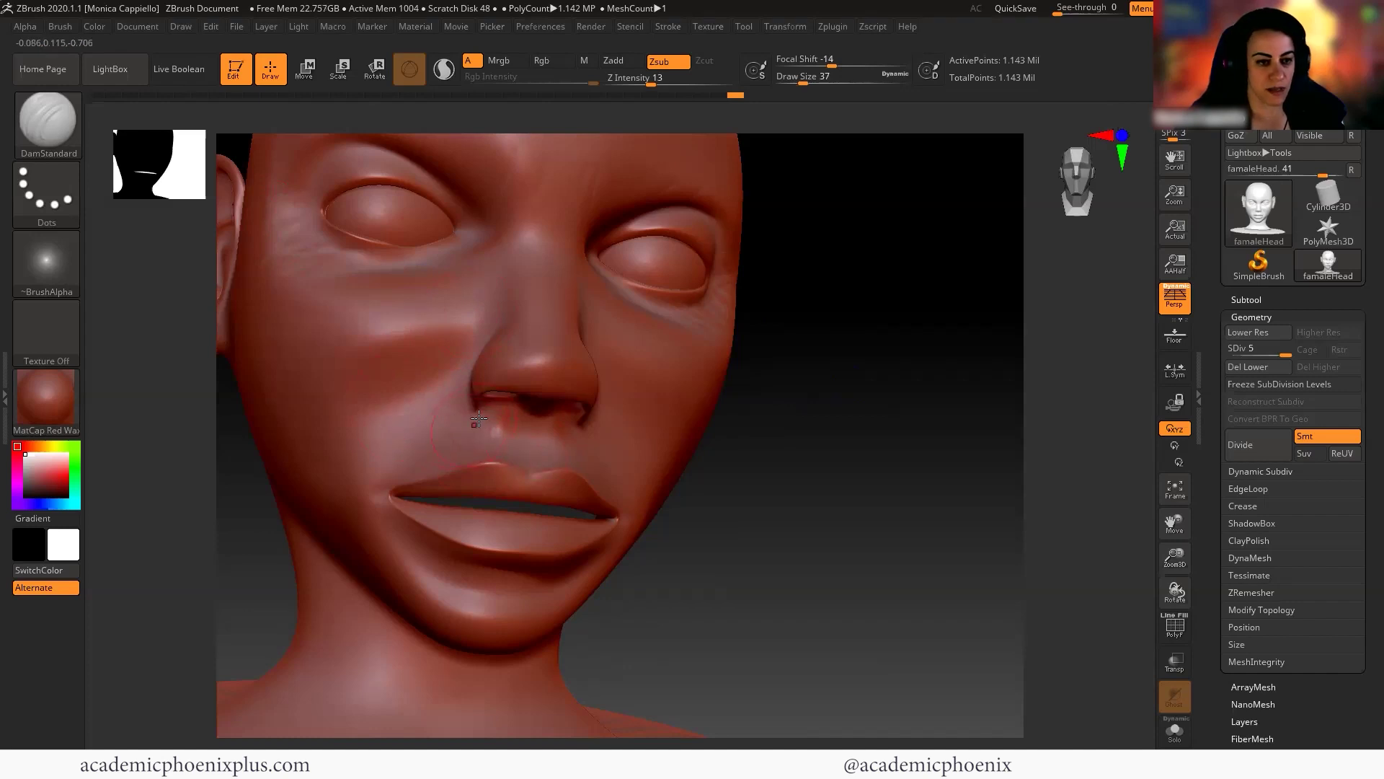
Carve subtle smile lines from the nostrils toward the mouth corners on both sides of the face
{"action": "left_click_drag", "start_coordinate": [468, 409], "coordinate": [457, 418]}
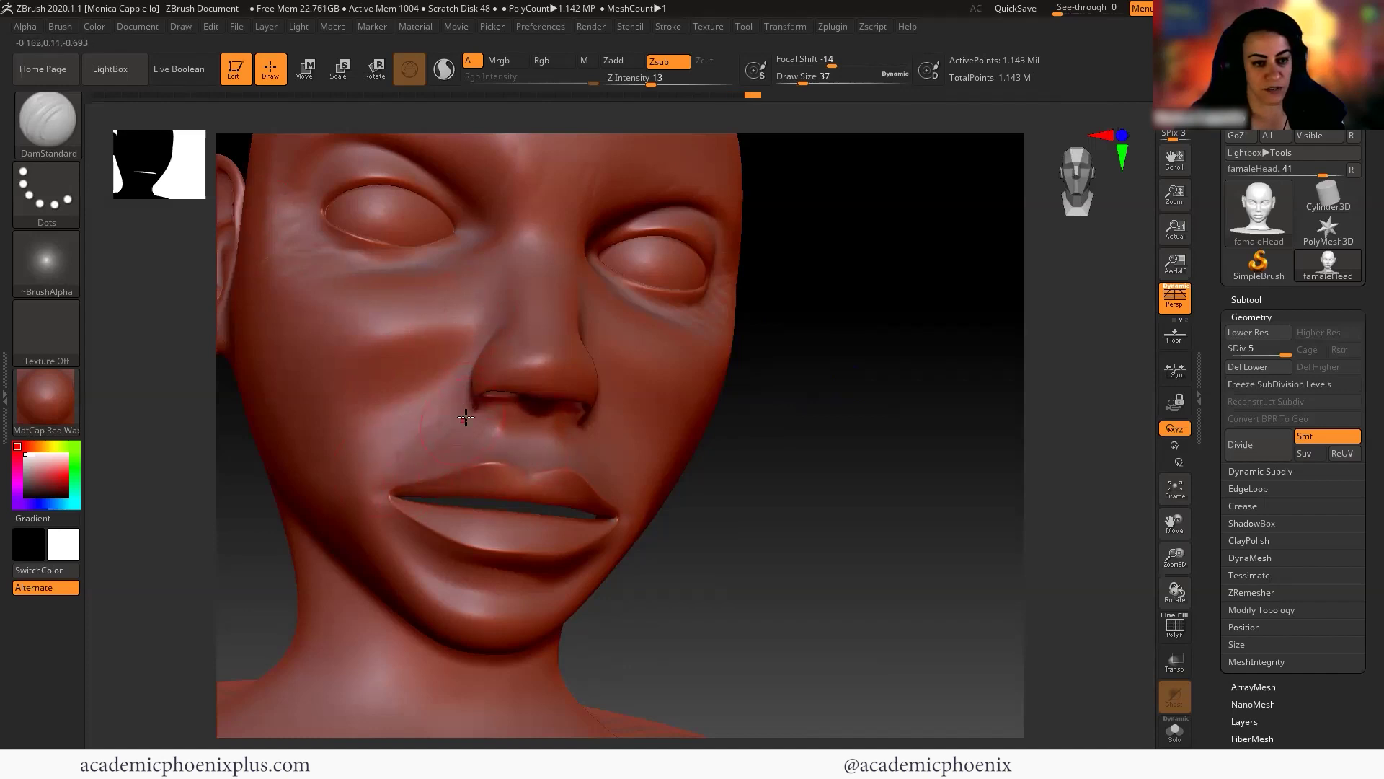
{"action": "left_click_drag", "start_coordinate": [402, 480], "coordinate": [402, 477]}
{"action": "mouse_move", "coordinate": [807, 479]}
{"action": "left_mouse_down"}
{"action": "mouse_move", "coordinate": [577, 469]}
{"action": "mouse_move", "coordinate": [603, 457]}
{"action": "mouse_move", "coordinate": [609, 434]}
{"action": "left_mouse_up"}
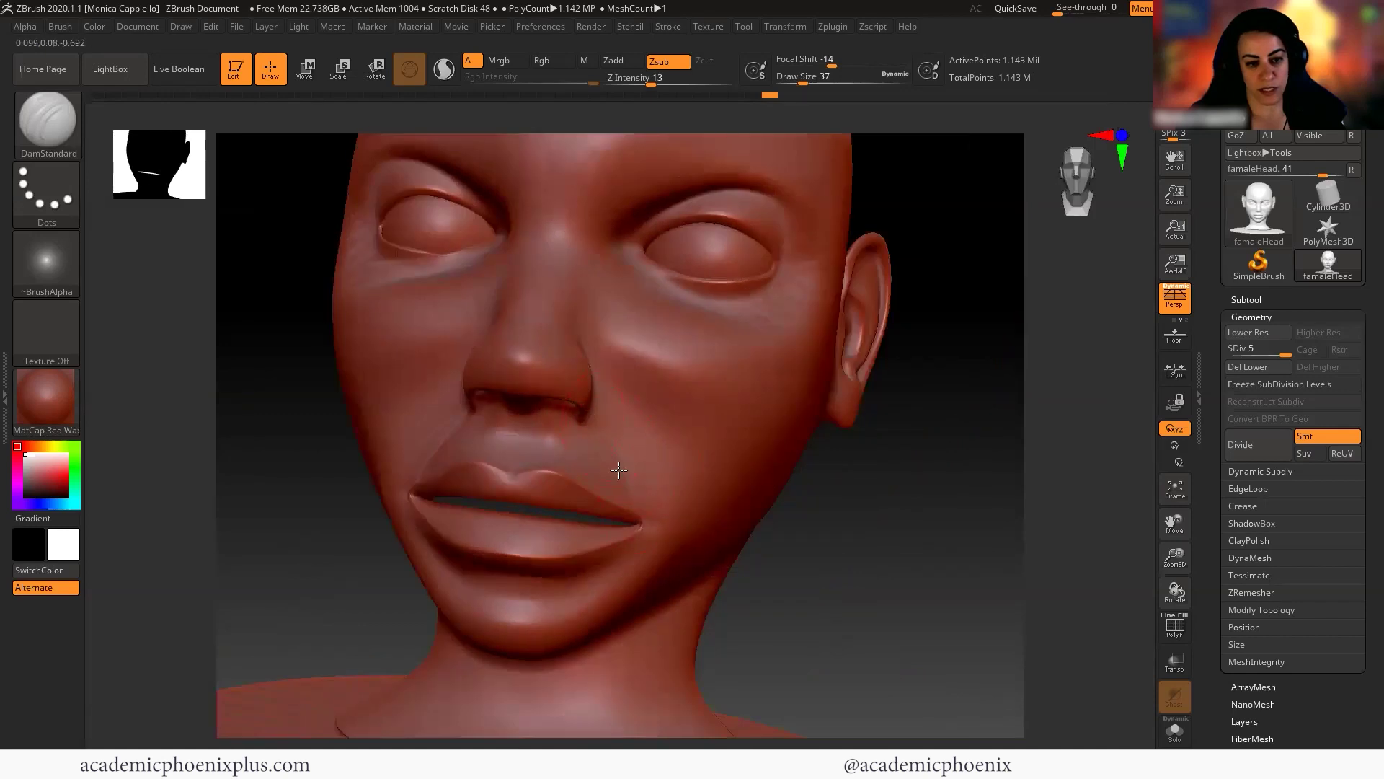
{"action": "left_click_drag", "start_coordinate": [621, 486], "coordinate": [632, 507]}
Carve fine creases across the upper lip and into the middle of the lower lip
{"action": "mouse_move", "coordinate": [705, 550]}
{"action": "left_mouse_down"}
{"action": "mouse_move", "coordinate": [439, 516]}
{"action": "mouse_move", "coordinate": [520, 542]}
{"action": "mouse_move", "coordinate": [561, 537]}
{"action": "mouse_move", "coordinate": [472, 539]}
{"action": "left_mouse_up"}
{"action": "mouse_move", "coordinate": [465, 537]}
{"action": "left_mouse_down"}
{"action": "mouse_move", "coordinate": [430, 520]}
{"action": "mouse_move", "coordinate": [451, 487]}
{"action": "left_mouse_up"}
{"action": "left_click_drag", "start_coordinate": [462, 481], "coordinate": [491, 482]}
{"action": "left_click_drag", "start_coordinate": [513, 484], "coordinate": [575, 496]}
{"action": "left_click_drag", "start_coordinate": [814, 566], "coordinate": [757, 563]}
{"action": "left_click_drag", "start_coordinate": [504, 515], "coordinate": [564, 524]}
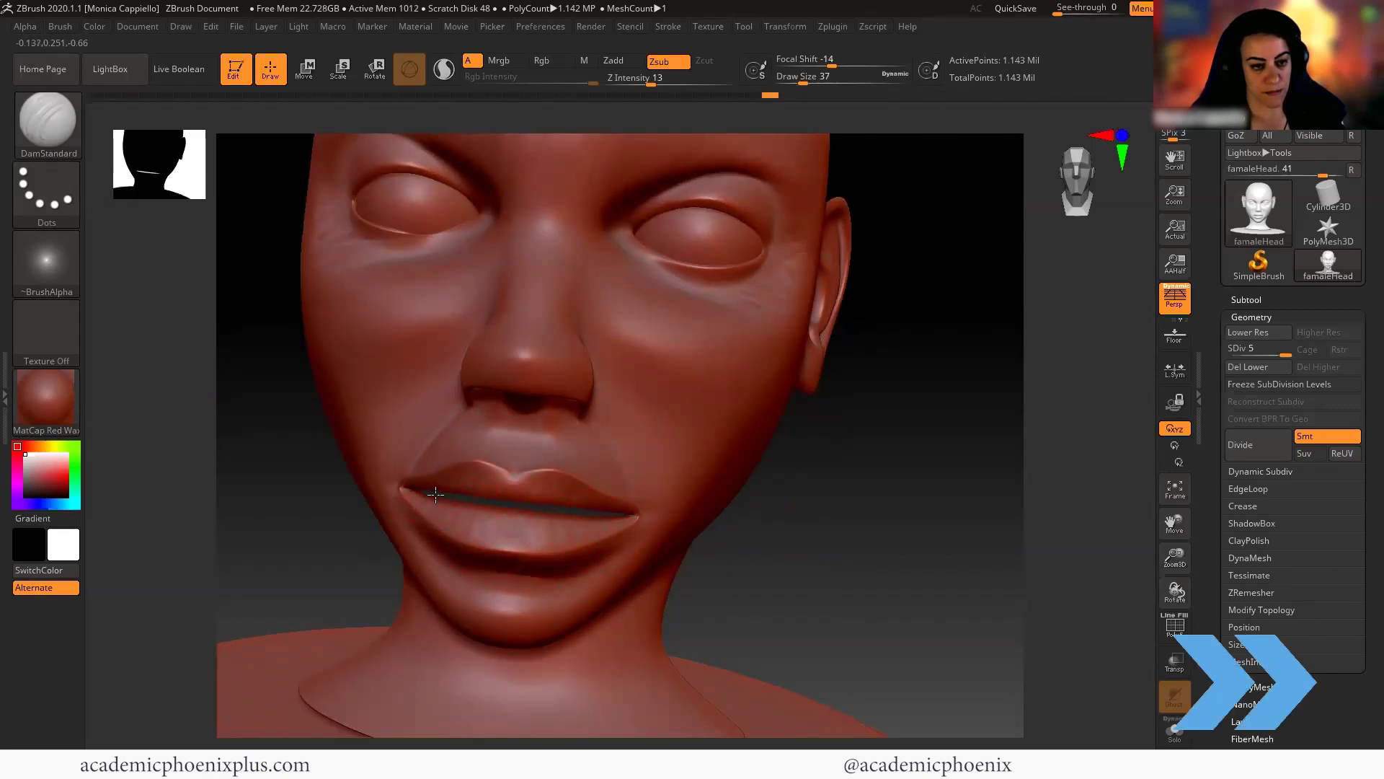
{"action": "left_click_drag", "start_coordinate": [436, 495], "coordinate": [449, 478]}
{"action": "mouse_move", "coordinate": [461, 496]}
{"action": "left_mouse_down"}
{"action": "mouse_move", "coordinate": [471, 480]}
{"action": "mouse_move", "coordinate": [503, 488]}
{"action": "left_mouse_up"}
Extend the fine lip creases across the lower lip toward both corners of the mouth
{"action": "left_click_drag", "start_coordinate": [810, 545], "coordinate": [762, 521]}
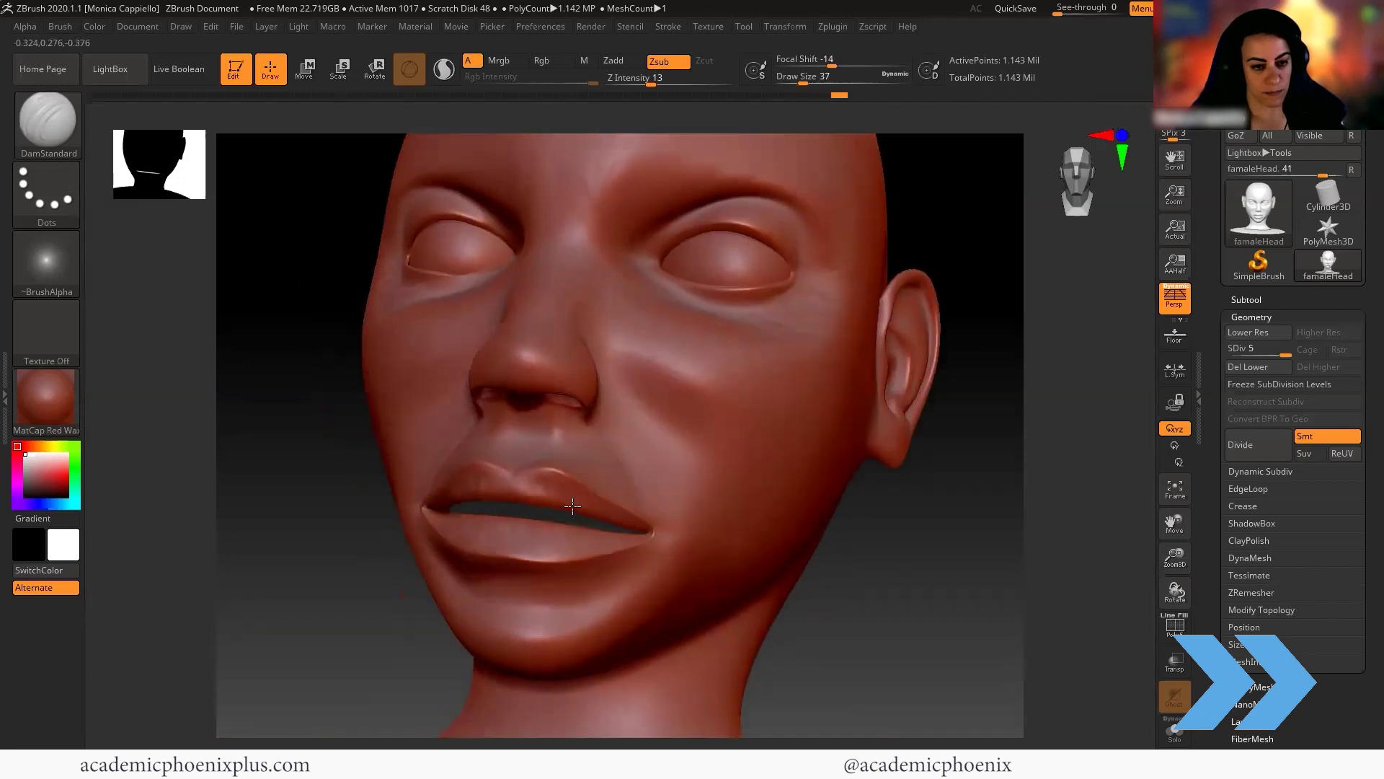
{"action": "mouse_move", "coordinate": [566, 508]}
{"action": "left_mouse_down"}
{"action": "mouse_move", "coordinate": [567, 483]}
{"action": "mouse_move", "coordinate": [608, 506]}
{"action": "left_mouse_up"}
{"action": "mouse_move", "coordinate": [617, 525]}
{"action": "left_mouse_down"}
{"action": "mouse_move", "coordinate": [621, 513]}
{"action": "mouse_move", "coordinate": [581, 542]}
{"action": "mouse_move", "coordinate": [541, 526]}
{"action": "left_mouse_up"}
{"action": "mouse_move", "coordinate": [531, 541]}
{"action": "left_mouse_down"}
{"action": "mouse_move", "coordinate": [527, 525]}
{"action": "mouse_move", "coordinate": [510, 548]}
{"action": "left_mouse_up"}
{"action": "left_click_drag", "start_coordinate": [899, 574], "coordinate": [1016, 567]}
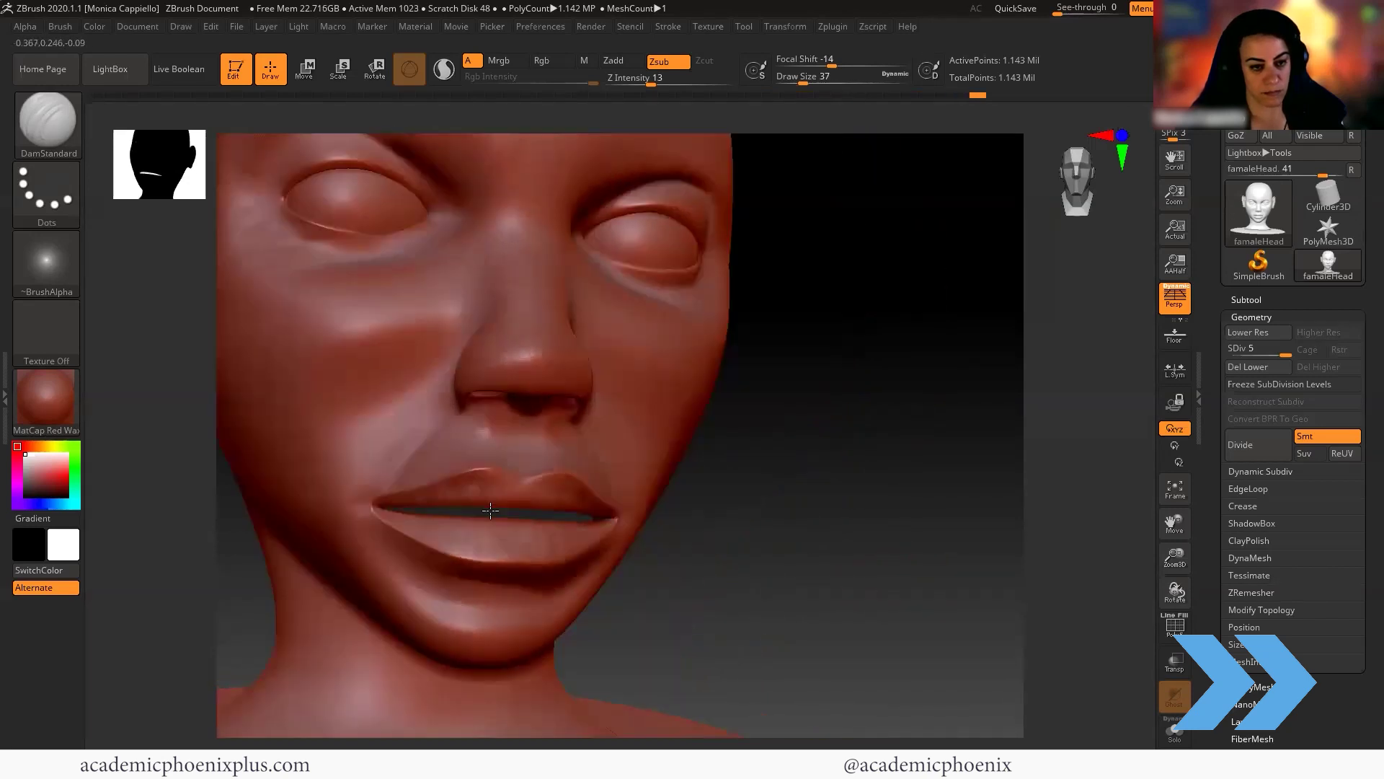
{"action": "mouse_move", "coordinate": [488, 510]}
{"action": "left_mouse_down"}
{"action": "mouse_move", "coordinate": [486, 494]}
{"action": "mouse_move", "coordinate": [405, 506]}
{"action": "mouse_move", "coordinate": [408, 531]}
{"action": "left_mouse_up"}
Change the head's material to MatCap Gray
{"action": "mouse_move", "coordinate": [1005, 569]}
{"action": "left_mouse_down"}
{"action": "mouse_move", "coordinate": [927, 577]}
{"action": "mouse_move", "coordinate": [895, 515]}
{"action": "mouse_move", "coordinate": [864, 534]}
{"action": "left_mouse_up"}
{"action": "left_click", "coordinate": [32, 400]}
{"action": "left_click", "coordinate": [32, 401]}
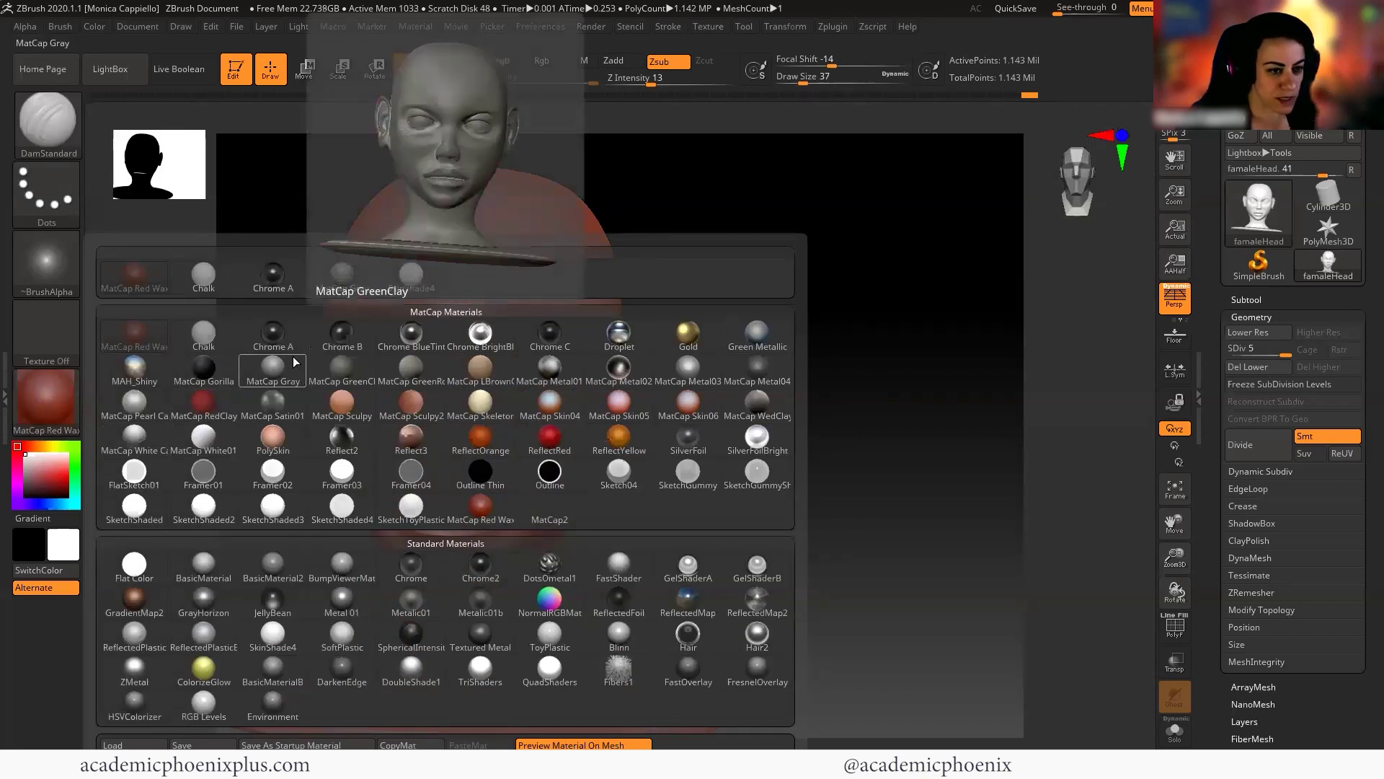
{"action": "left_click", "coordinate": [273, 369]}
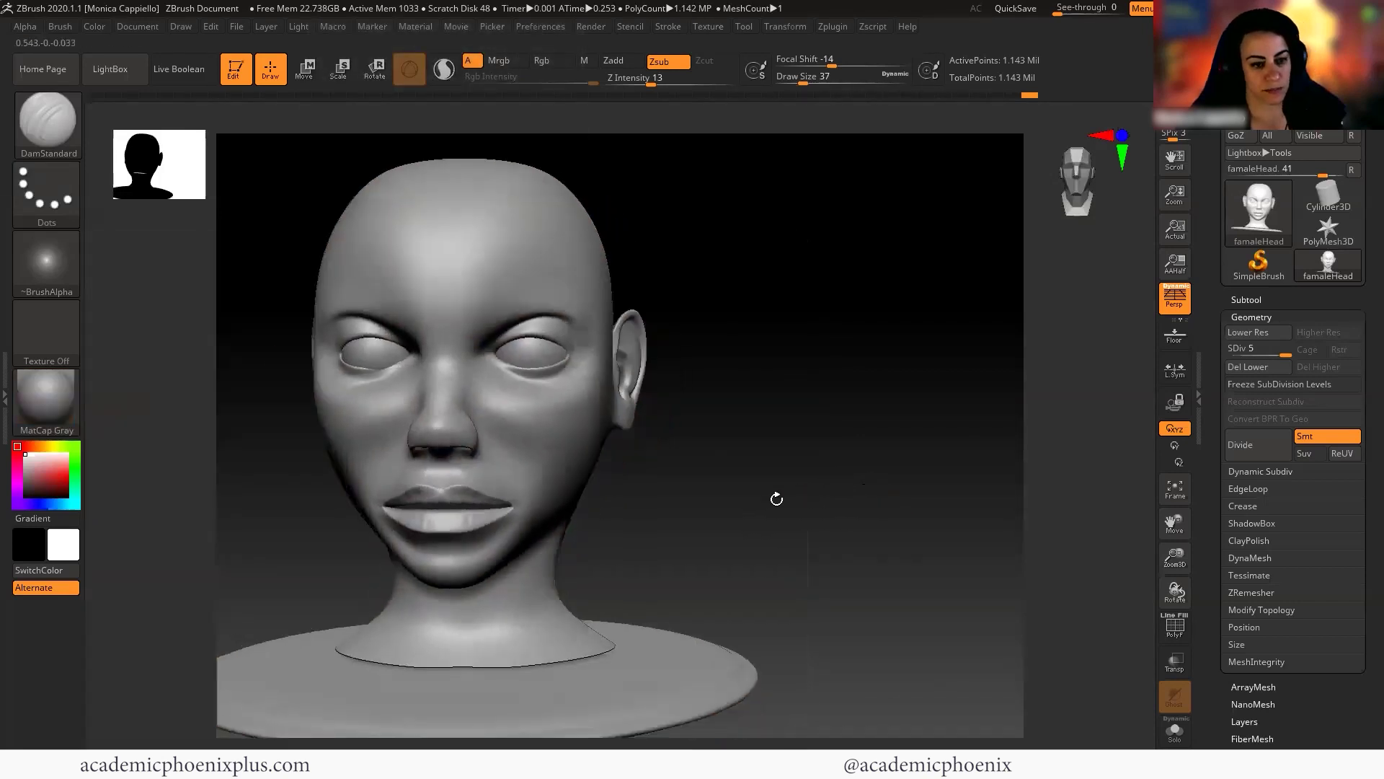
Try another DamStandard crease on the lower lip and undo the latest lip strokes
{"action": "mouse_move", "coordinate": [754, 497]}
{"action": "left_mouse_down", "text": "alt"}
{"action": "mouse_move", "coordinate": [778, 507]}
{"action": "mouse_move", "coordinate": [793, 548]}
{"action": "left_mouse_up", "text": "alt"}
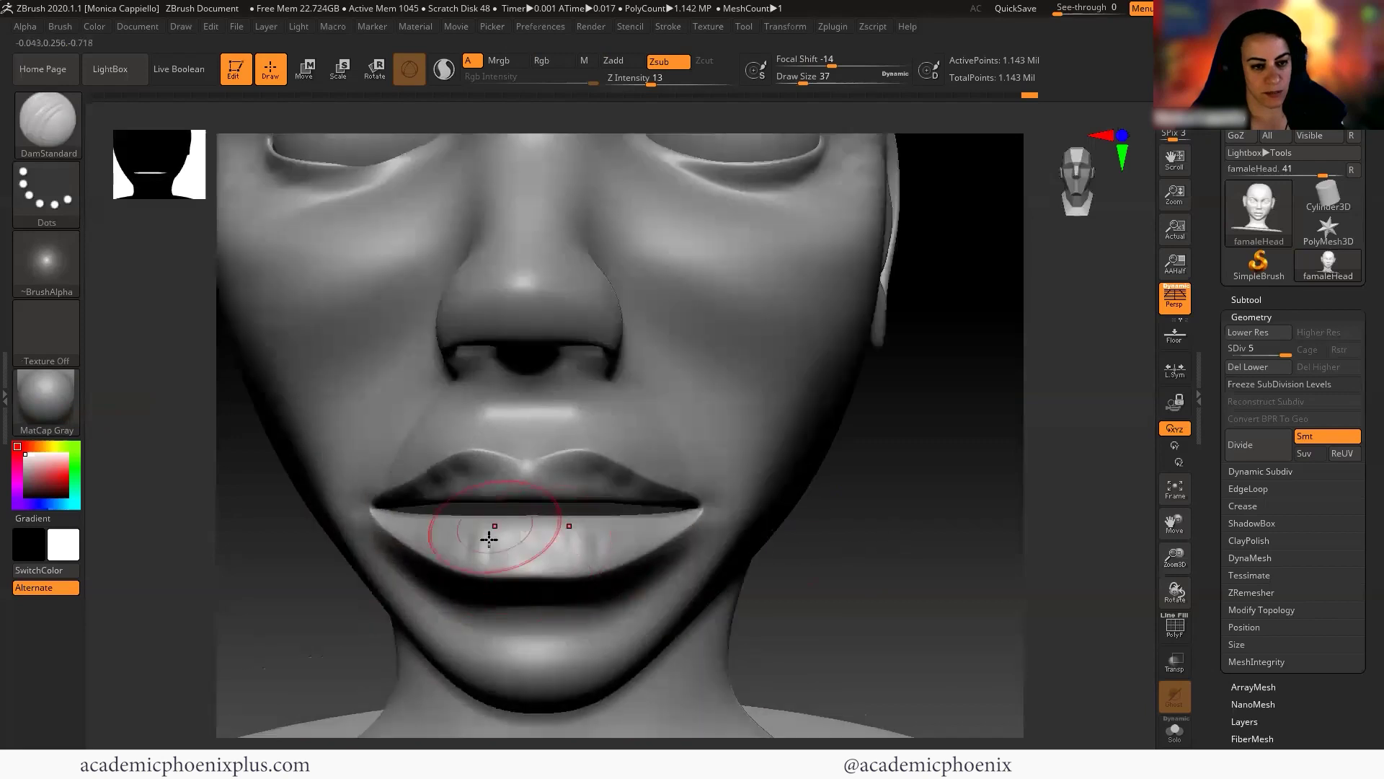
{"action": "left_click_drag", "start_coordinate": [476, 518], "coordinate": [473, 565]}
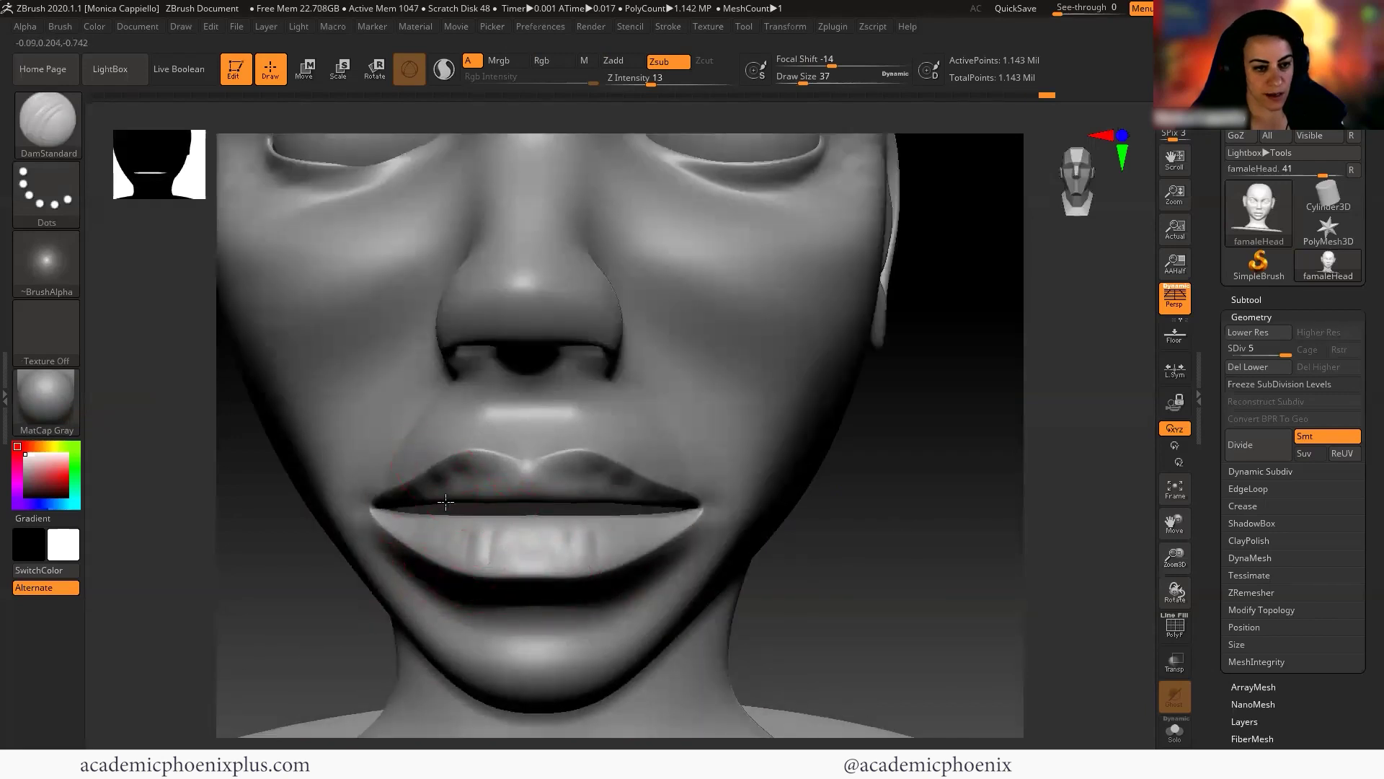
{"action": "key", "text": "ctrl+z"}
{"action": "key", "text": "ctrl+z"}
{"action": "key", "text": "ctrl+z"}
{"action": "key", "text": "ctrl+z"}
{"action": "key", "text": "ctrl+z"}
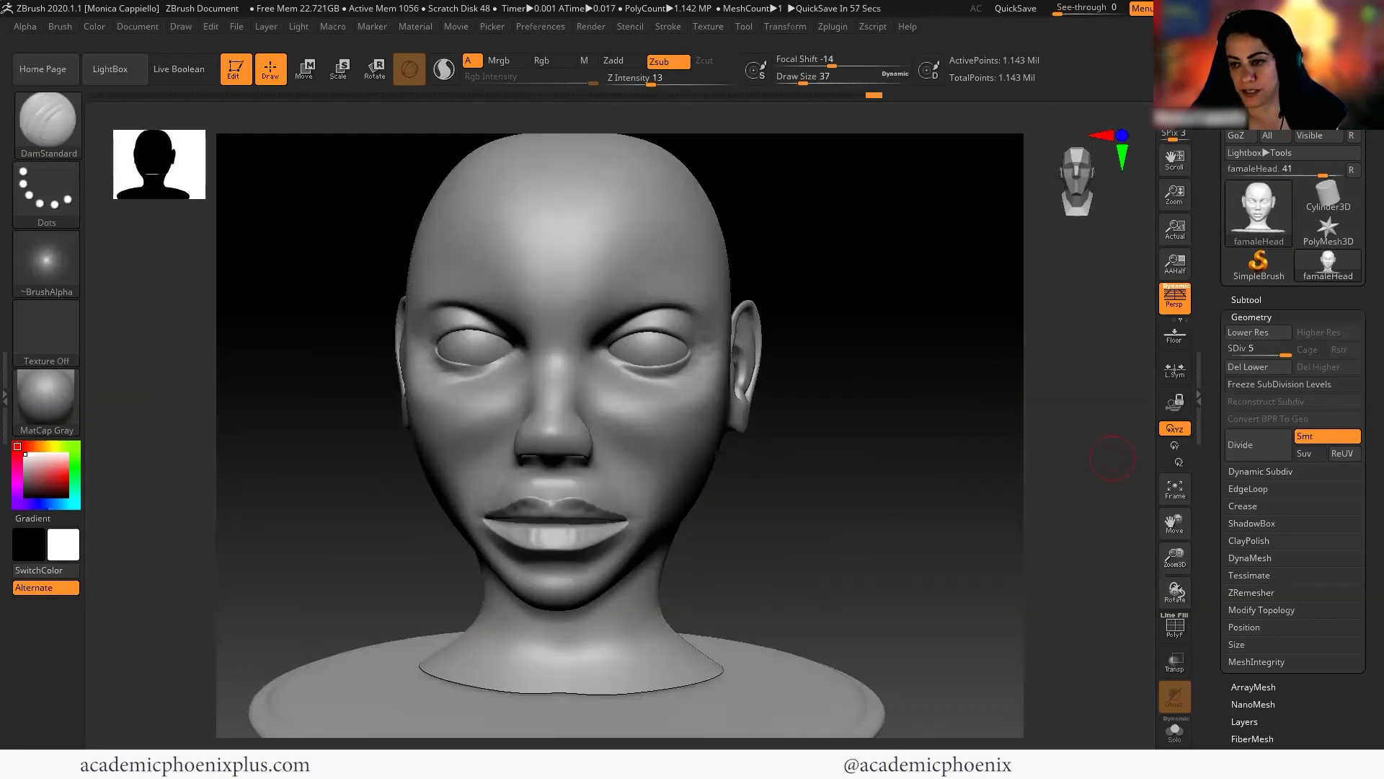
Select the Standard brush and assign Alpha 58 to it
{"action": "key", "text": "b"}
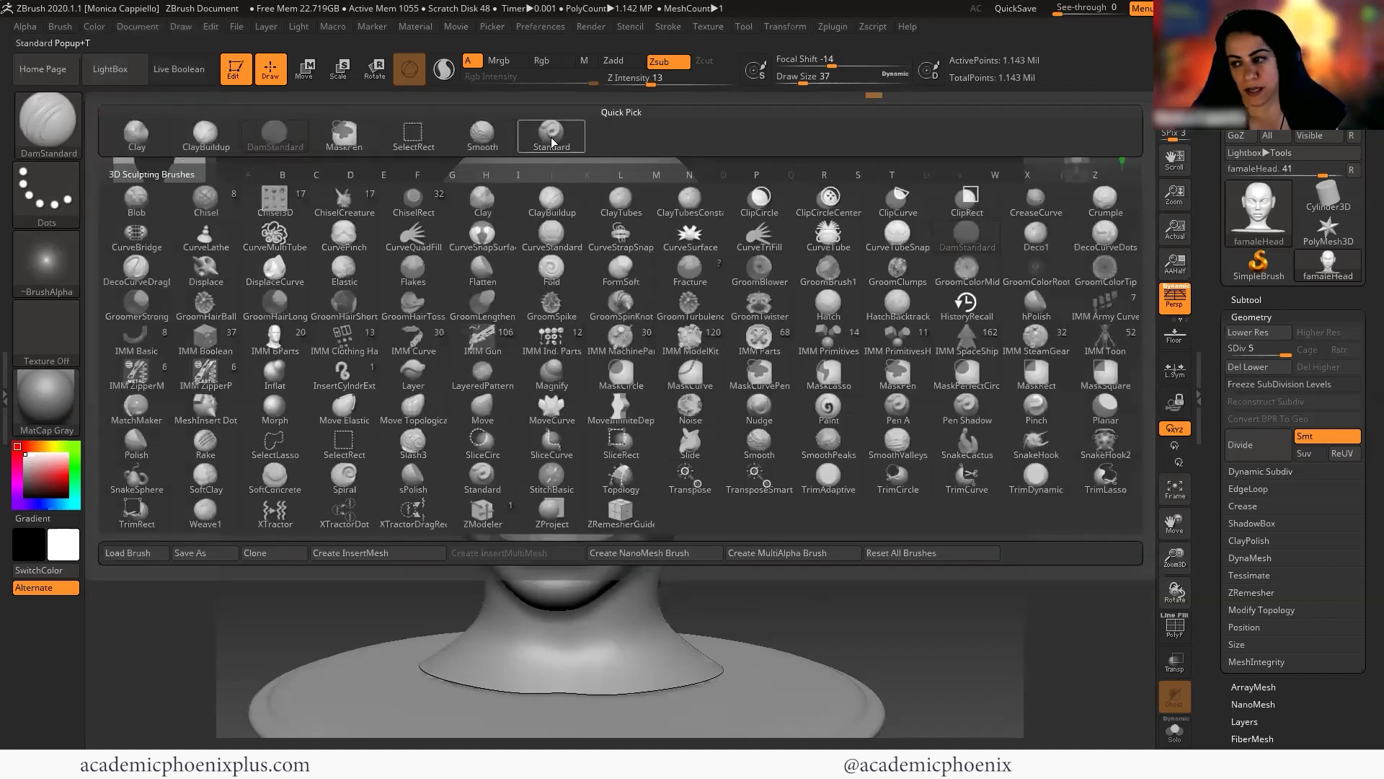
{"action": "left_click", "coordinate": [554, 131]}
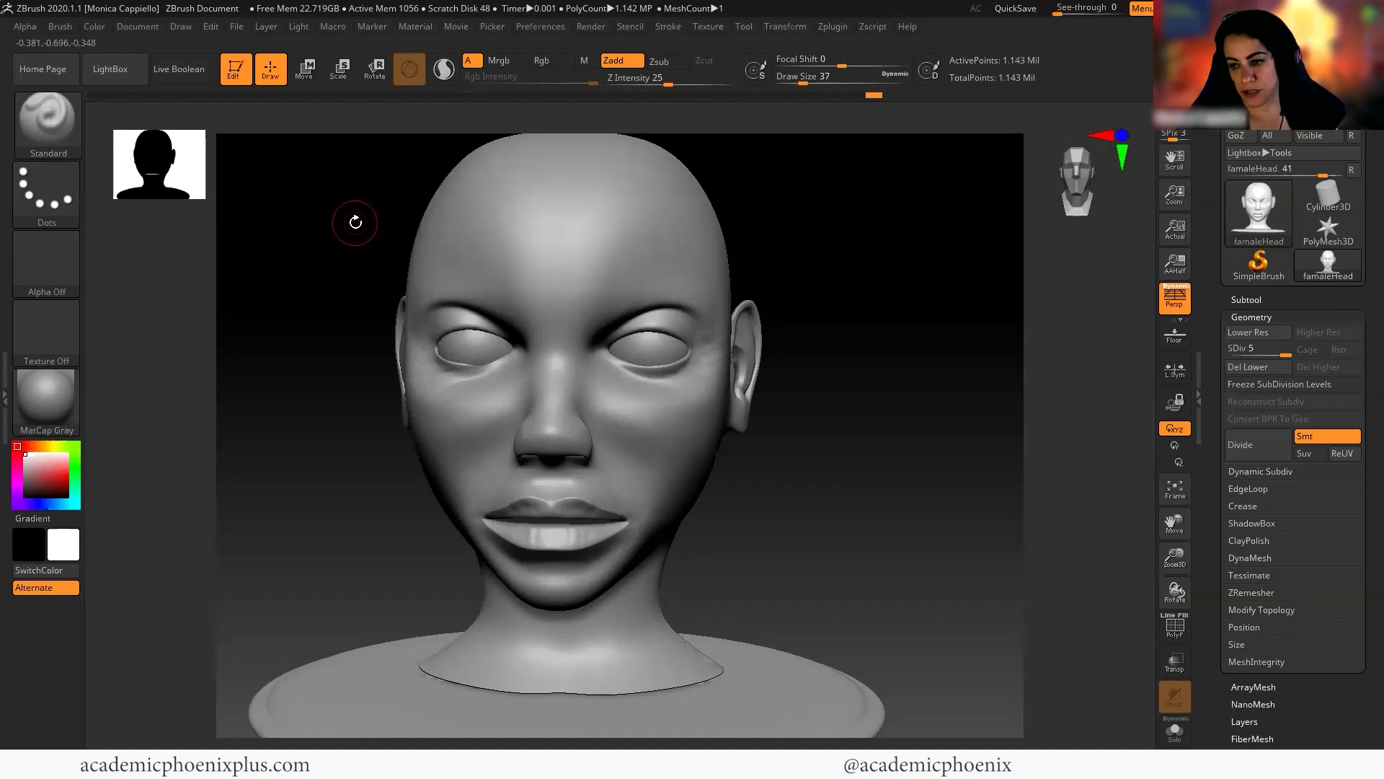
{"action": "left_click", "coordinate": [48, 266]}
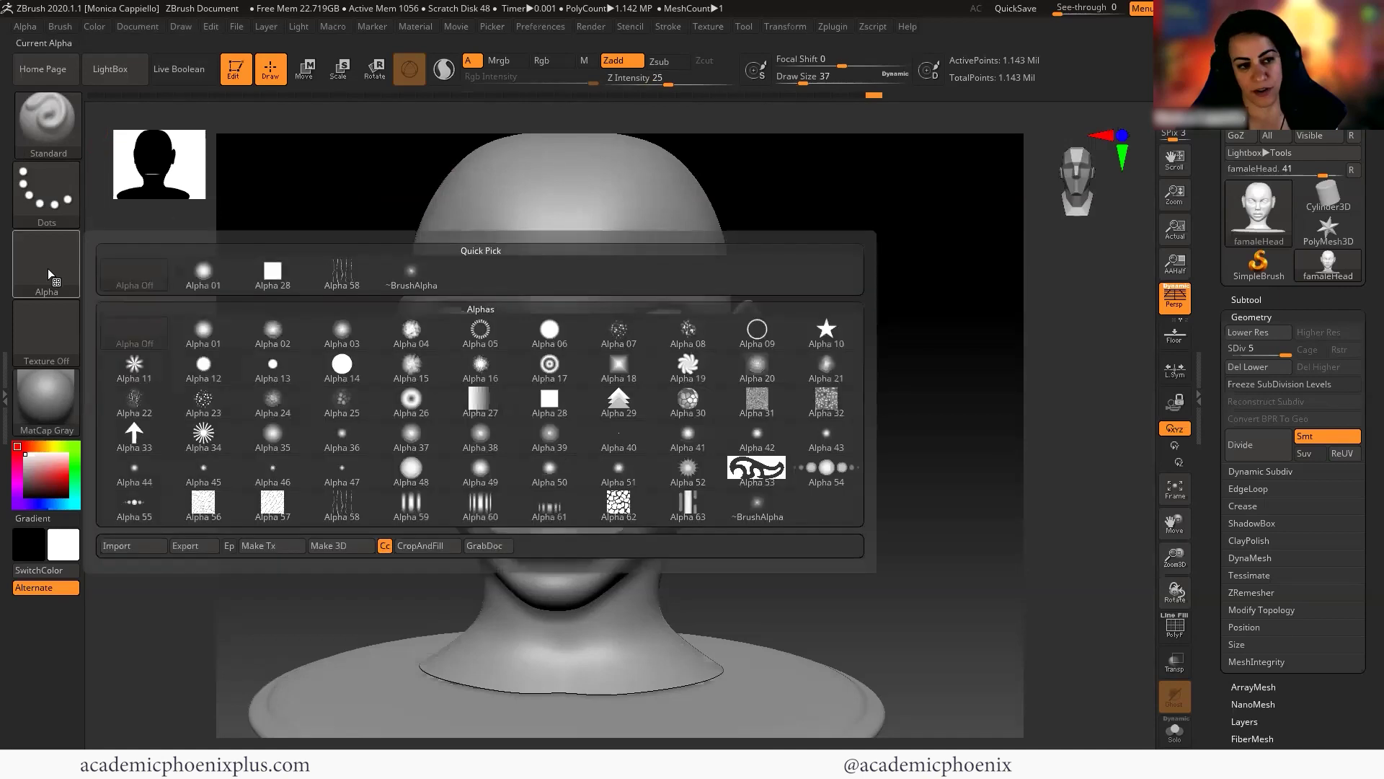
{"action": "left_click", "coordinate": [344, 281]}
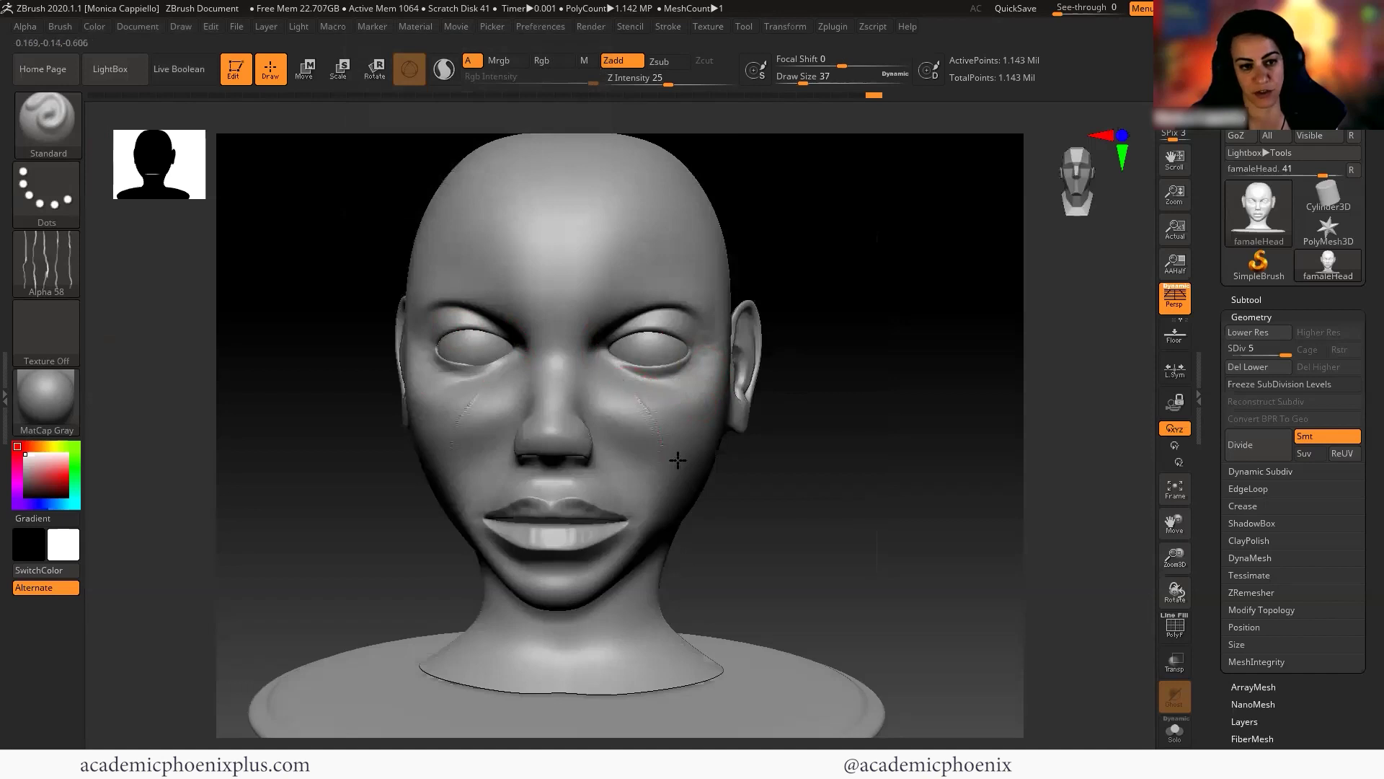
Undo the test strokes, switch the Standard brush to Zsub and set its Z Intensity to 15
{"action": "key", "text": "ctrl+z"}
{"action": "left_click", "coordinate": [661, 66]}
{"action": "left_click_drag", "start_coordinate": [610, 364], "coordinate": [628, 427]}
{"action": "key", "text": "ctrl+z"}
{"action": "mouse_move", "coordinate": [793, 447]}
{"action": "left_mouse_down"}
{"action": "mouse_move", "coordinate": [773, 459]}
{"action": "mouse_move", "coordinate": [831, 383]}
{"action": "mouse_move", "coordinate": [813, 327]}
{"action": "left_mouse_up"}
{"action": "left_click_drag", "start_coordinate": [668, 85], "coordinate": [655, 84]}
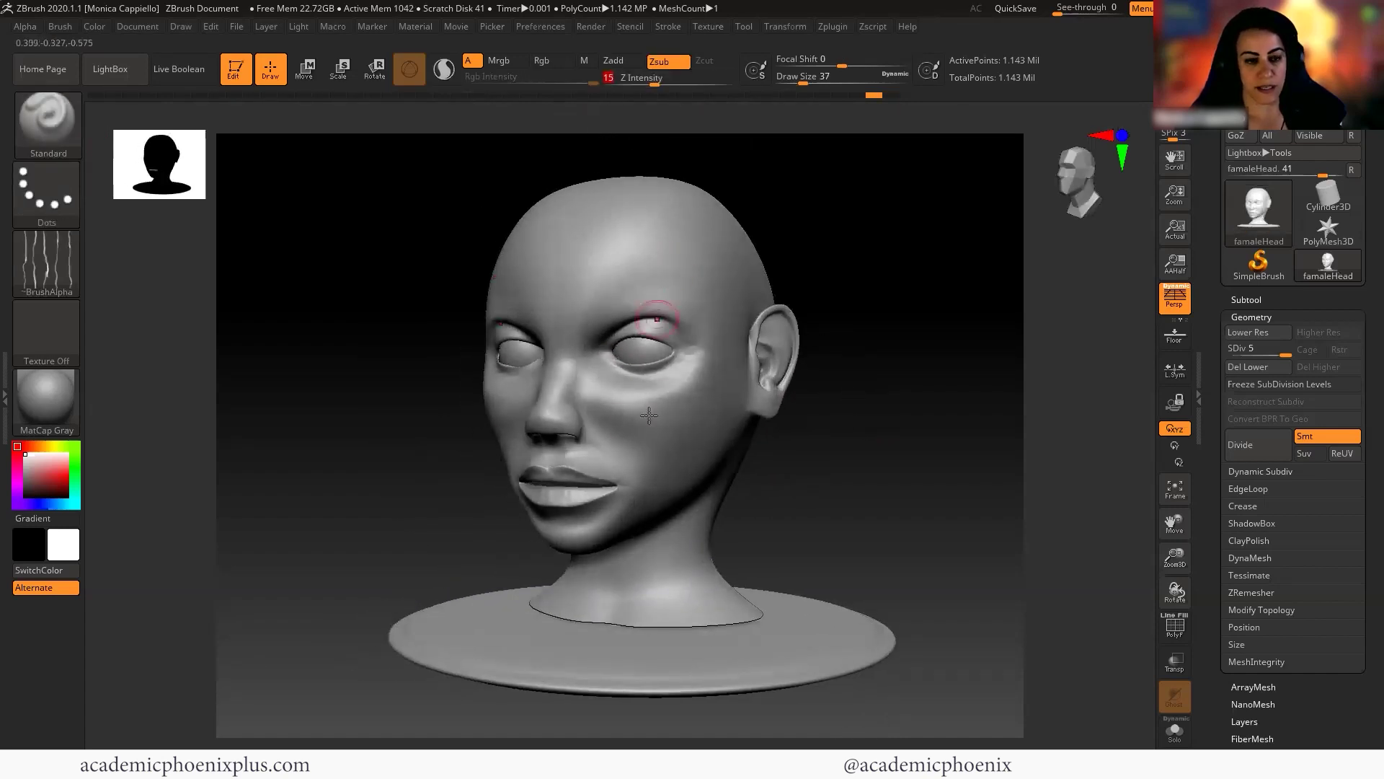
Engrave fine wrinkle texture around the outer corners of the eyes with Alpha 58
{"action": "mouse_move", "coordinate": [652, 384]}
{"action": "left_mouse_down"}
{"action": "mouse_move", "coordinate": [705, 396]}
{"action": "mouse_move", "coordinate": [694, 357]}
{"action": "mouse_move", "coordinate": [707, 329]}
{"action": "left_mouse_up"}
{"action": "mouse_move", "coordinate": [867, 452]}
{"action": "left_mouse_down"}
{"action": "mouse_move", "coordinate": [890, 446]}
{"action": "mouse_move", "coordinate": [876, 448]}
{"action": "left_mouse_up"}
{"action": "left_click_drag", "start_coordinate": [627, 401], "coordinate": [634, 404]}
{"action": "key", "text": "ctrl+z"}
Engrave fine wrinkle texture on the cheeks beside the nose, undoing strokes that are not wanted
{"action": "left_click_drag", "start_coordinate": [785, 443], "coordinate": [782, 520]}
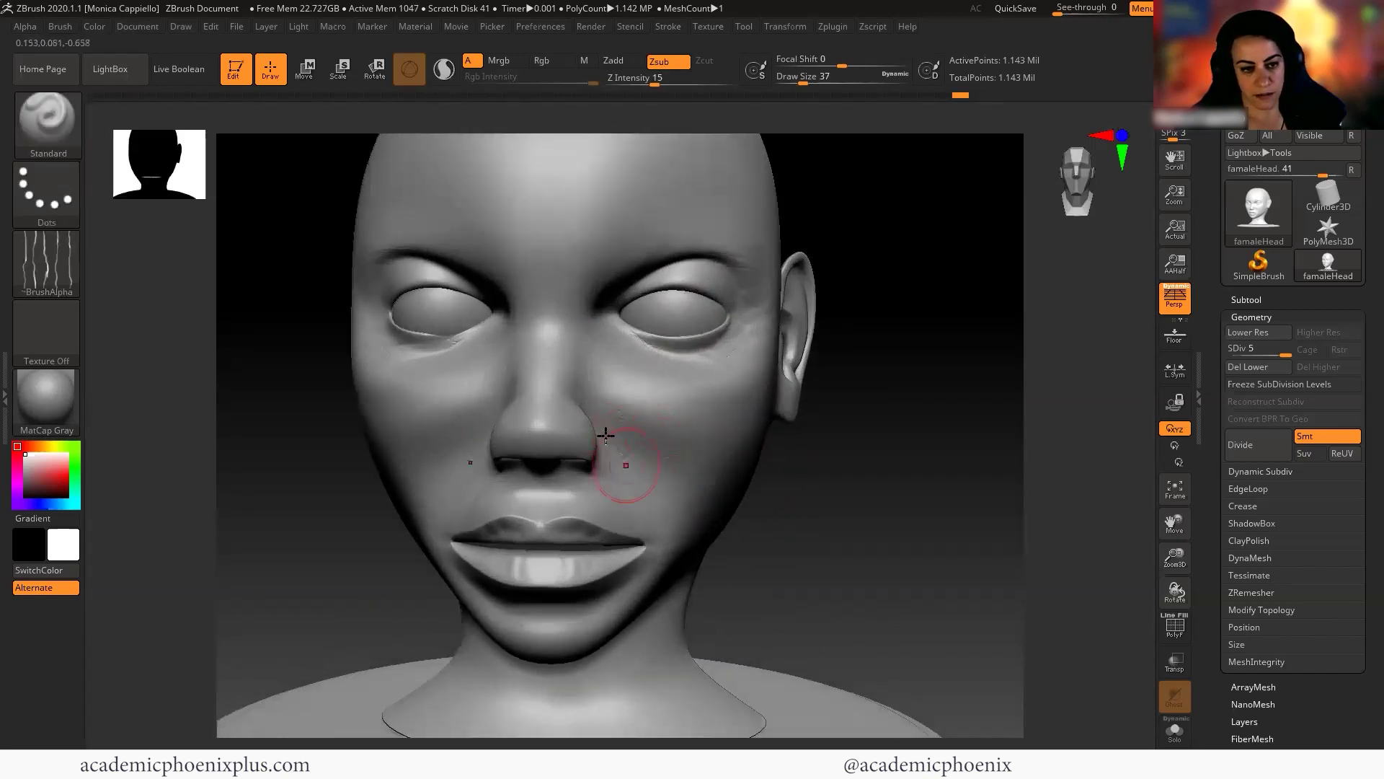
{"action": "key", "text": "ctrl"}
{"action": "key", "text": "ctrl+z"}
{"action": "left_click_drag", "start_coordinate": [615, 416], "coordinate": [658, 456]}
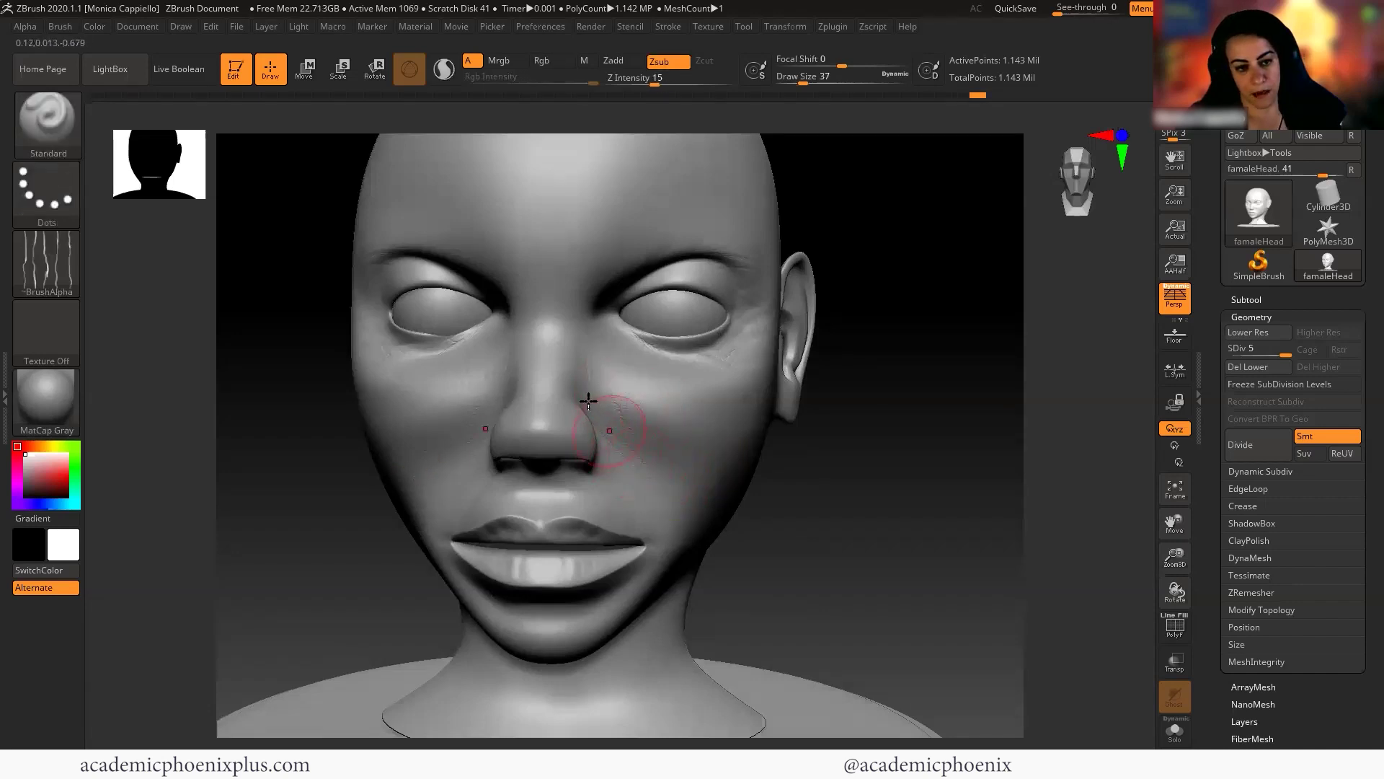
{"action": "mouse_move", "coordinate": [600, 417]}
{"action": "left_mouse_down", "text": "alt"}
{"action": "mouse_move", "coordinate": [625, 491]}
{"action": "mouse_move", "coordinate": [636, 433]}
{"action": "left_mouse_up", "text": "alt"}
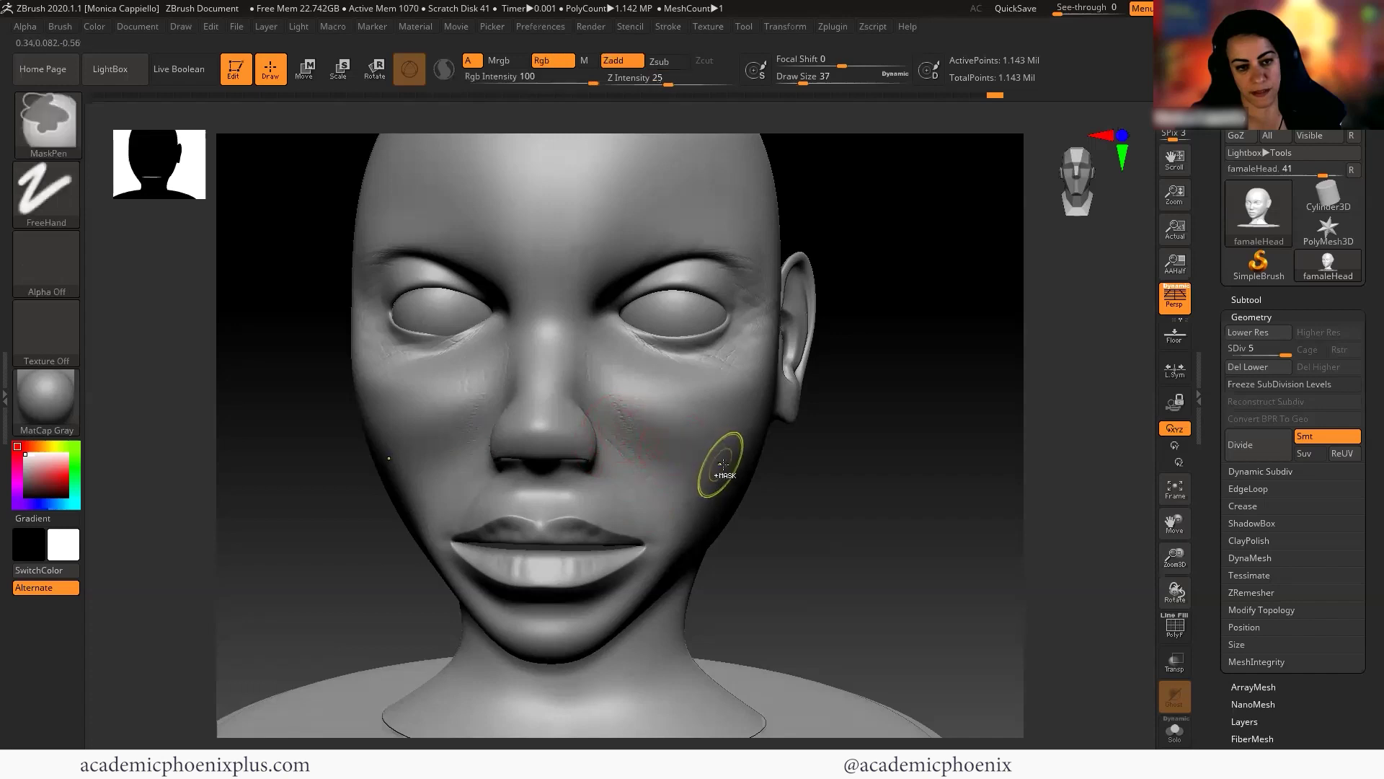
{"action": "key", "text": "ctrl+z"}
Set the Z Intensity to 9 and engrave faint wrinkle lines on the lower cheeks and across the forehead
{"action": "left_click_drag", "start_coordinate": [687, 87], "coordinate": [644, 85]}
{"action": "mouse_move", "coordinate": [673, 505]}
{"action": "left_mouse_down"}
{"action": "mouse_move", "coordinate": [635, 468]}
{"action": "mouse_move", "coordinate": [640, 481]}
{"action": "left_mouse_up"}
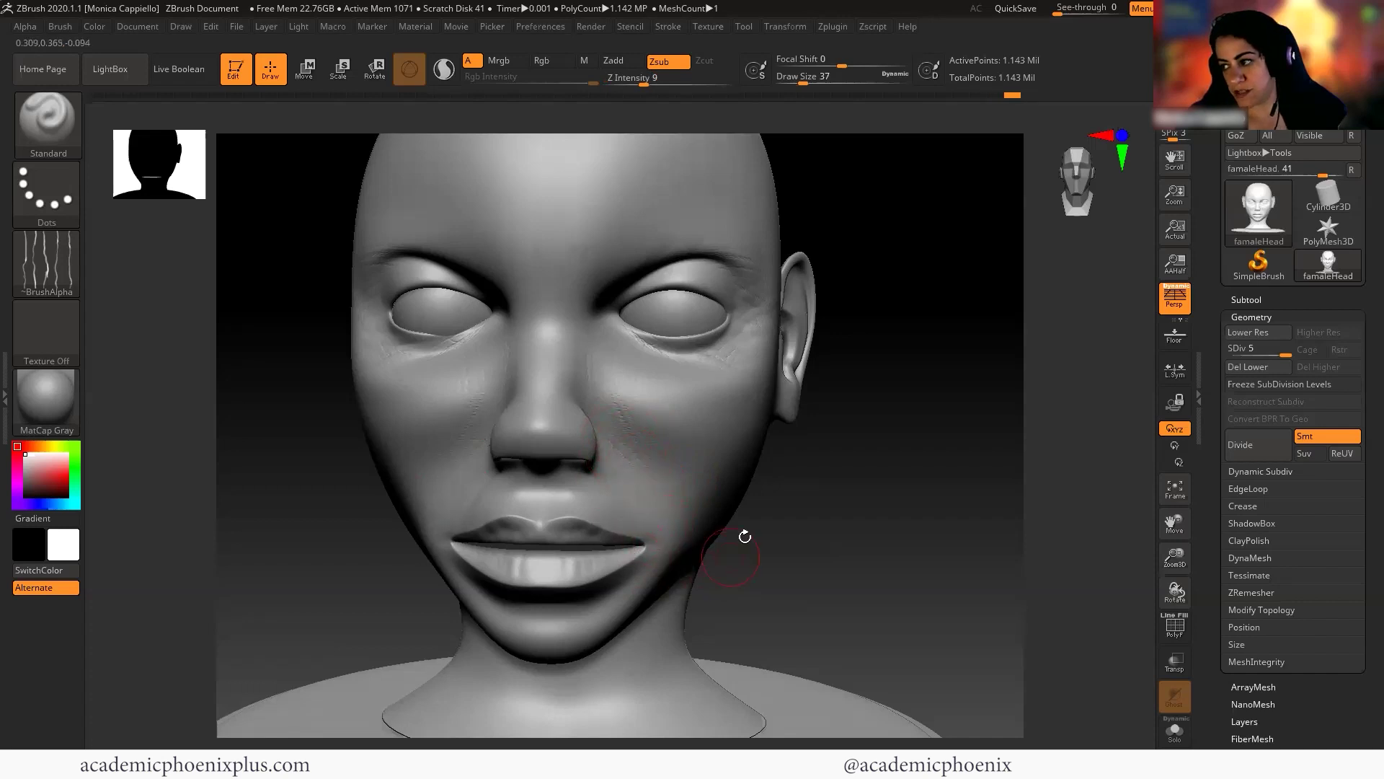
{"action": "mouse_move", "coordinate": [511, 225]}
{"action": "left_mouse_down"}
{"action": "mouse_move", "coordinate": [646, 198]}
{"action": "mouse_move", "coordinate": [651, 153]}
{"action": "mouse_move", "coordinate": [635, 189]}
{"action": "left_mouse_up"}
{"action": "mouse_move", "coordinate": [881, 201]}
{"action": "left_mouse_down"}
{"action": "mouse_move", "coordinate": [881, 262]}
{"action": "mouse_move", "coordinate": [854, 270]}
{"action": "left_mouse_up"}
{"action": "mouse_move", "coordinate": [458, 303]}
{"action": "left_mouse_down"}
{"action": "mouse_move", "coordinate": [495, 279]}
{"action": "mouse_move", "coordinate": [395, 226]}
{"action": "left_mouse_up"}
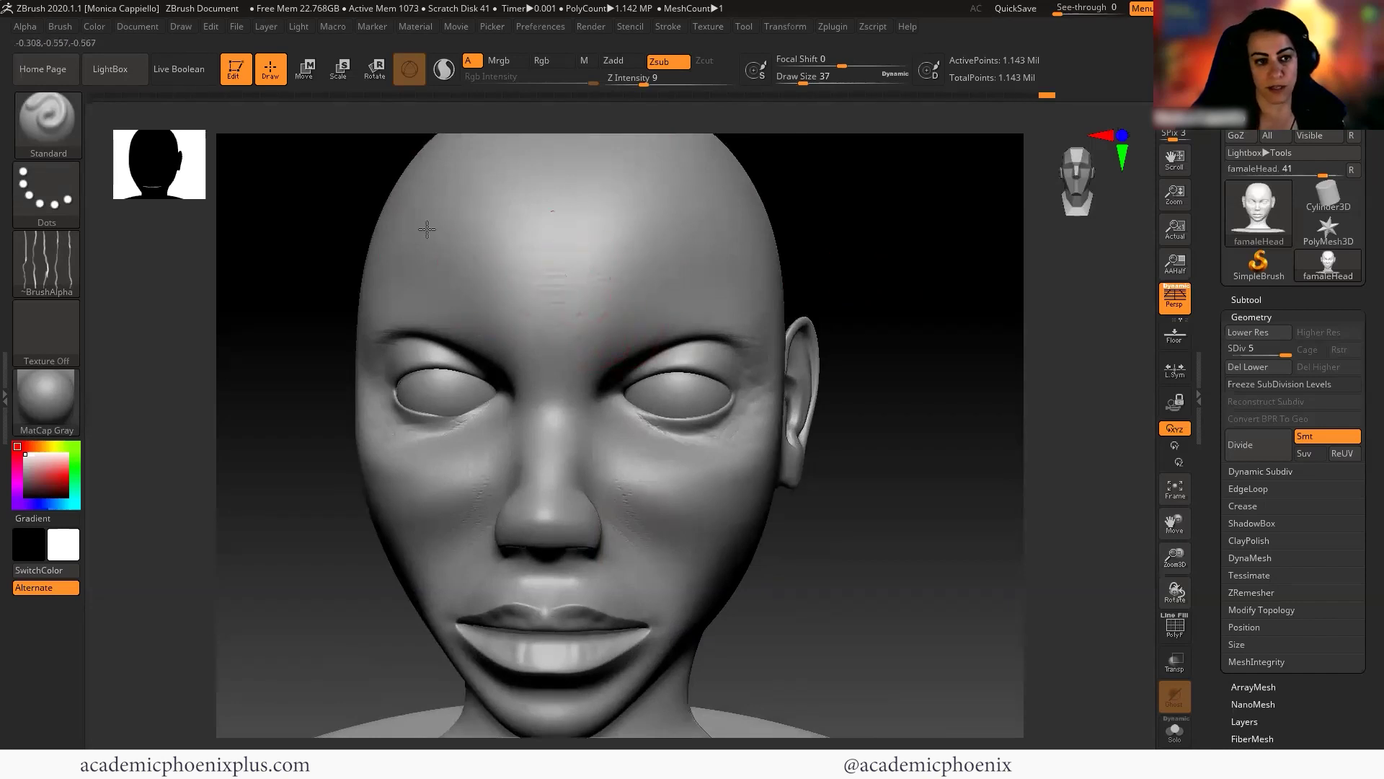
{"action": "left_click_drag", "start_coordinate": [598, 249], "coordinate": [491, 193]}
{"action": "left_click_drag", "start_coordinate": [933, 332], "coordinate": [438, 272]}
{"action": "mouse_move", "coordinate": [766, 556]}
{"action": "left_mouse_down"}
{"action": "mouse_move", "coordinate": [915, 575]}
{"action": "mouse_move", "coordinate": [917, 615]}
{"action": "mouse_move", "coordinate": [876, 530]}
{"action": "left_mouse_up"}
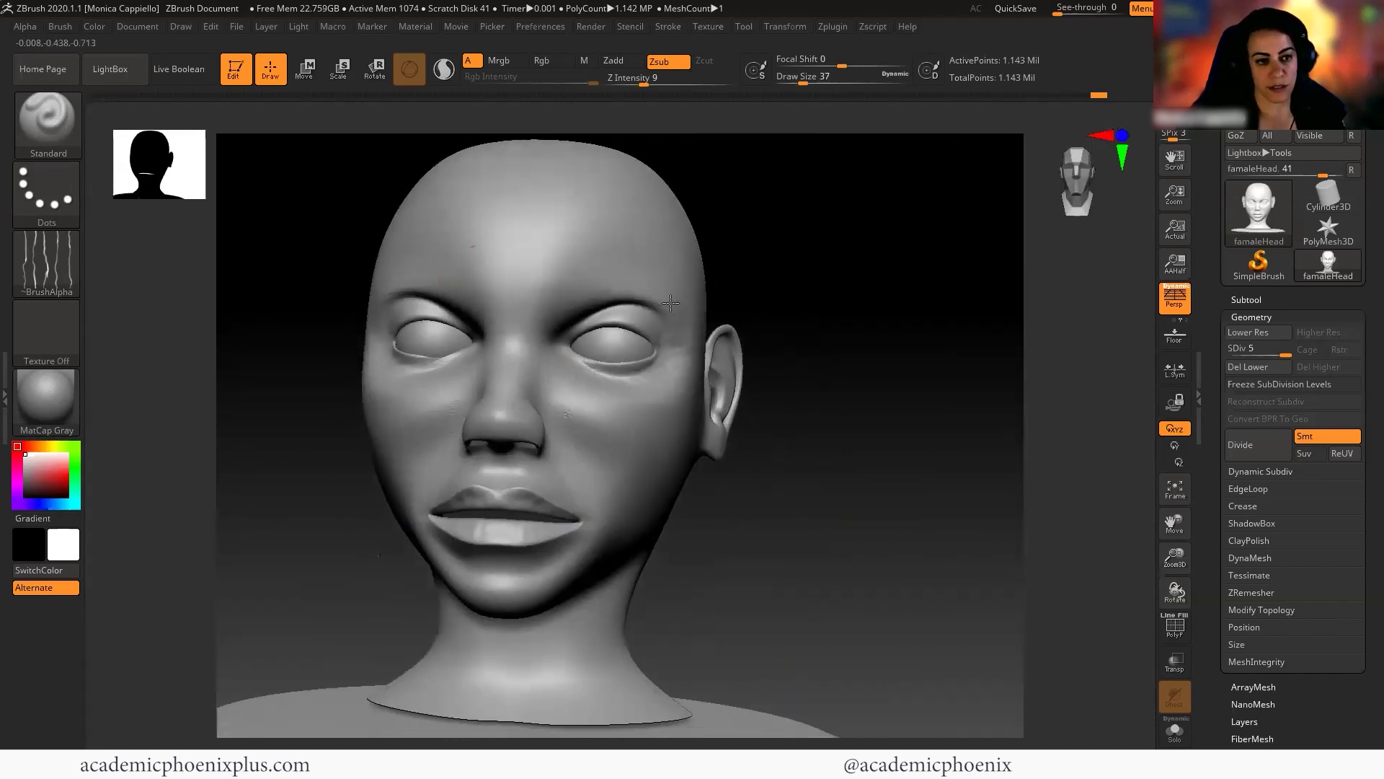
Soften the wrinkle texture on the forehead with the Smooth brush
{"action": "key", "text": "shift"}
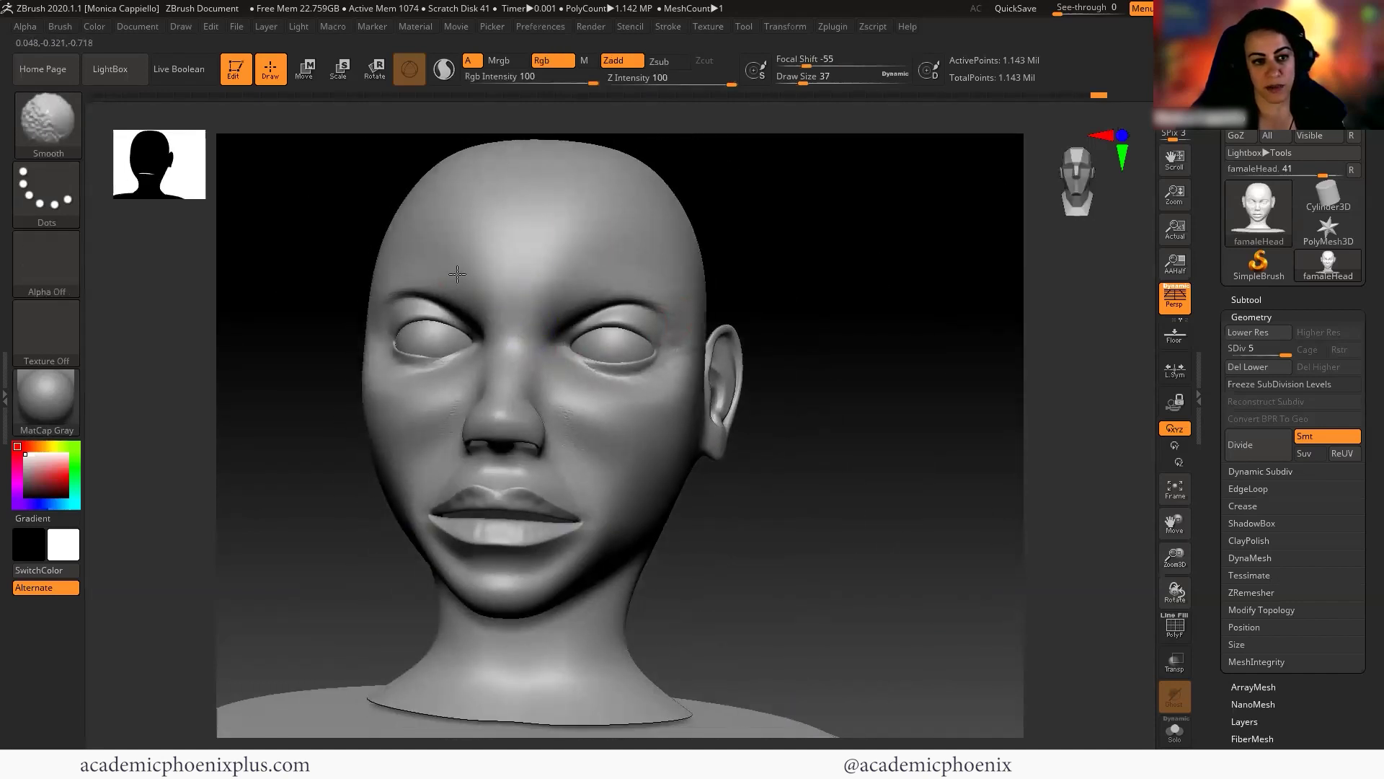
{"action": "left_click_drag", "start_coordinate": [912, 334], "coordinate": [875, 365]}
{"action": "key", "text": "shift"}
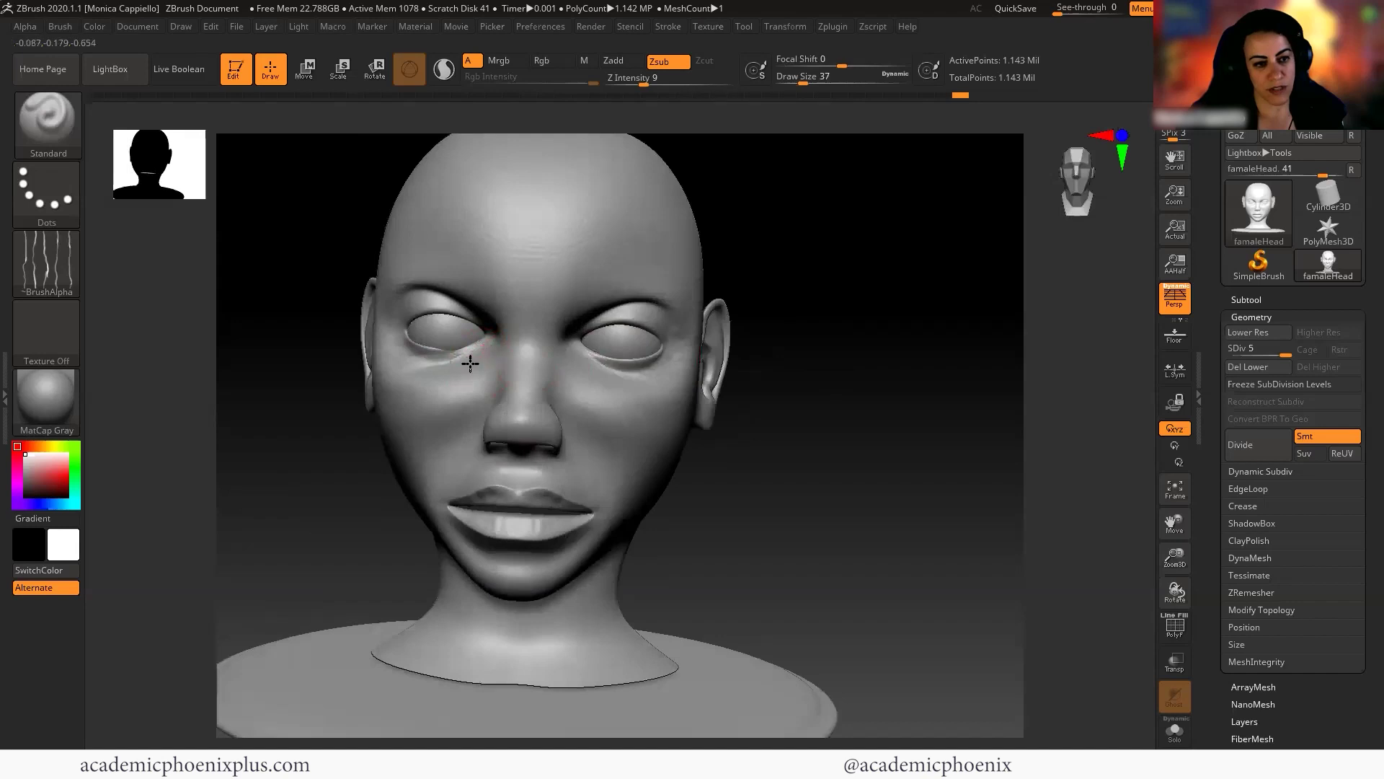
Engrave faint wrinkle texture below the eyes and out toward the temple
{"action": "mouse_move", "coordinate": [464, 362]}
{"action": "left_mouse_down"}
{"action": "mouse_move", "coordinate": [495, 353]}
{"action": "mouse_move", "coordinate": [460, 368]}
{"action": "left_mouse_up"}
{"action": "mouse_move", "coordinate": [710, 435]}
{"action": "left_mouse_down"}
{"action": "mouse_move", "coordinate": [775, 426]}
{"action": "mouse_move", "coordinate": [757, 428]}
{"action": "left_mouse_up"}
{"action": "left_click_drag", "start_coordinate": [472, 364], "coordinate": [504, 352]}
{"action": "left_click_drag", "start_coordinate": [384, 352], "coordinate": [350, 297]}
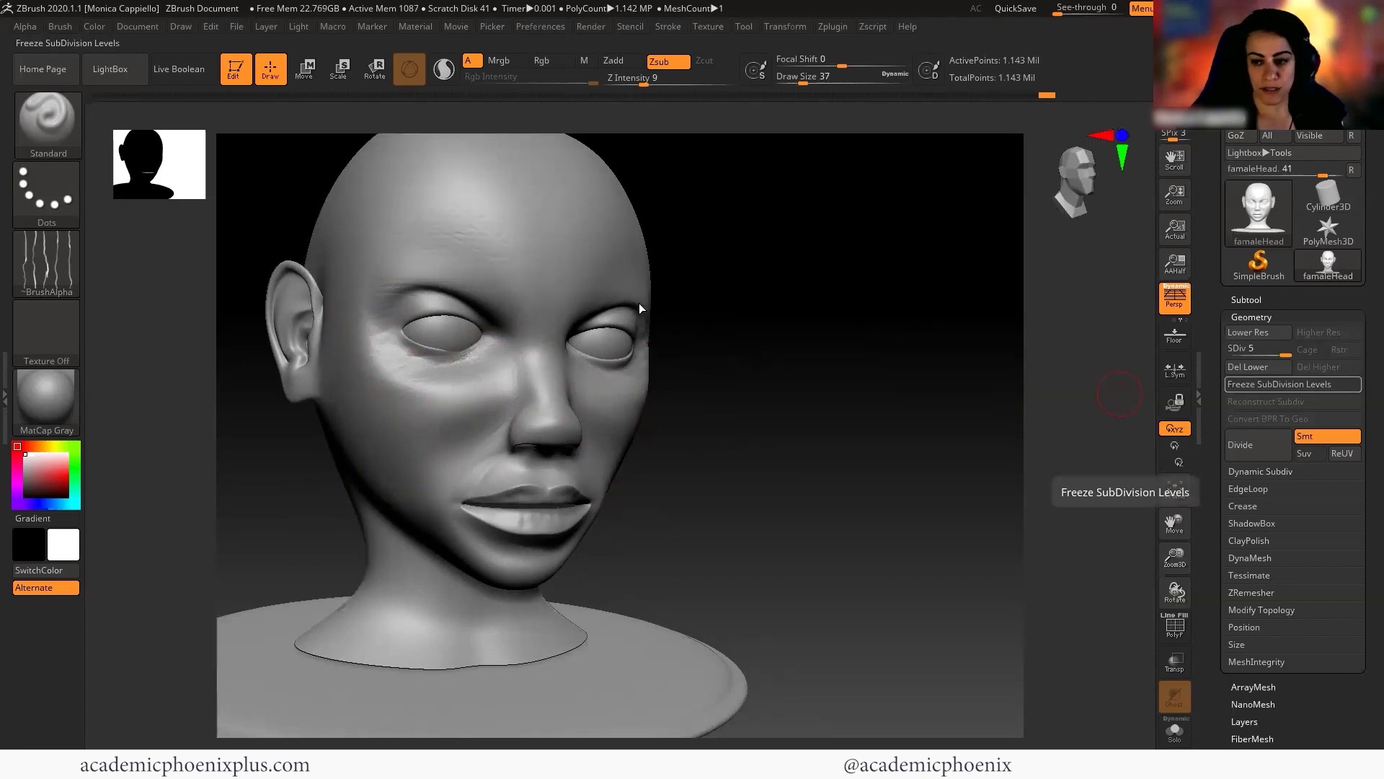
Set the Standard brush's stroke to Color Spray and its alpha to Alpha 40
{"action": "left_click", "coordinate": [60, 199]}
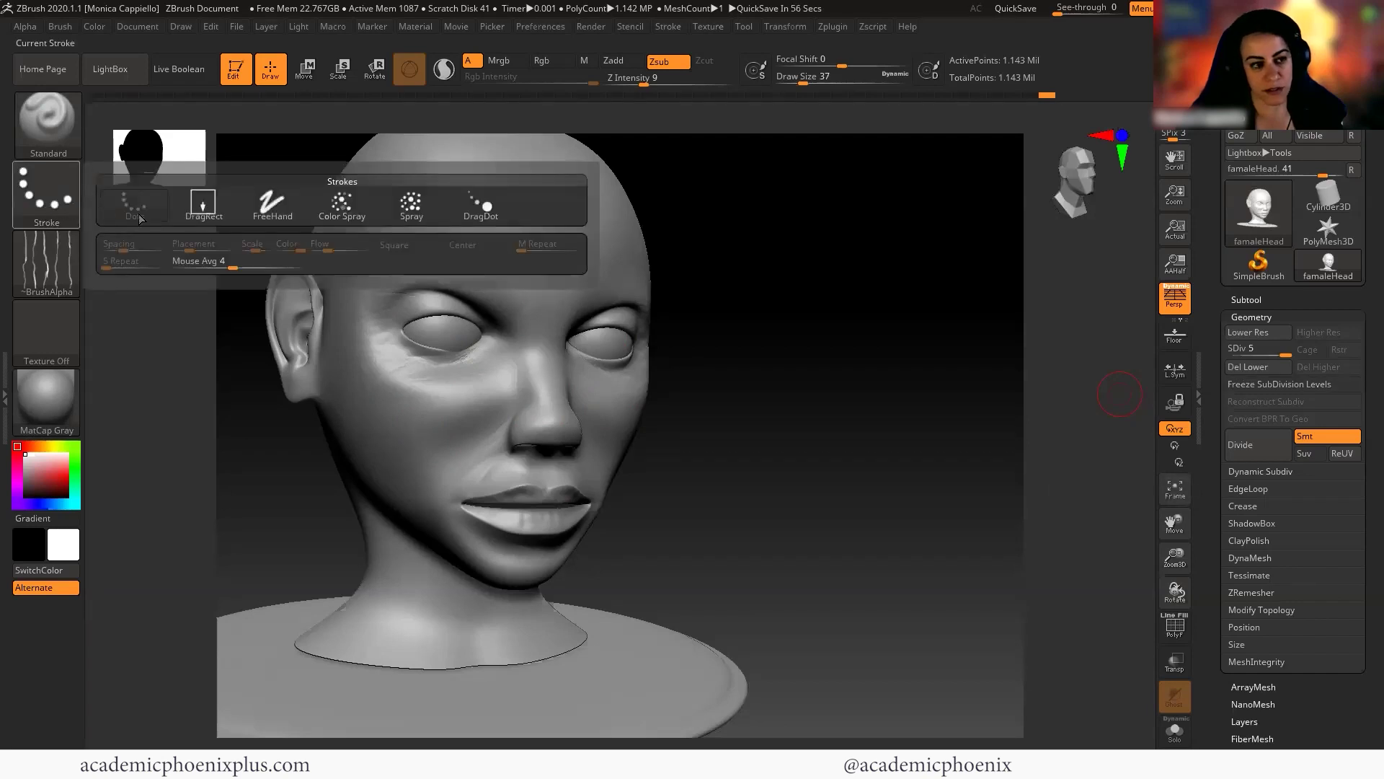
{"action": "left_click", "coordinate": [349, 217]}
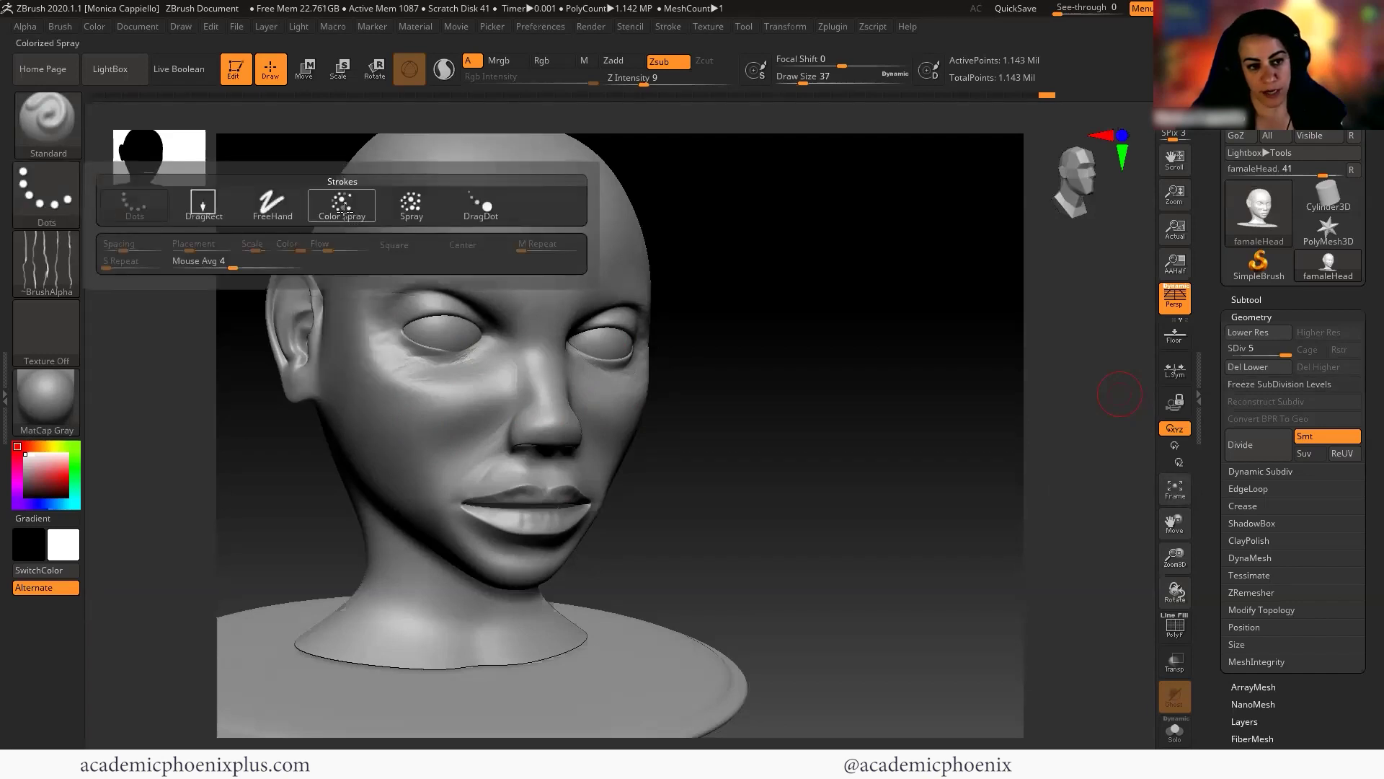
{"action": "left_click", "coordinate": [44, 263]}
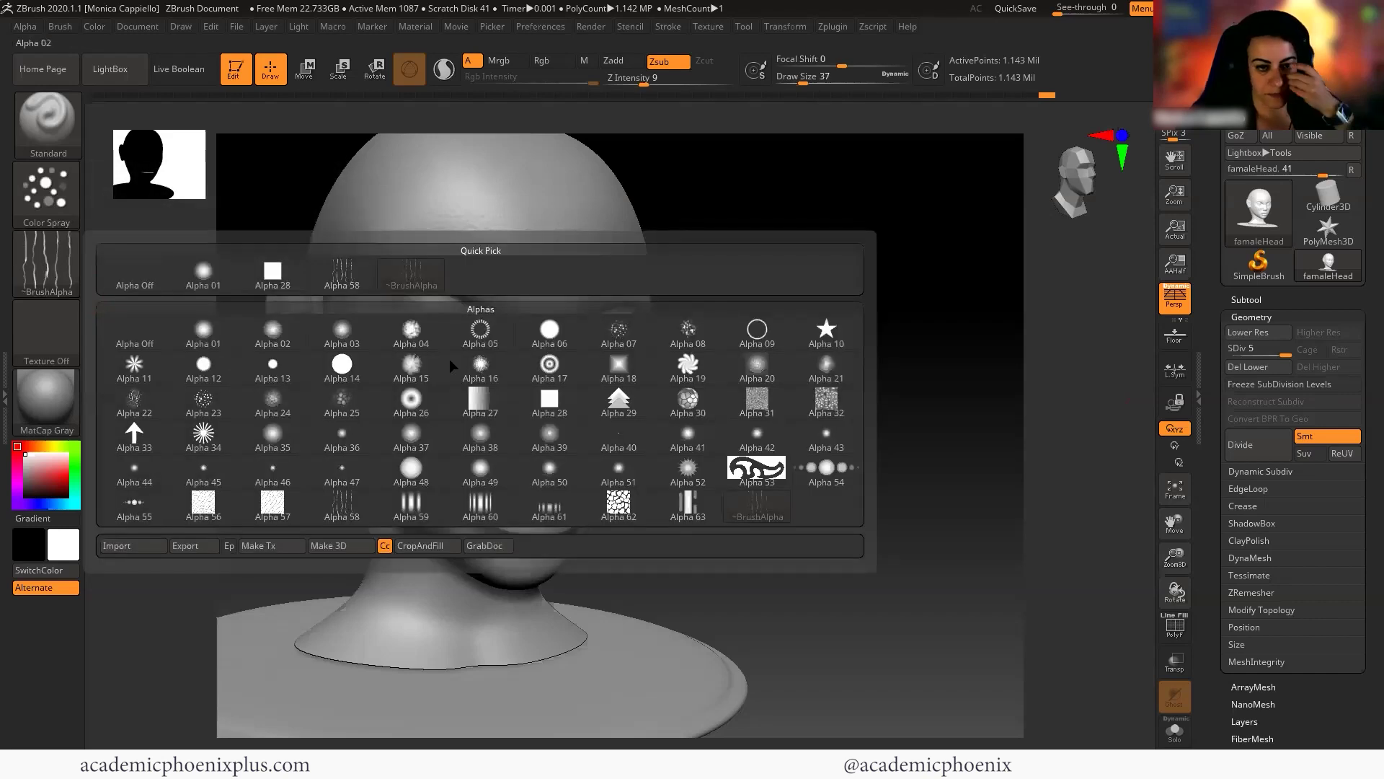
{"action": "left_click", "coordinate": [630, 445]}
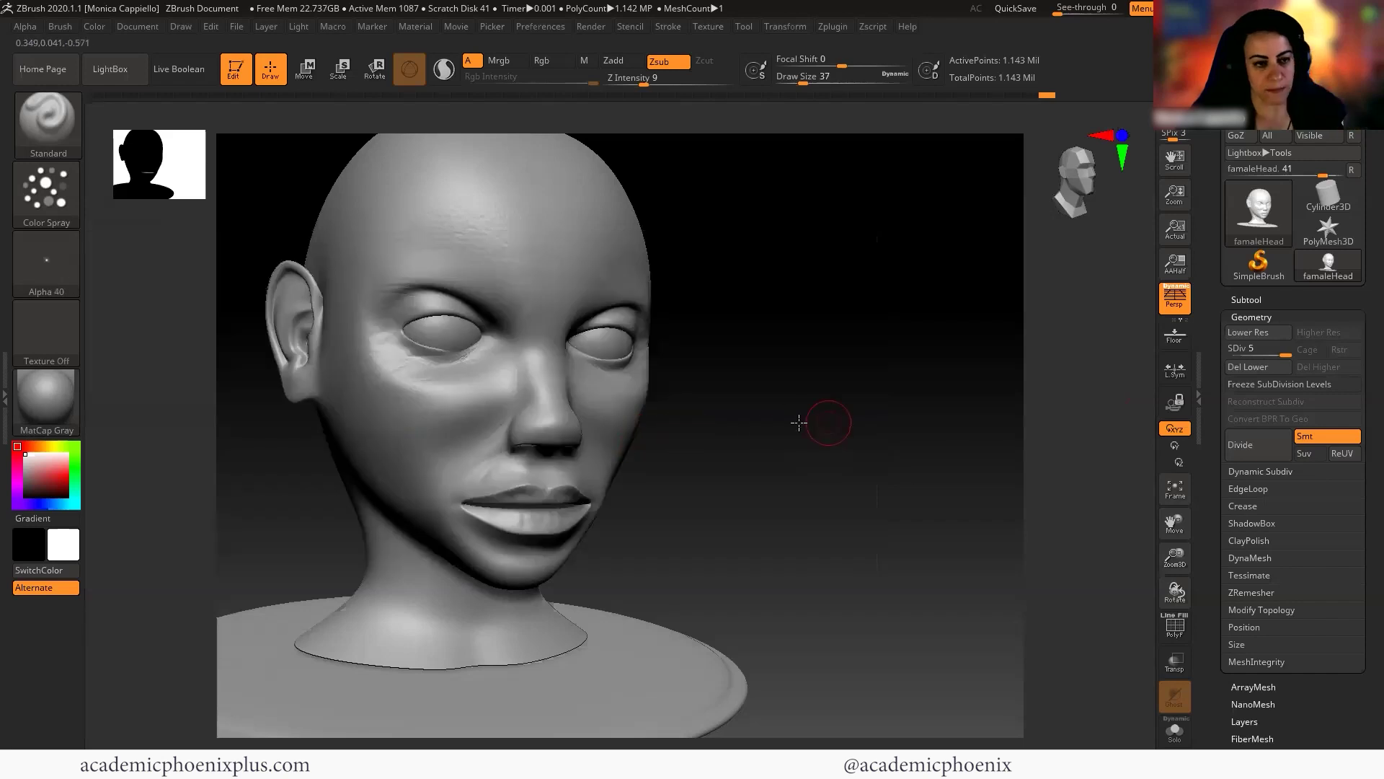
Spray fine skin pores across the cheeks below the eyes
{"action": "mouse_move", "coordinate": [796, 417]}
{"action": "left_mouse_down"}
{"action": "mouse_move", "coordinate": [825, 417]}
{"action": "mouse_move", "coordinate": [395, 402]}
{"action": "left_mouse_up"}
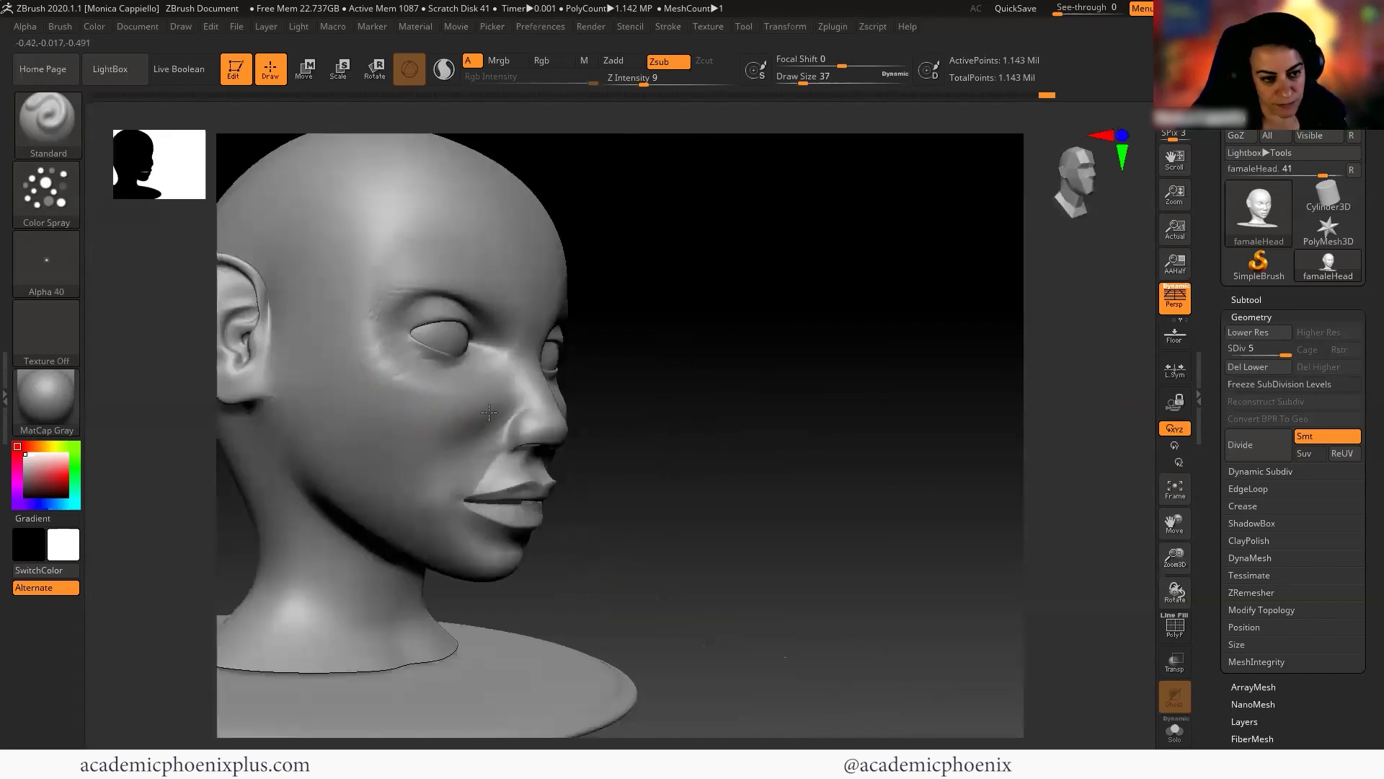
{"action": "key", "text": "ctrl"}
{"action": "right_click_drag", "start_coordinate": [754, 424], "coordinate": [790, 468], "text": "ctrl"}
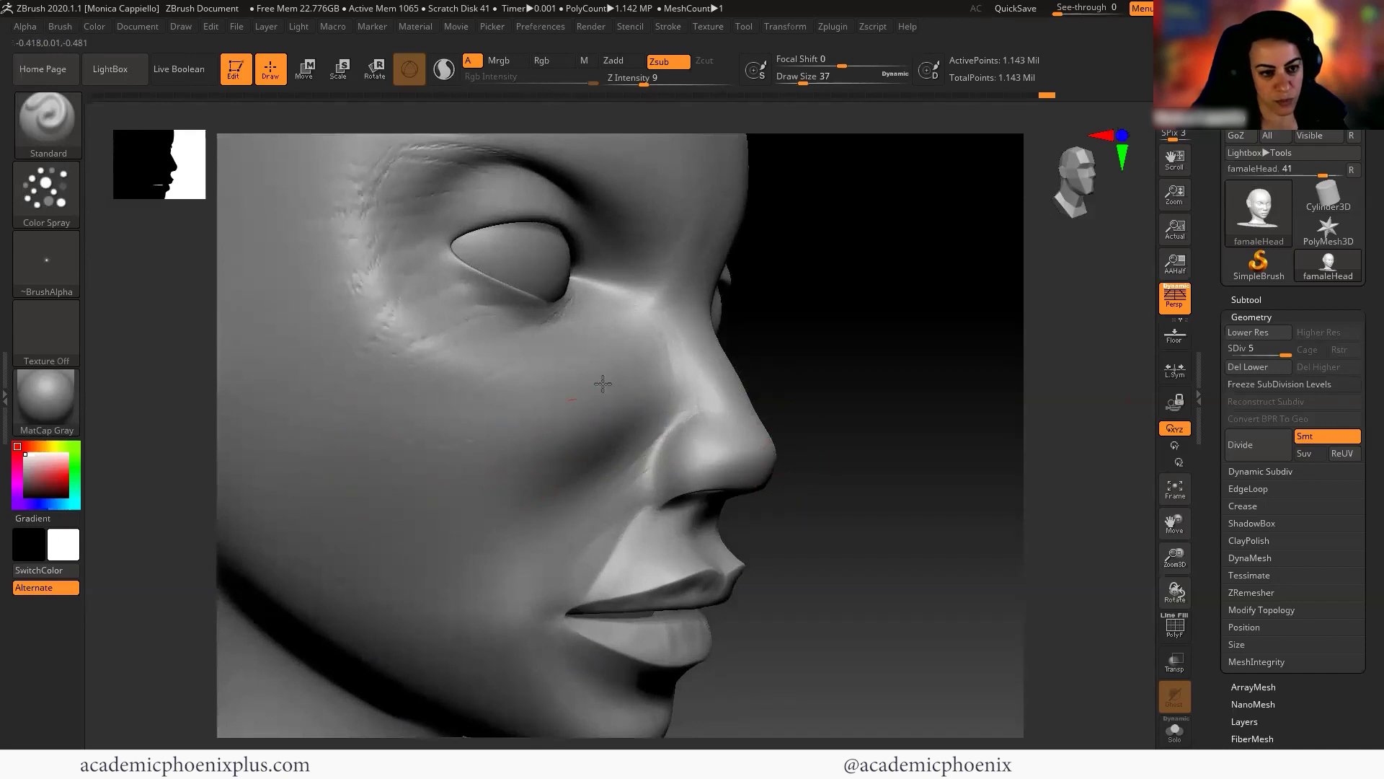
{"action": "left_click_drag", "start_coordinate": [809, 417], "coordinate": [704, 449]}
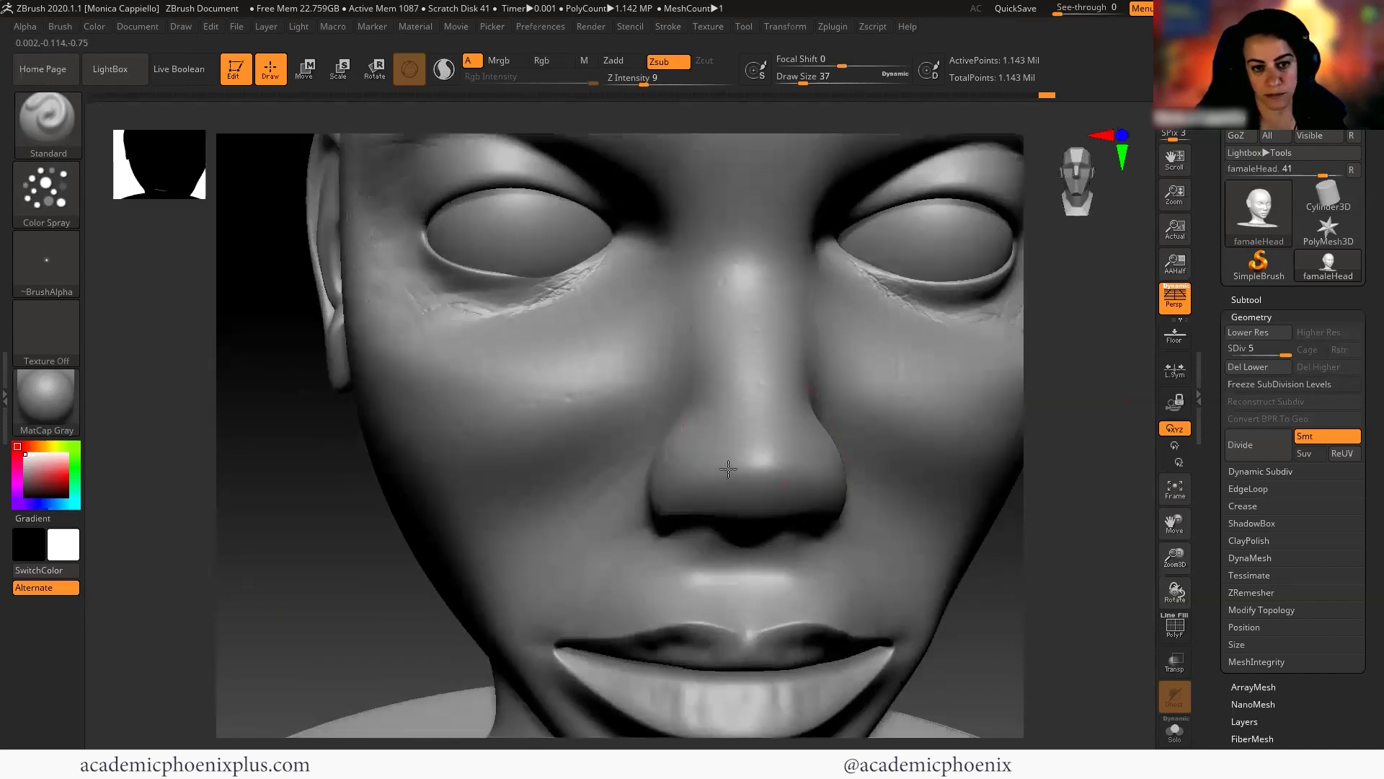
Spray fine pores along the nose, above the upper lip and around the brow
{"action": "left_click_drag", "start_coordinate": [971, 624], "coordinate": [919, 570], "text": "alt"}
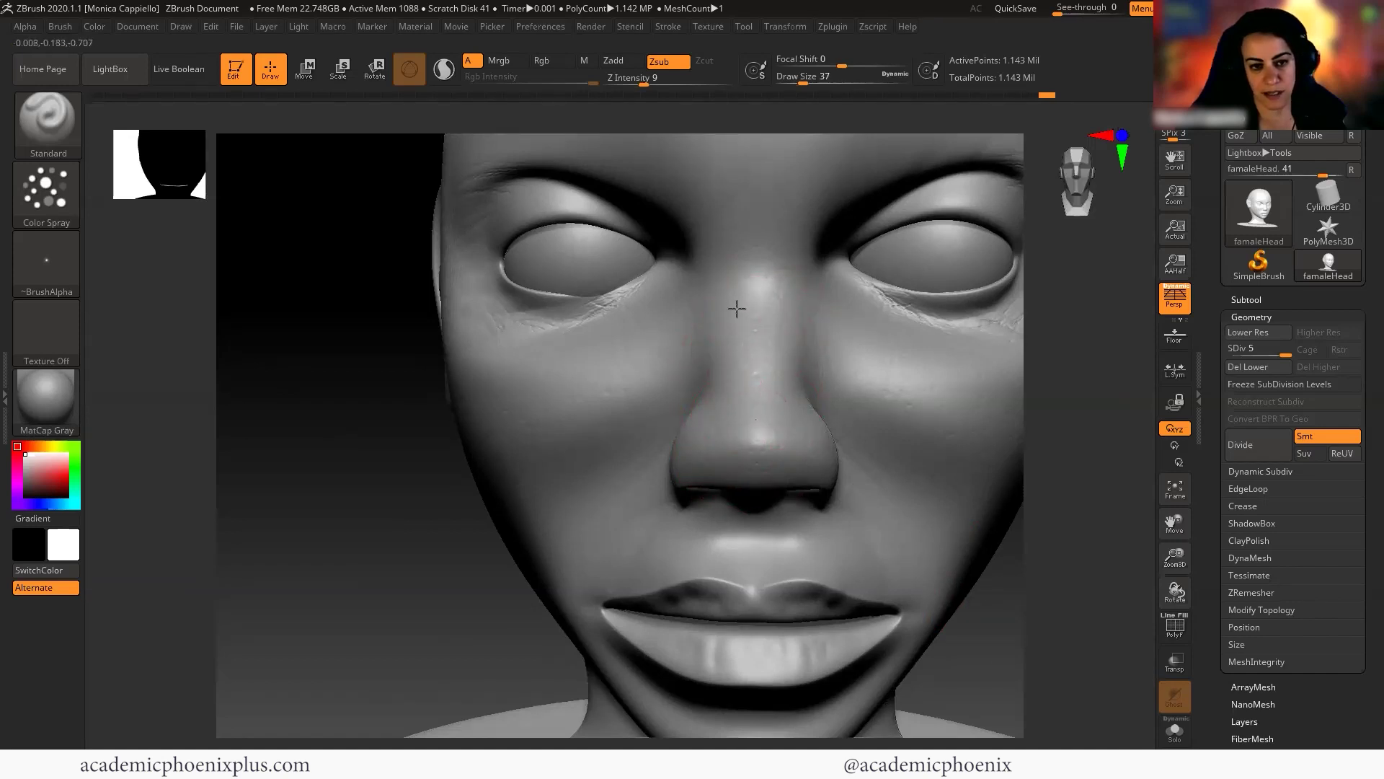
{"action": "left_click_drag", "start_coordinate": [754, 334], "coordinate": [748, 297]}
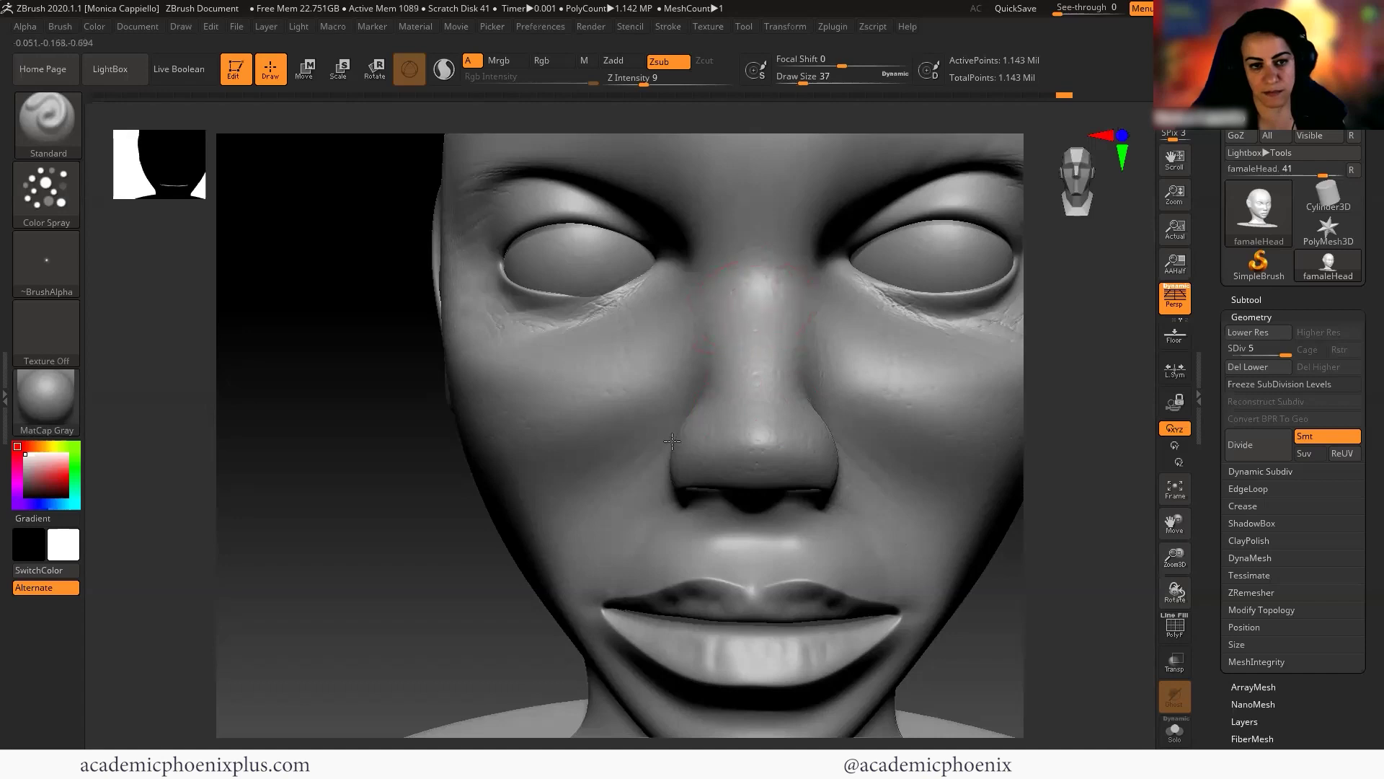
{"action": "left_click_drag", "start_coordinate": [1002, 609], "coordinate": [904, 585], "text": "alt"}
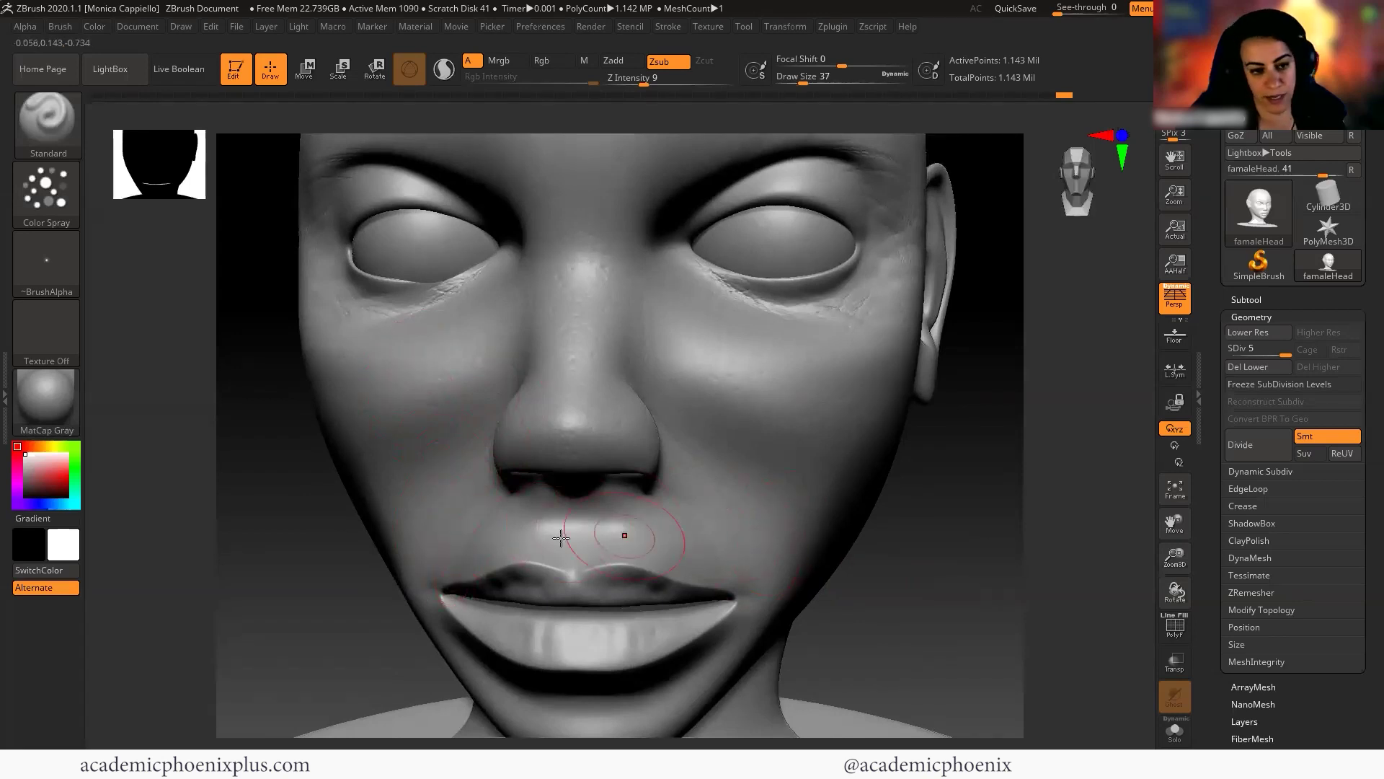
{"action": "right_click_drag", "start_coordinate": [495, 551], "coordinate": [505, 484], "text": "ctrl"}
{"action": "mouse_move", "coordinate": [505, 483]}
{"action": "right_mouse_down"}
{"action": "mouse_move", "coordinate": [721, 472]}
{"action": "mouse_move", "coordinate": [598, 472]}
{"action": "right_mouse_up"}
{"action": "left_click_drag", "start_coordinate": [684, 330], "coordinate": [675, 343]}
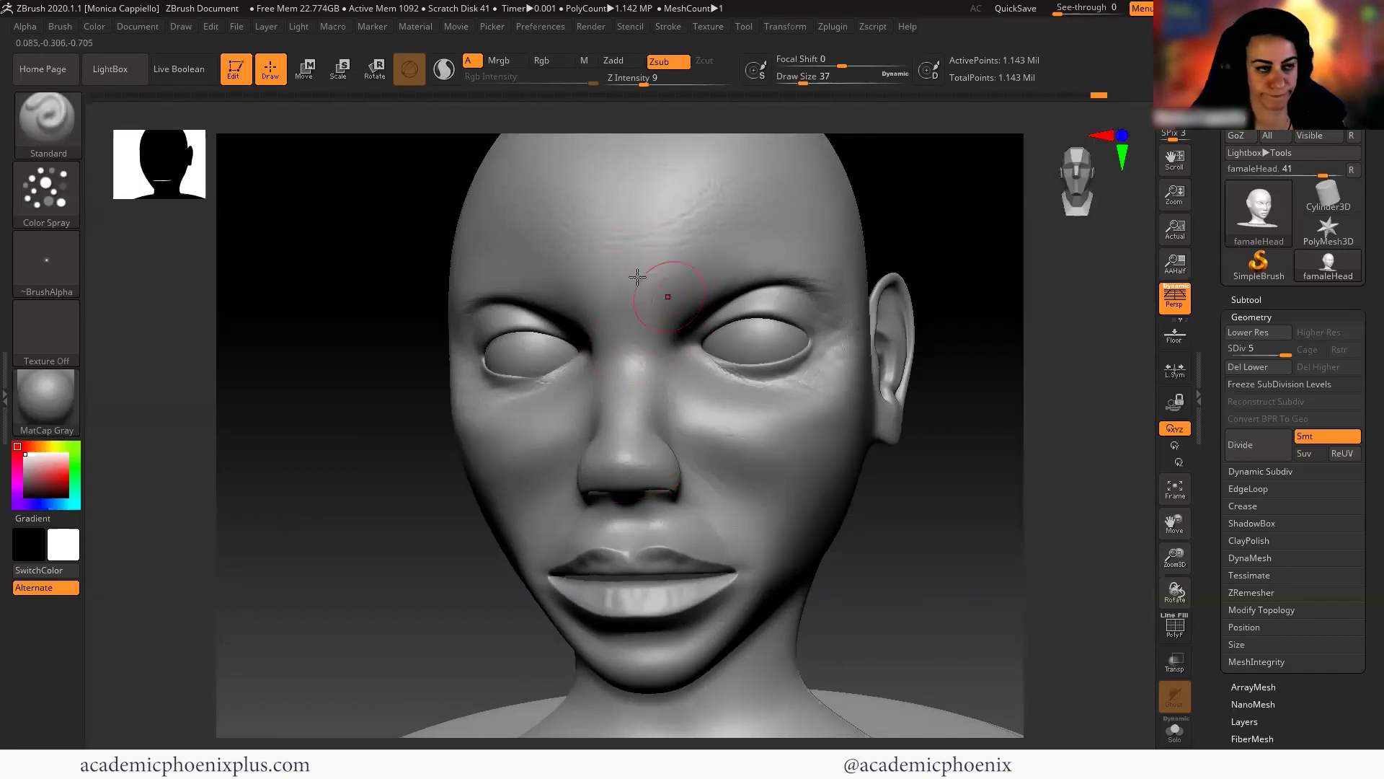
Set the Draw Size to 9 and spray smaller pores over the nose, cheeks and forehead
{"action": "left_click", "coordinate": [791, 82]}
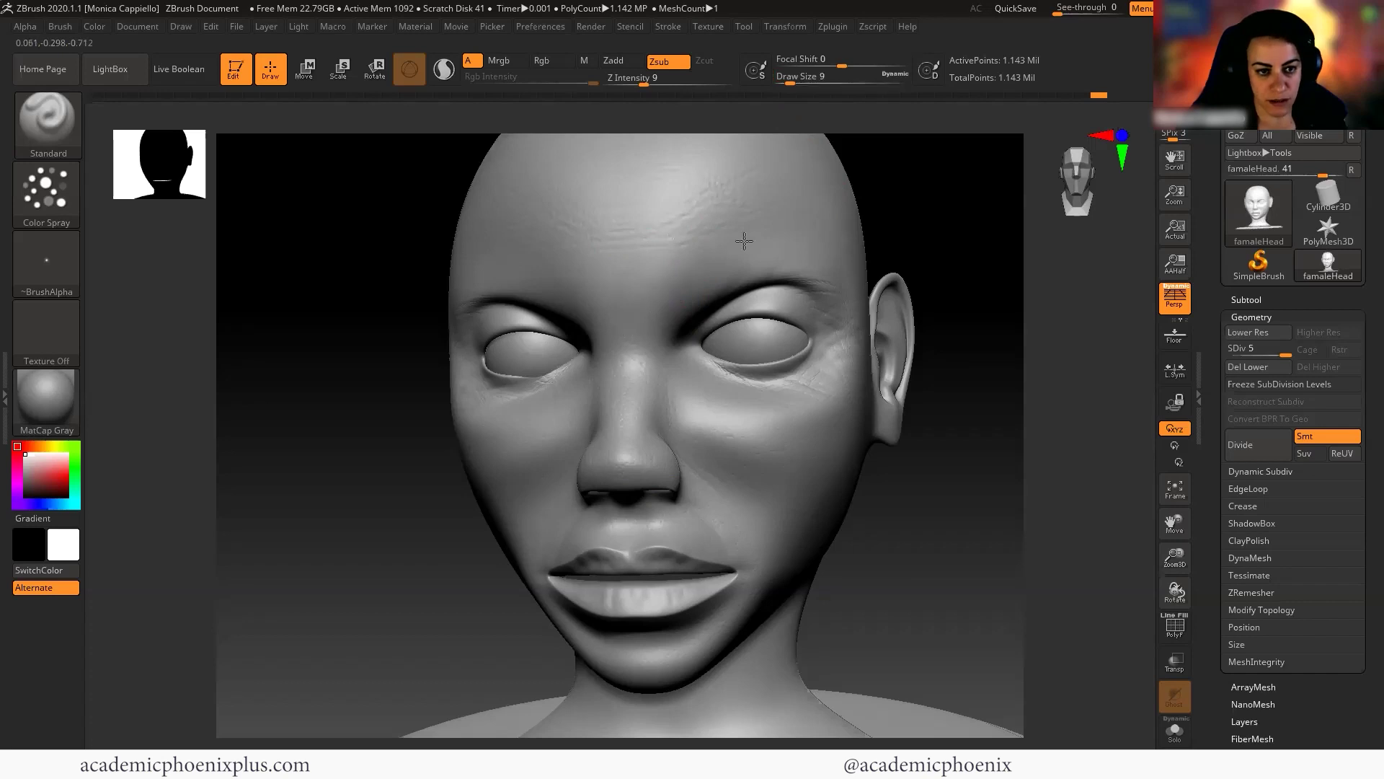
{"action": "mouse_move", "coordinate": [386, 525]}
{"action": "left_mouse_down"}
{"action": "mouse_move", "coordinate": [365, 565]}
{"action": "mouse_move", "coordinate": [373, 510]}
{"action": "left_mouse_up"}
{"action": "mouse_move", "coordinate": [917, 531]}
{"action": "left_mouse_down", "text": "alt"}
{"action": "mouse_move", "coordinate": [914, 564]}
{"action": "mouse_move", "coordinate": [911, 537]}
{"action": "left_mouse_up", "text": "alt"}
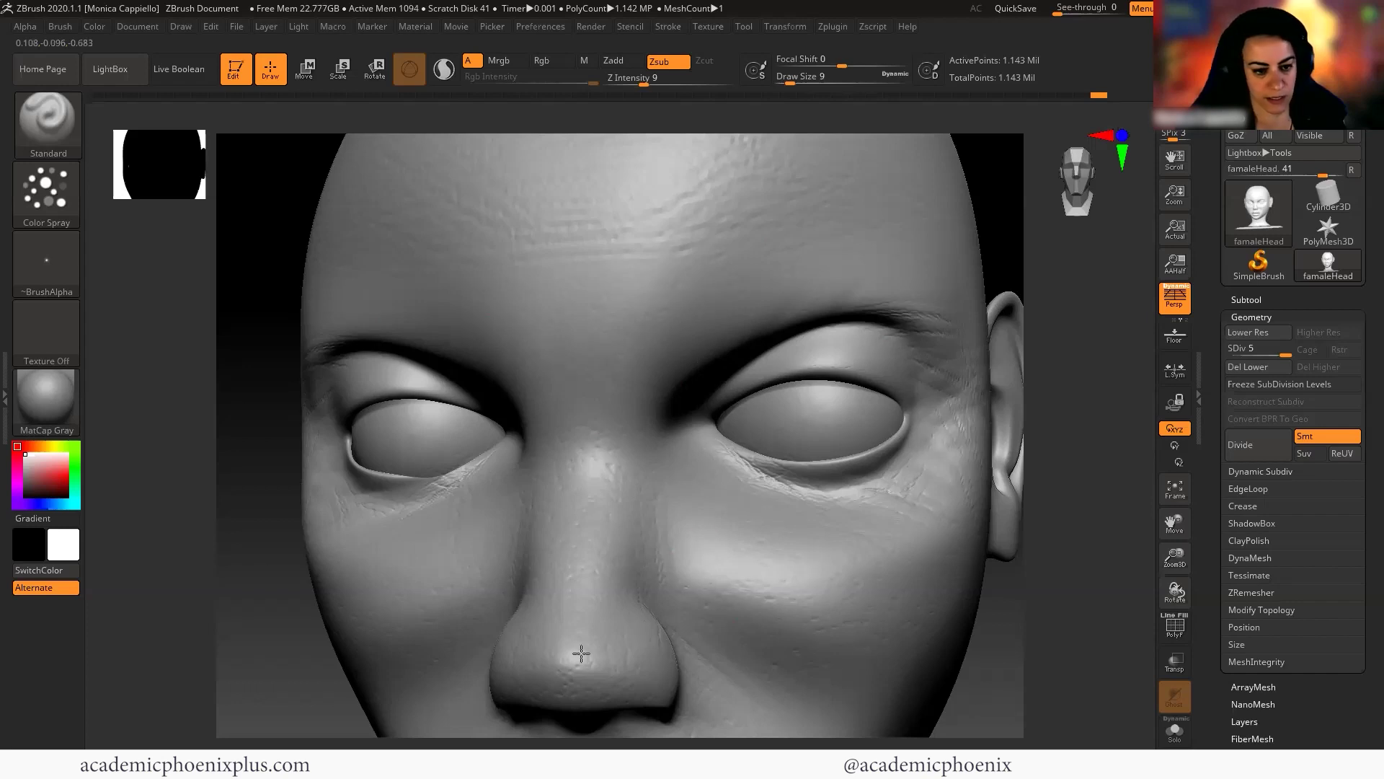
{"action": "left_click_drag", "start_coordinate": [345, 649], "coordinate": [541, 636]}
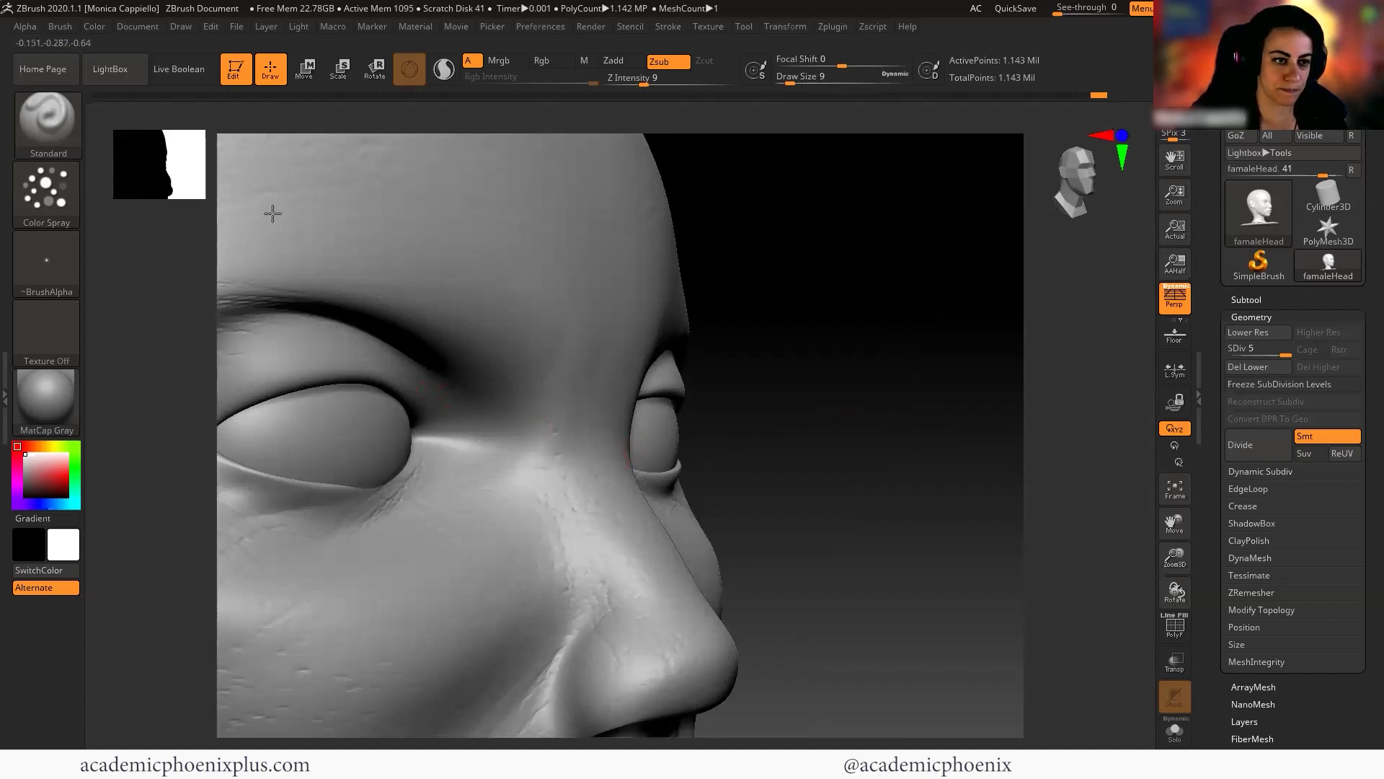
{"action": "right_click", "coordinate": [770, 433]}
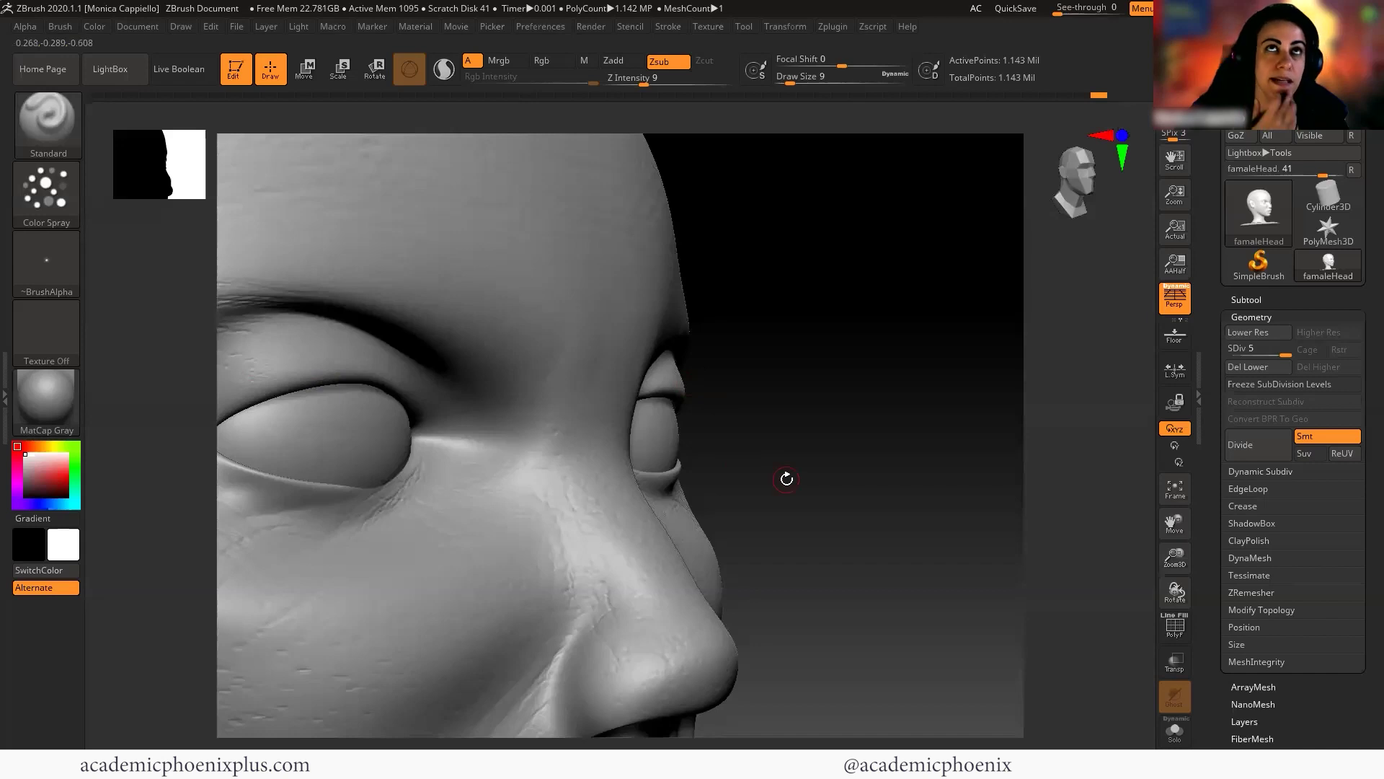
{"action": "left_click_drag", "start_coordinate": [867, 414], "coordinate": [369, 285], "text": "alt"}
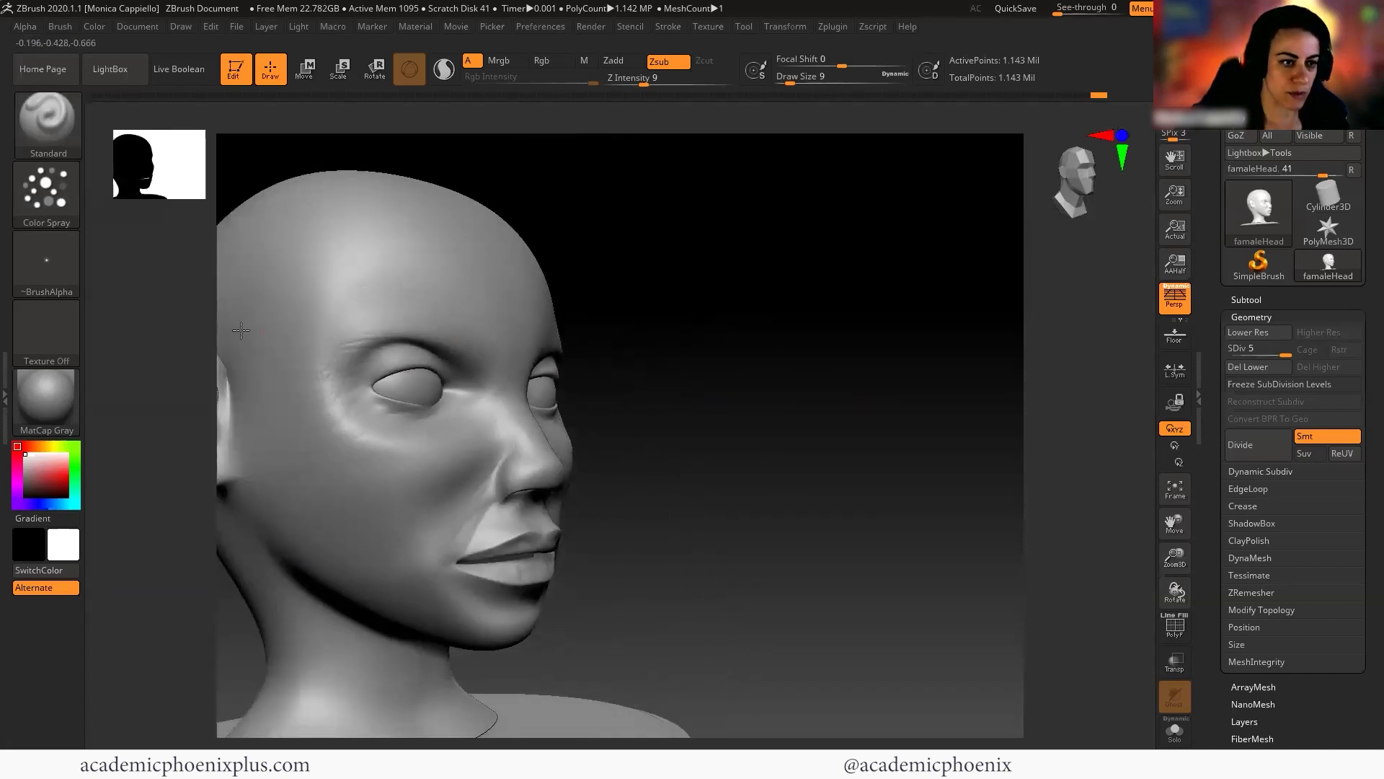
Spray fine pores over the temples, the sides of the forehead and the outer cheeks
{"action": "right_click_drag", "start_coordinate": [736, 405], "coordinate": [546, 459]}
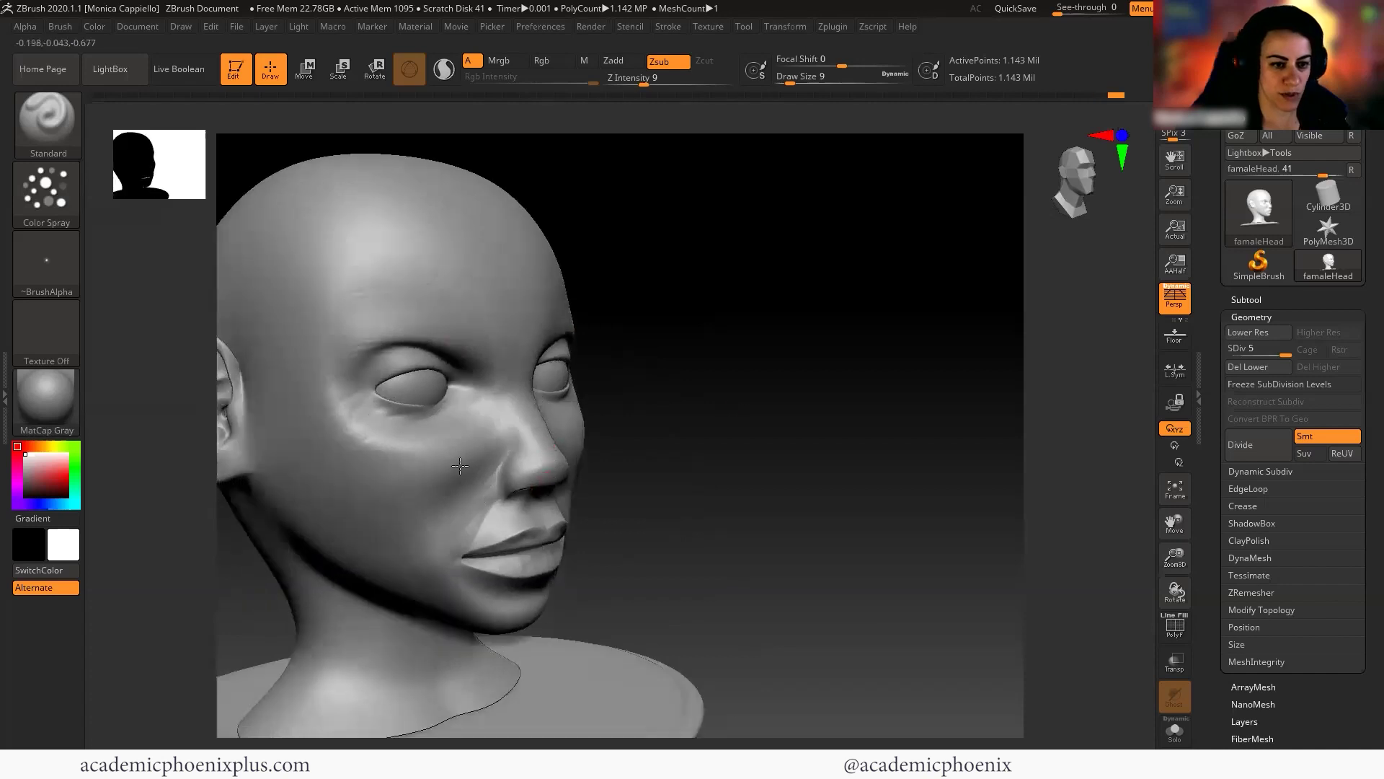
{"action": "right_click_drag", "start_coordinate": [437, 590], "coordinate": [367, 577]}
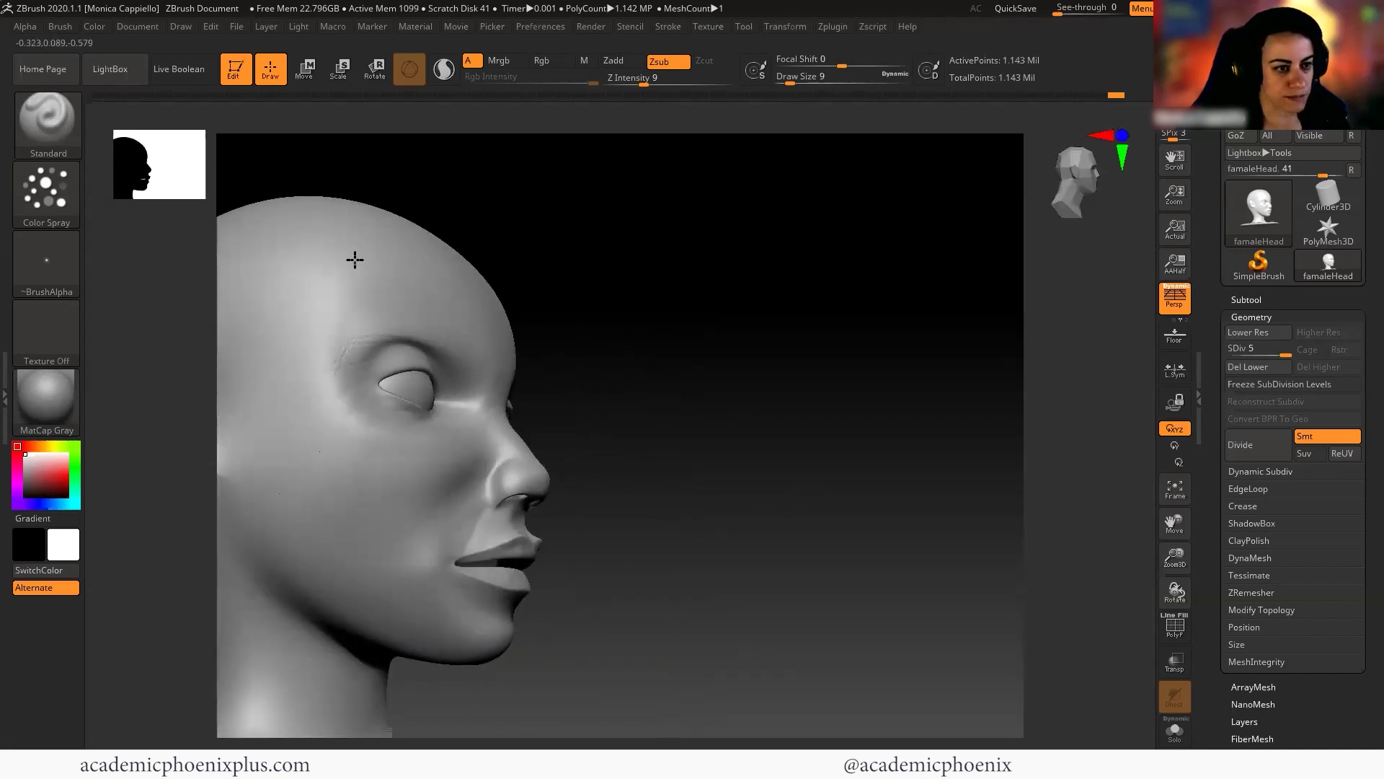
{"action": "right_click_drag", "start_coordinate": [745, 460], "coordinate": [452, 553]}
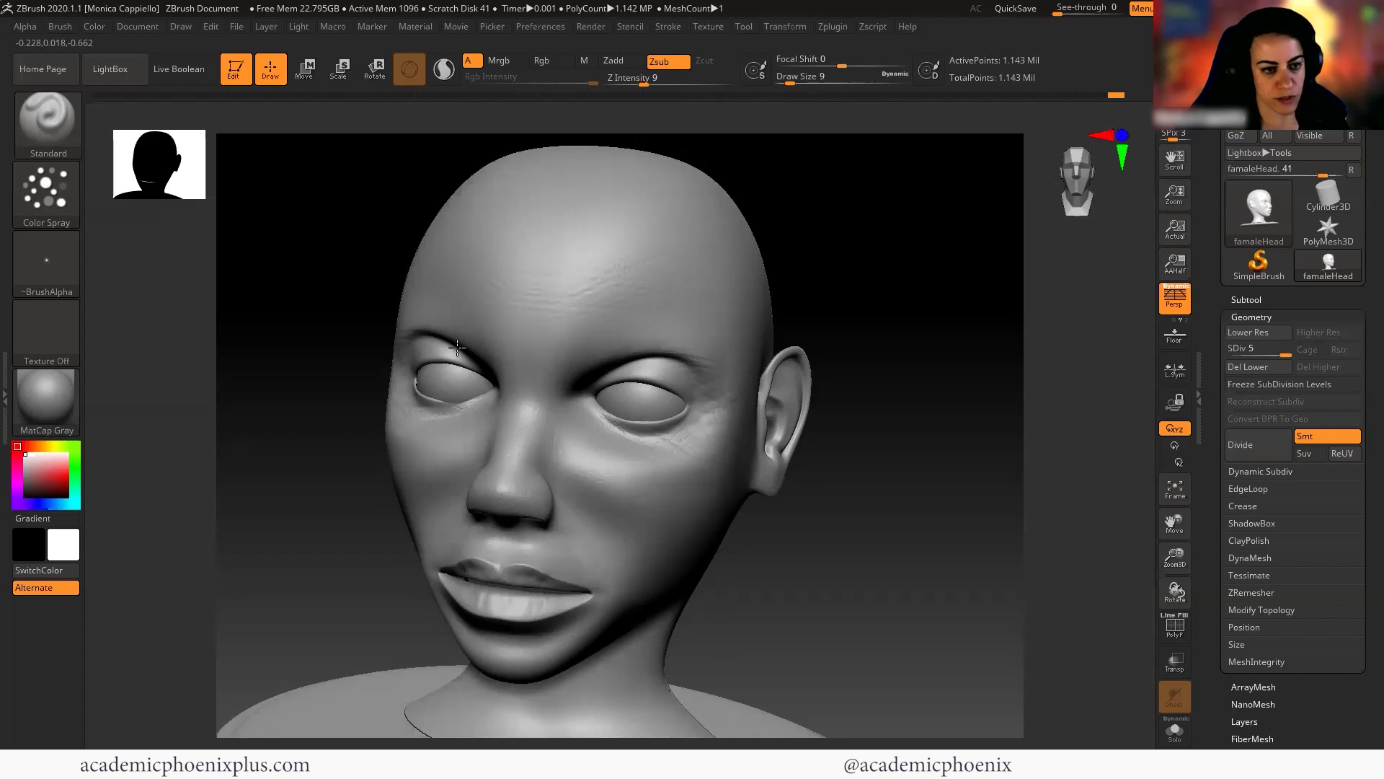
{"action": "left_click_drag", "start_coordinate": [865, 474], "coordinate": [706, 325]}
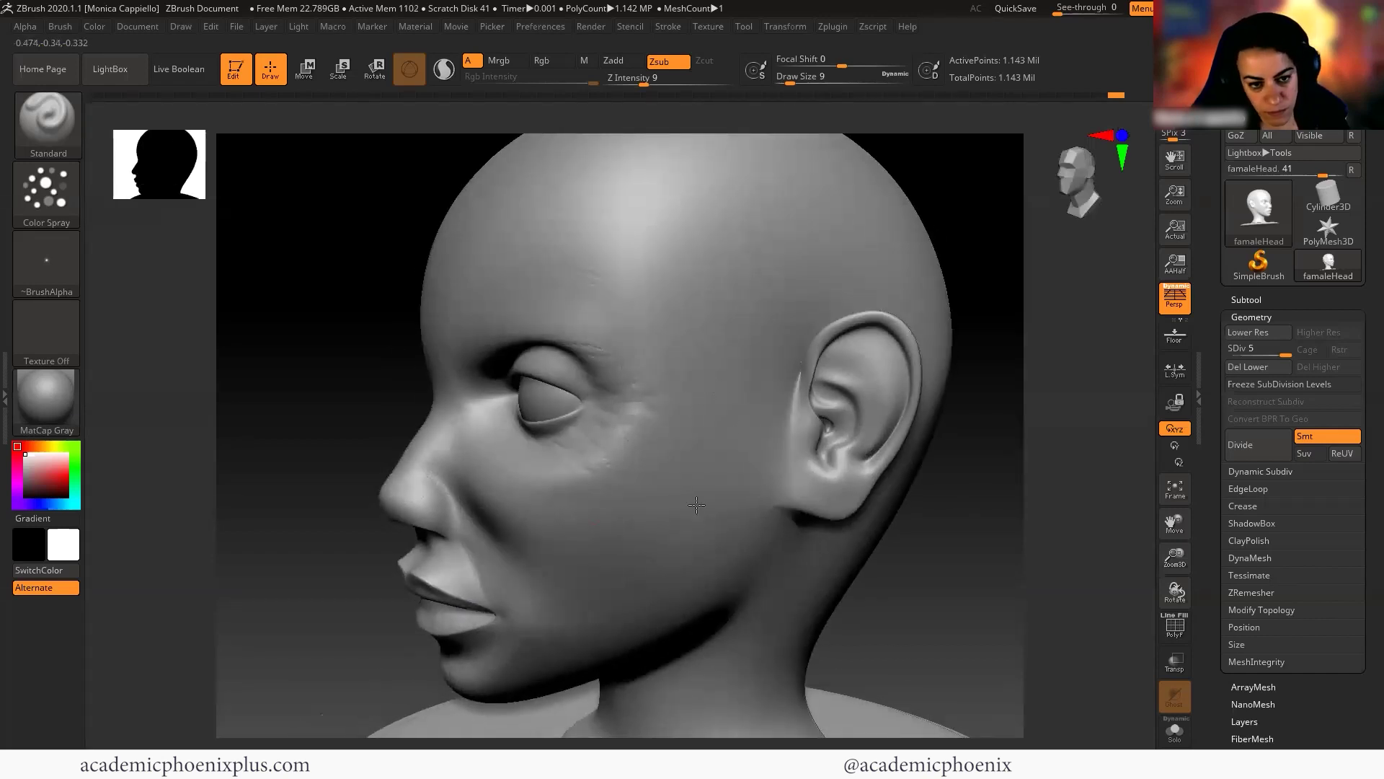
{"action": "right_click_drag", "start_coordinate": [915, 525], "coordinate": [761, 528]}
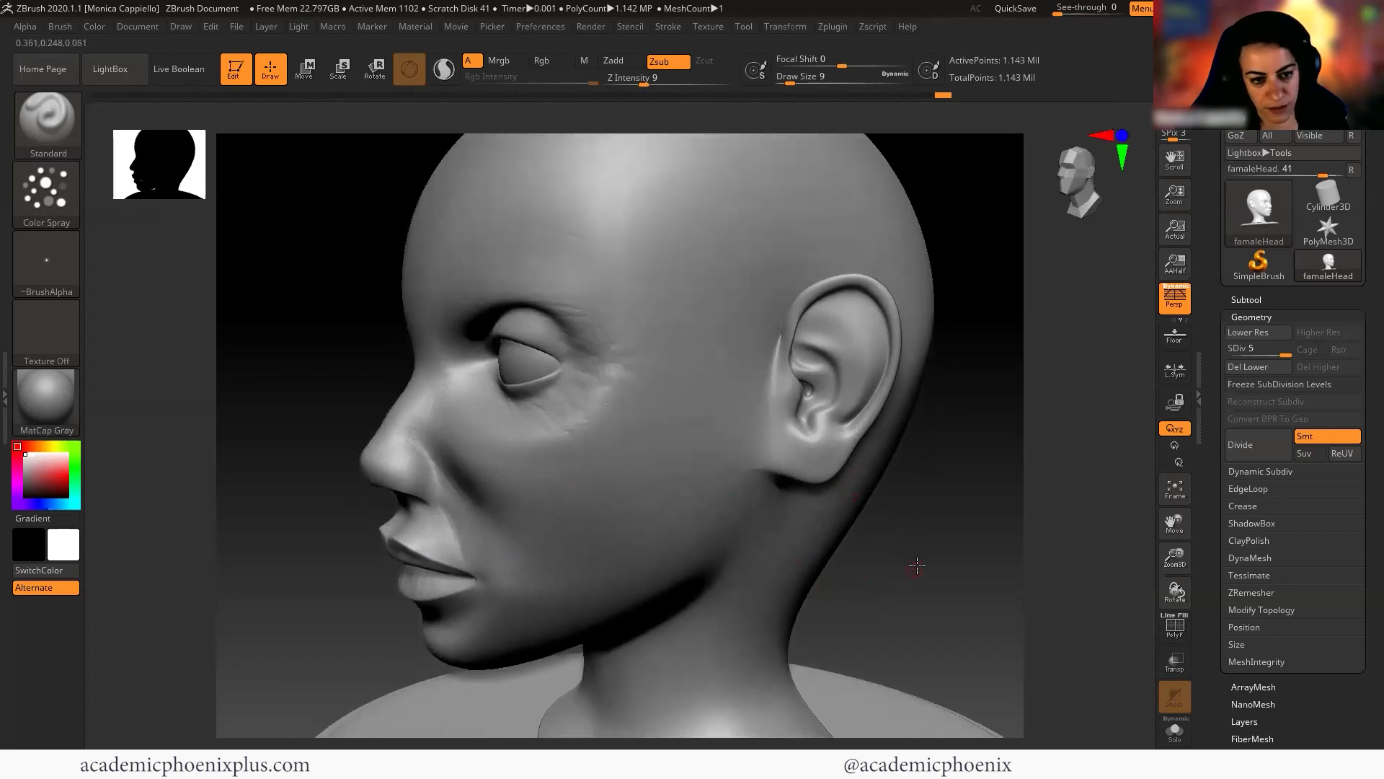
Spray fine pores on the side of the face between the outer eye corner and the ear
{"action": "left_click_drag", "start_coordinate": [916, 566], "coordinate": [926, 573], "text": "alt"}
{"action": "left_click_drag", "start_coordinate": [1002, 628], "coordinate": [723, 404], "text": "alt"}
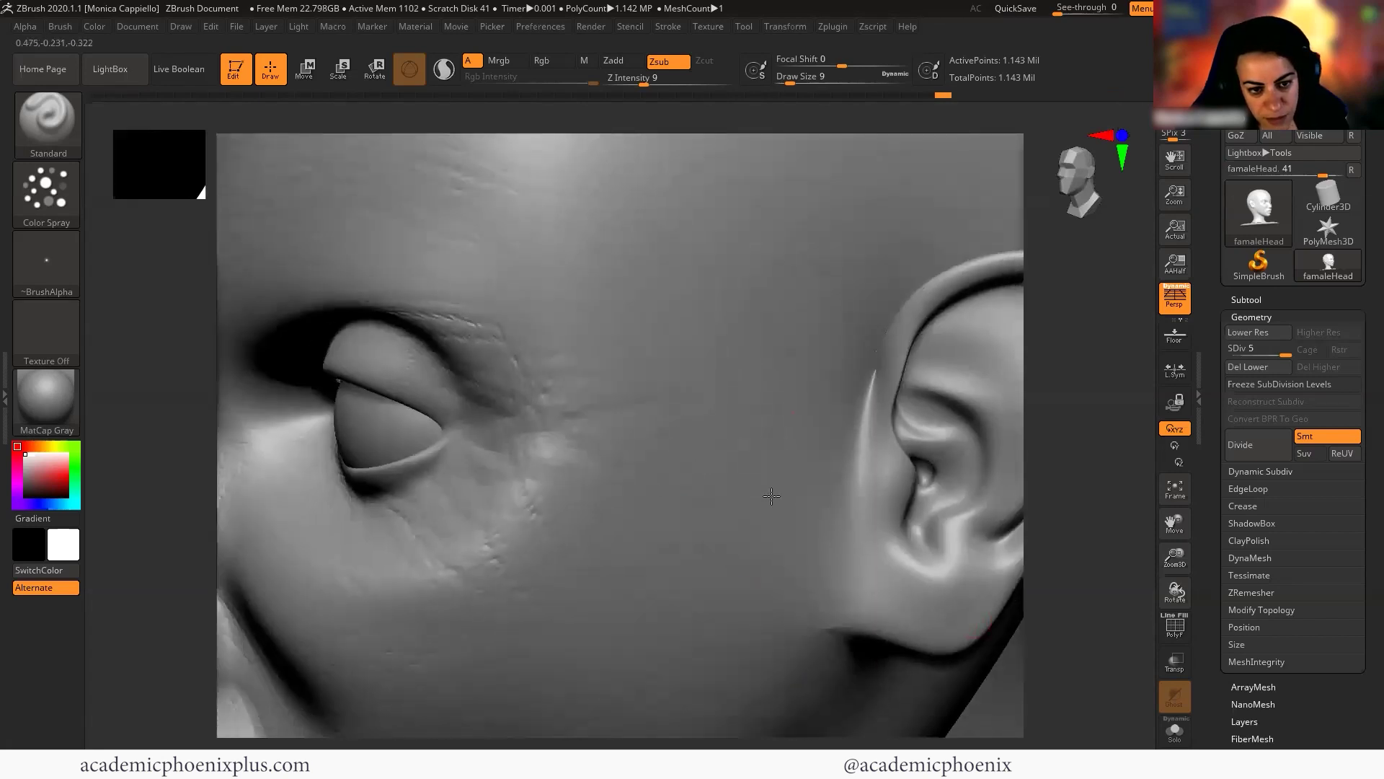
{"action": "left_click_drag", "start_coordinate": [575, 577], "coordinate": [578, 584]}
{"action": "right_click_drag", "start_coordinate": [684, 422], "coordinate": [898, 483]}
{"action": "key", "text": "f"}
{"action": "right_click_drag", "start_coordinate": [952, 417], "coordinate": [808, 447]}
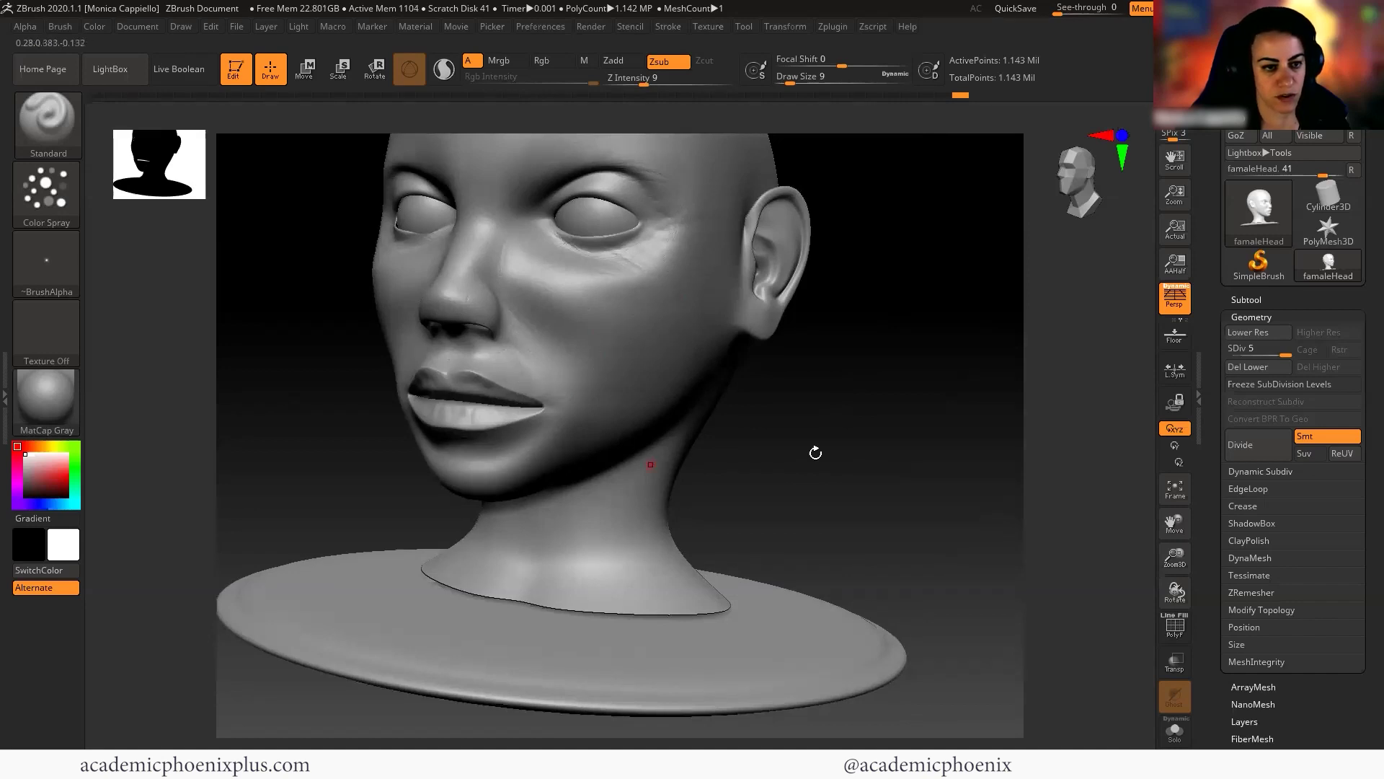
{"action": "right_click_drag", "start_coordinate": [814, 452], "coordinate": [454, 550]}
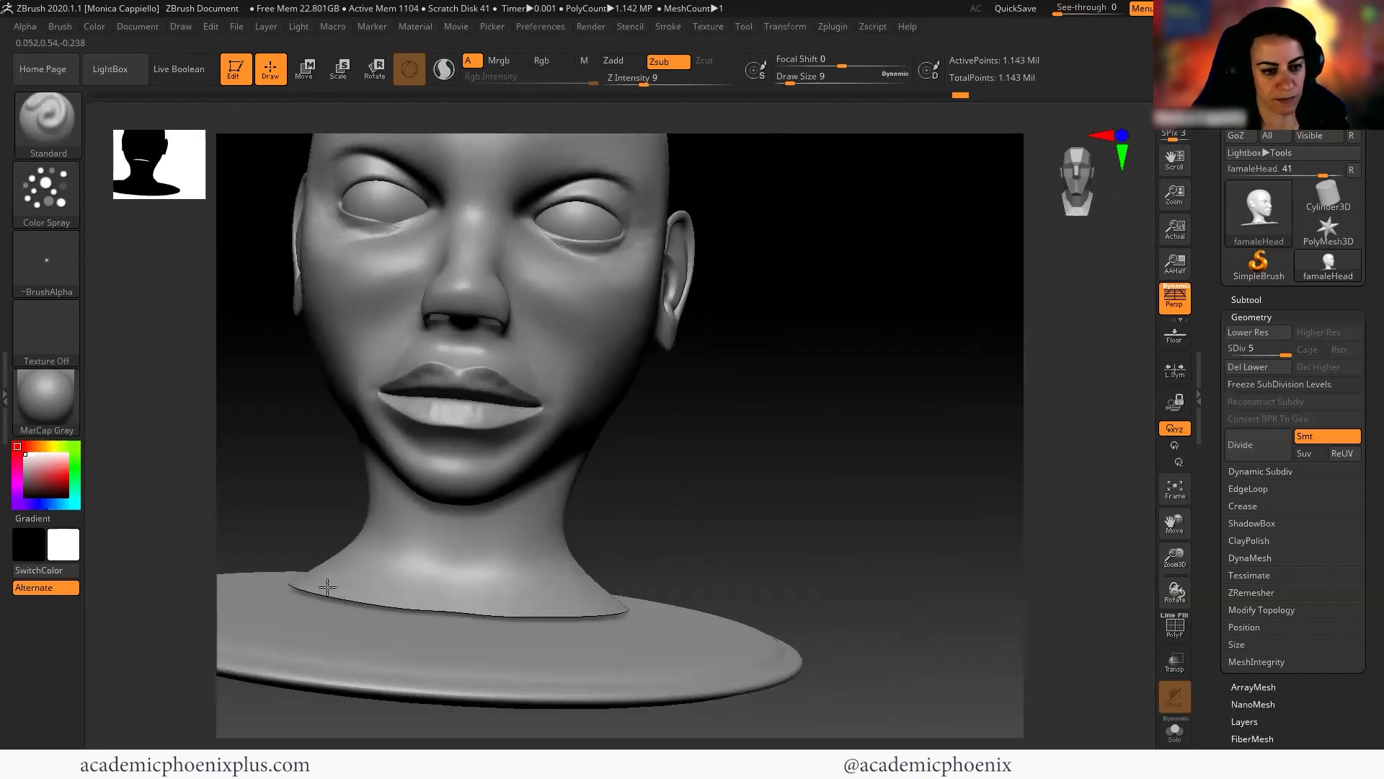
Set the Draw Size to 18 and spray pores around the neck, nape and jawline
{"action": "key", "text": "bracketright"}
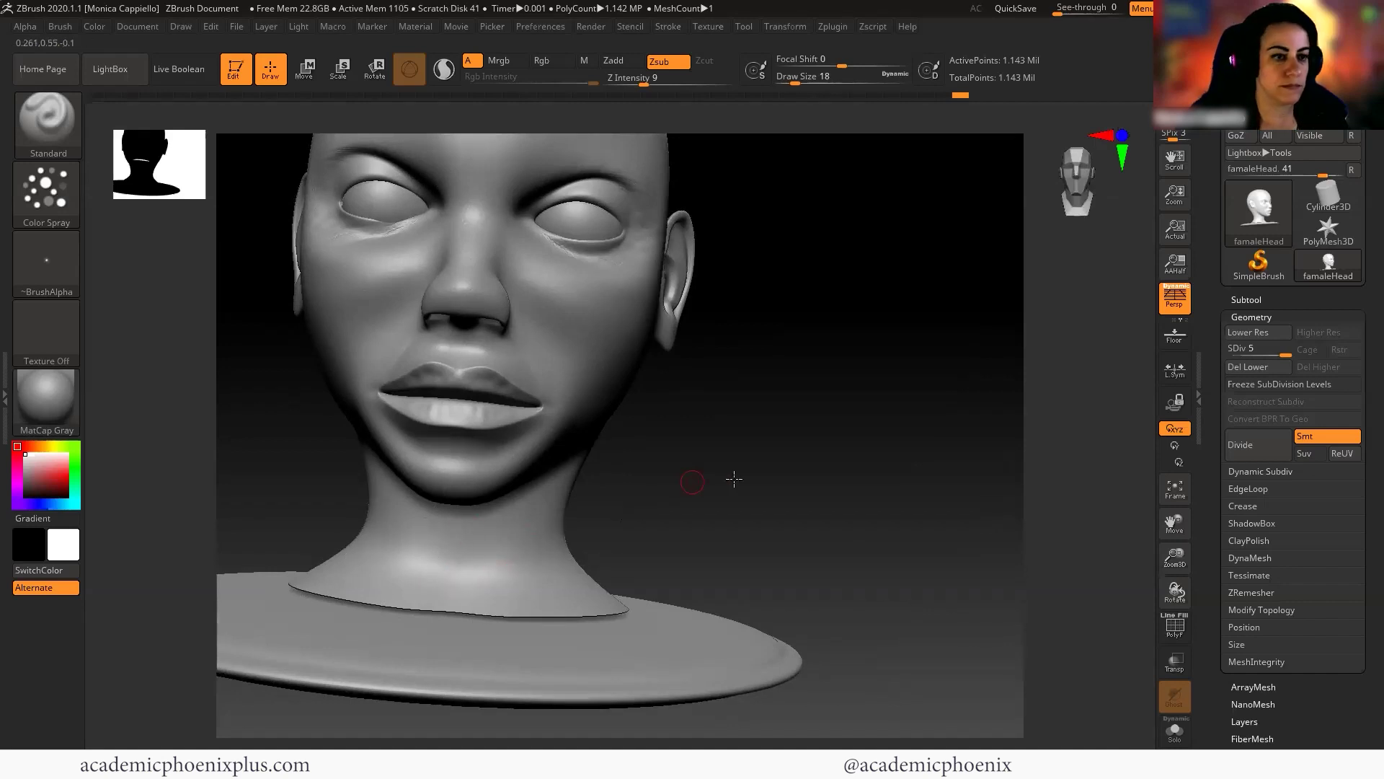
{"action": "right_click_drag", "start_coordinate": [729, 478], "coordinate": [361, 337]}
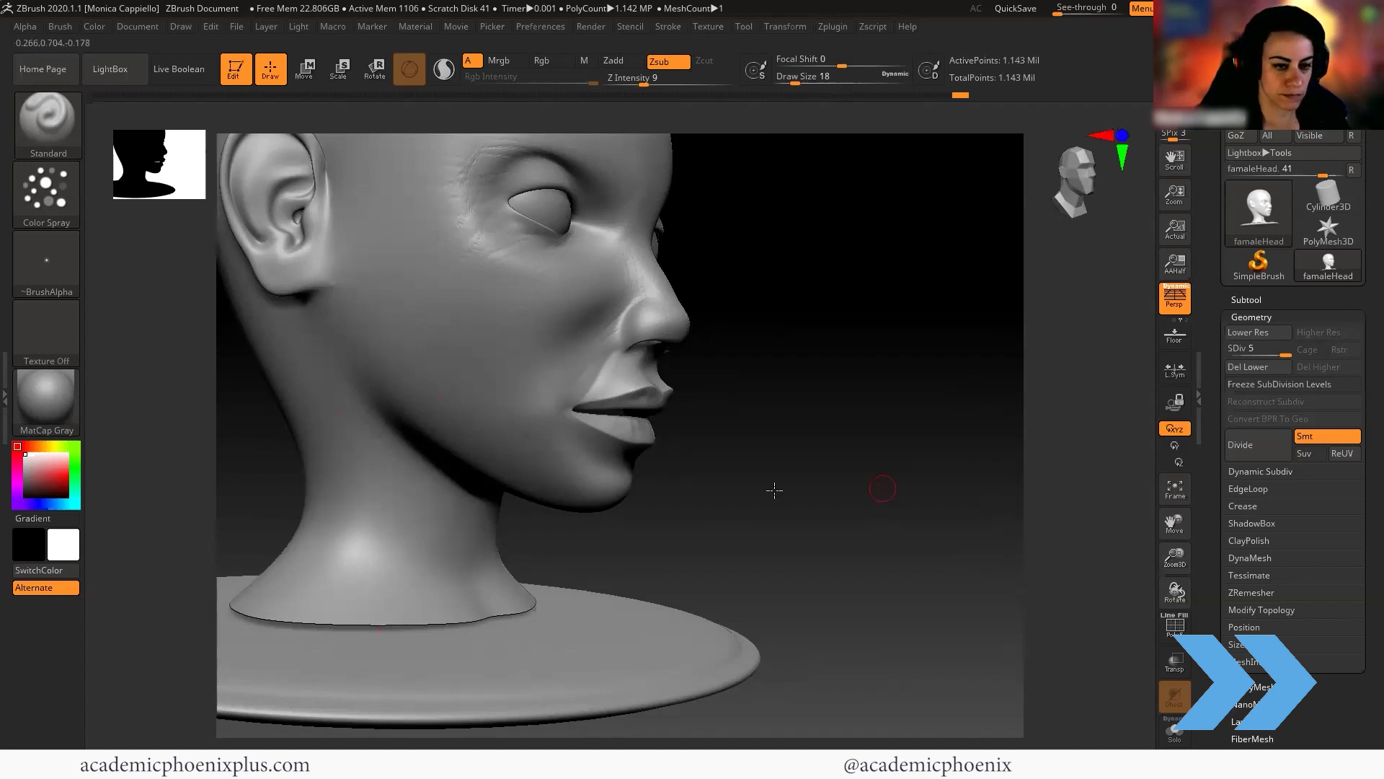
{"action": "left_click_drag", "start_coordinate": [757, 489], "coordinate": [503, 661]}
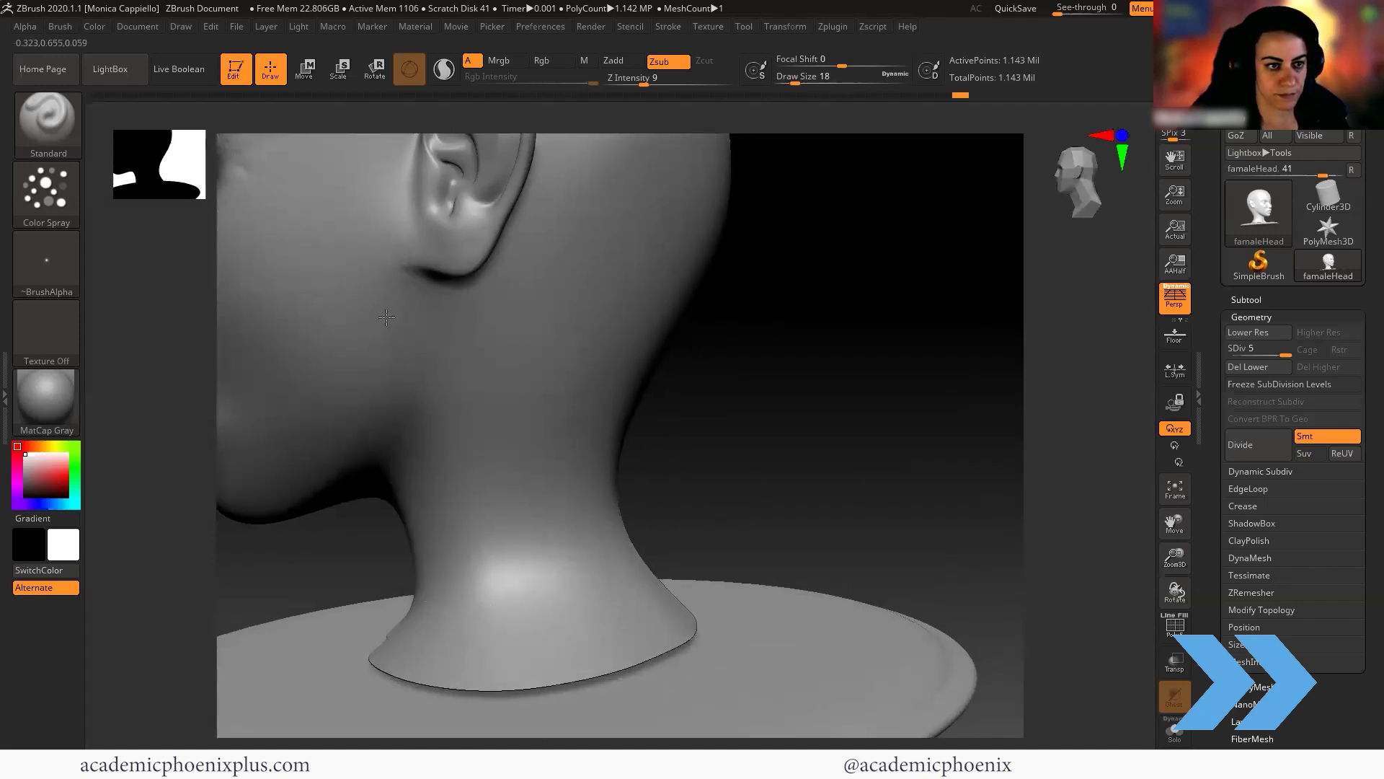
{"action": "left_click_drag", "start_coordinate": [602, 622], "coordinate": [692, 526]}
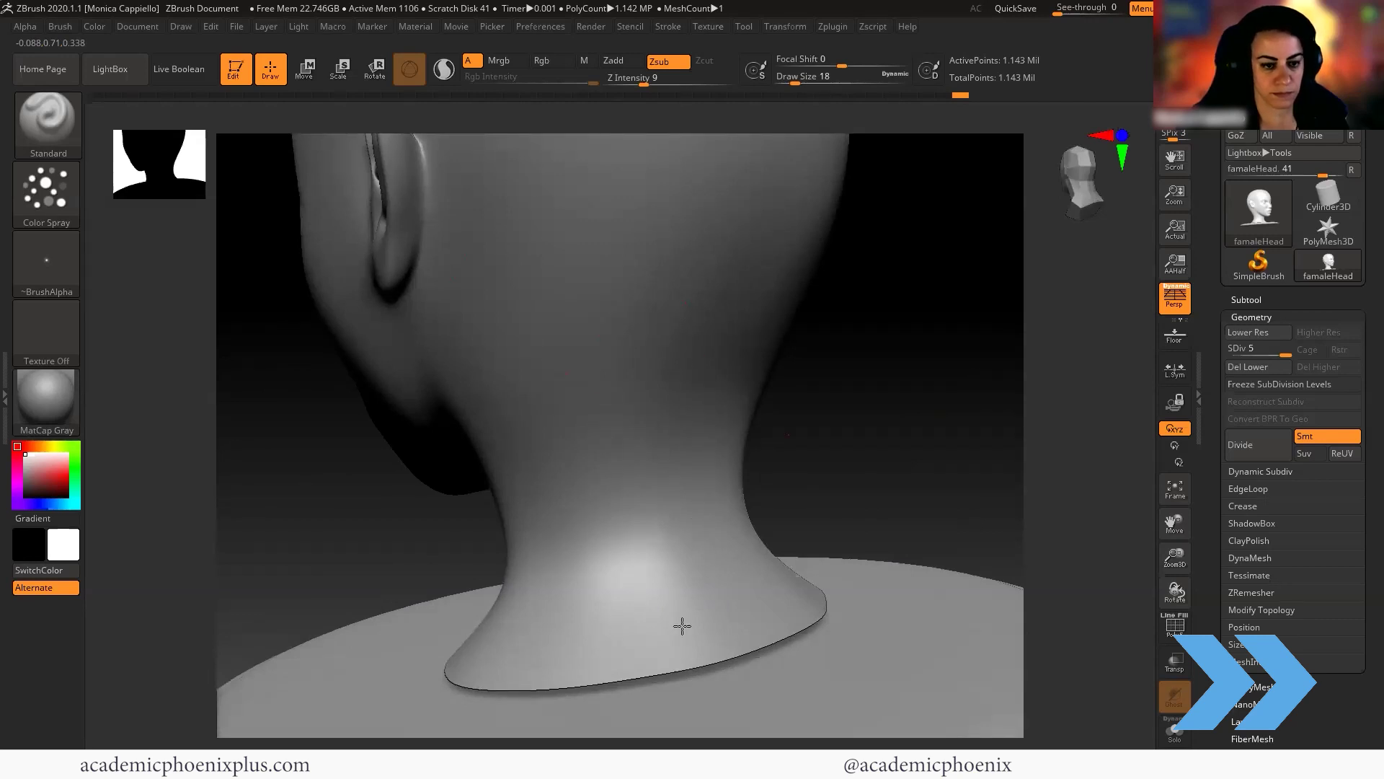
{"action": "left_click_drag", "start_coordinate": [682, 625], "coordinate": [534, 528]}
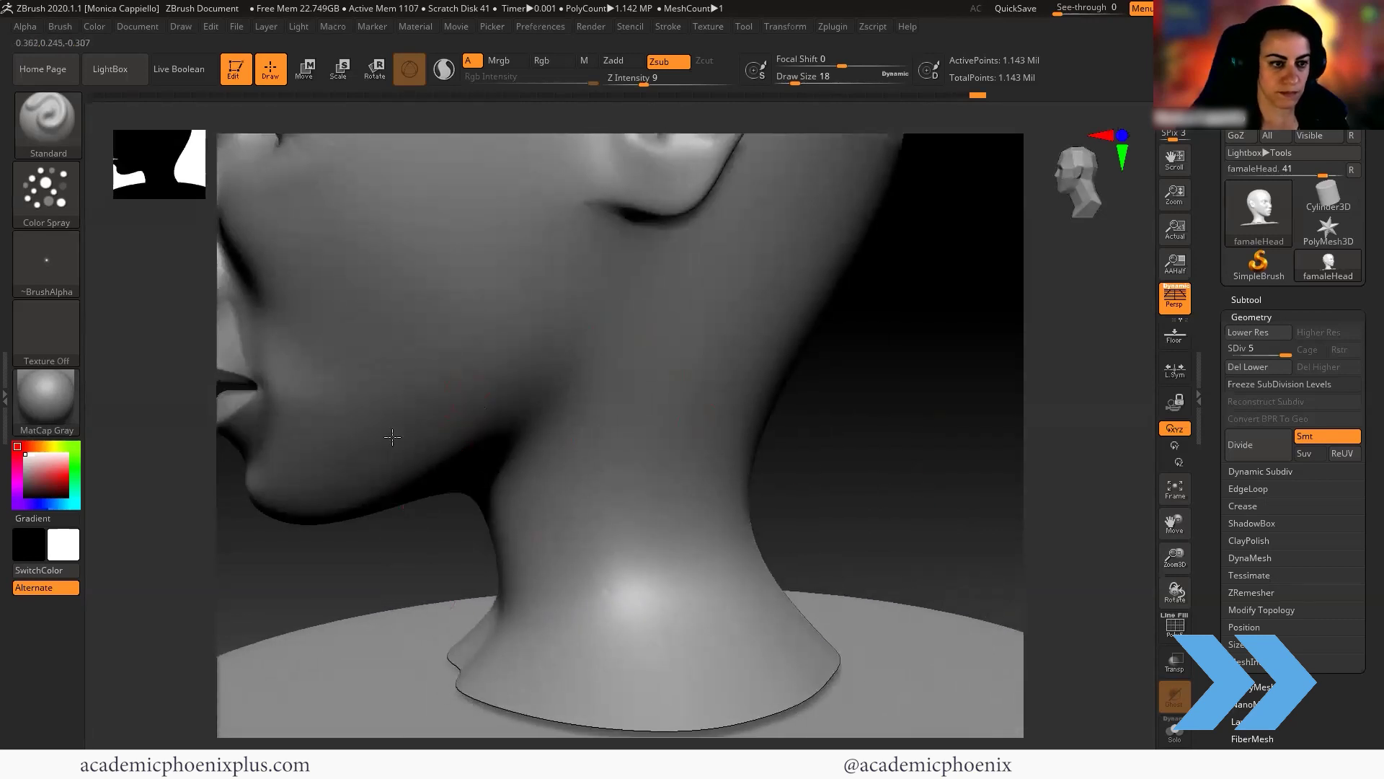
{"action": "left_click_drag", "start_coordinate": [321, 522], "coordinate": [602, 457]}
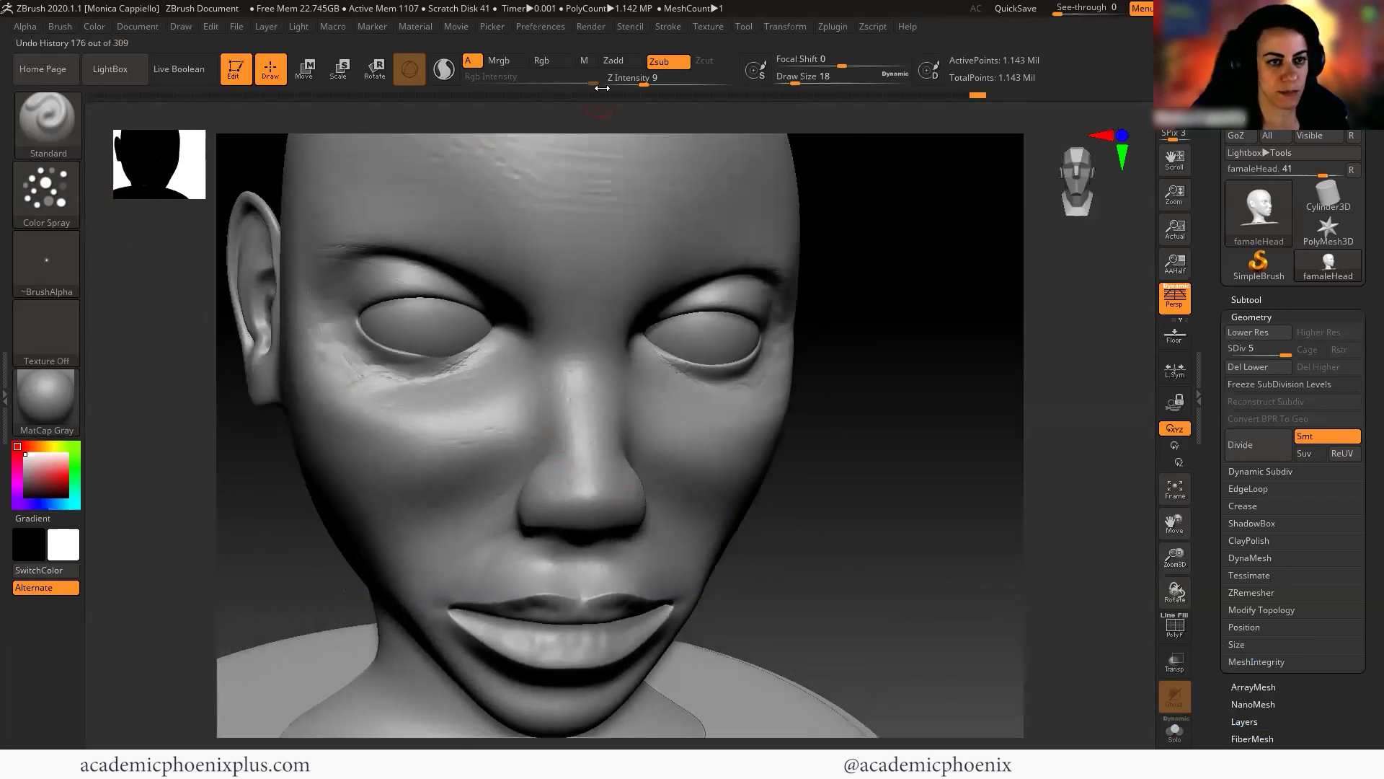
Set the Z Intensity to 14 and spray deeper pores over the nose, cheeks and the area around the mouth
{"action": "left_click_drag", "start_coordinate": [645, 84], "coordinate": [656, 84]}
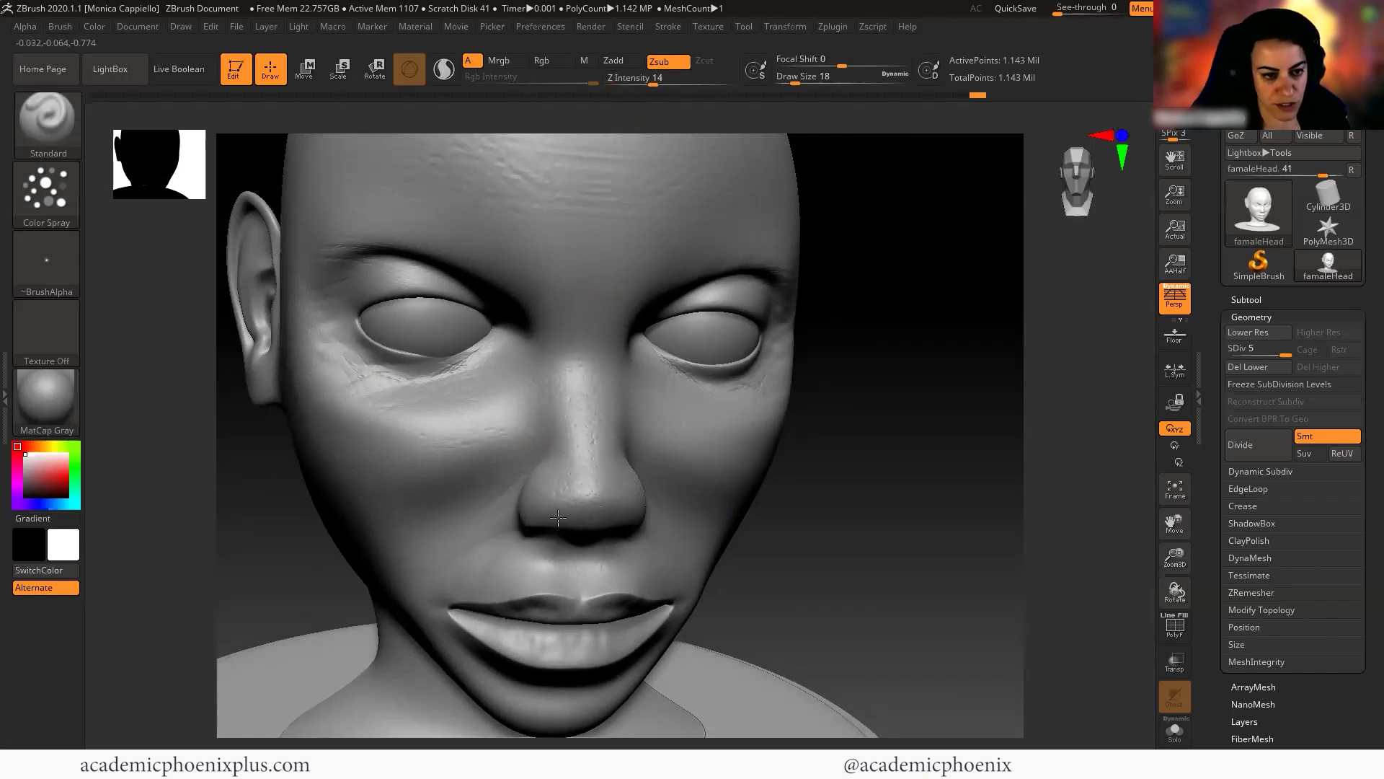
{"action": "mouse_move", "coordinate": [825, 504]}
{"action": "left_mouse_down"}
{"action": "mouse_move", "coordinate": [418, 420]}
{"action": "mouse_move", "coordinate": [478, 402]}
{"action": "left_mouse_up"}
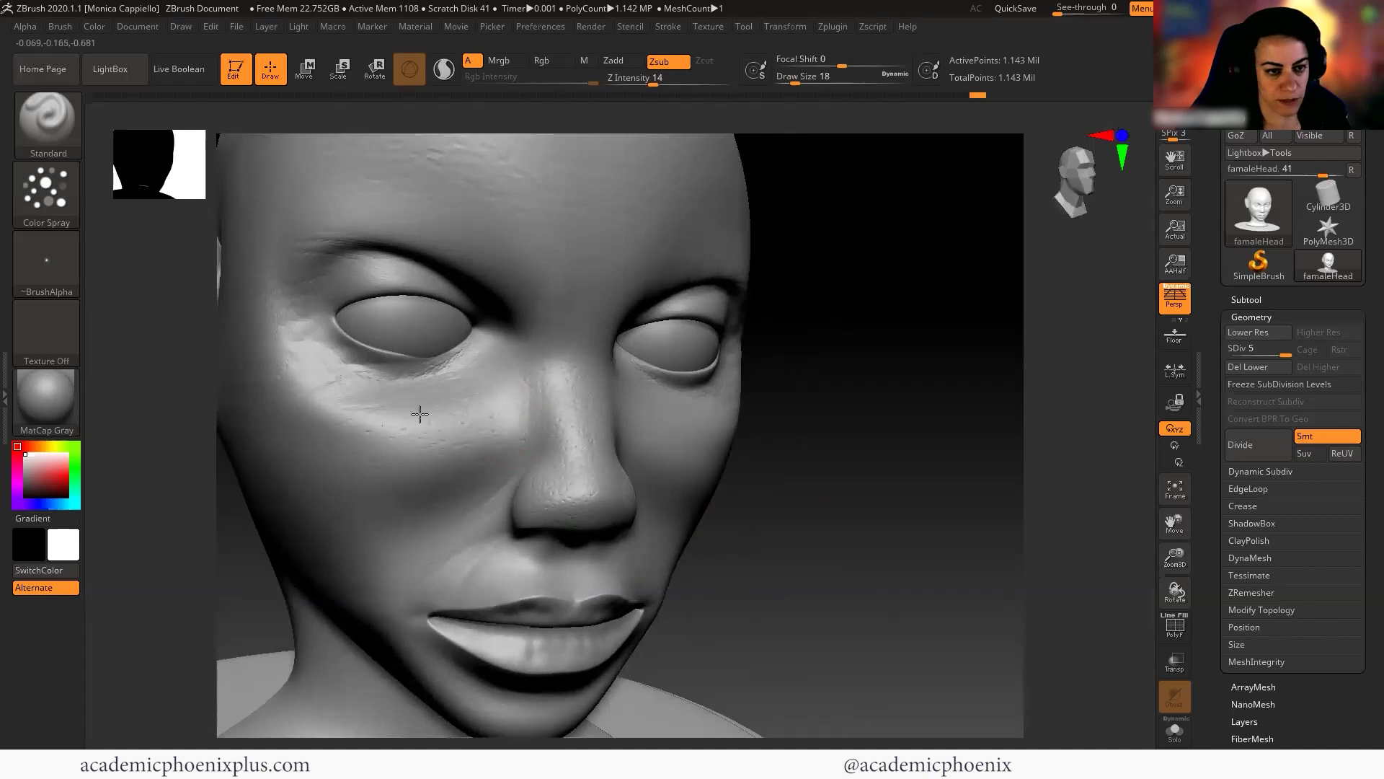
{"action": "left_click_drag", "start_coordinate": [742, 491], "coordinate": [731, 532]}
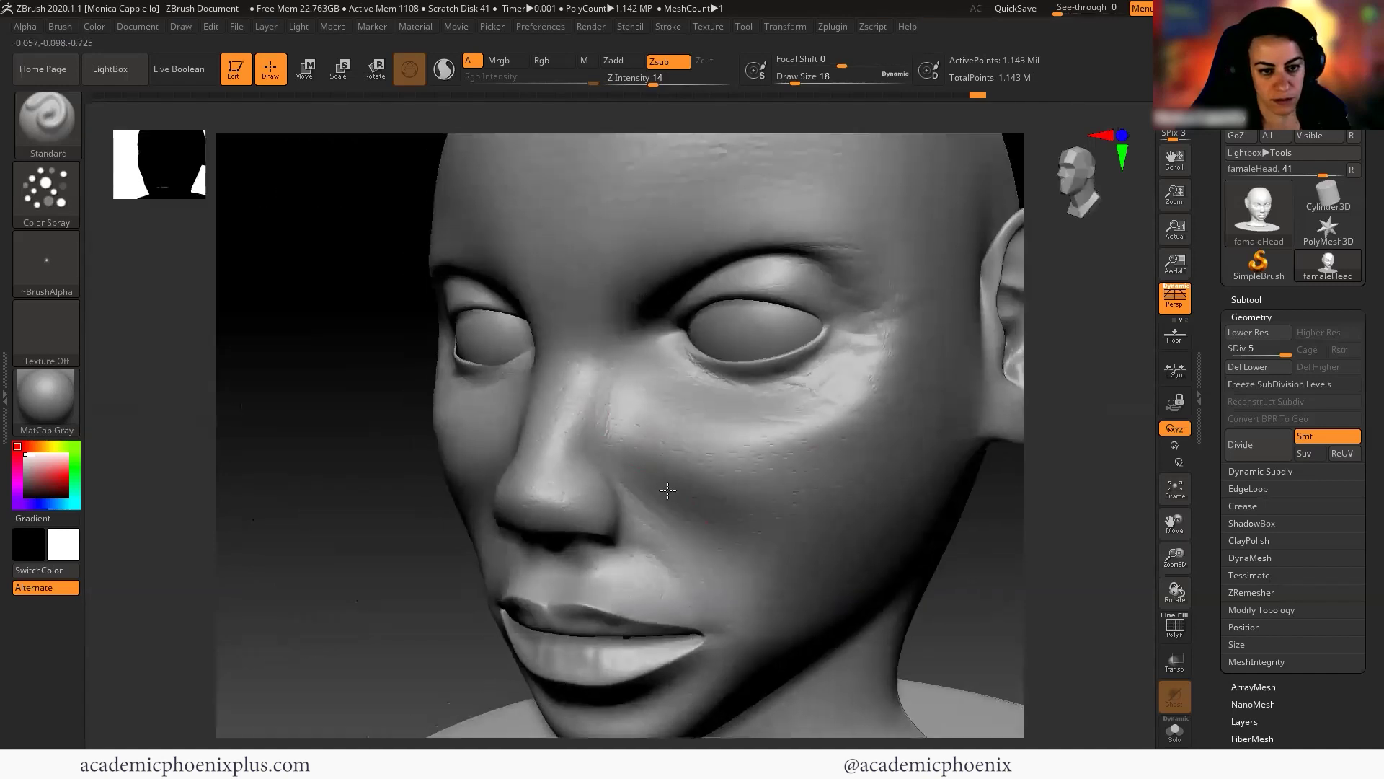
{"action": "left_click_drag", "start_coordinate": [269, 573], "coordinate": [620, 606]}
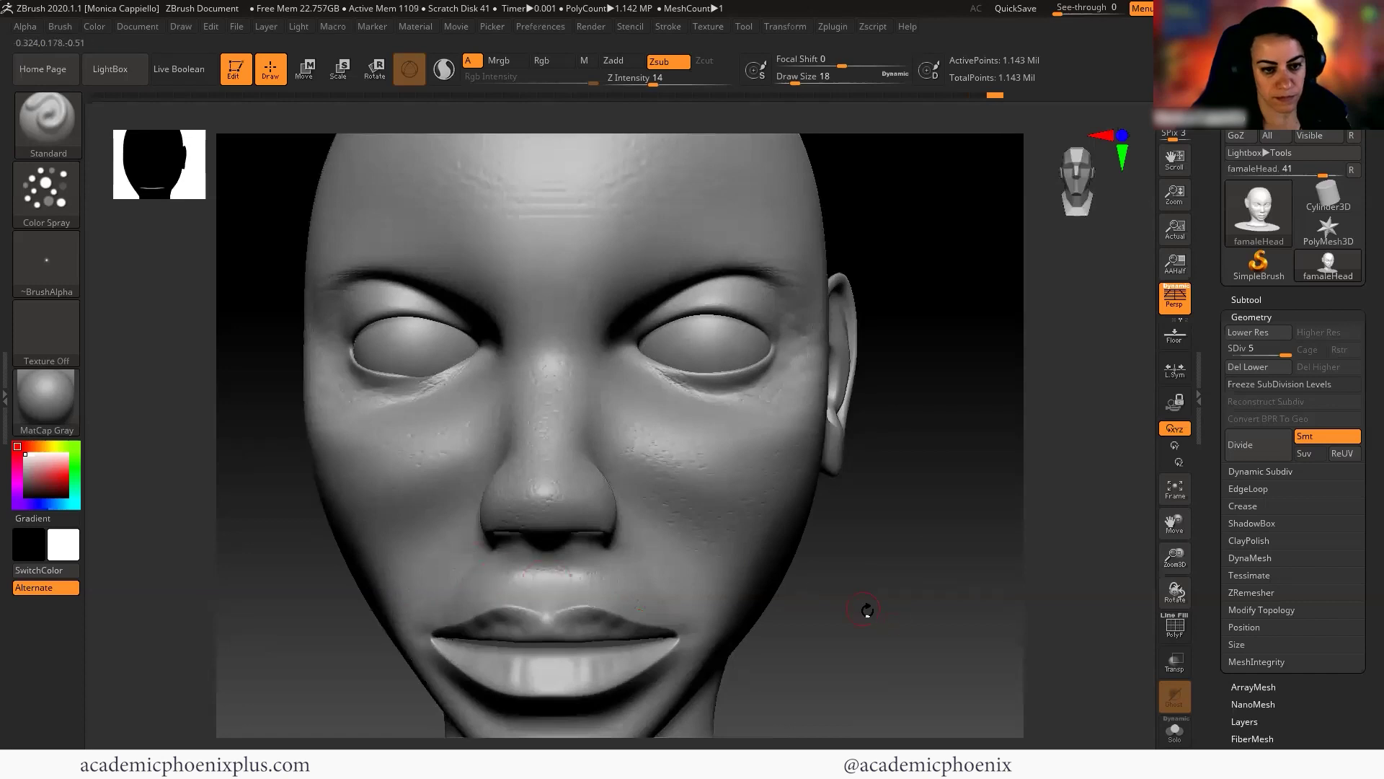
{"action": "left_click_drag", "start_coordinate": [899, 620], "coordinate": [881, 590], "text": "alt"}
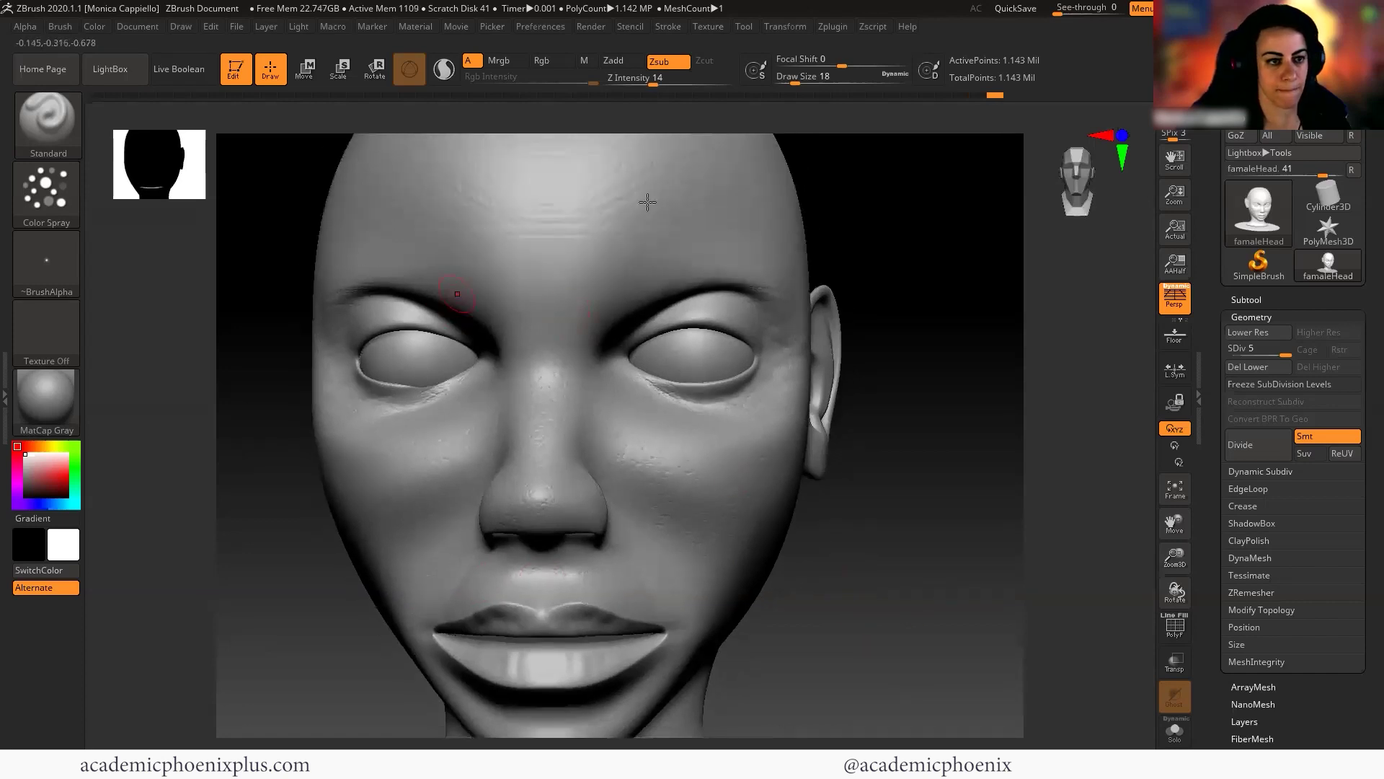
Set the Z Intensity to 4, spray faint pores over the forehead and face, and smooth the forehead wrinkles
{"action": "left_click_drag", "start_coordinate": [653, 84], "coordinate": [636, 85]}
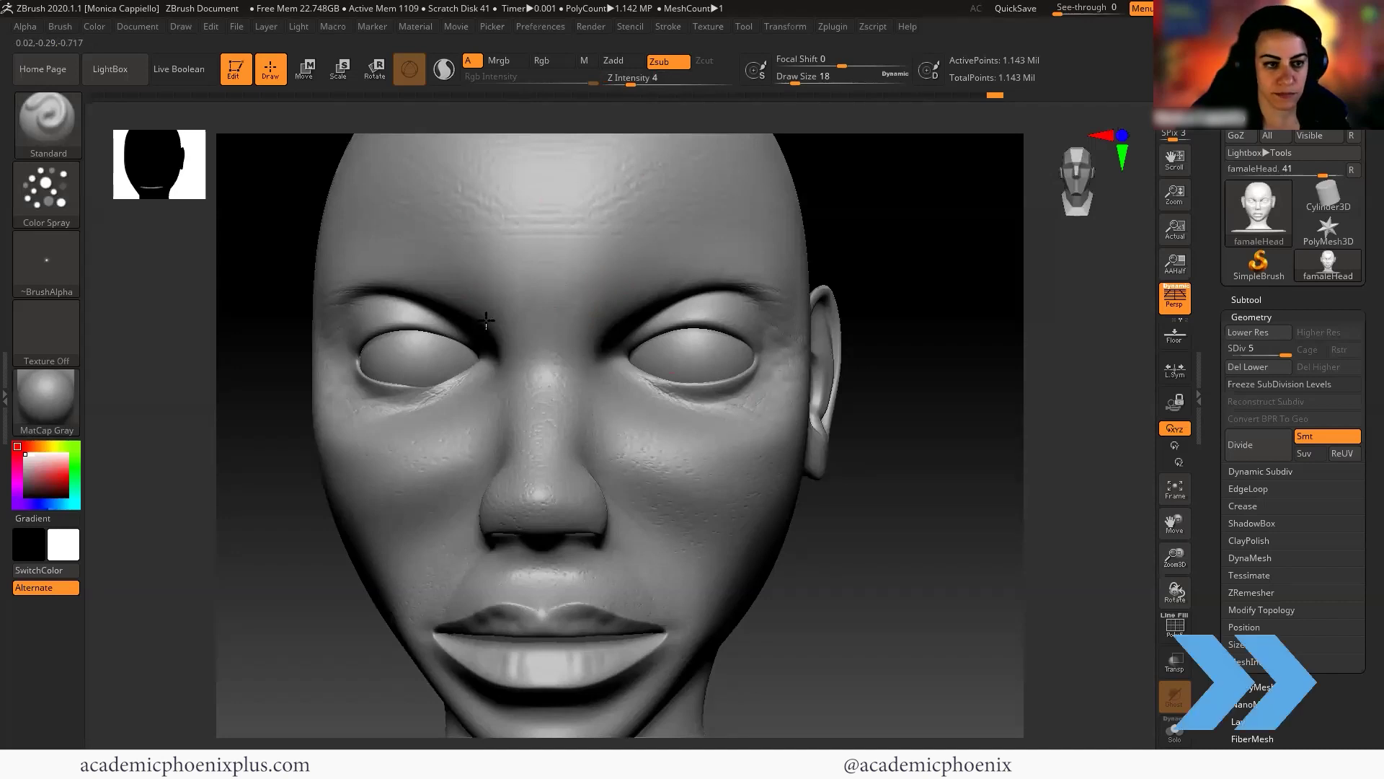
{"action": "mouse_move", "coordinate": [766, 401]}
{"action": "right_mouse_down"}
{"action": "mouse_move", "coordinate": [887, 396]}
{"action": "mouse_move", "coordinate": [411, 478]}
{"action": "right_mouse_up"}
{"action": "key", "text": "ctrl"}
{"action": "right_click_drag", "start_coordinate": [364, 556], "coordinate": [776, 471]}
{"action": "left_click_drag", "start_coordinate": [884, 611], "coordinate": [876, 519]}
{"action": "right_click_drag", "start_coordinate": [876, 520], "coordinate": [940, 446]}
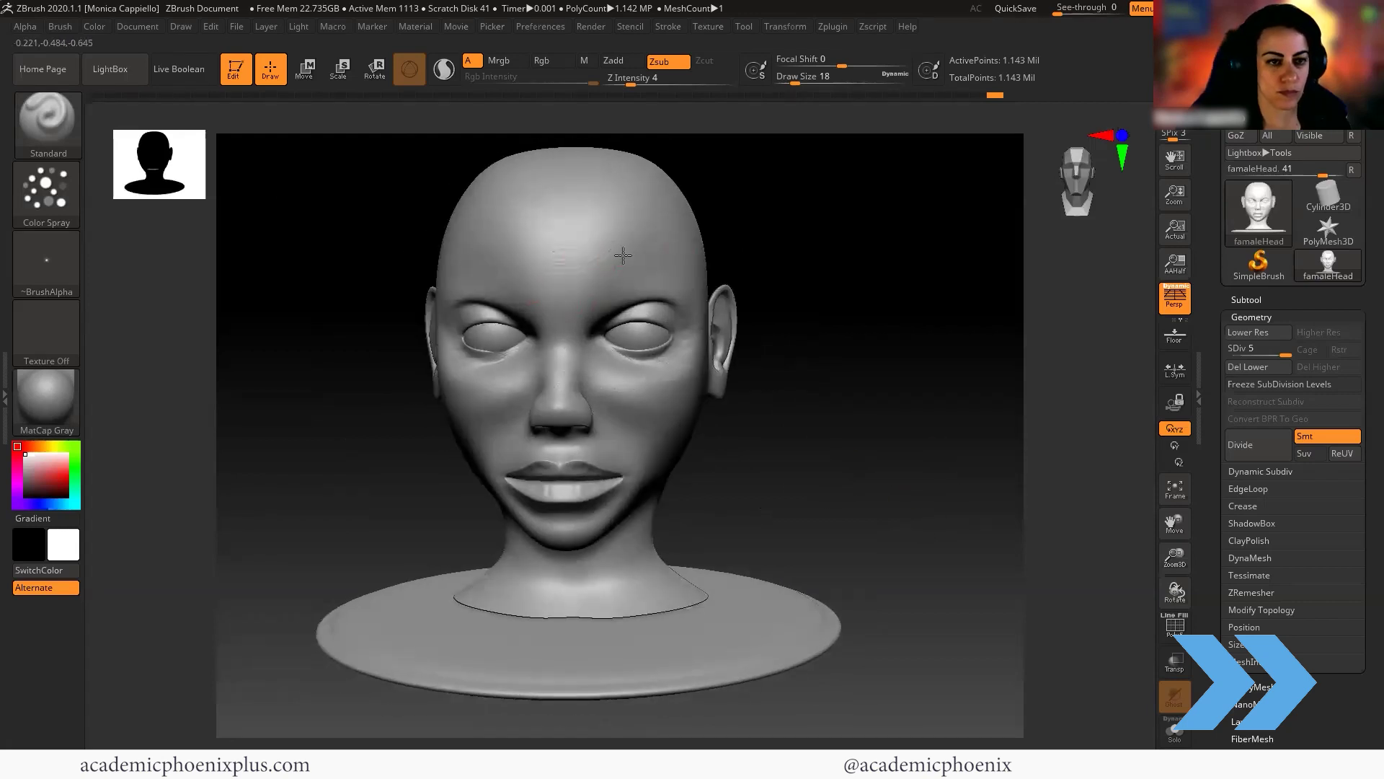
{"action": "key", "text": "shift"}
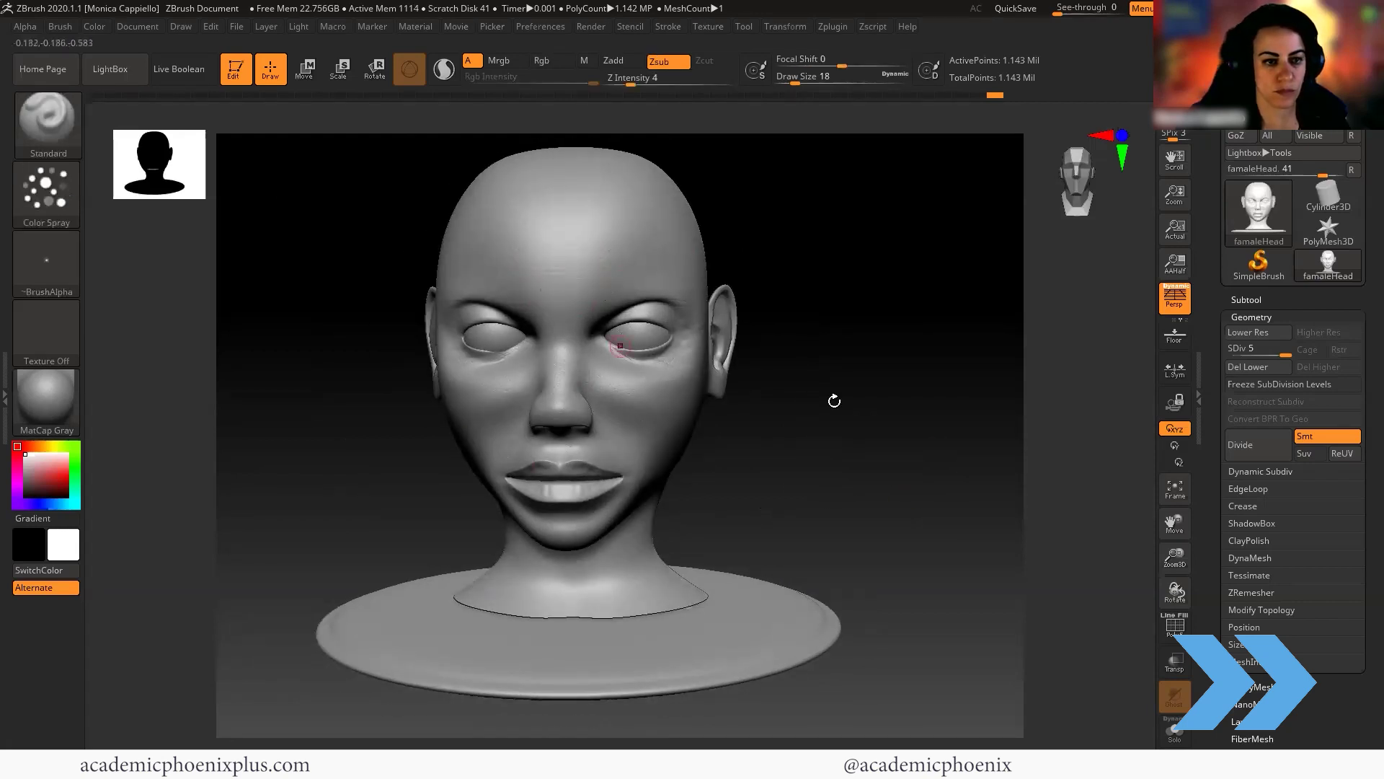
{"action": "mouse_move", "coordinate": [1114, 466]}
{"action": "right_mouse_down"}
{"action": "mouse_move", "coordinate": [859, 501]}
{"action": "mouse_move", "coordinate": [896, 541]}
{"action": "mouse_move", "coordinate": [889, 530]}
{"action": "right_mouse_up"}
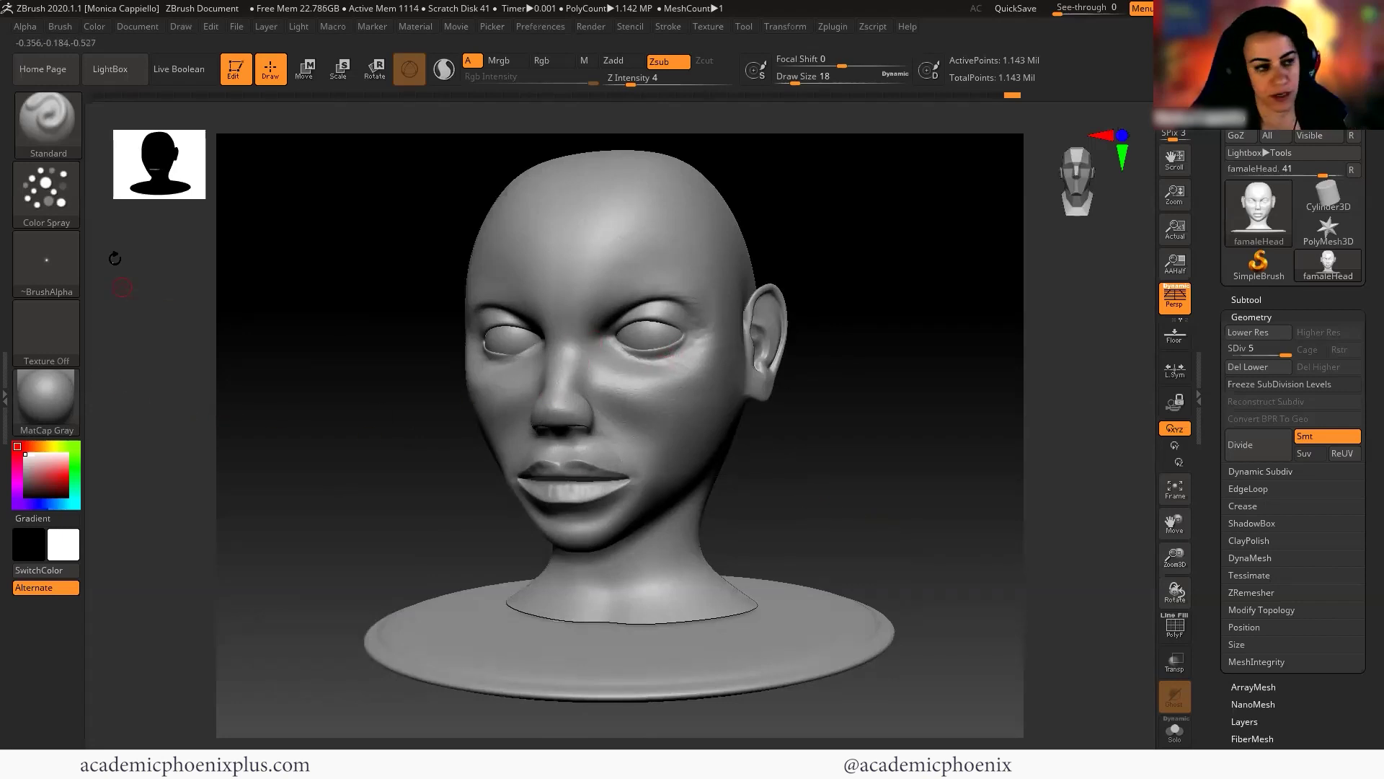
Set the brush alpha to Alpha 58 and the Z Intensity to 12, and spray fine line texture on the forehead
{"action": "left_click", "coordinate": [46, 272]}
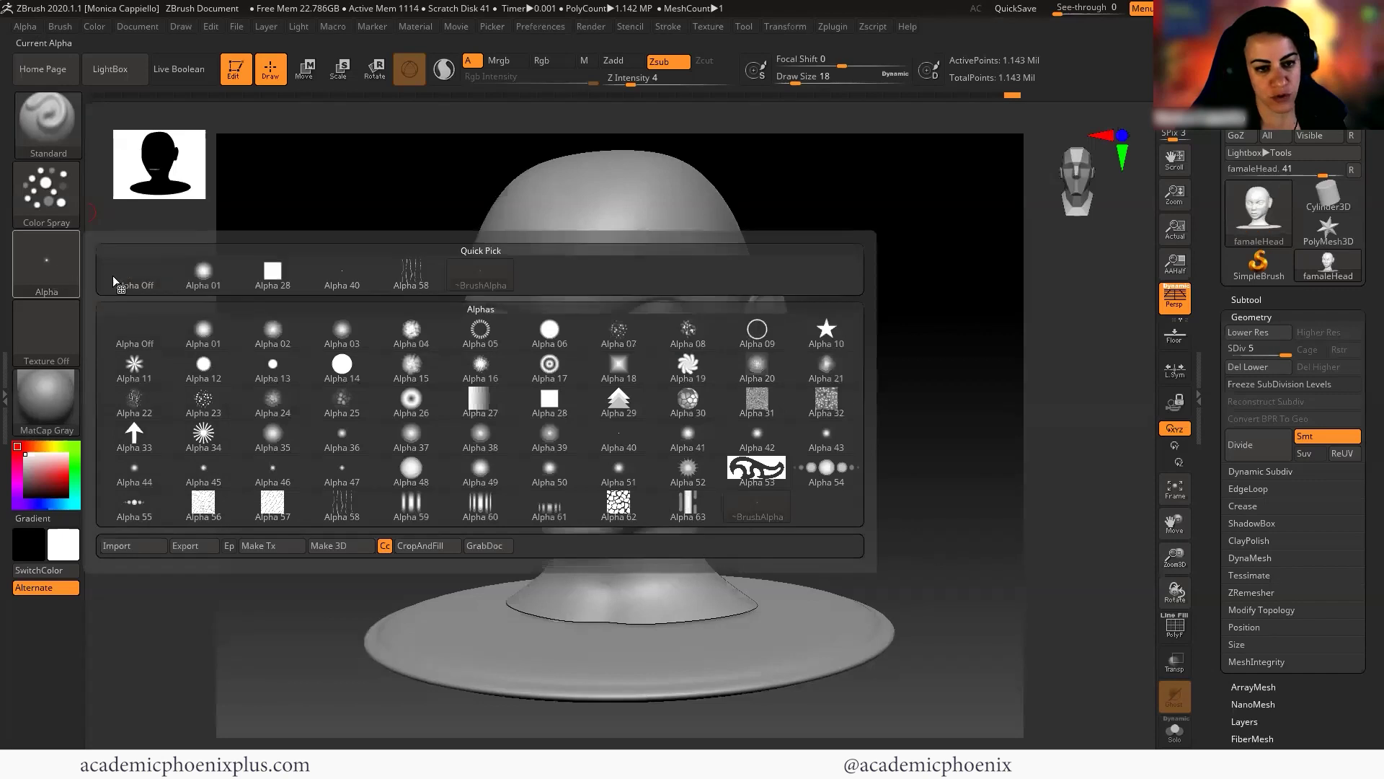
{"action": "mouse_move", "coordinate": [413, 279]}
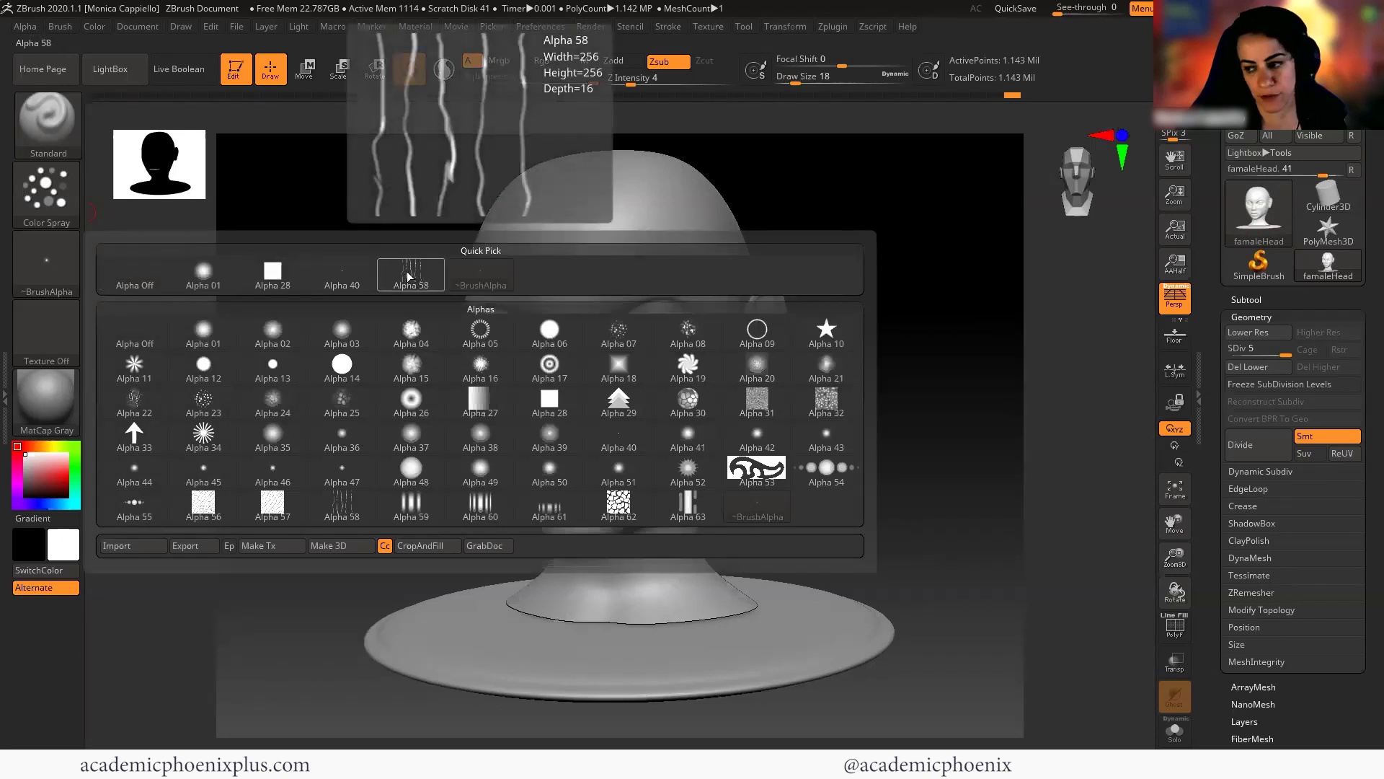
{"action": "left_click", "coordinate": [408, 276]}
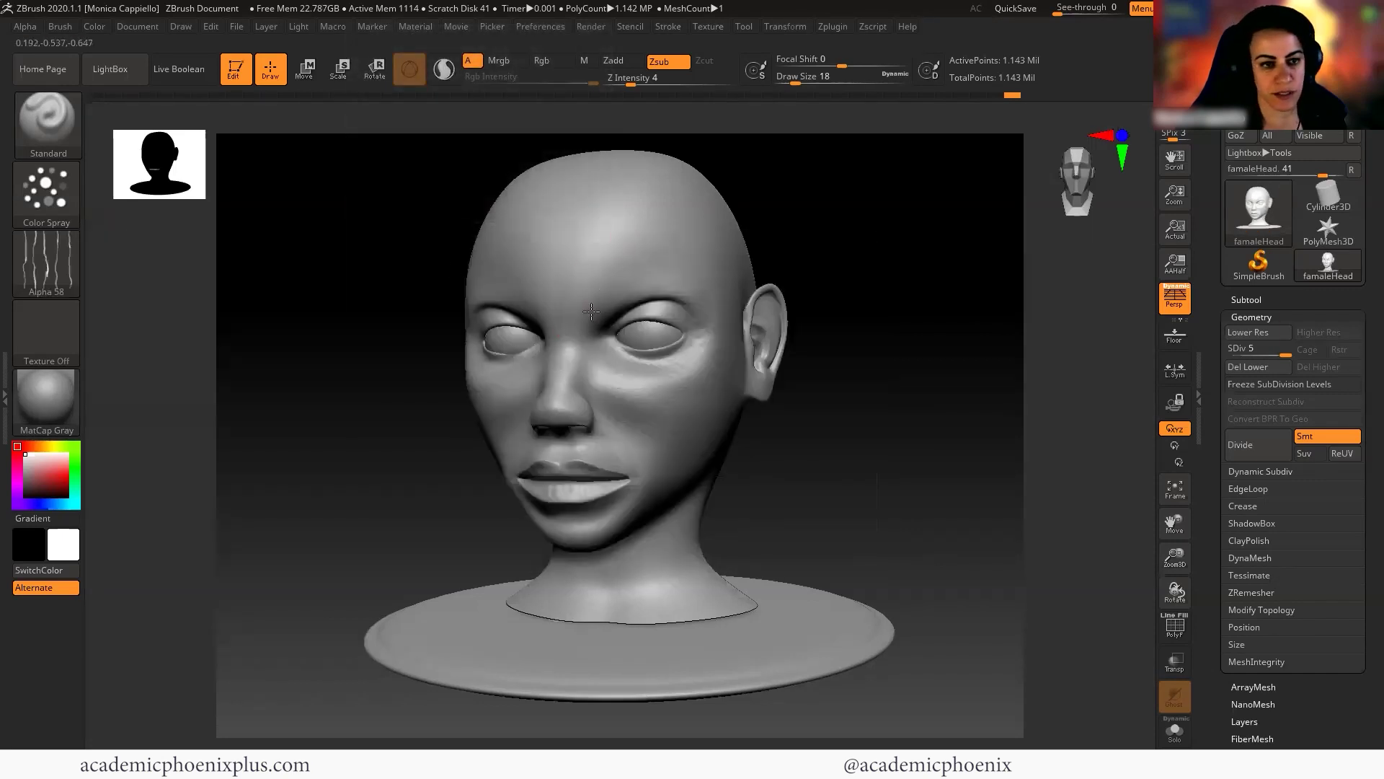
{"action": "left_click_drag", "start_coordinate": [634, 84], "coordinate": [654, 97]}
{"action": "mouse_move", "coordinate": [807, 239]}
{"action": "left_mouse_down", "text": "alt"}
{"action": "mouse_move", "coordinate": [781, 272]}
{"action": "mouse_move", "coordinate": [819, 281]}
{"action": "mouse_move", "coordinate": [885, 358]}
{"action": "left_mouse_up", "text": "alt"}
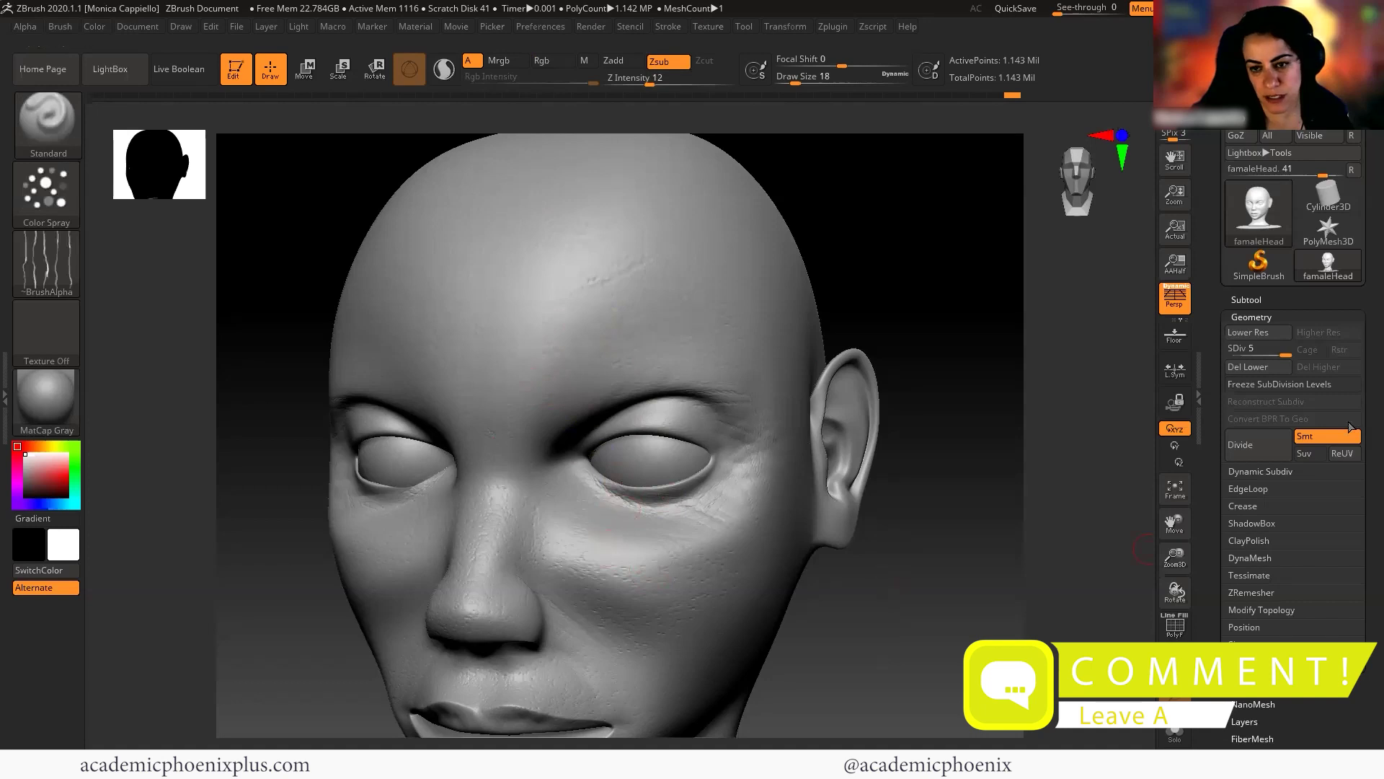
Divide the head to subdivision level 6 and spray fine line texture over the forehead, cheeks and mouth area
{"action": "left_click", "coordinate": [1267, 452]}
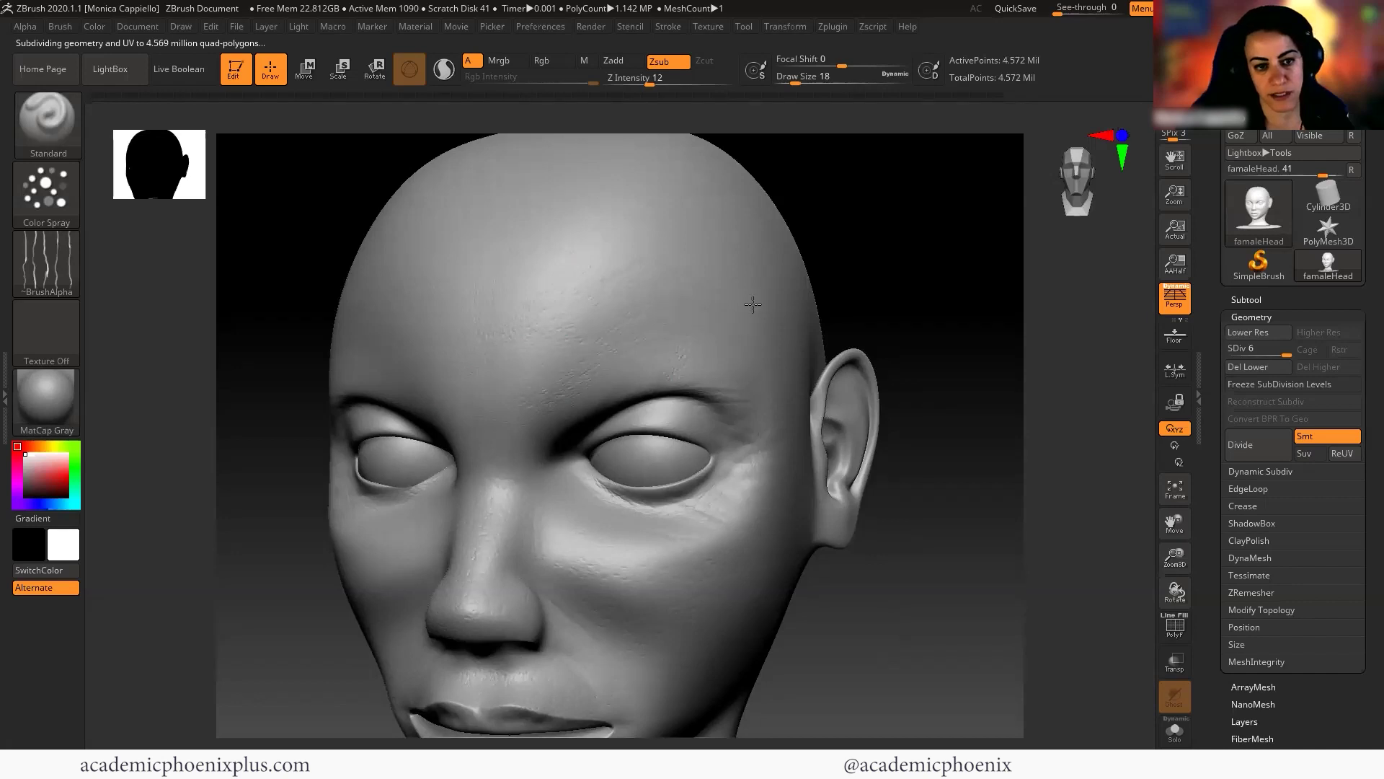
{"action": "left_click_drag", "start_coordinate": [954, 498], "coordinate": [1020, 378], "text": "alt"}
{"action": "left_click_drag", "start_coordinate": [325, 490], "coordinate": [577, 451]}
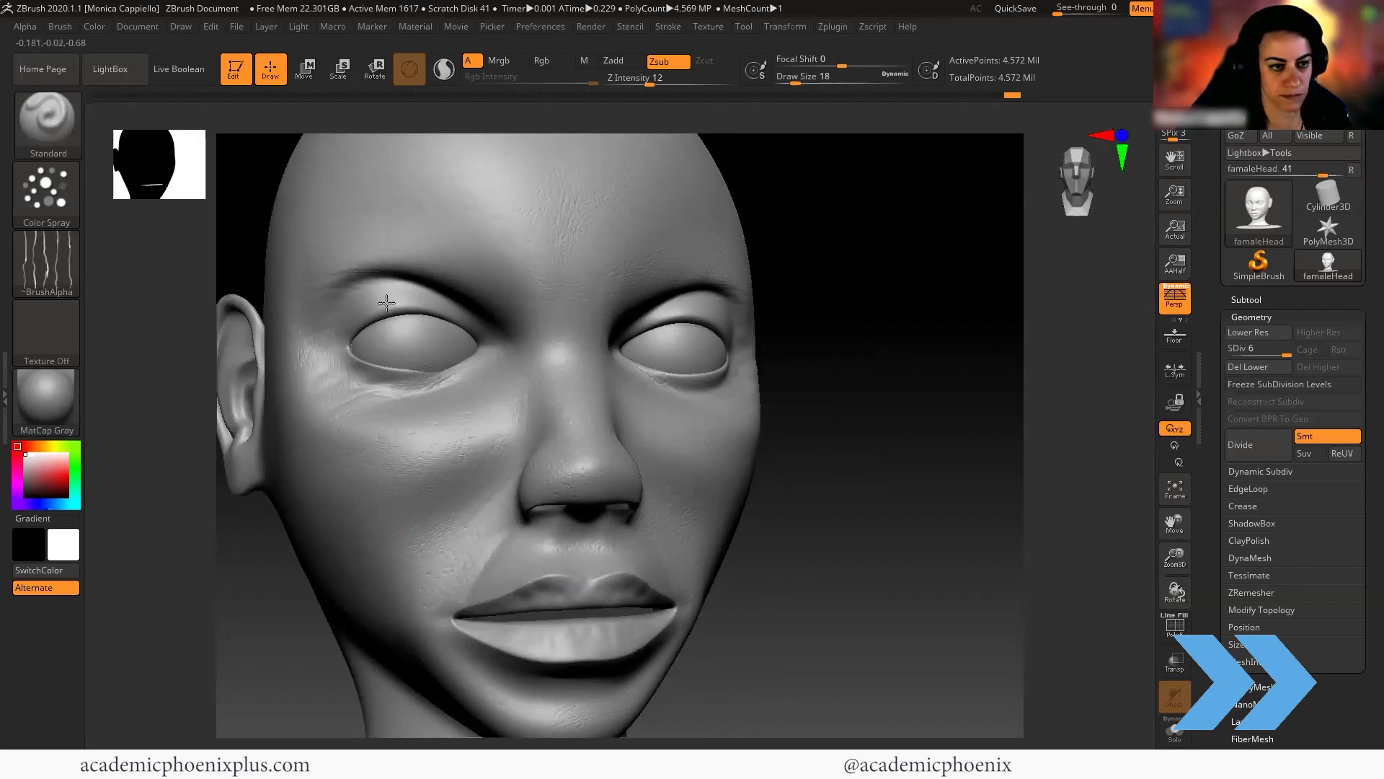
{"action": "left_click_drag", "start_coordinate": [868, 540], "coordinate": [815, 483], "text": "alt"}
{"action": "left_click_drag", "start_coordinate": [493, 662], "coordinate": [582, 712]}
Spray line texture around the ears, scalp and face with Draw Size 16 and Z Intensity 11
{"action": "mouse_move", "coordinate": [765, 534]}
{"action": "left_mouse_down", "text": "alt"}
{"action": "mouse_move", "coordinate": [800, 602]}
{"action": "mouse_move", "coordinate": [748, 424]}
{"action": "left_mouse_up", "text": "alt"}
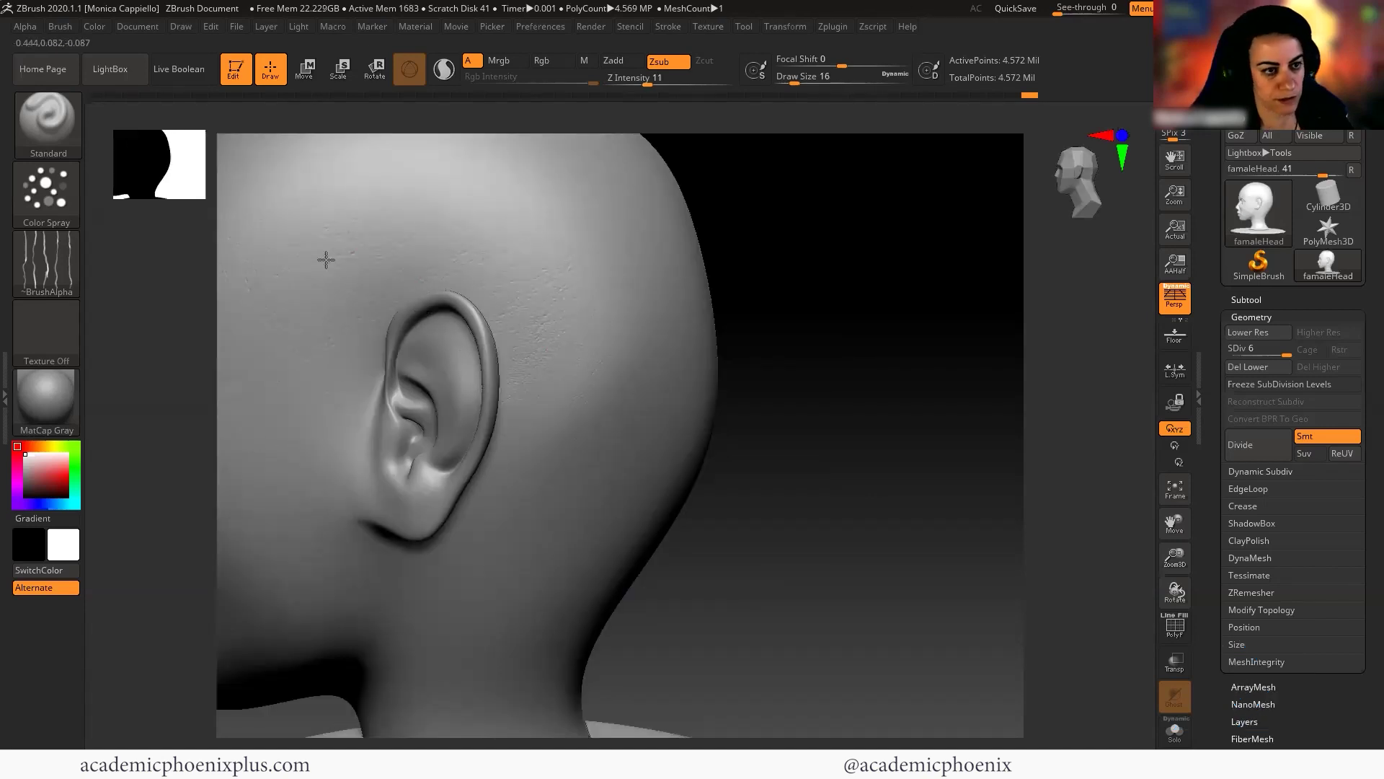
{"action": "left_click_drag", "start_coordinate": [779, 445], "coordinate": [627, 403], "text": "alt"}
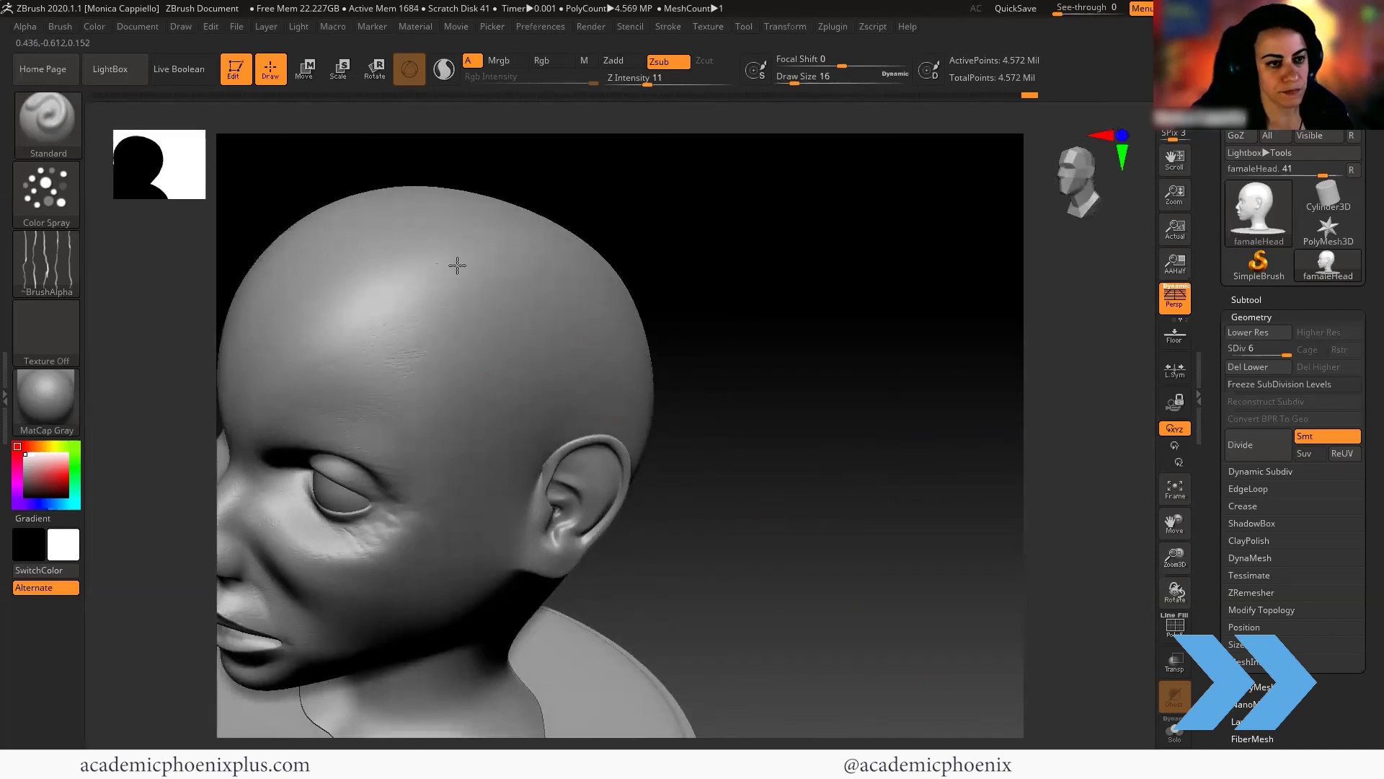
{"action": "left_click_drag", "start_coordinate": [859, 472], "coordinate": [486, 450]}
{"action": "left_click_drag", "start_coordinate": [647, 637], "coordinate": [473, 395]}
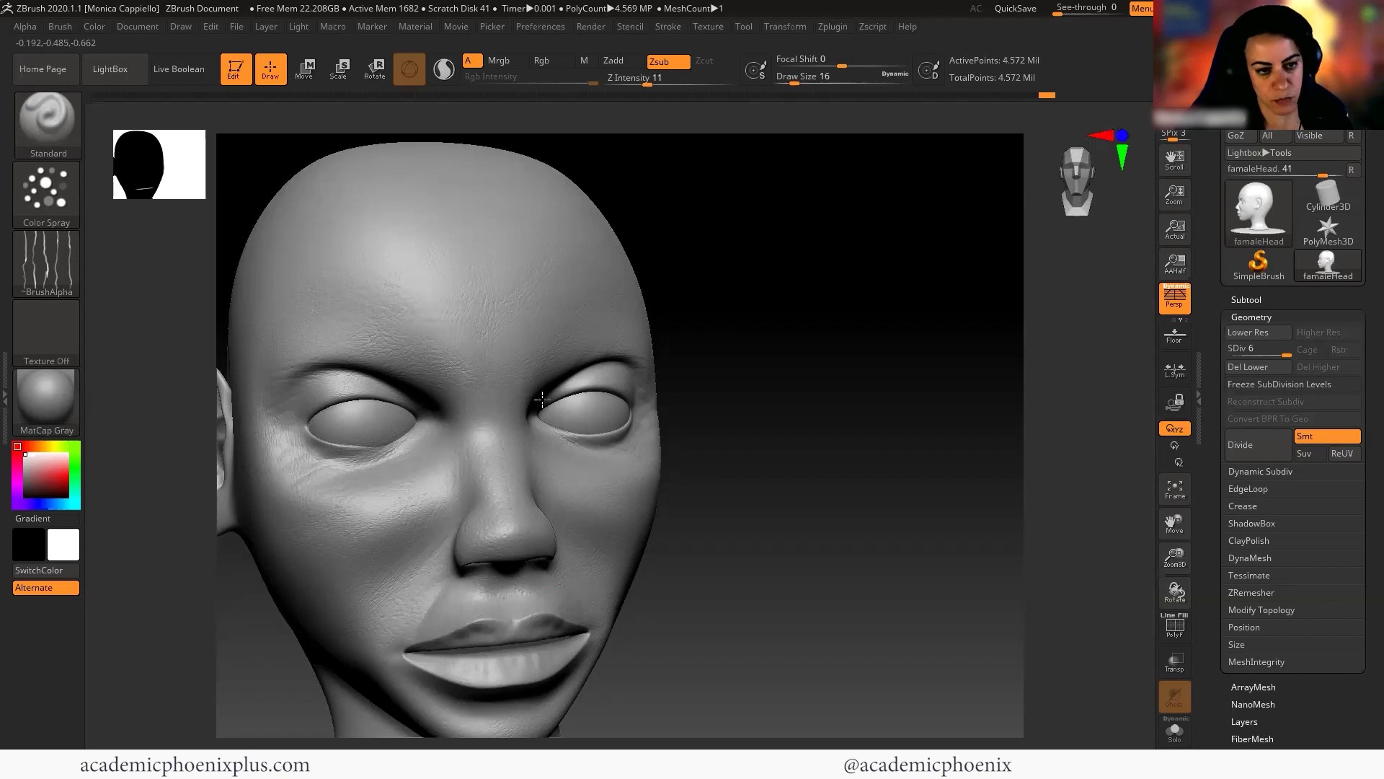
{"action": "left_click_drag", "start_coordinate": [892, 450], "coordinate": [865, 435]}
{"action": "left_click_drag", "start_coordinate": [862, 516], "coordinate": [858, 532]}
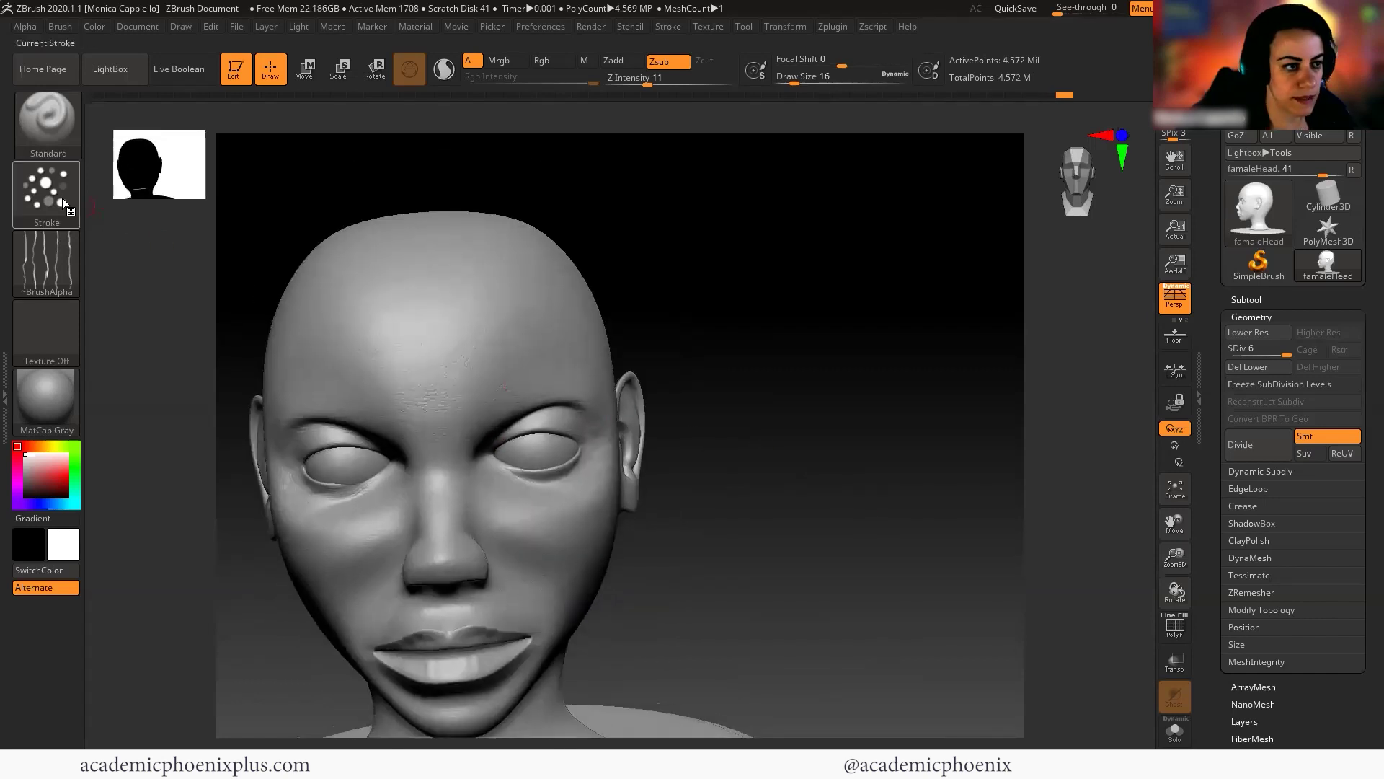
Switch to the FreeHand stroke and draw fine lines at the outer eye corner and under the eyes, using Z Intensity 16 and Draw Size 46
{"action": "left_click", "coordinate": [62, 198]}
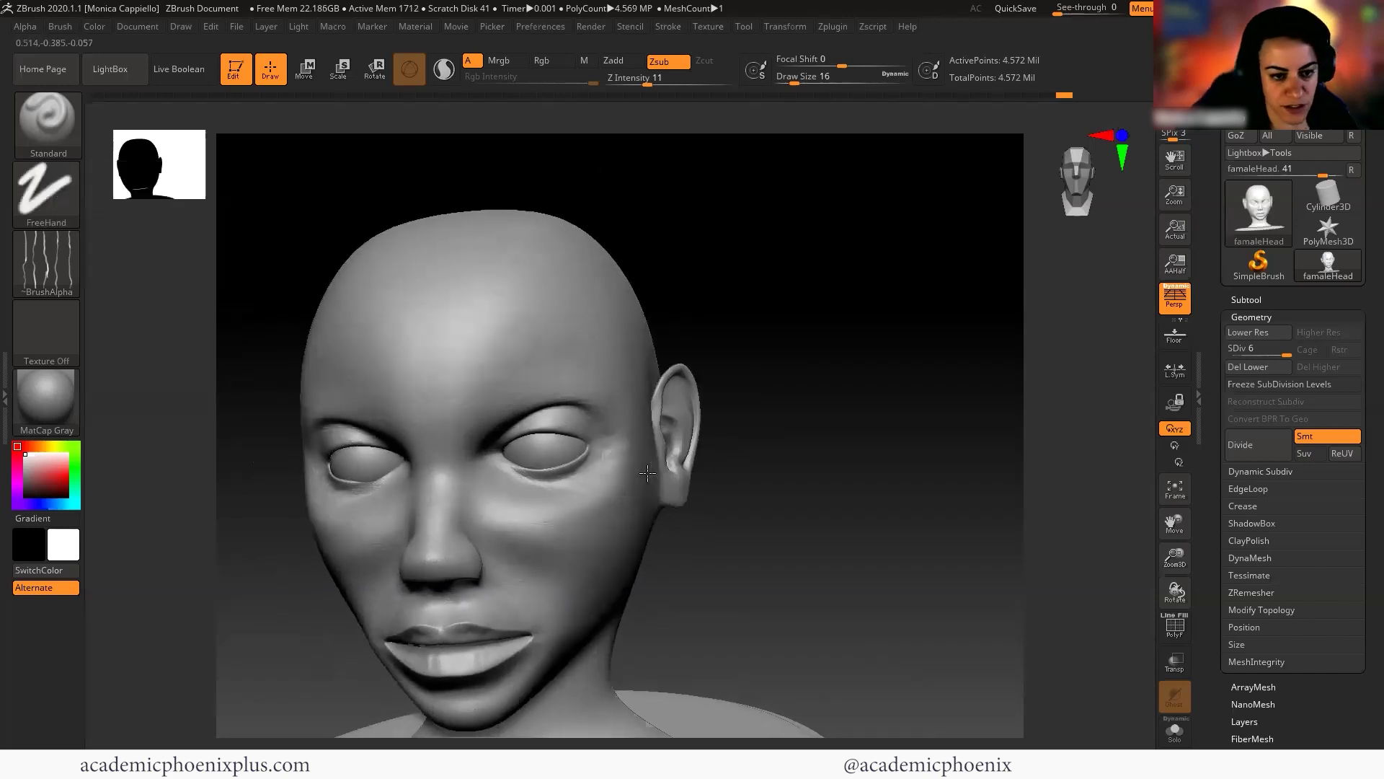
{"action": "left_click_drag", "start_coordinate": [750, 462], "coordinate": [731, 459]}
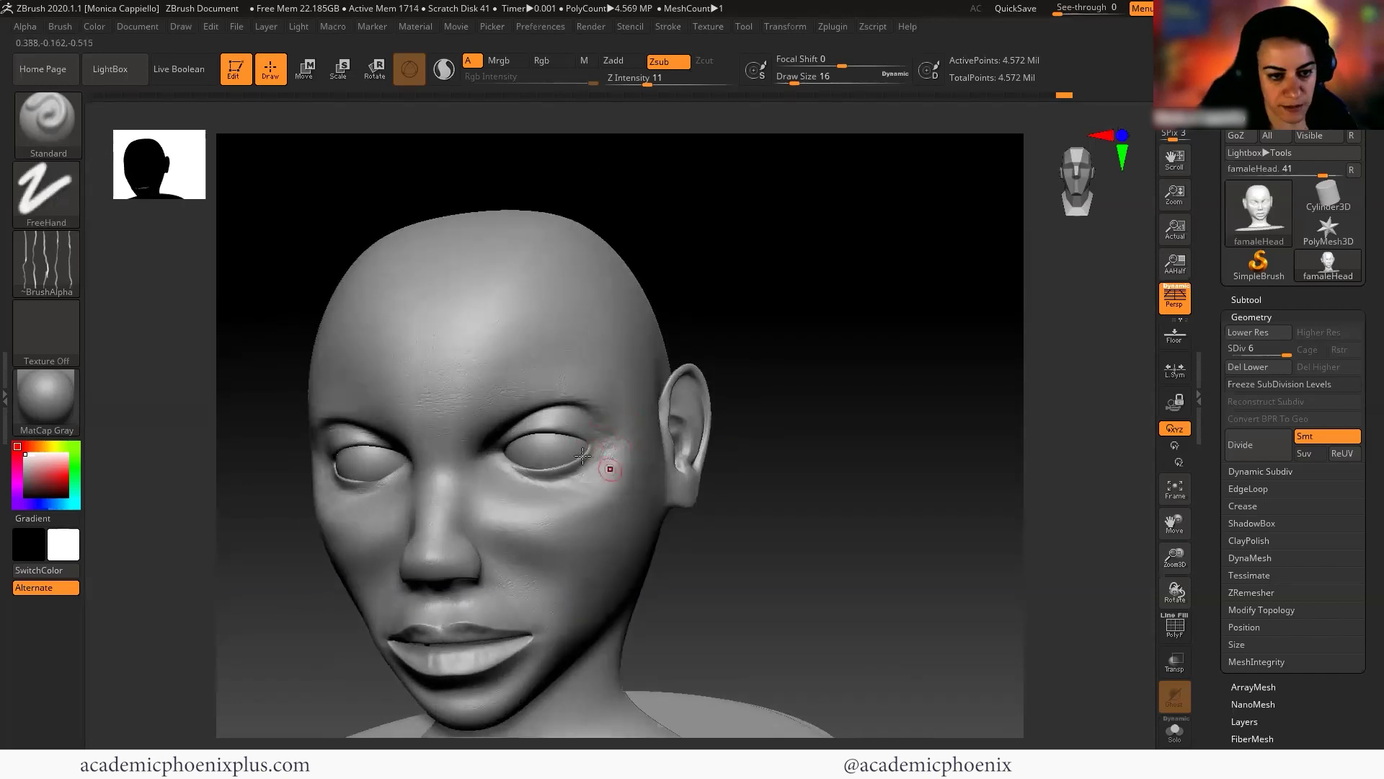
{"action": "left_click_drag", "start_coordinate": [593, 454], "coordinate": [624, 443]}
{"action": "left_click_drag", "start_coordinate": [649, 84], "coordinate": [659, 84]}
{"action": "left_click_drag", "start_coordinate": [626, 426], "coordinate": [640, 423]}
{"action": "left_click_drag", "start_coordinate": [795, 84], "coordinate": [805, 83]}
{"action": "left_click_drag", "start_coordinate": [499, 475], "coordinate": [518, 482]}
{"action": "left_click_drag", "start_coordinate": [779, 498], "coordinate": [807, 499]}
Draw vertical creases down the lower lip and across the upper lip with Draw Size 14
{"action": "left_click_drag", "start_coordinate": [463, 676], "coordinate": [461, 660]}
{"action": "key", "text": "ctrl+z"}
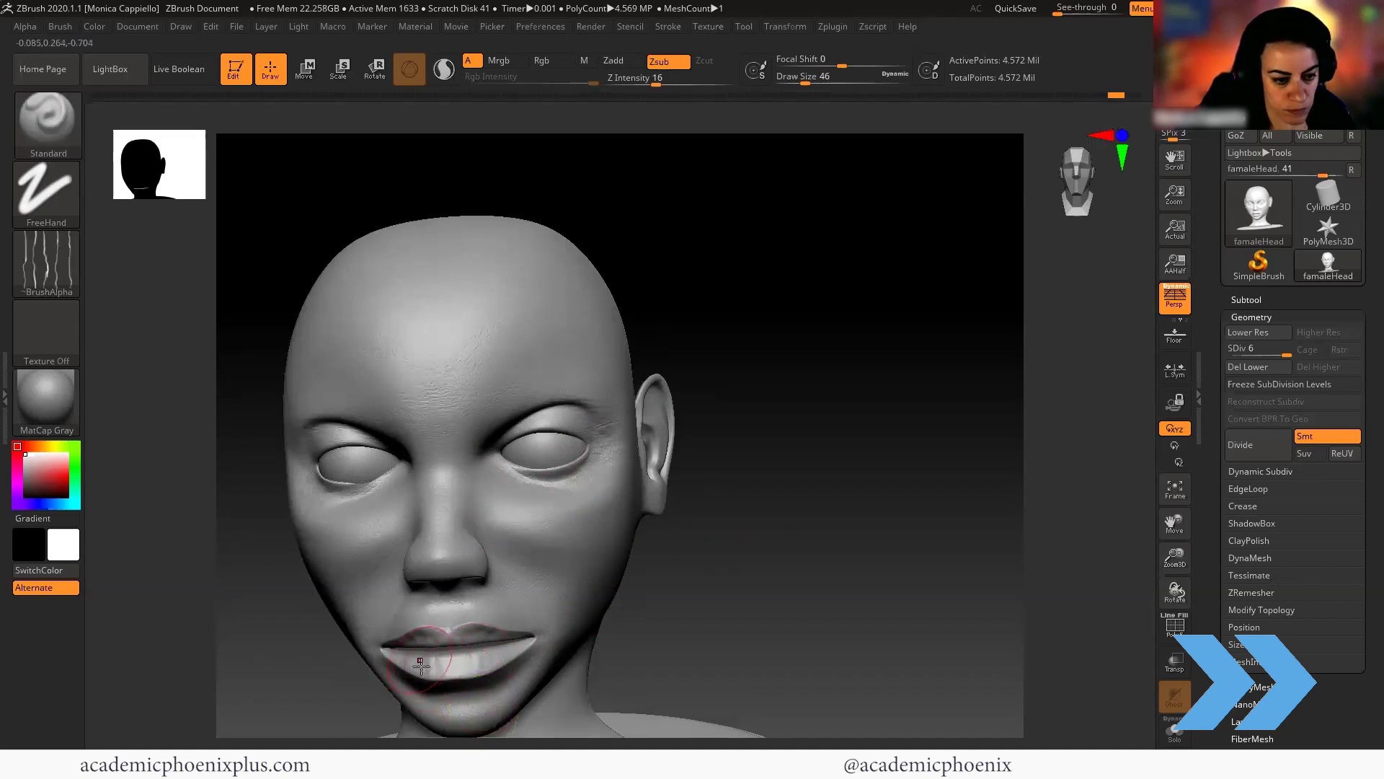
{"action": "mouse_move", "coordinate": [682, 670]}
{"action": "right_mouse_down"}
{"action": "mouse_move", "coordinate": [733, 595]}
{"action": "mouse_move", "coordinate": [912, 613]}
{"action": "mouse_move", "coordinate": [905, 692]}
{"action": "right_mouse_up"}
{"action": "left_click_drag", "start_coordinate": [537, 649], "coordinate": [542, 694]}
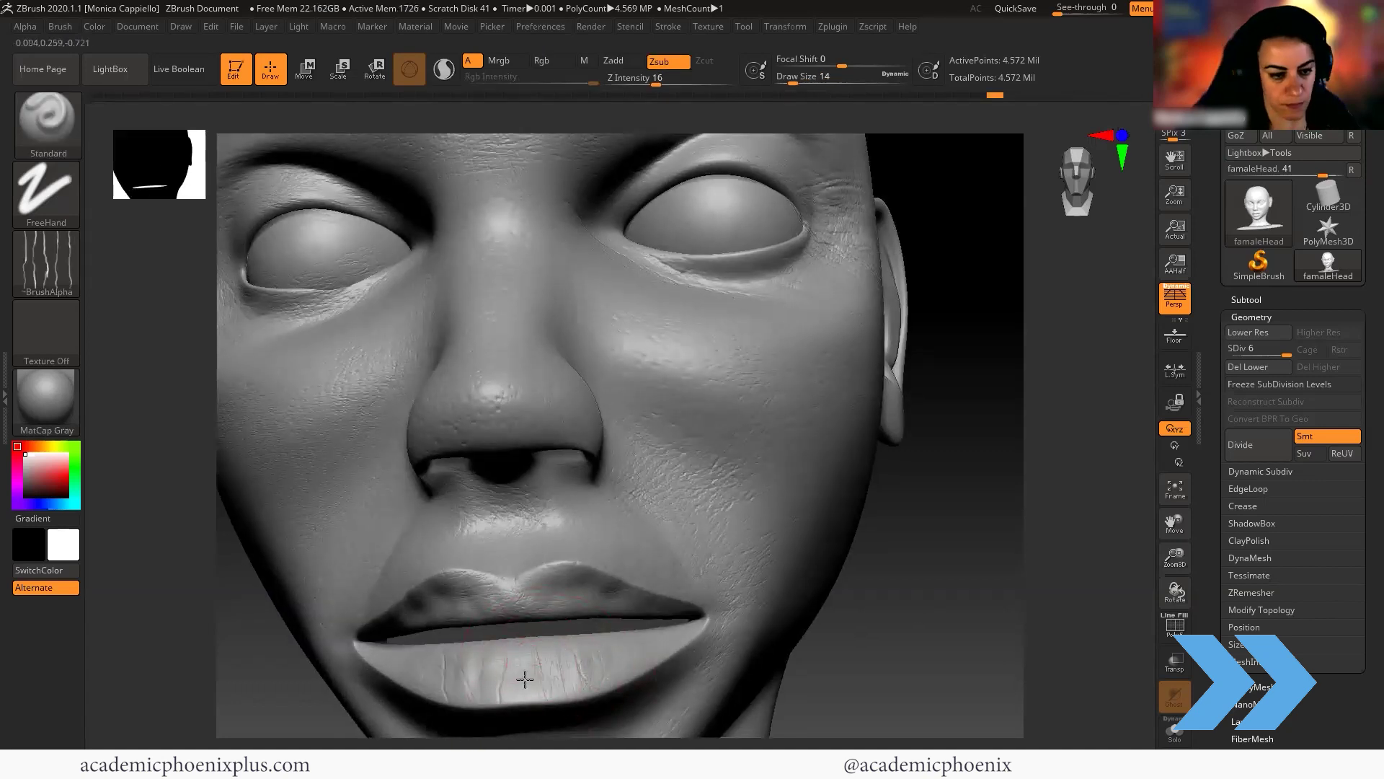
{"action": "left_click_drag", "start_coordinate": [487, 652], "coordinate": [486, 697]}
{"action": "left_click_drag", "start_coordinate": [463, 653], "coordinate": [465, 695]}
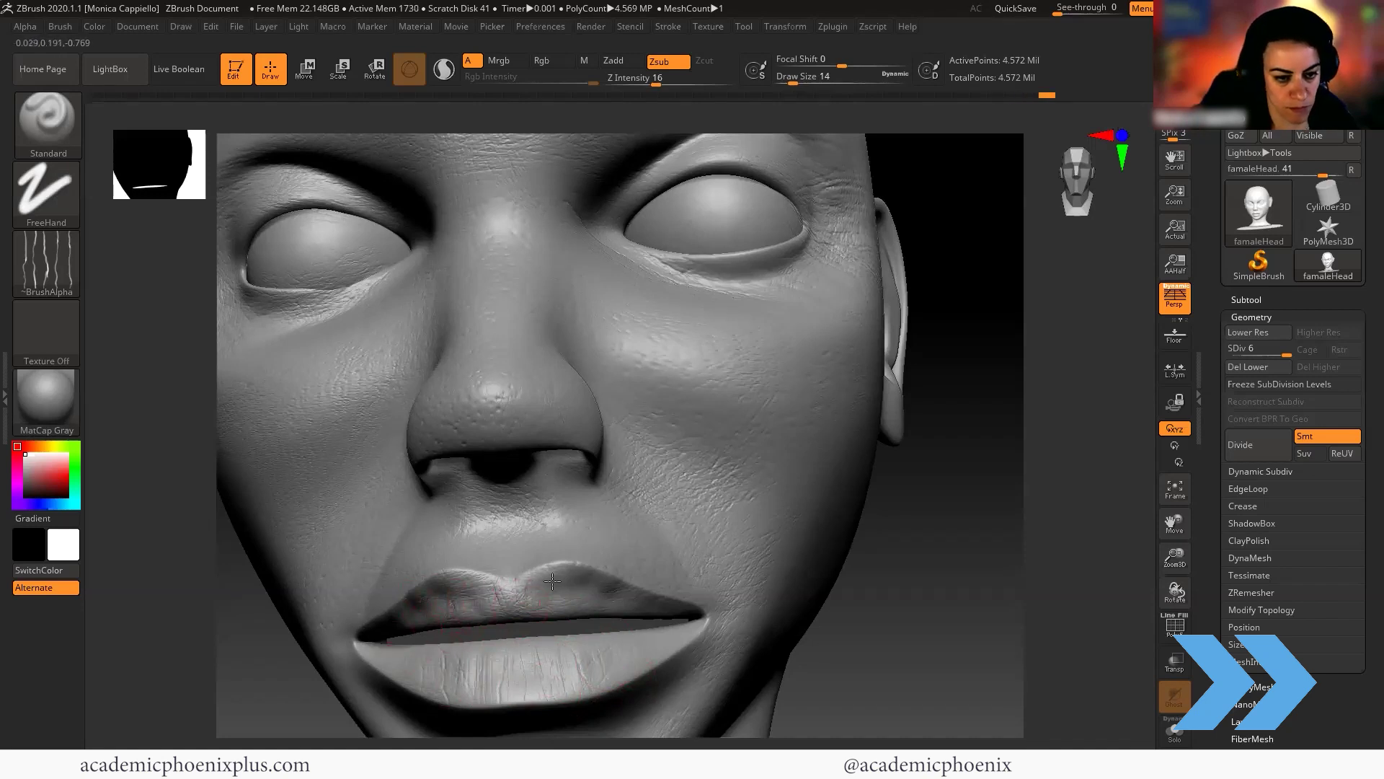
{"action": "mouse_move", "coordinate": [495, 587]}
{"action": "left_mouse_down"}
{"action": "mouse_move", "coordinate": [575, 615]}
{"action": "mouse_move", "coordinate": [414, 629]}
{"action": "mouse_move", "coordinate": [646, 644]}
{"action": "left_mouse_up"}
Draw fine crease lines curving around the corner of the mouth
{"action": "left_click_drag", "start_coordinate": [960, 590], "coordinate": [1031, 569]}
{"action": "left_click_drag", "start_coordinate": [339, 630], "coordinate": [332, 714]}
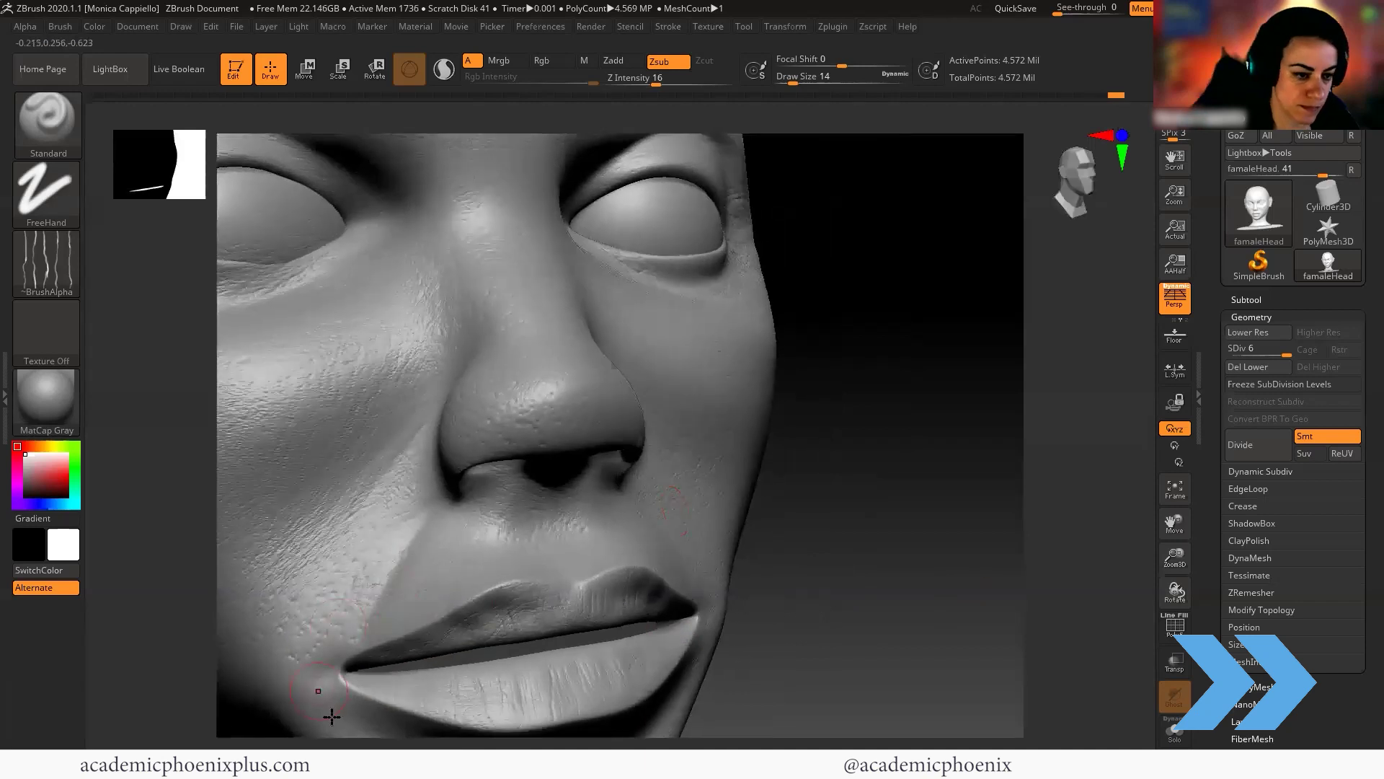
{"action": "mouse_move", "coordinate": [926, 553]}
{"action": "left_mouse_down"}
{"action": "mouse_move", "coordinate": [798, 563]}
{"action": "mouse_move", "coordinate": [739, 451]}
{"action": "left_mouse_up"}
Switch to the Color Spray stroke and spray faint line texture over the chin and mouth area with Draw Size 18 and Z Intensity 6
{"action": "key", "text": "s"}
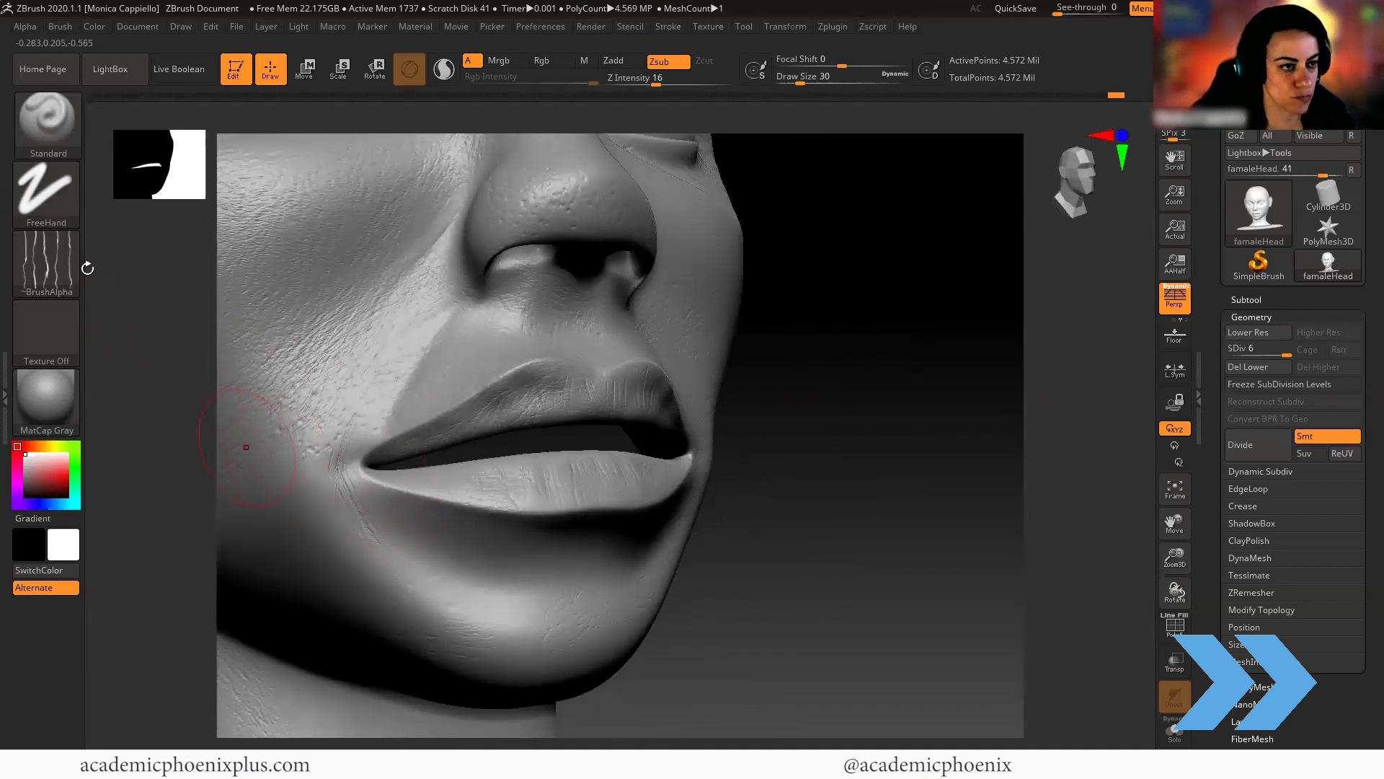
{"action": "left_click", "coordinate": [69, 225]}
{"action": "left_click", "coordinate": [200, 204]}
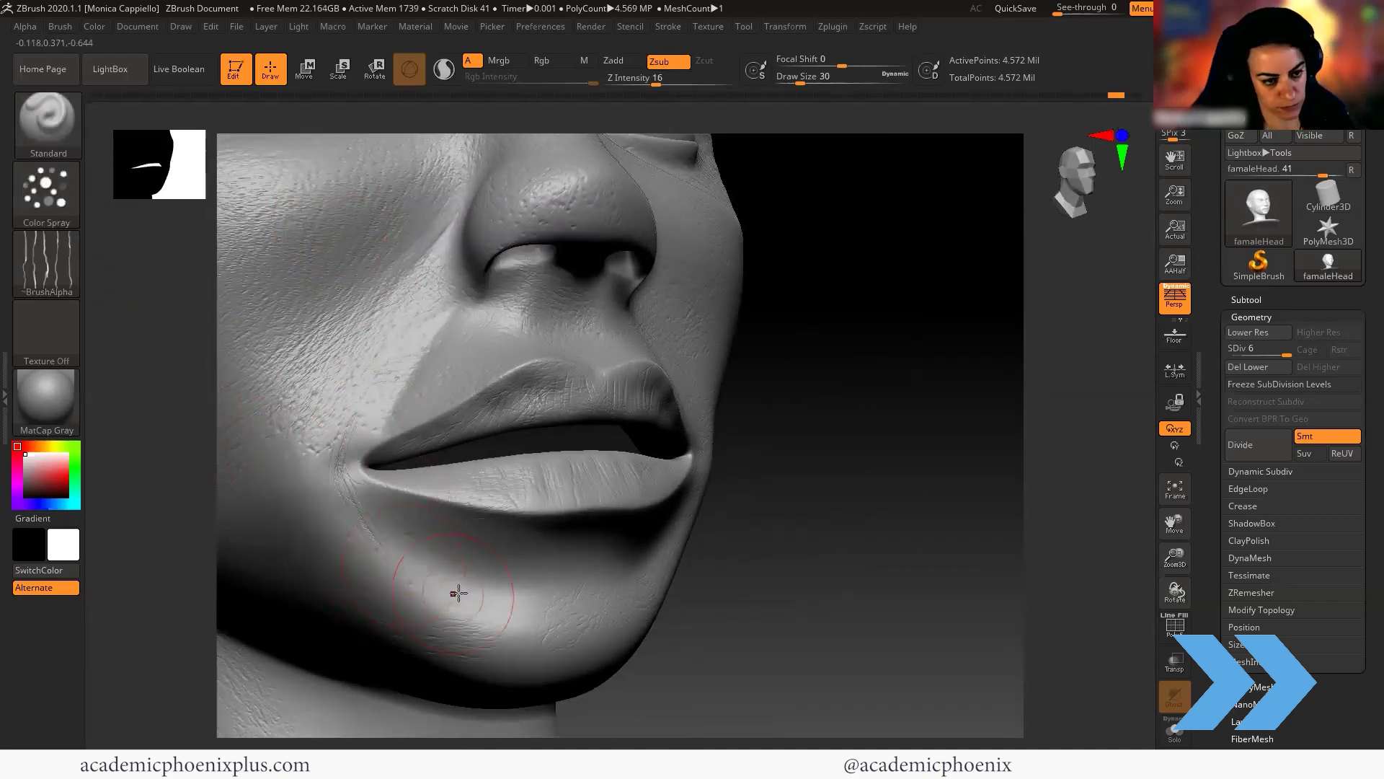
{"action": "key", "text": "s"}
{"action": "mouse_move", "coordinate": [655, 85]}
{"action": "left_mouse_down"}
{"action": "mouse_move", "coordinate": [618, 106]}
{"action": "mouse_move", "coordinate": [636, 97]}
{"action": "left_mouse_up"}
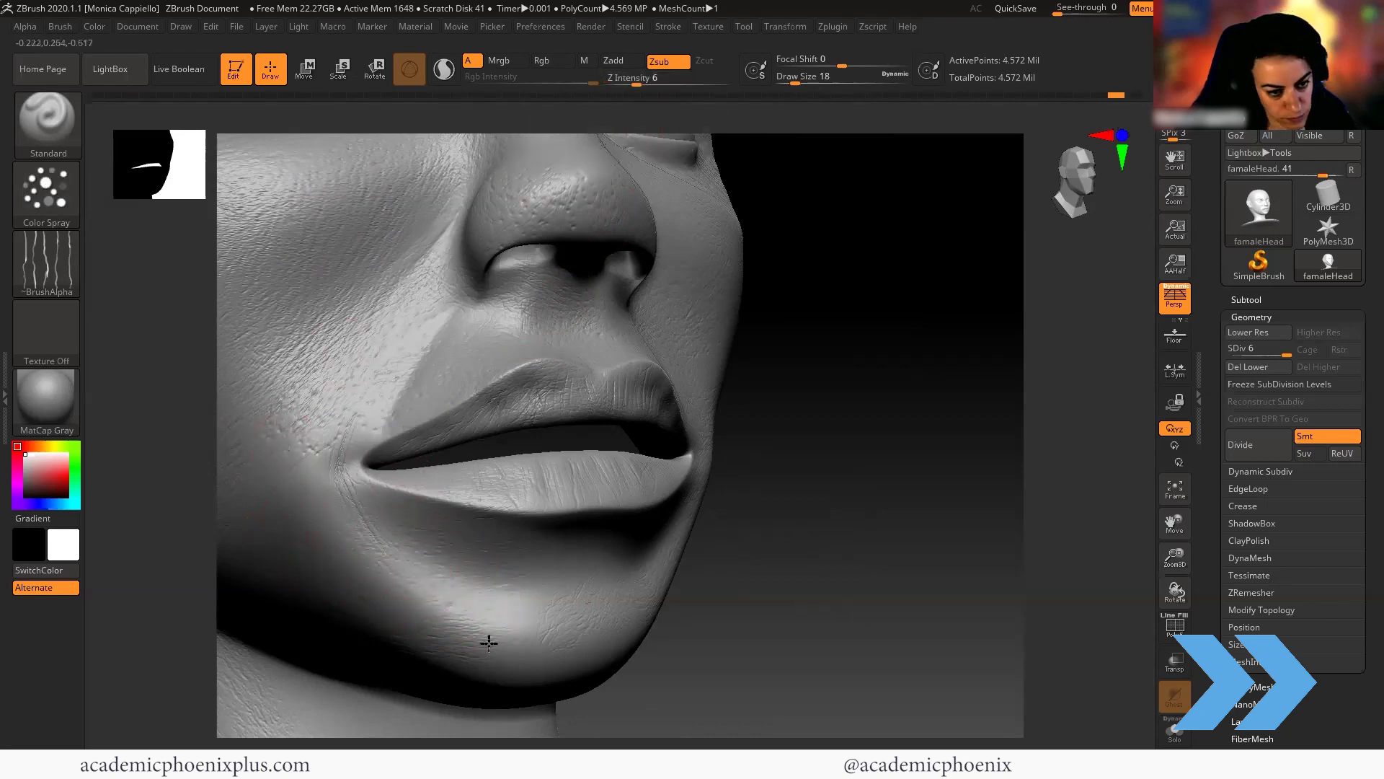
{"action": "left_click_drag", "start_coordinate": [800, 541], "coordinate": [634, 505]}
{"action": "left_click_drag", "start_coordinate": [266, 479], "coordinate": [245, 468]}
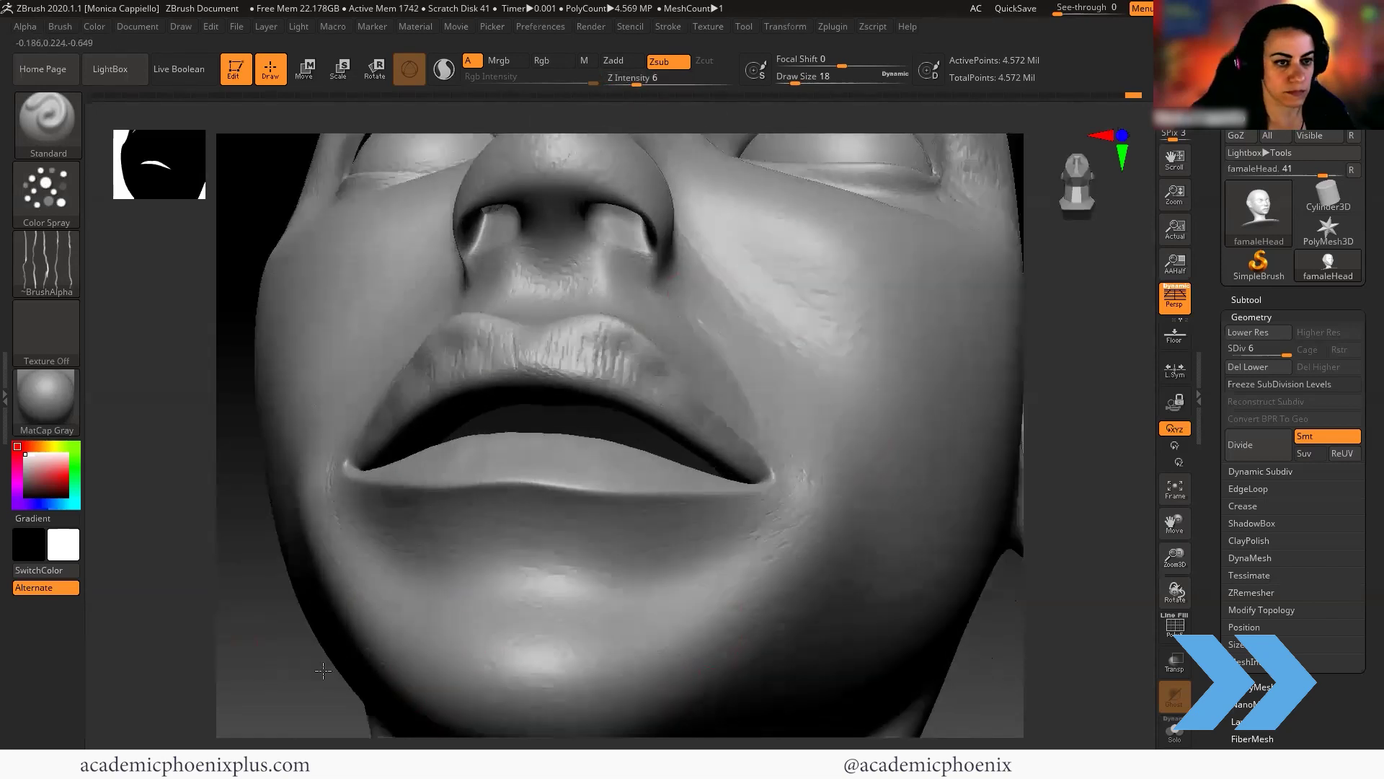
{"action": "mouse_move", "coordinate": [851, 627]}
{"action": "left_mouse_down"}
{"action": "mouse_move", "coordinate": [927, 587]}
{"action": "mouse_move", "coordinate": [958, 606]}
{"action": "mouse_move", "coordinate": [937, 458]}
{"action": "mouse_move", "coordinate": [905, 426]}
{"action": "left_mouse_up"}
{"action": "left_click_drag", "start_coordinate": [425, 353], "coordinate": [332, 476]}
{"action": "mouse_move", "coordinate": [906, 425]}
{"action": "left_mouse_down", "text": "alt"}
{"action": "mouse_move", "coordinate": [865, 547]}
{"action": "mouse_move", "coordinate": [917, 575]}
{"action": "mouse_move", "coordinate": [921, 507]}
{"action": "mouse_move", "coordinate": [887, 519]}
{"action": "left_mouse_up", "text": "alt"}
Set the Standard brush to the DragRect stroke with Alpha 51
{"action": "left_click", "coordinate": [47, 191]}
{"action": "left_click", "coordinate": [32, 283]}
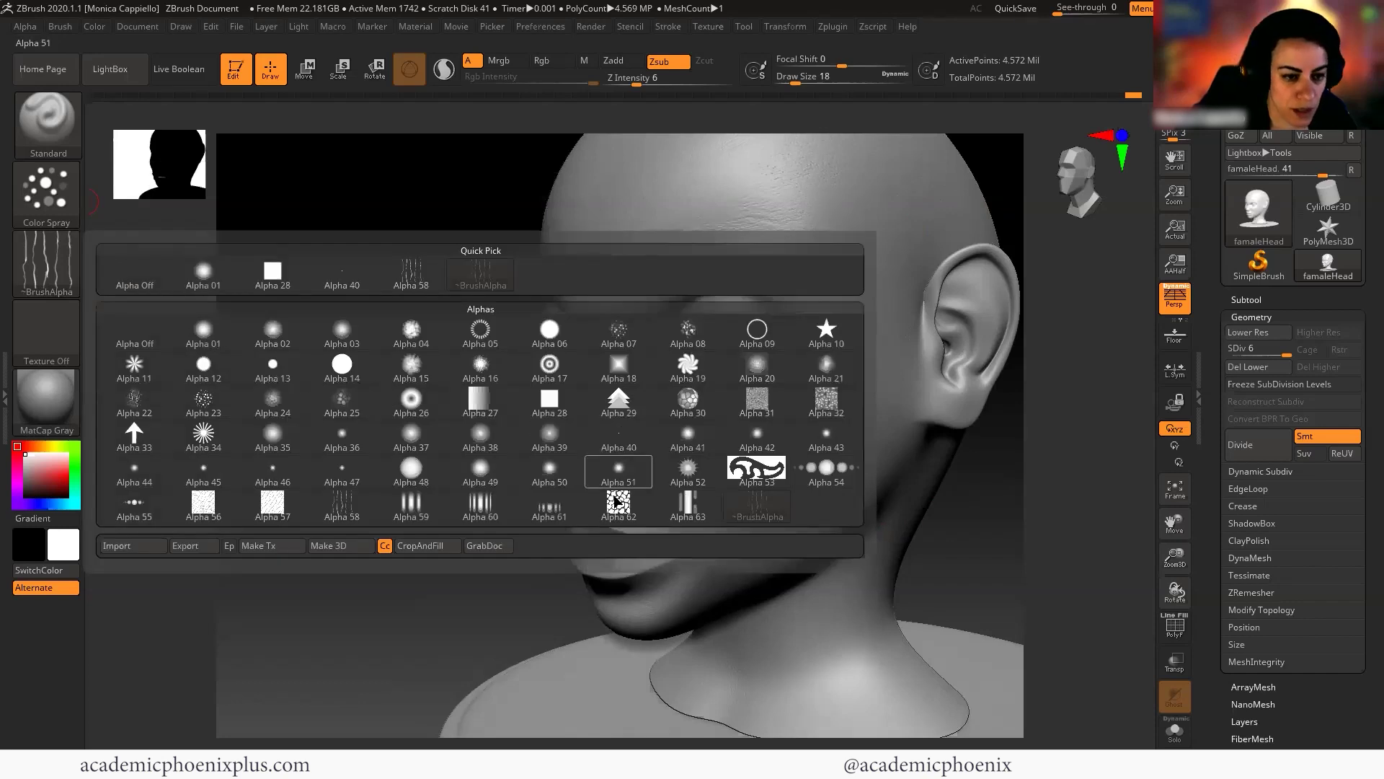
{"action": "left_click", "coordinate": [623, 438]}
{"action": "left_click", "coordinate": [46, 196]}
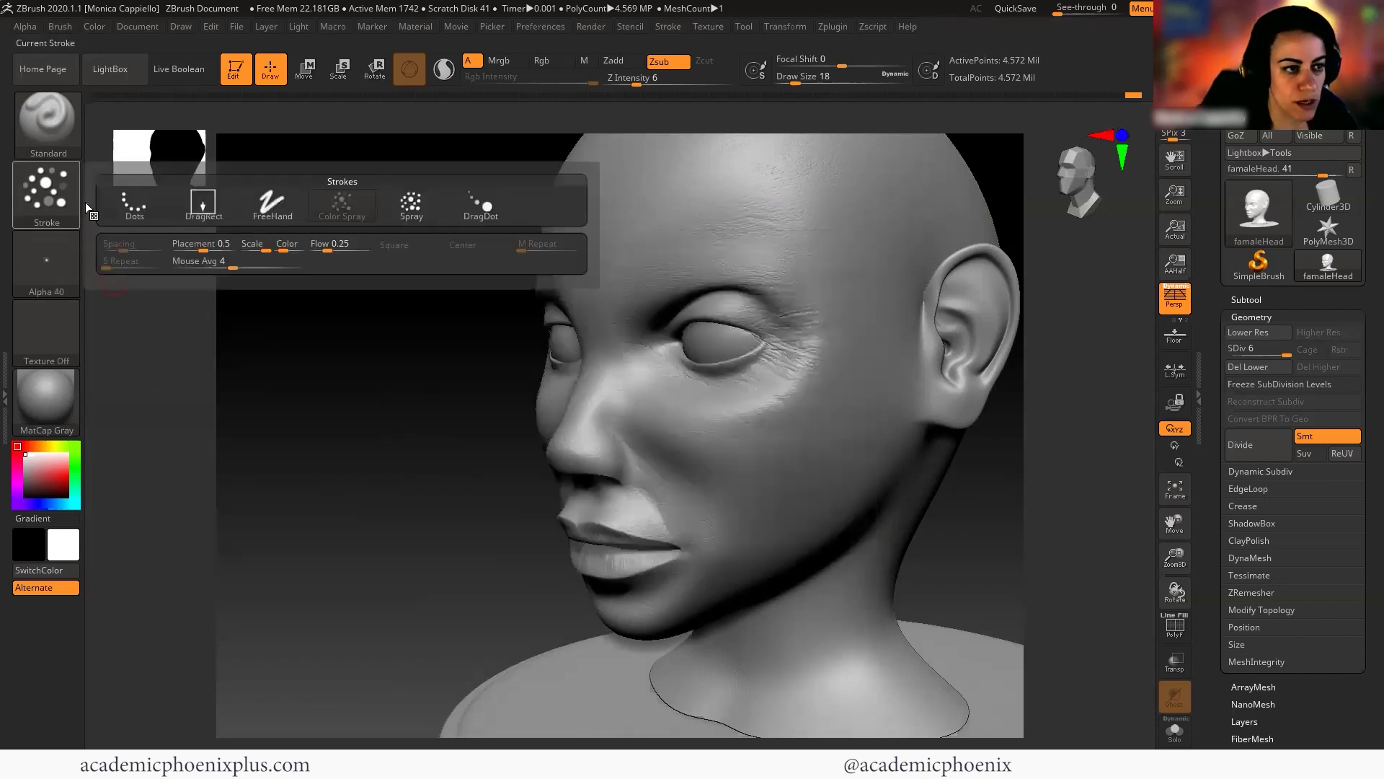
{"action": "left_click", "coordinate": [203, 203]}
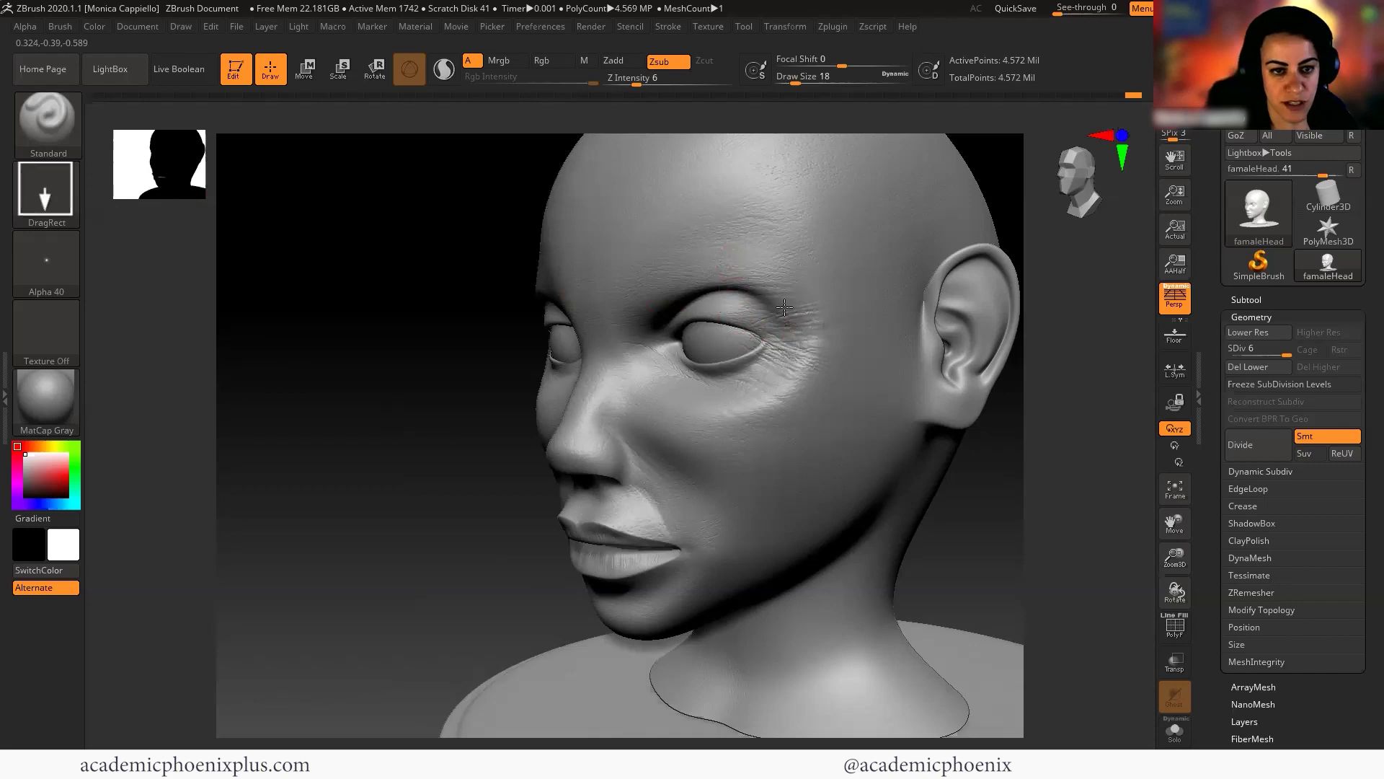
{"action": "left_click", "coordinate": [46, 263]}
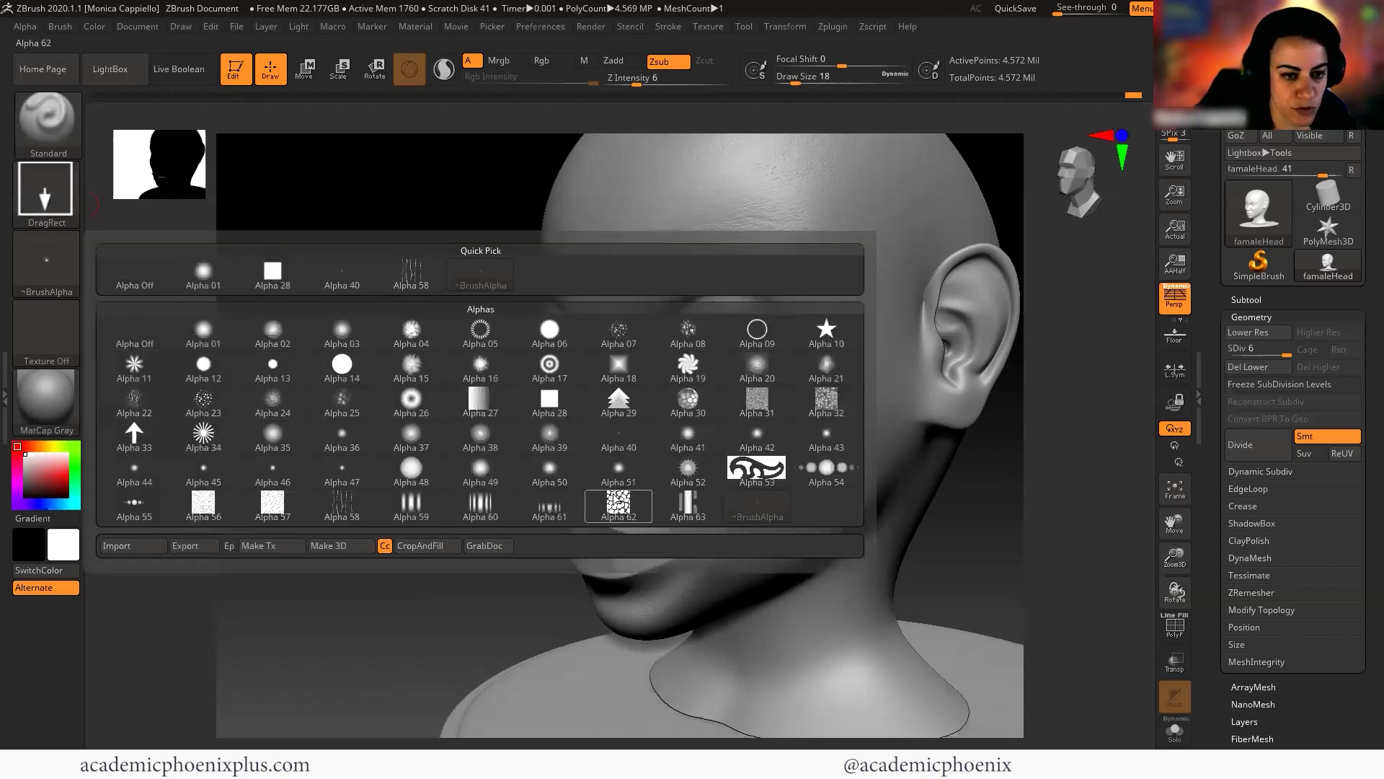
{"action": "left_click", "coordinate": [619, 471]}
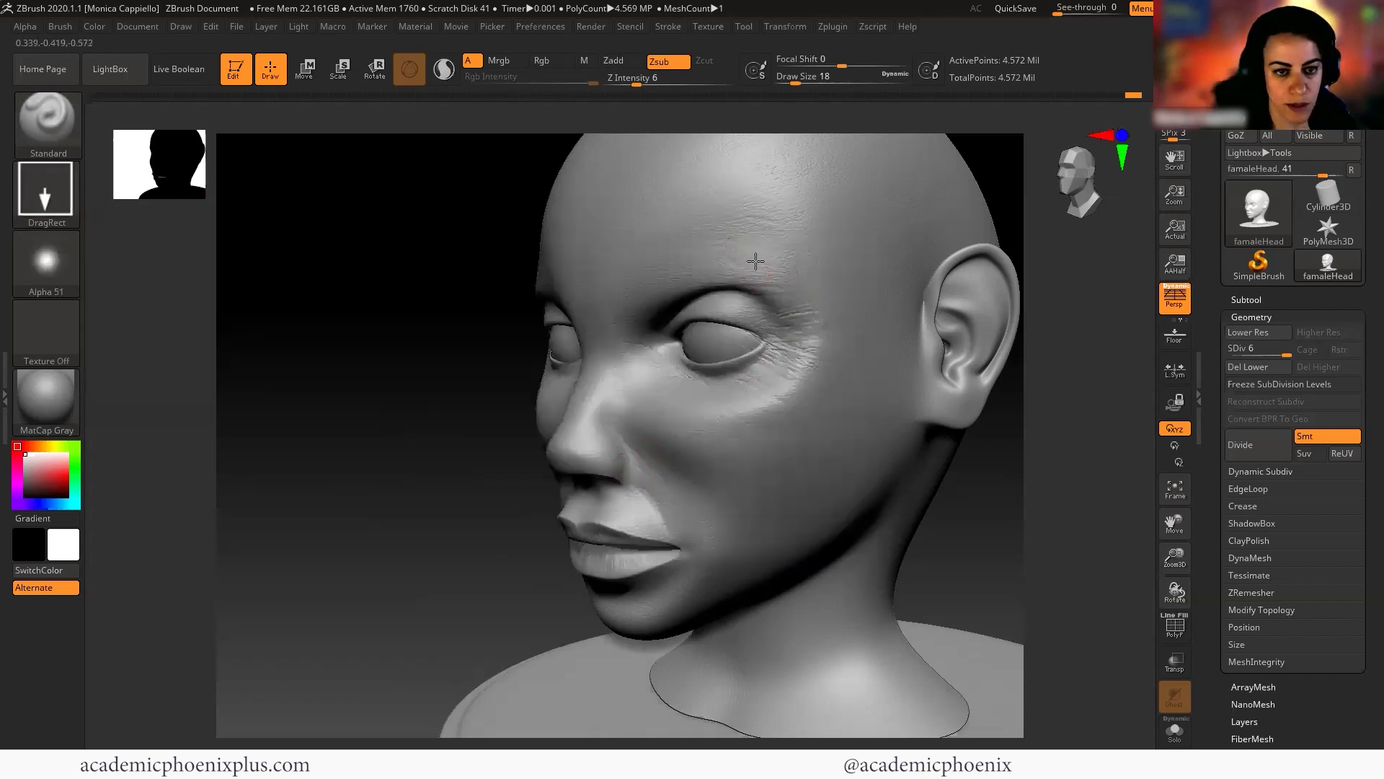
Try stamping a small indentation above the eyebrow with Z Intensity 39
{"action": "left_click_drag", "start_coordinate": [758, 262], "coordinate": [774, 270]}
{"action": "left_click_drag", "start_coordinate": [659, 85], "coordinate": [685, 86]}
{"action": "left_click_drag", "start_coordinate": [749, 248], "coordinate": [760, 257]}
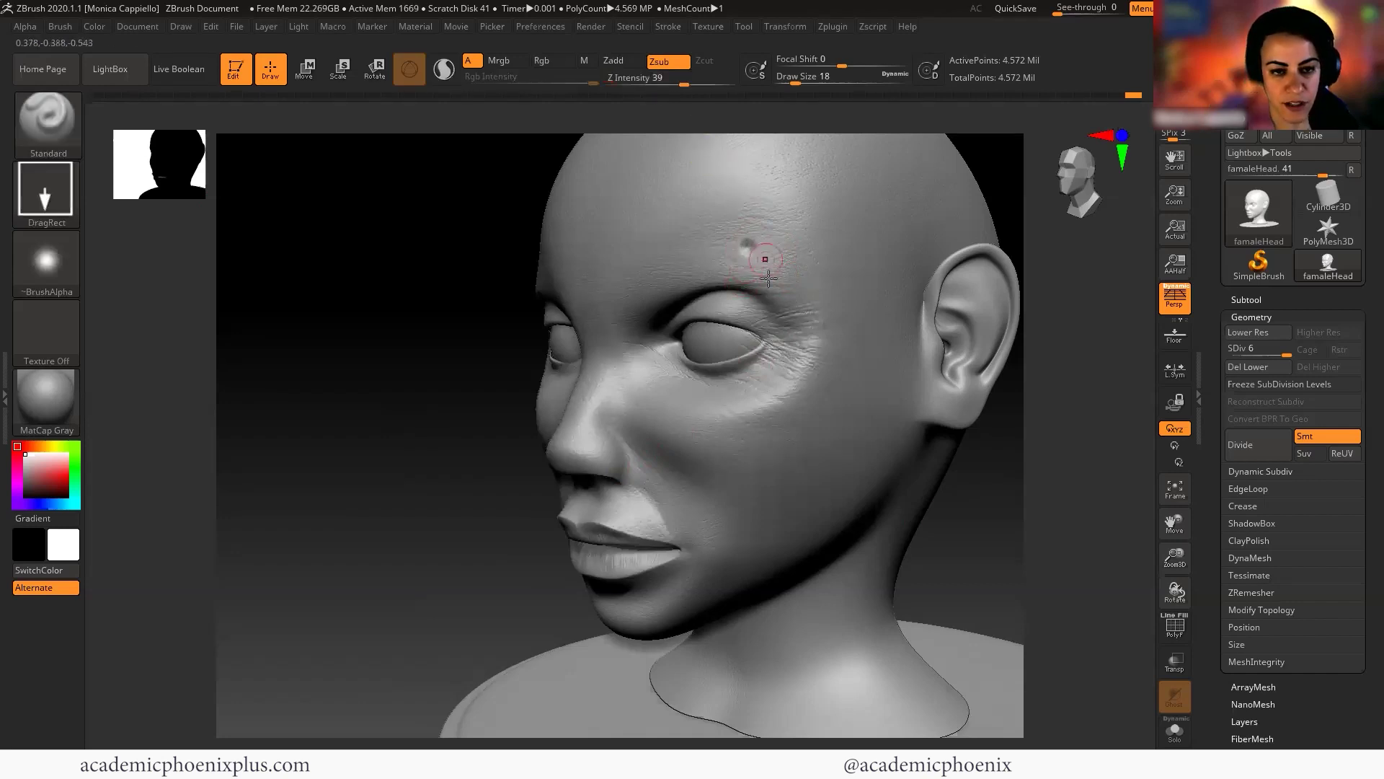
{"action": "key", "text": "ctrl+z"}
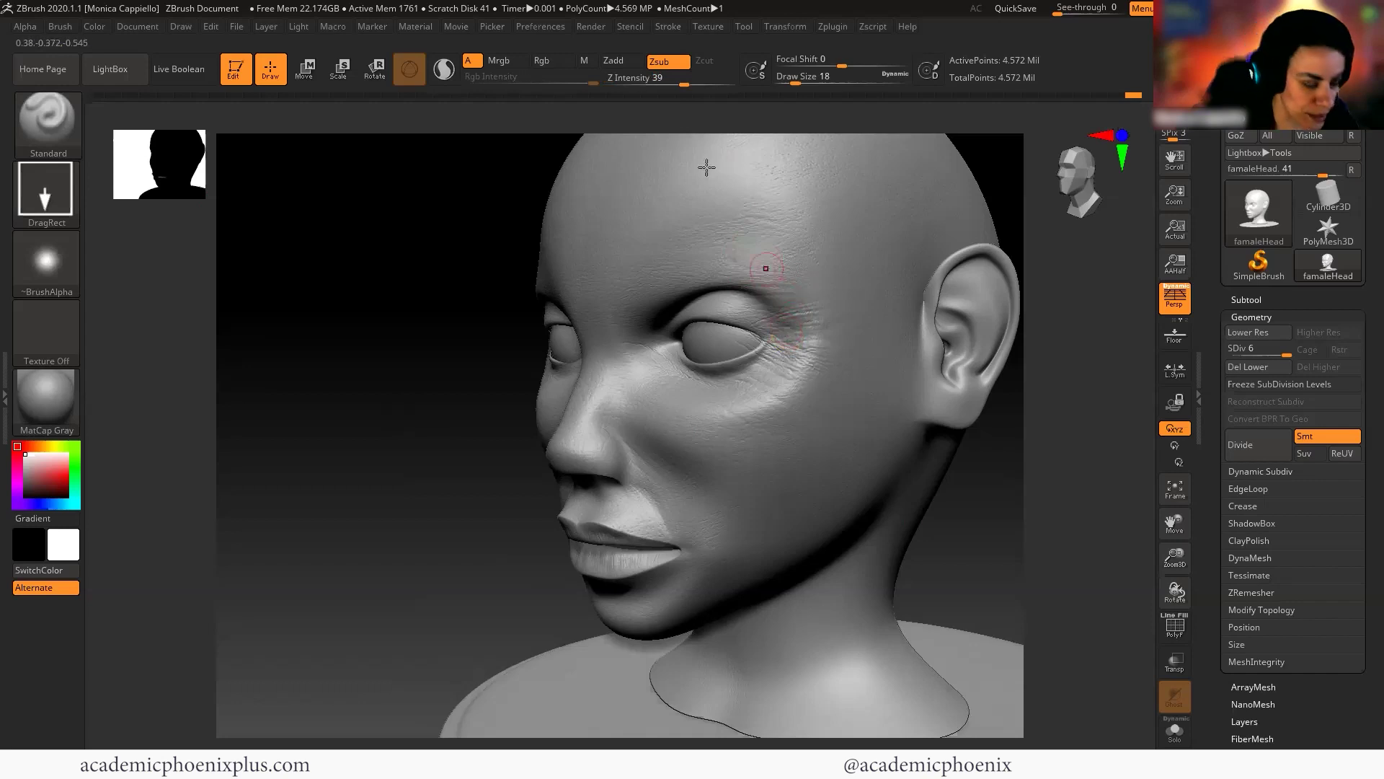
Switch the brush to Zadd and try small raised bumps on the face at Z Intensity 14 and 18
{"action": "left_click", "coordinate": [618, 61]}
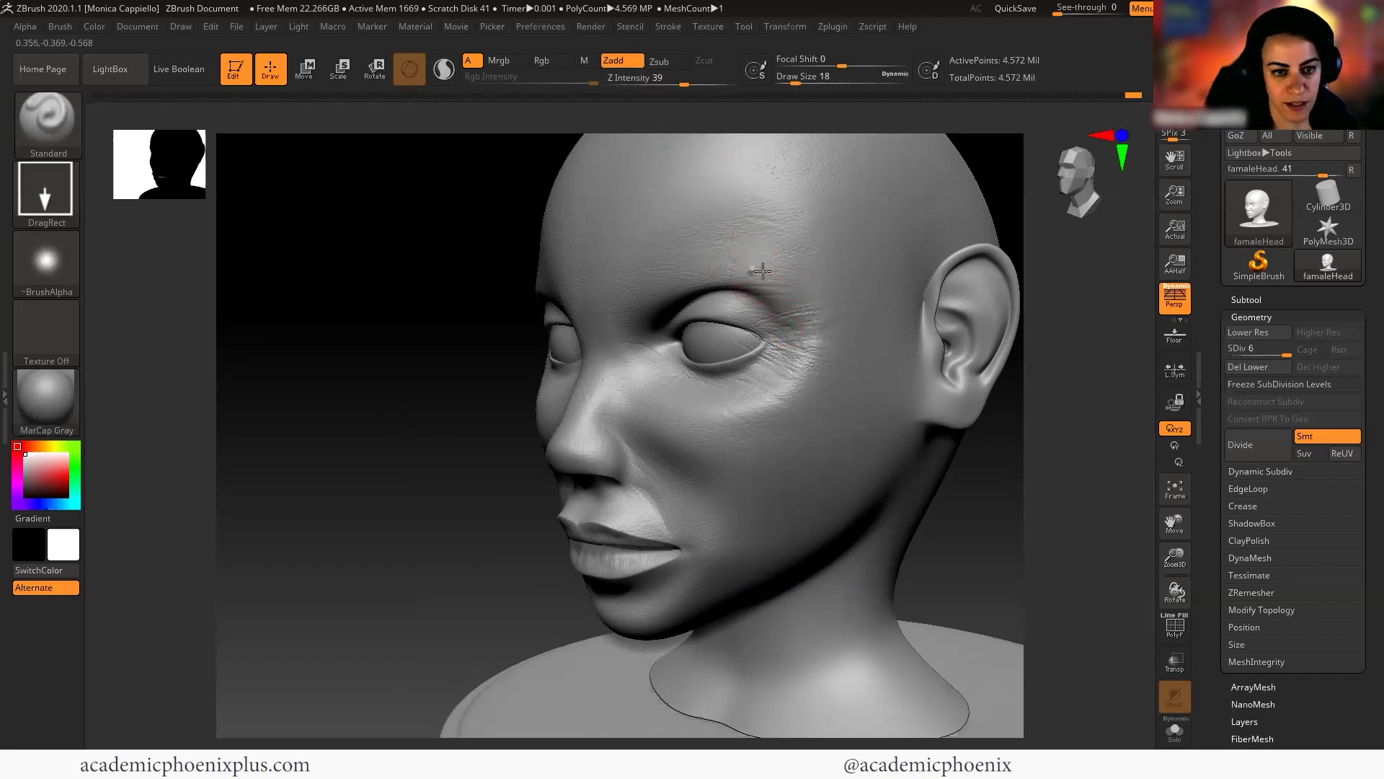
{"action": "left_click_drag", "start_coordinate": [410, 433], "coordinate": [511, 361]}
{"action": "key", "text": "ctrl+z"}
{"action": "left_click_drag", "start_coordinate": [672, 84], "coordinate": [667, 85]}
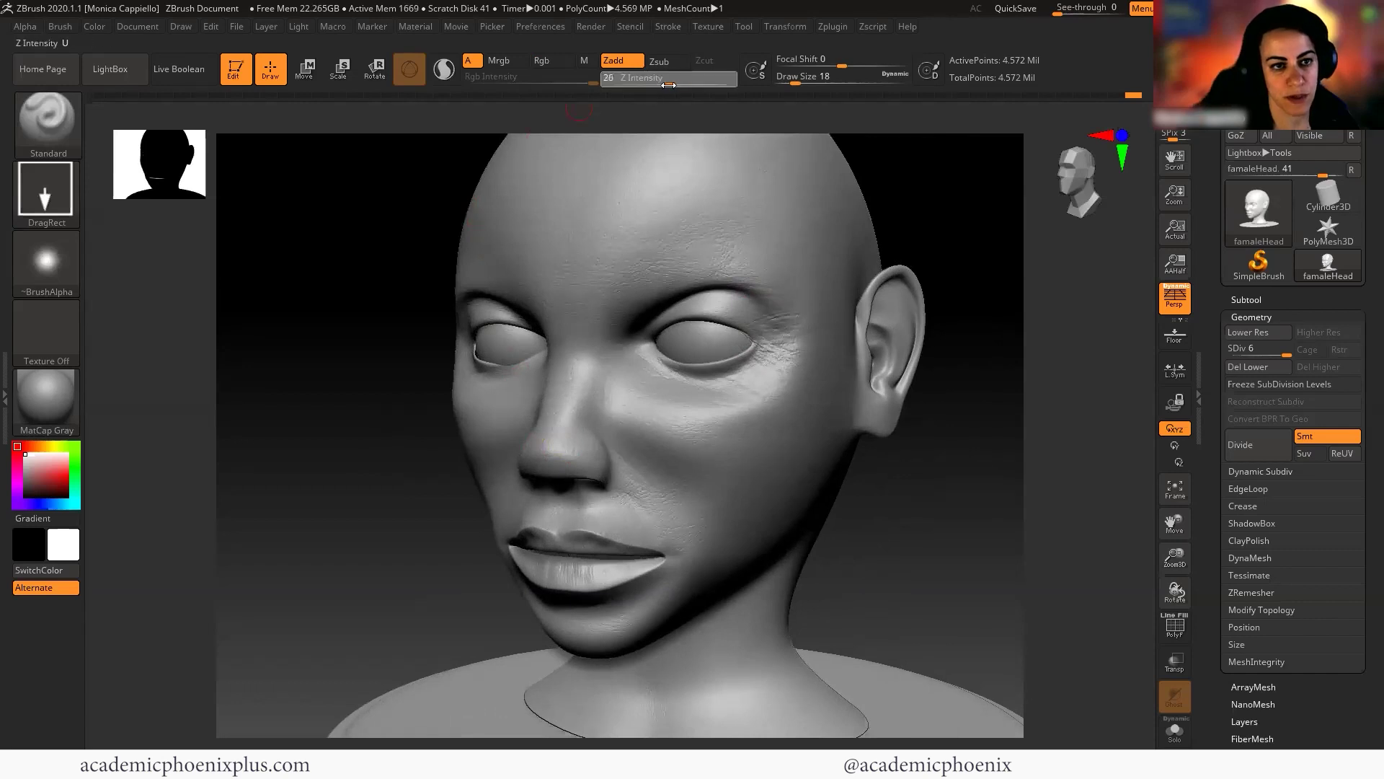
{"action": "type", "text": "14"}
{"action": "key", "text": "Return"}
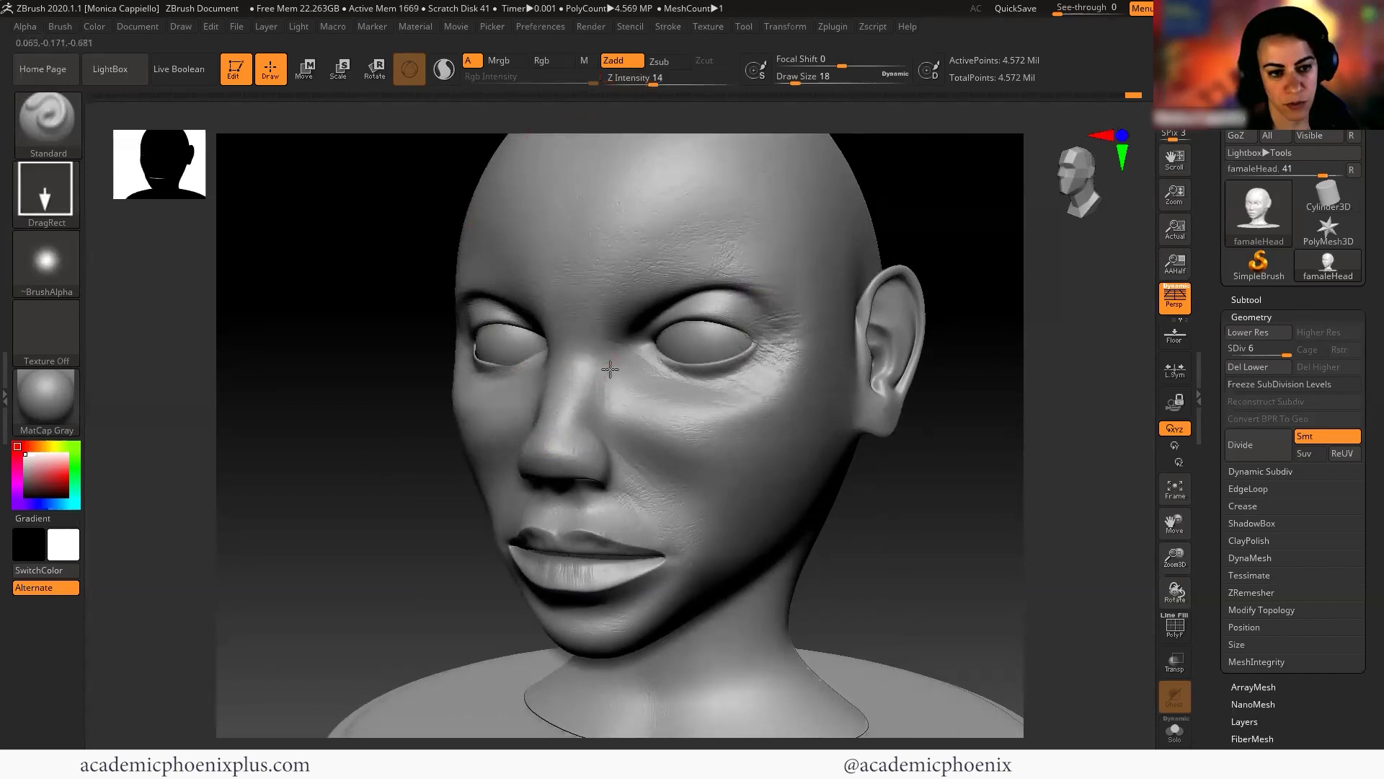
{"action": "key", "text": "ctrl"}
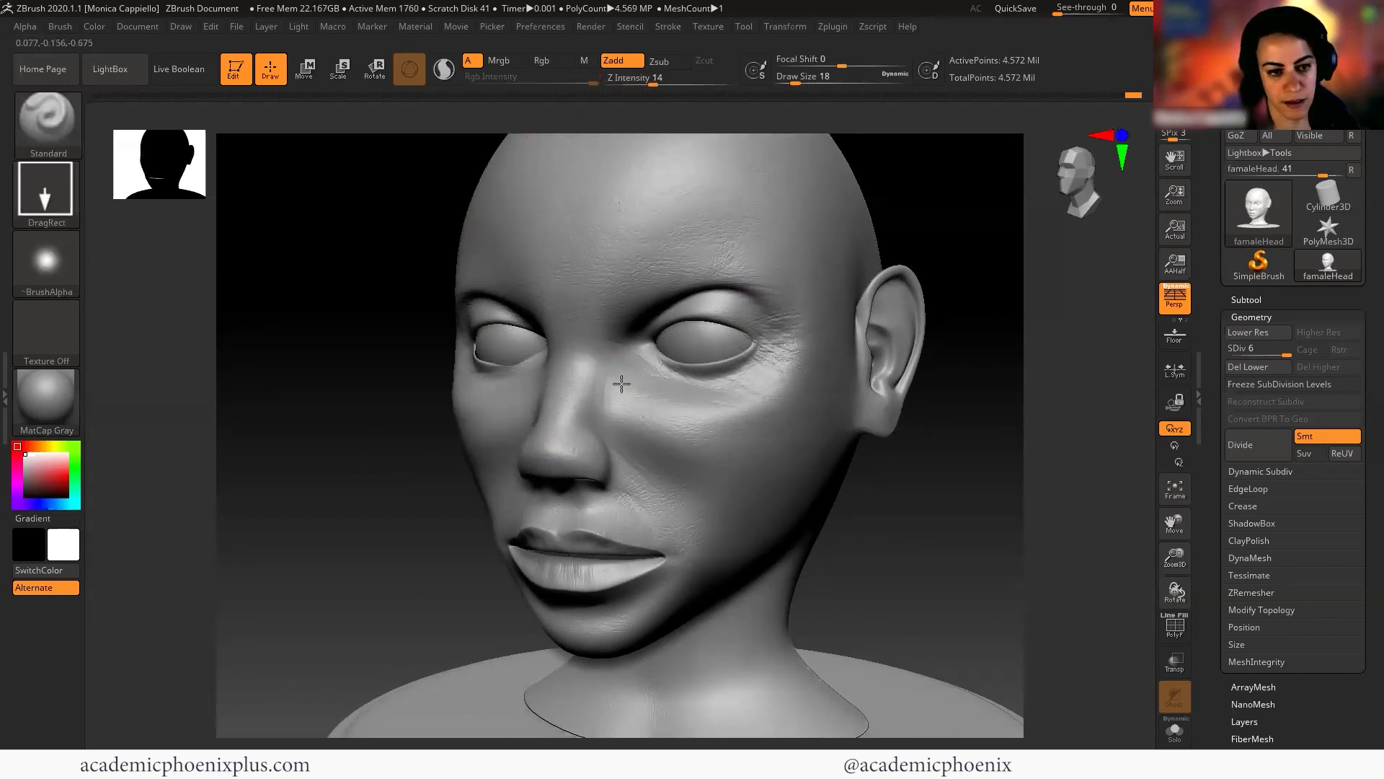
{"action": "key", "text": "ctrl"}
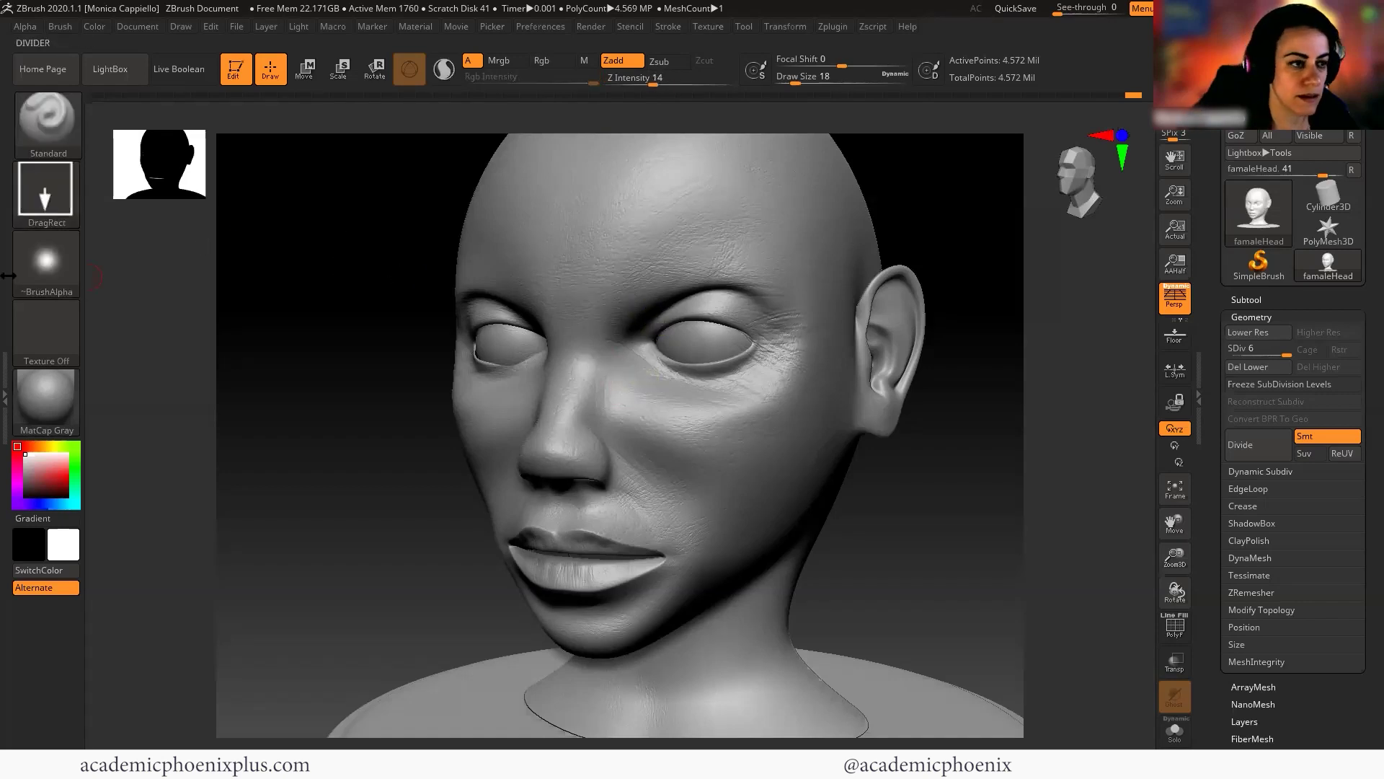
{"action": "left_click_drag", "start_coordinate": [653, 84], "coordinate": [658, 84]}
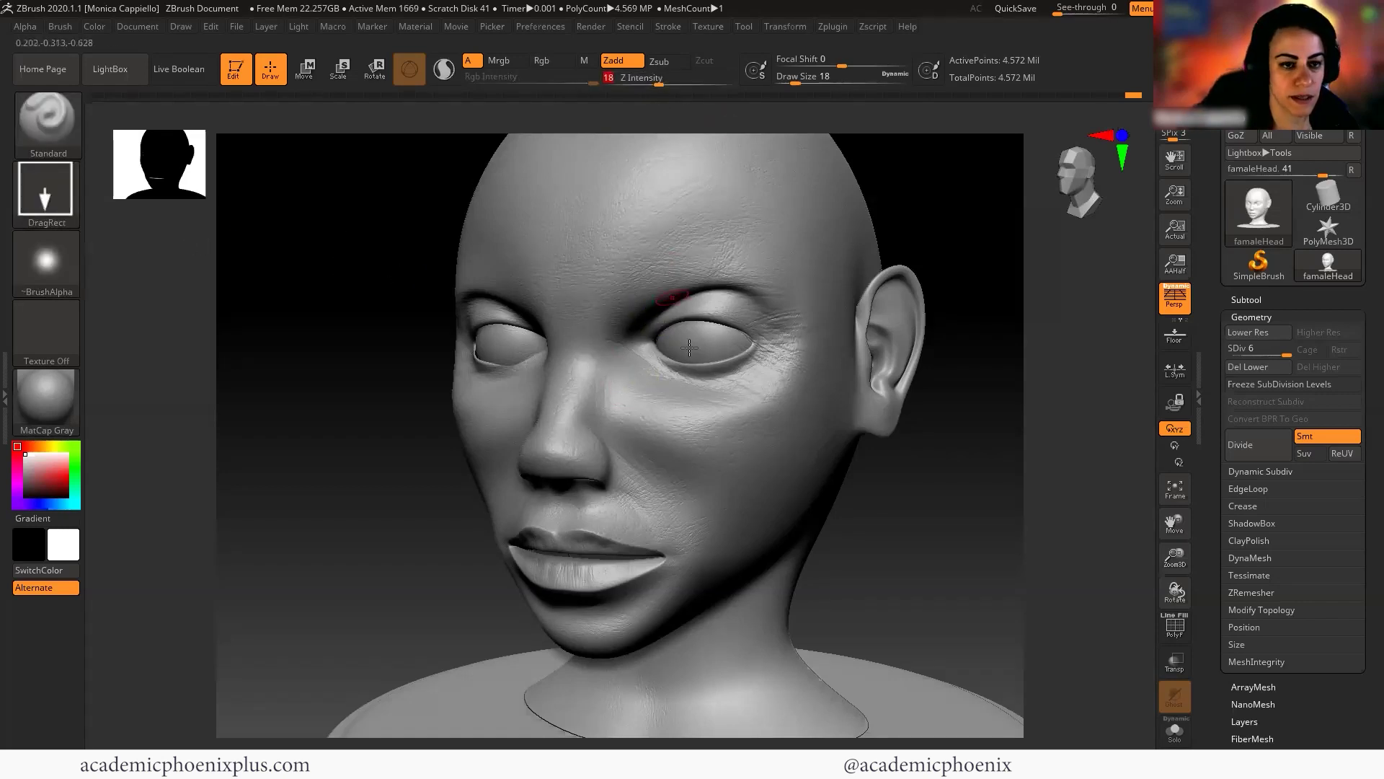
{"action": "key", "text": "ctrl"}
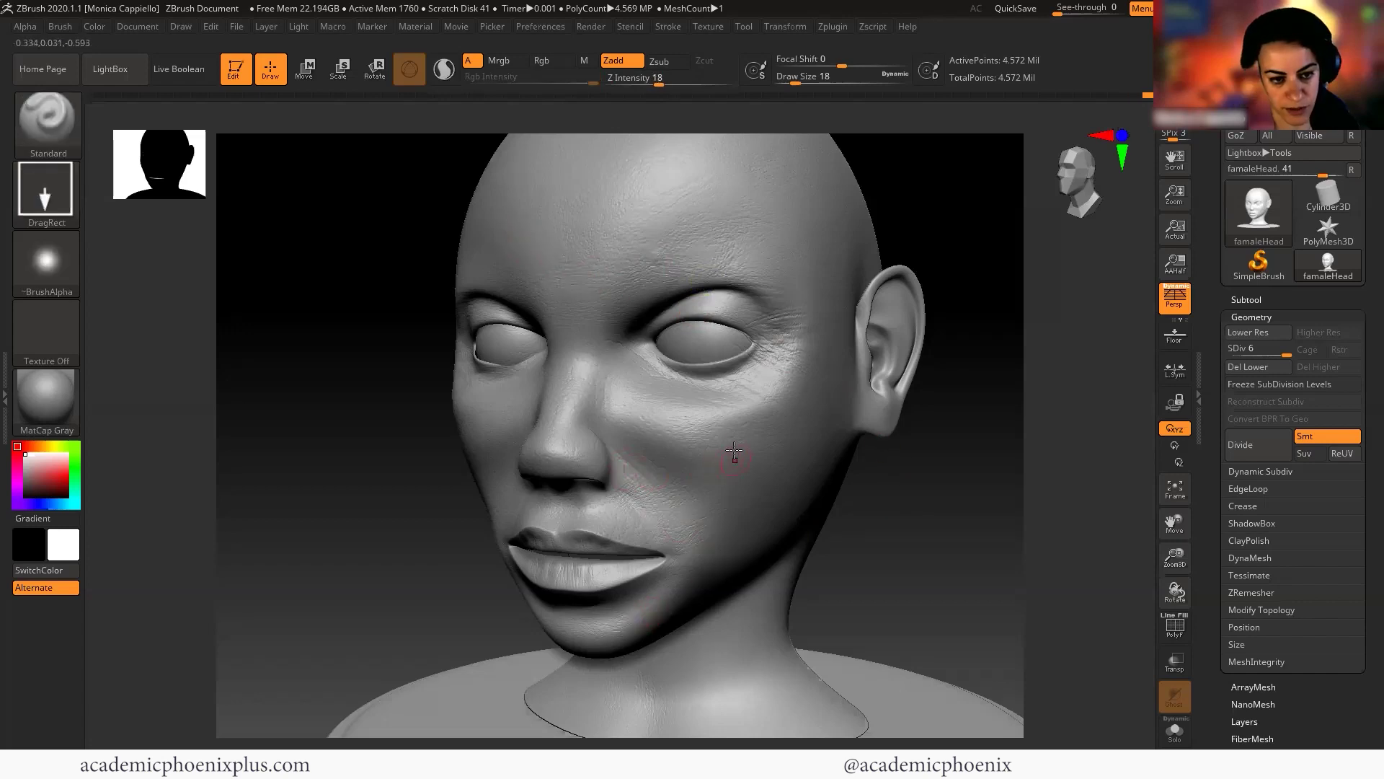
Raise the Z Intensity to 28 and stamp small raised bumps around the nose and cheeks
{"action": "left_click_drag", "start_coordinate": [964, 519], "coordinate": [1015, 516]}
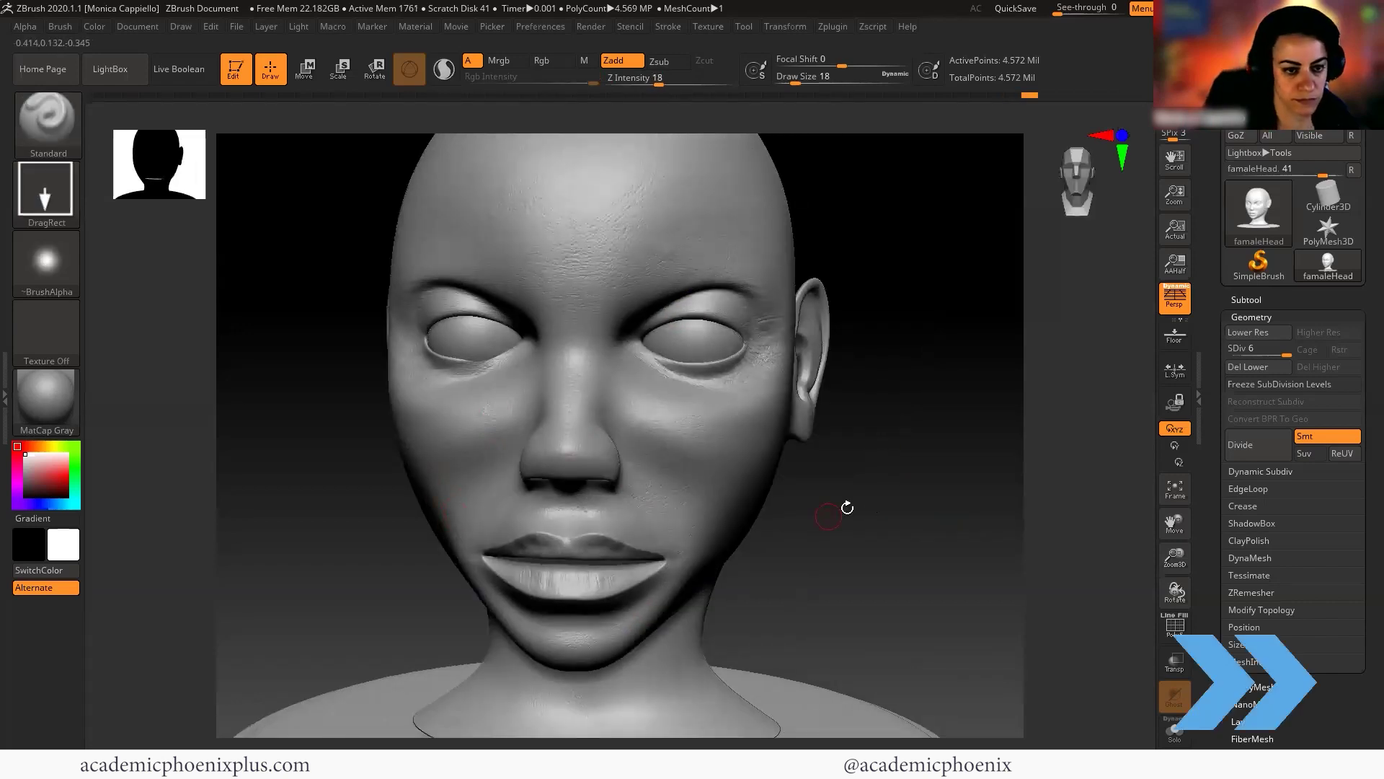
{"action": "right_click_drag", "start_coordinate": [844, 504], "coordinate": [306, 416]}
{"action": "mouse_move", "coordinate": [621, 653]}
{"action": "right_mouse_down"}
{"action": "mouse_move", "coordinate": [686, 646]}
{"action": "mouse_move", "coordinate": [671, 638]}
{"action": "right_mouse_up"}
{"action": "left_click_drag", "start_coordinate": [659, 85], "coordinate": [672, 85]}
{"action": "left_click_drag", "start_coordinate": [890, 434], "coordinate": [824, 440]}
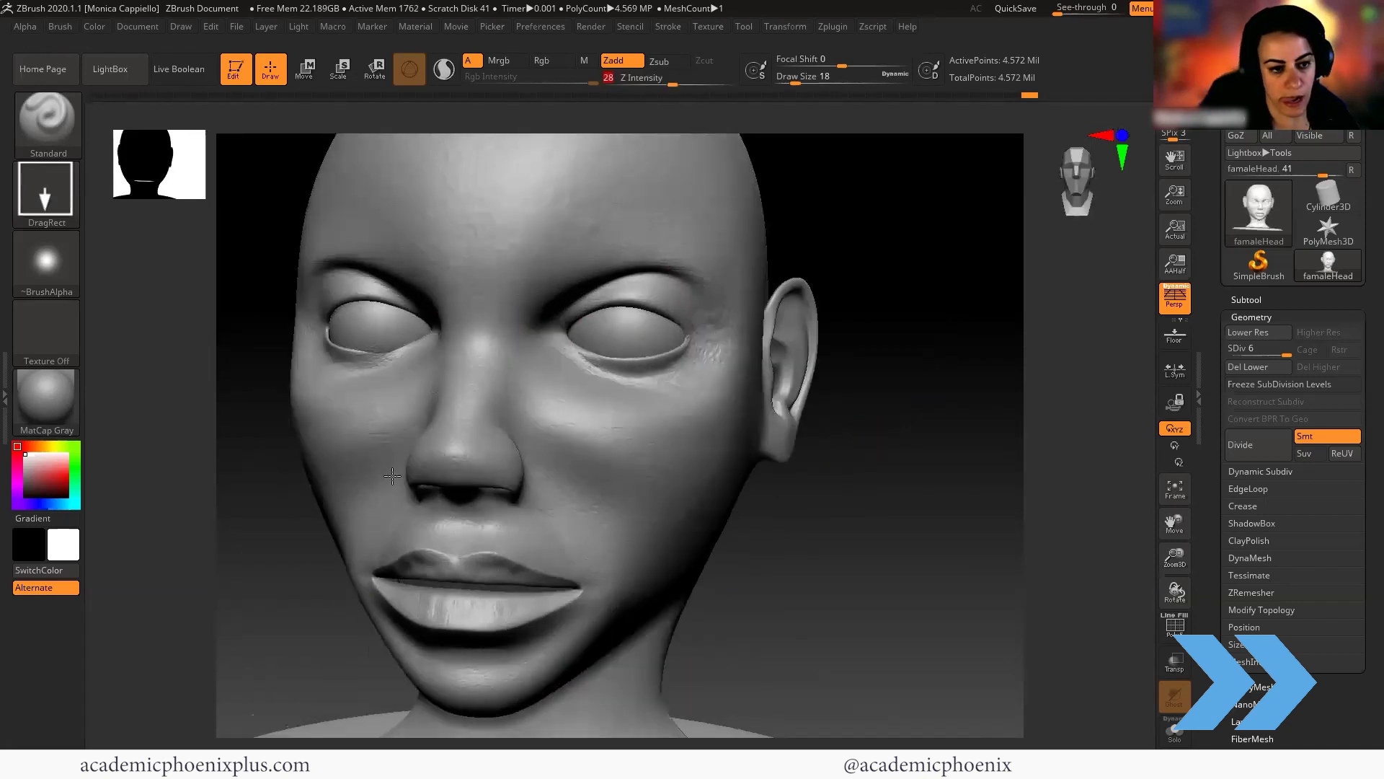
{"action": "left_click_drag", "start_coordinate": [476, 454], "coordinate": [486, 462]}
{"action": "left_click_drag", "start_coordinate": [833, 579], "coordinate": [731, 570]}
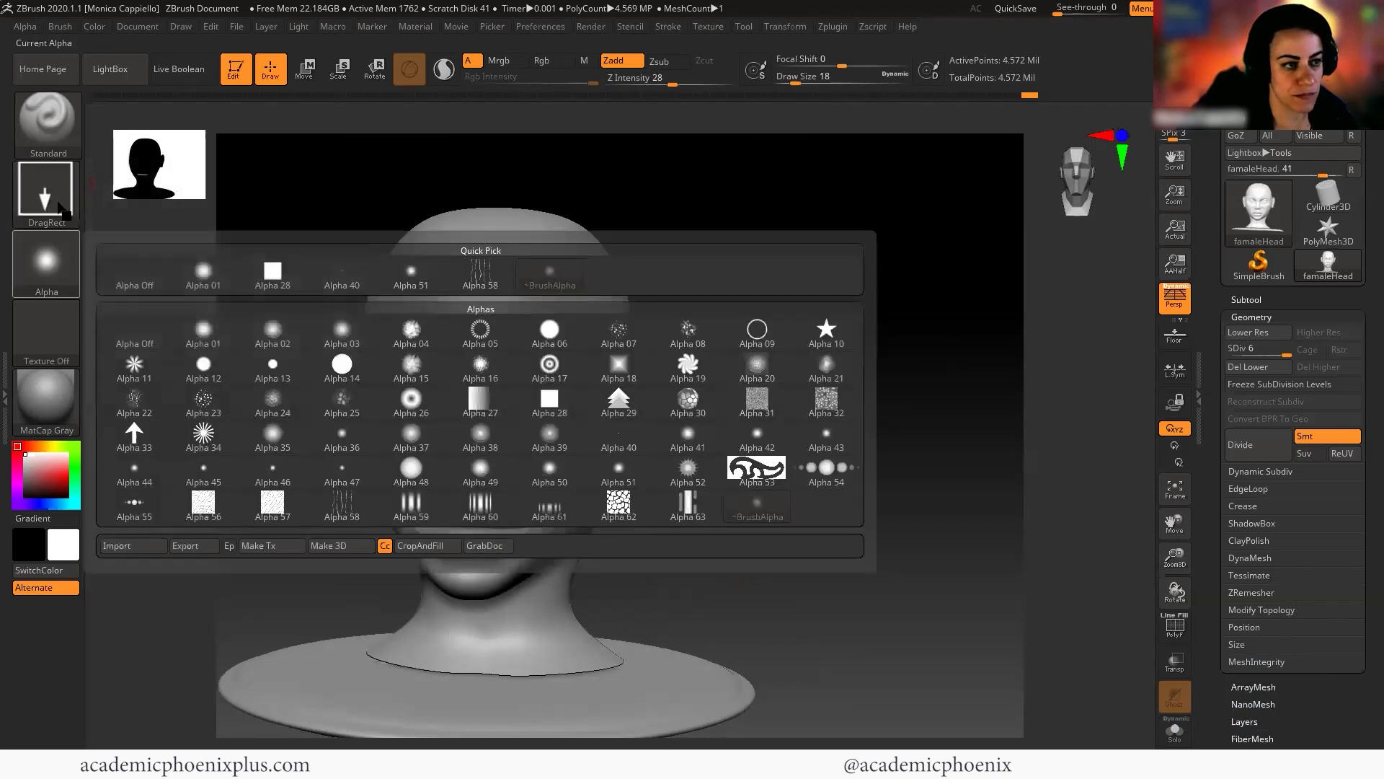
Switch to the DamStandard brush and carve subtle lines beside the eye and mouth, raising the Z Intensity to 22
{"action": "left_click", "coordinate": [45, 193]}
{"action": "left_click", "coordinate": [271, 205]}
{"action": "key", "text": "b"}
{"action": "key", "text": "d"}
{"action": "key", "text": "s"}
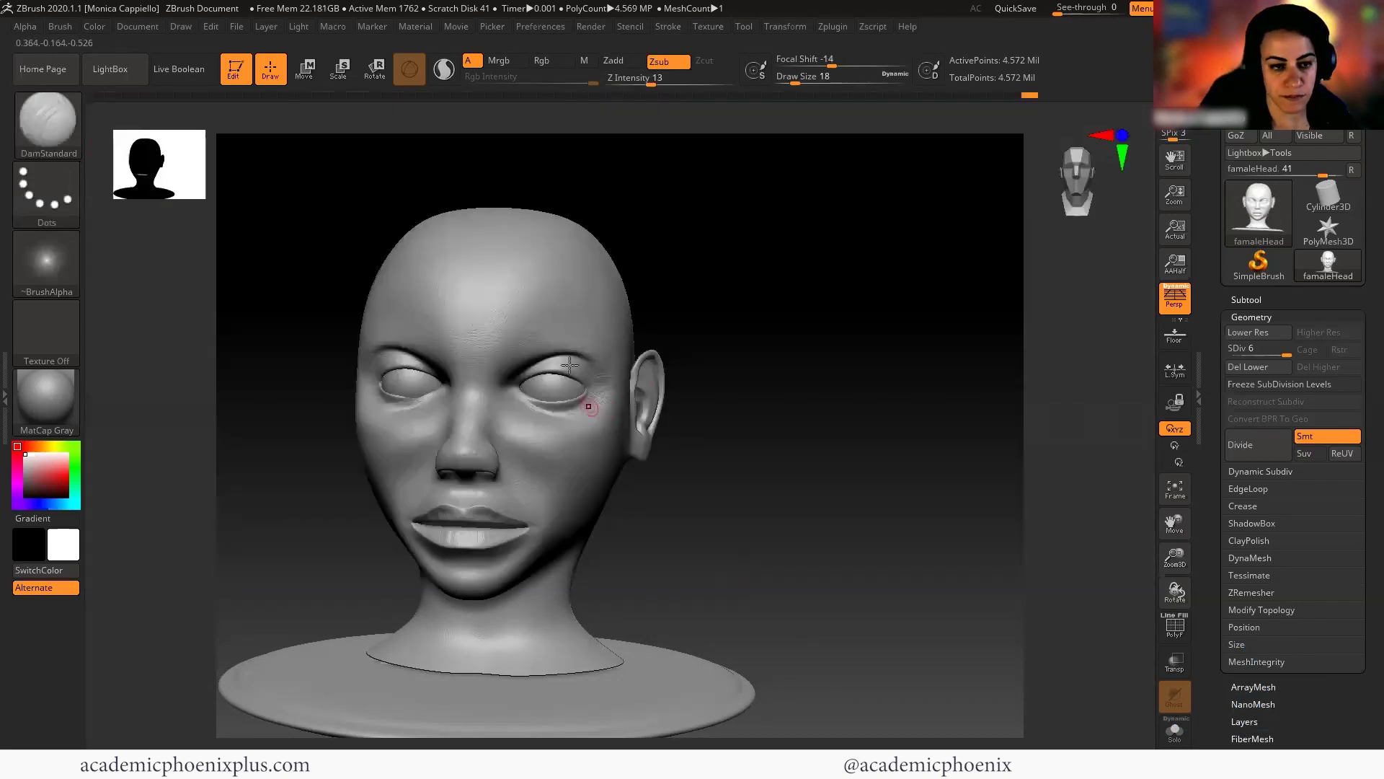
{"action": "left_click_drag", "start_coordinate": [585, 392], "coordinate": [587, 408]}
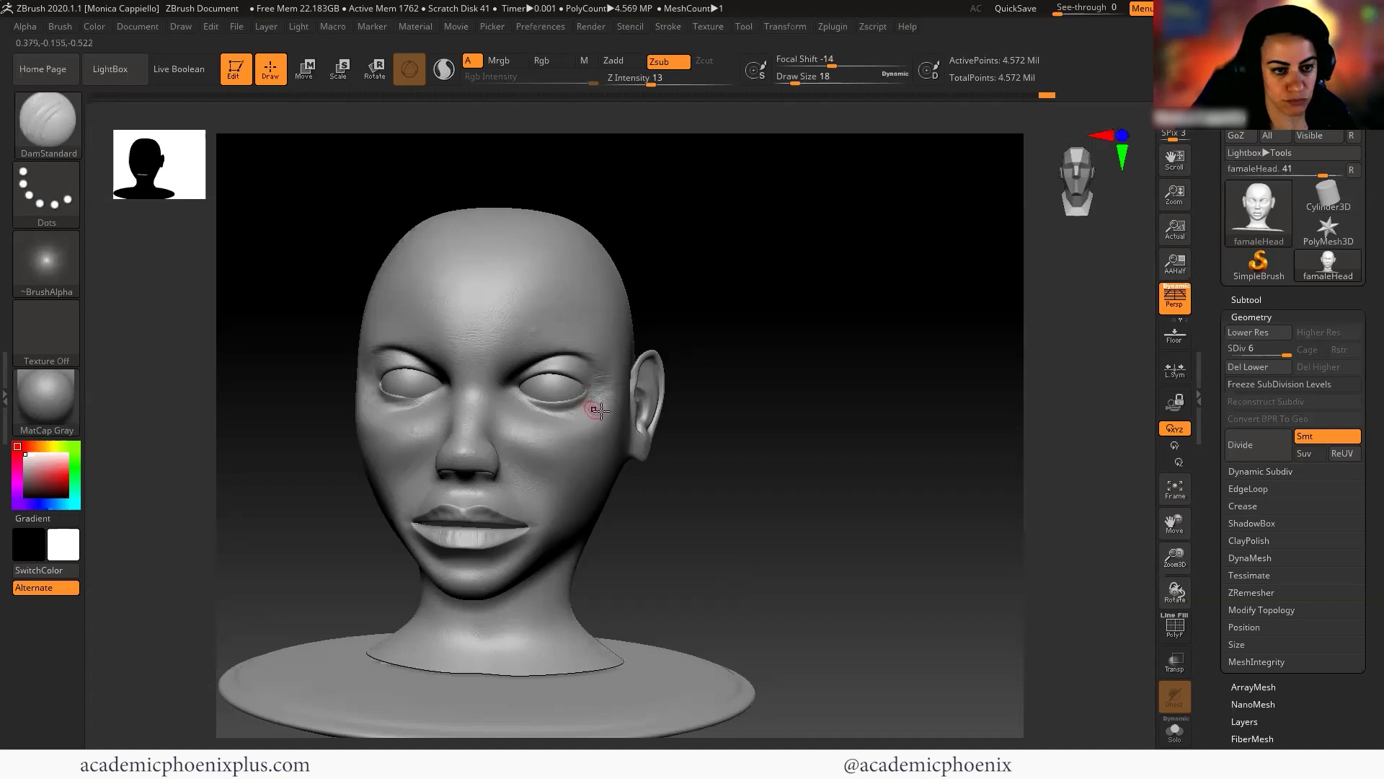
{"action": "left_click_drag", "start_coordinate": [651, 84], "coordinate": [664, 85]}
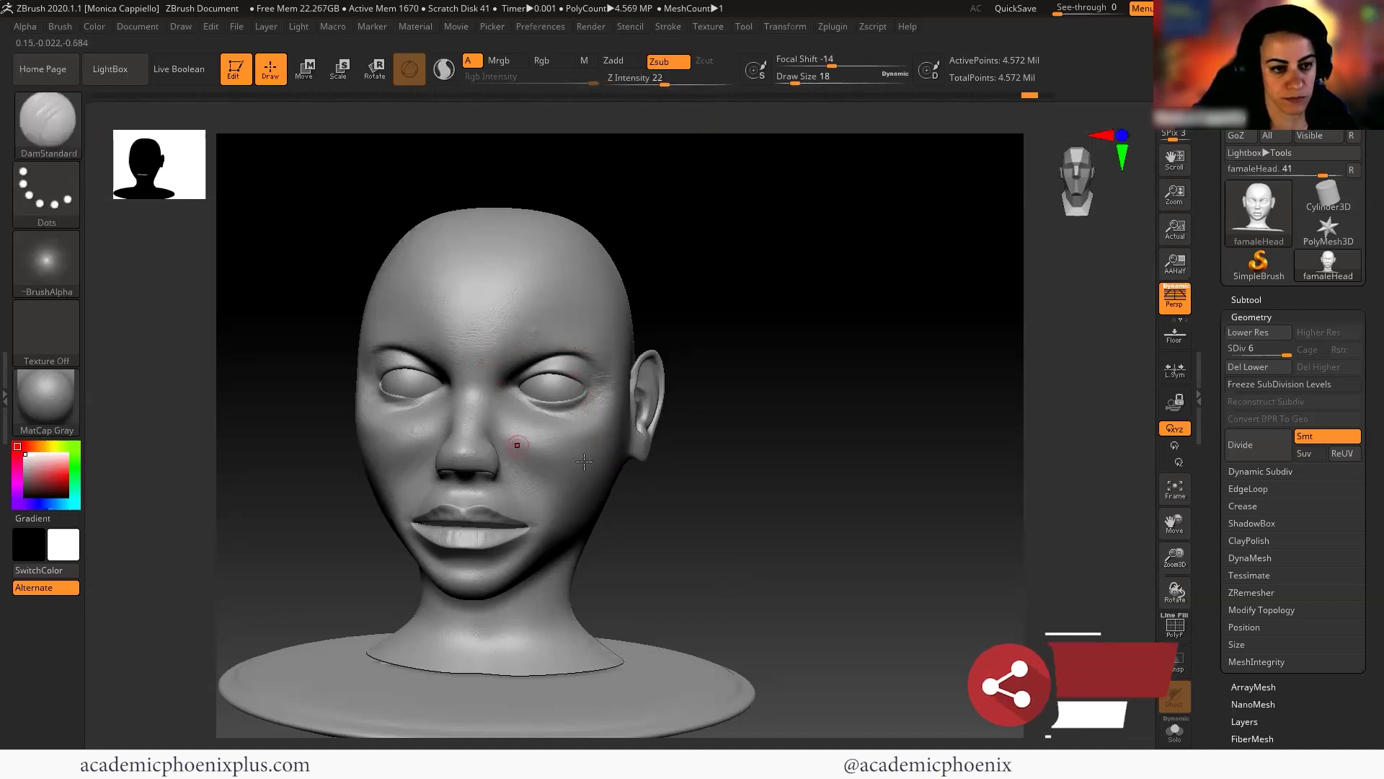
{"action": "left_click_drag", "start_coordinate": [532, 484], "coordinate": [539, 473]}
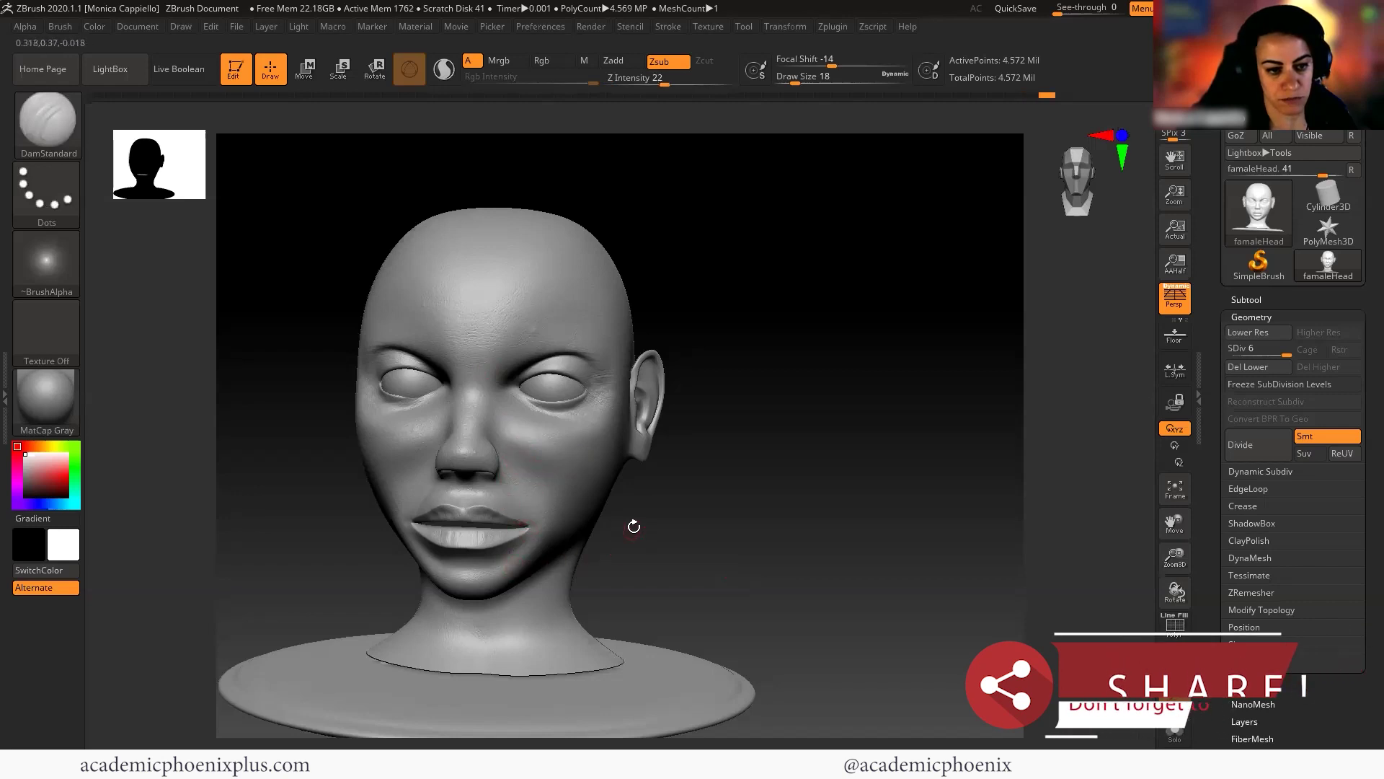
Examine the skin detail on the head from several angles
{"action": "key", "text": "ctrl"}
{"action": "left_click_drag", "start_coordinate": [768, 420], "coordinate": [643, 466]}
{"action": "left_click_drag", "start_coordinate": [685, 519], "coordinate": [628, 410]}
{"action": "left_click_drag", "start_coordinate": [794, 470], "coordinate": [655, 519]}
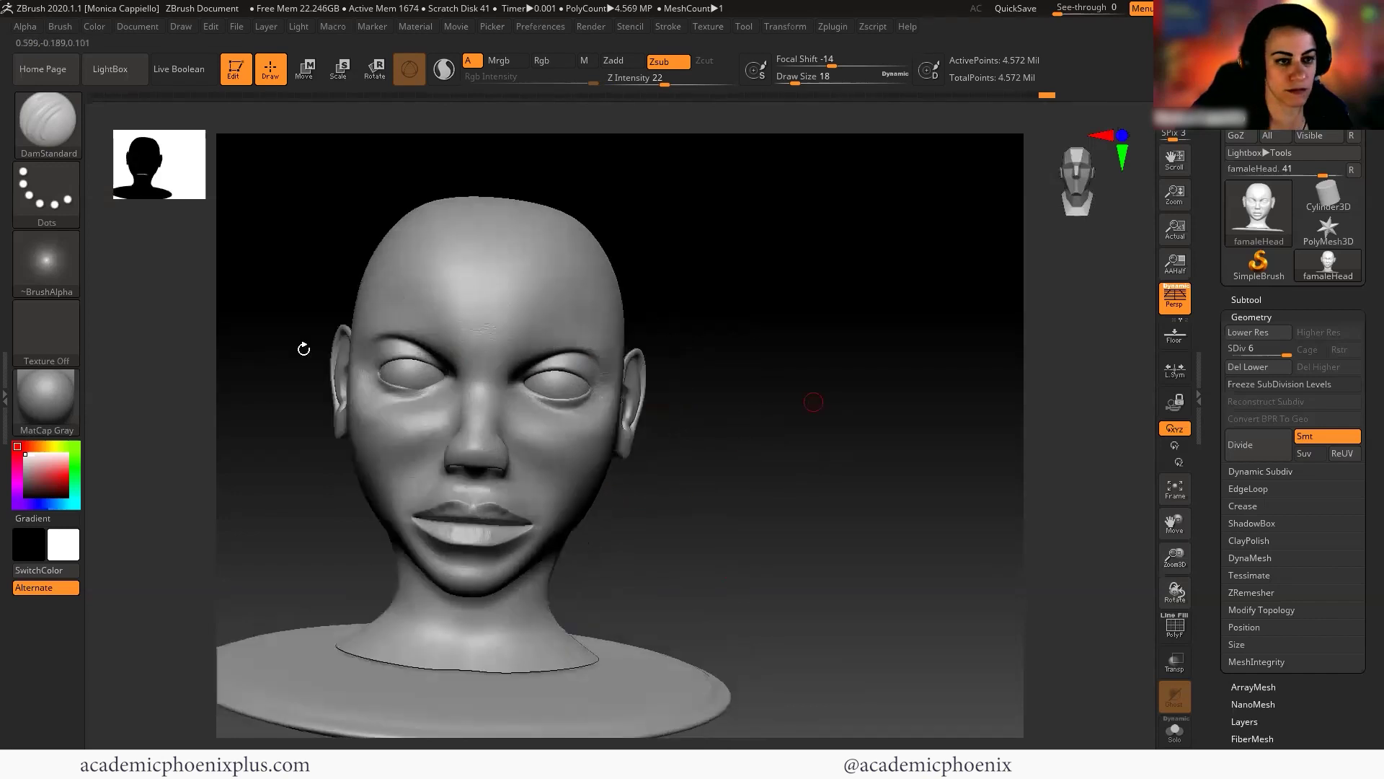
{"action": "key", "text": "ctrl"}
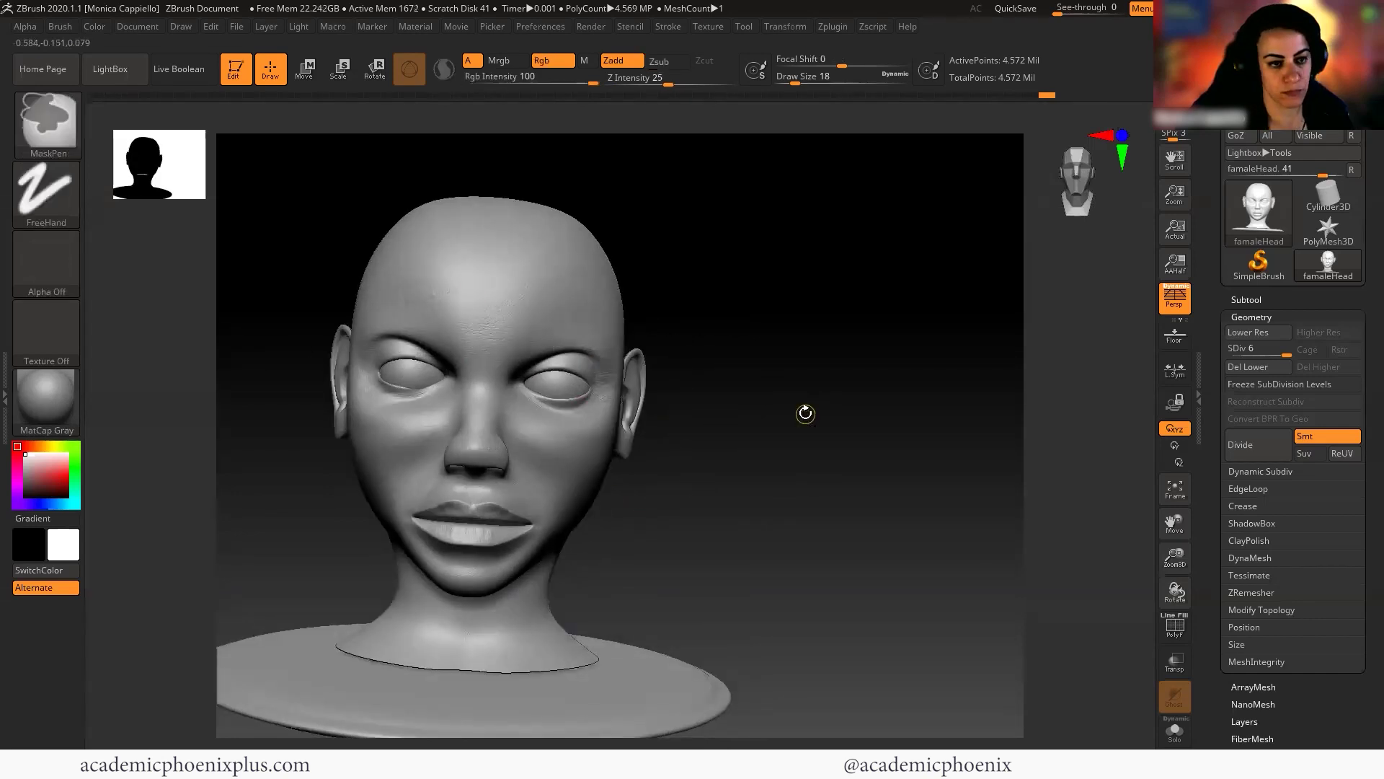
{"action": "left_click_drag", "start_coordinate": [822, 427], "coordinate": [816, 457]}
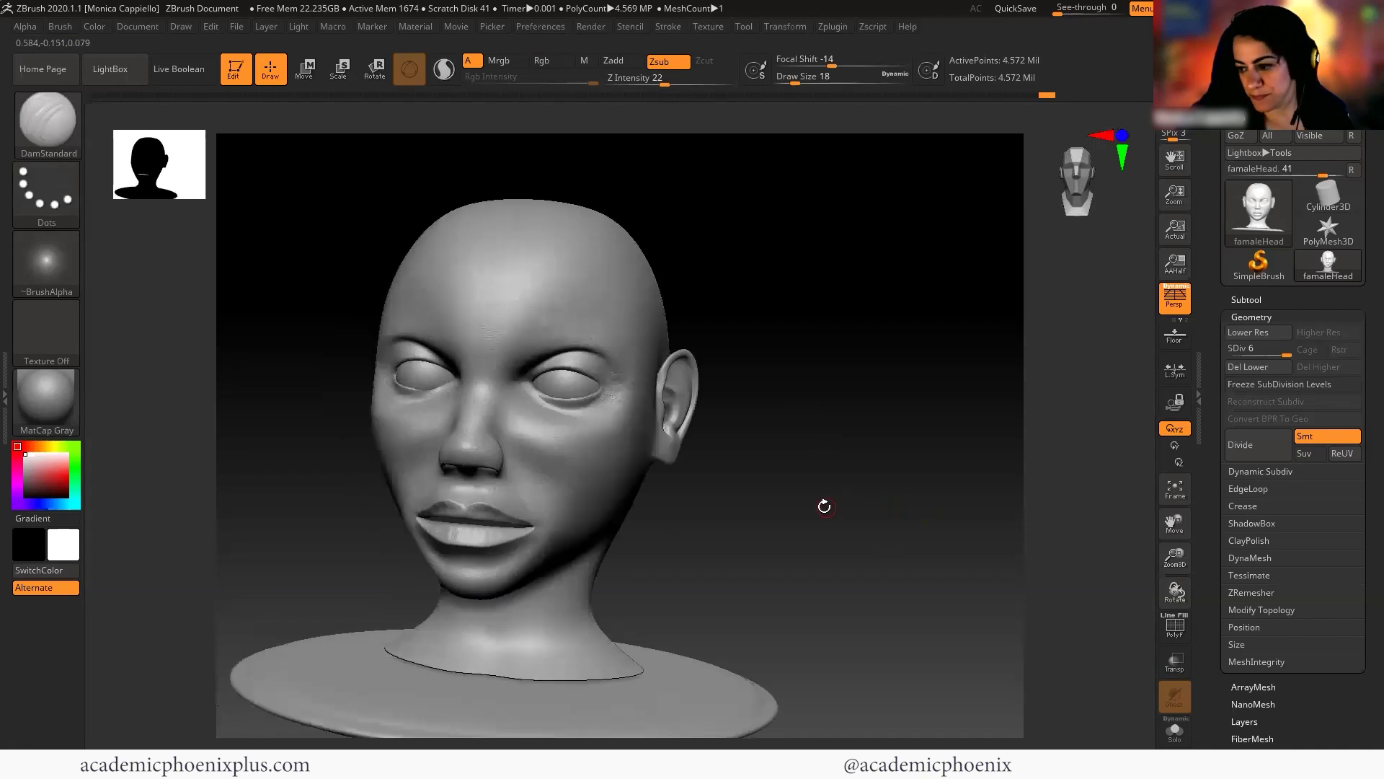
{"action": "left_click_drag", "start_coordinate": [819, 501], "coordinate": [919, 478]}
{"action": "key", "text": "alt+Tab"}
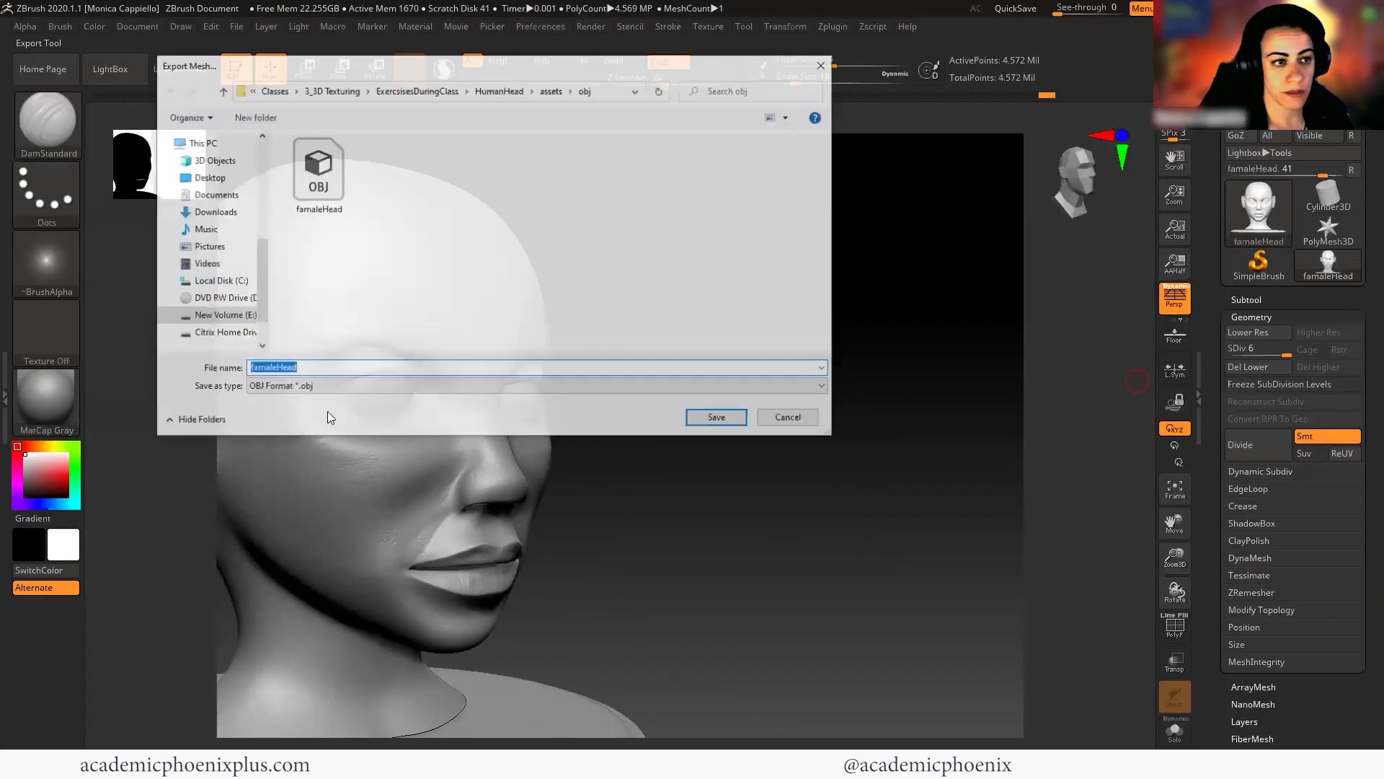
Export the sculpted head in OBJ format as HP_femaleHead
{"action": "left_click", "coordinate": [250, 375]}
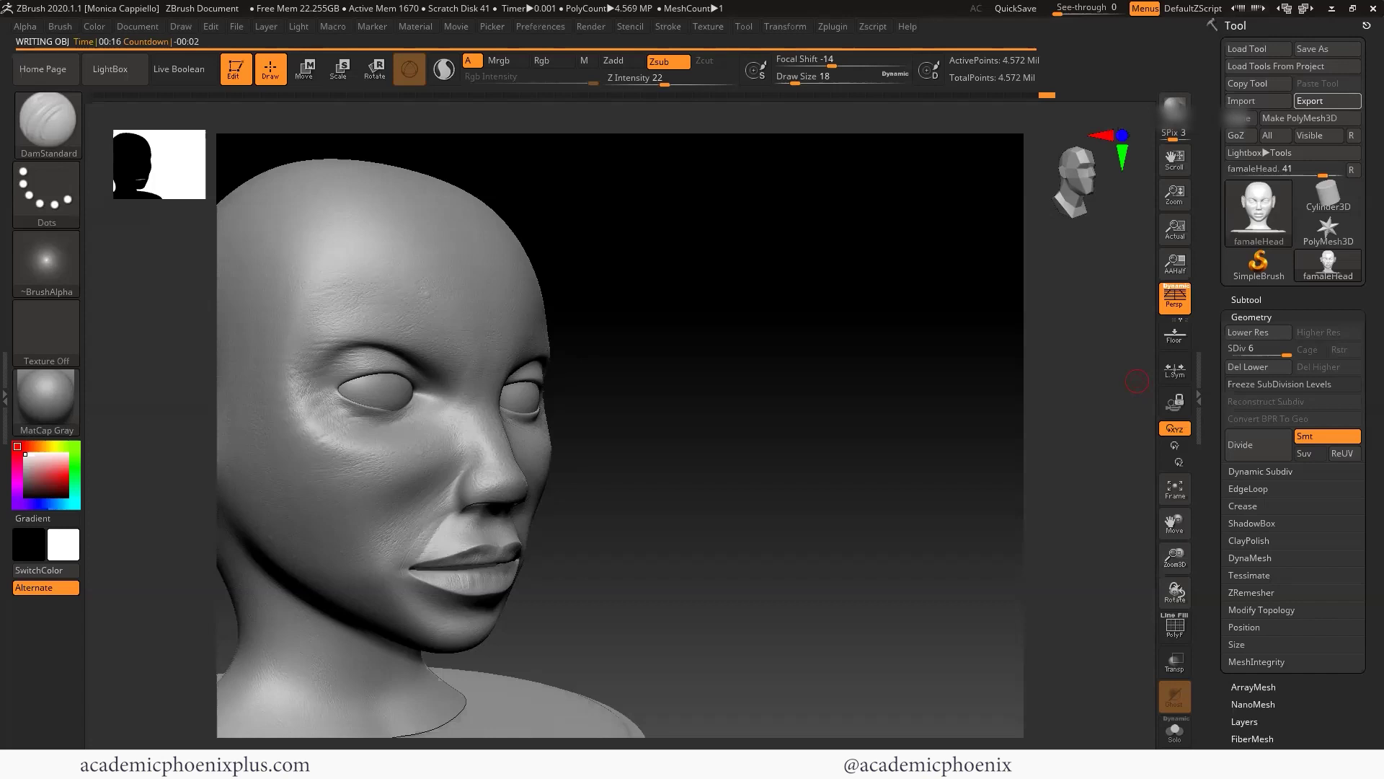
In Substance Painter, open the mesh map baking settings and set the output size to 2048
{"action": "mouse_move", "coordinate": [1283, 271]}
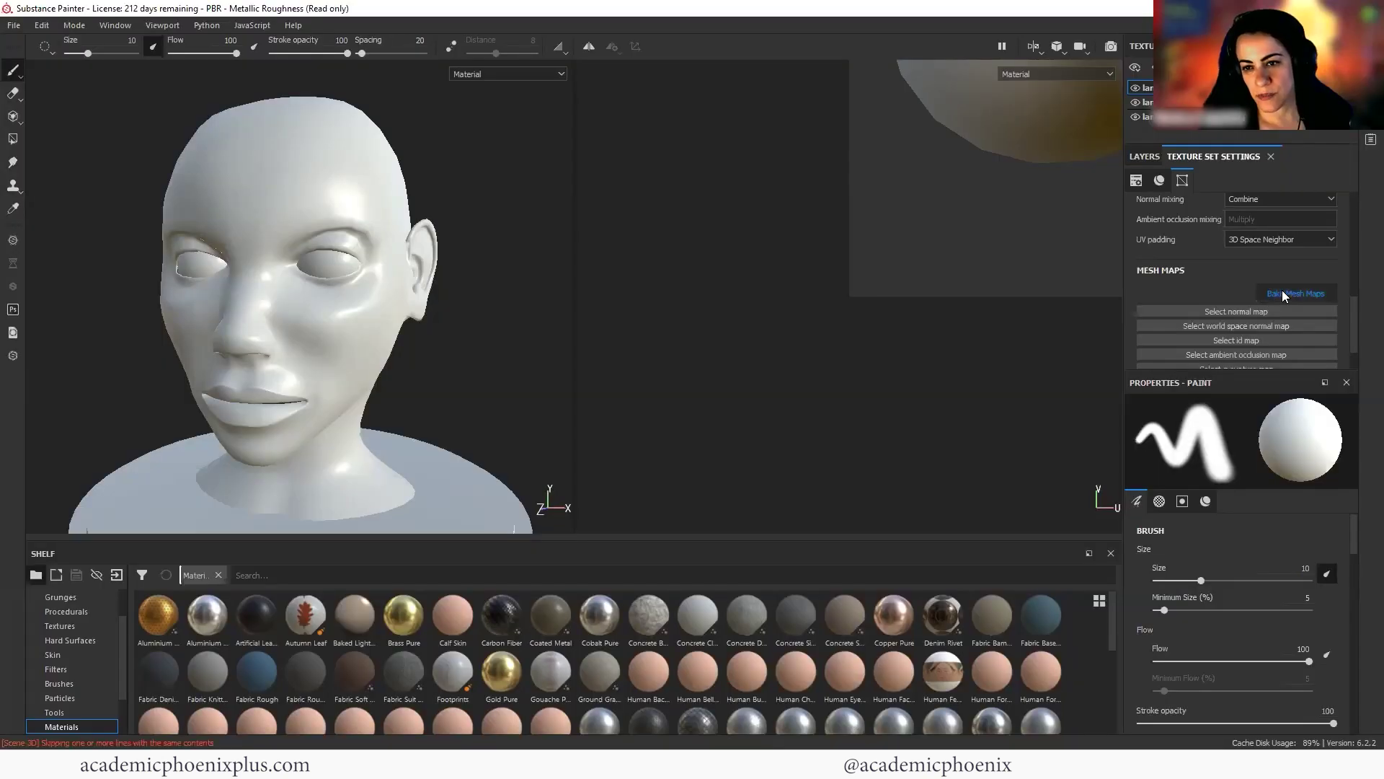
{"action": "left_click", "coordinate": [1283, 295]}
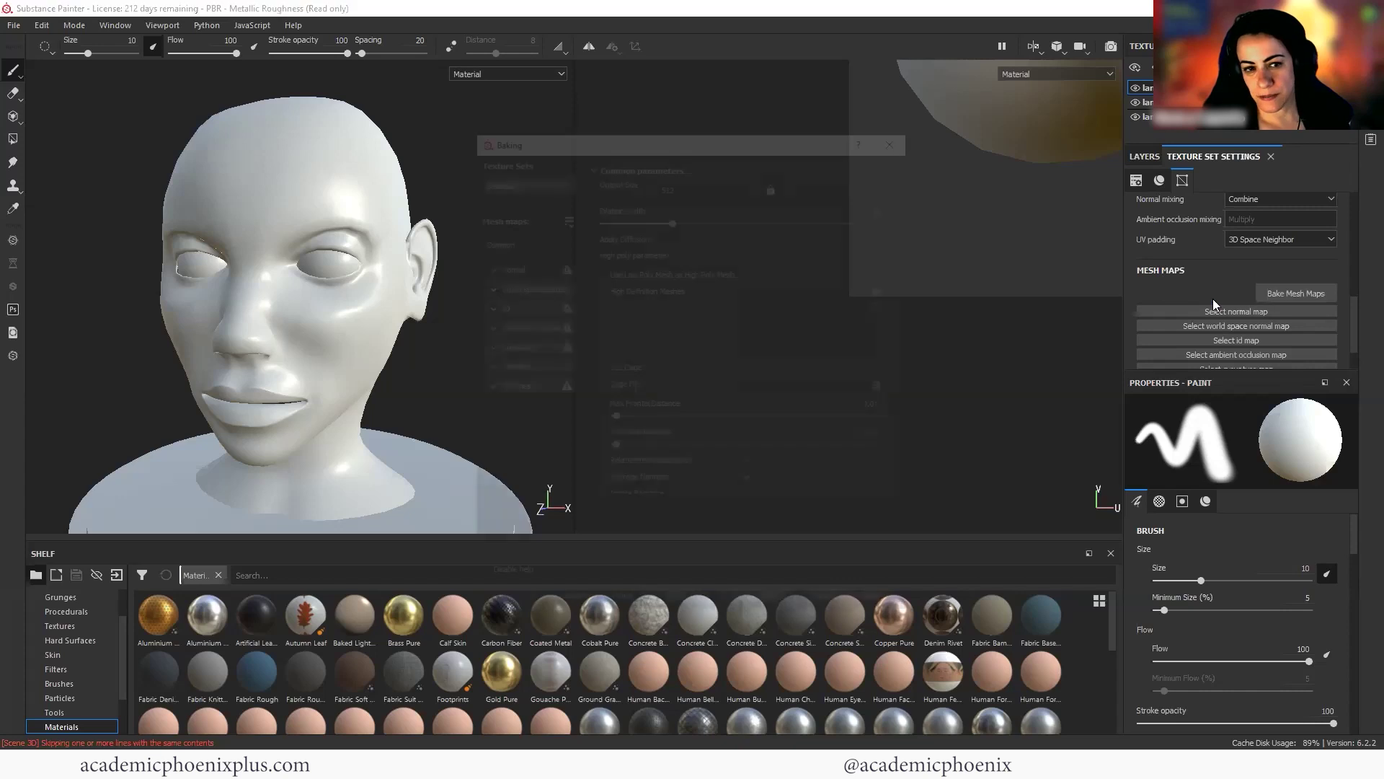
{"action": "left_click", "coordinate": [684, 185]}
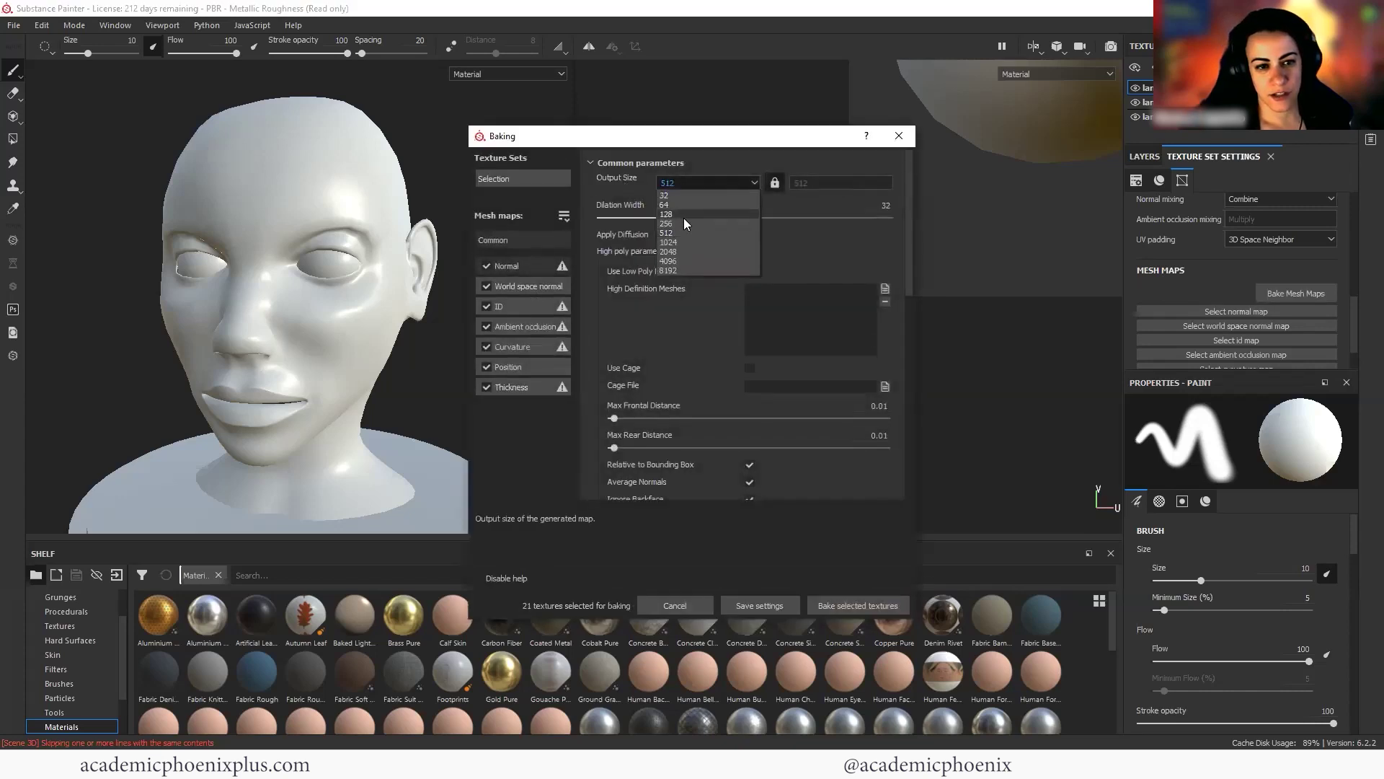
{"action": "left_click", "coordinate": [678, 252]}
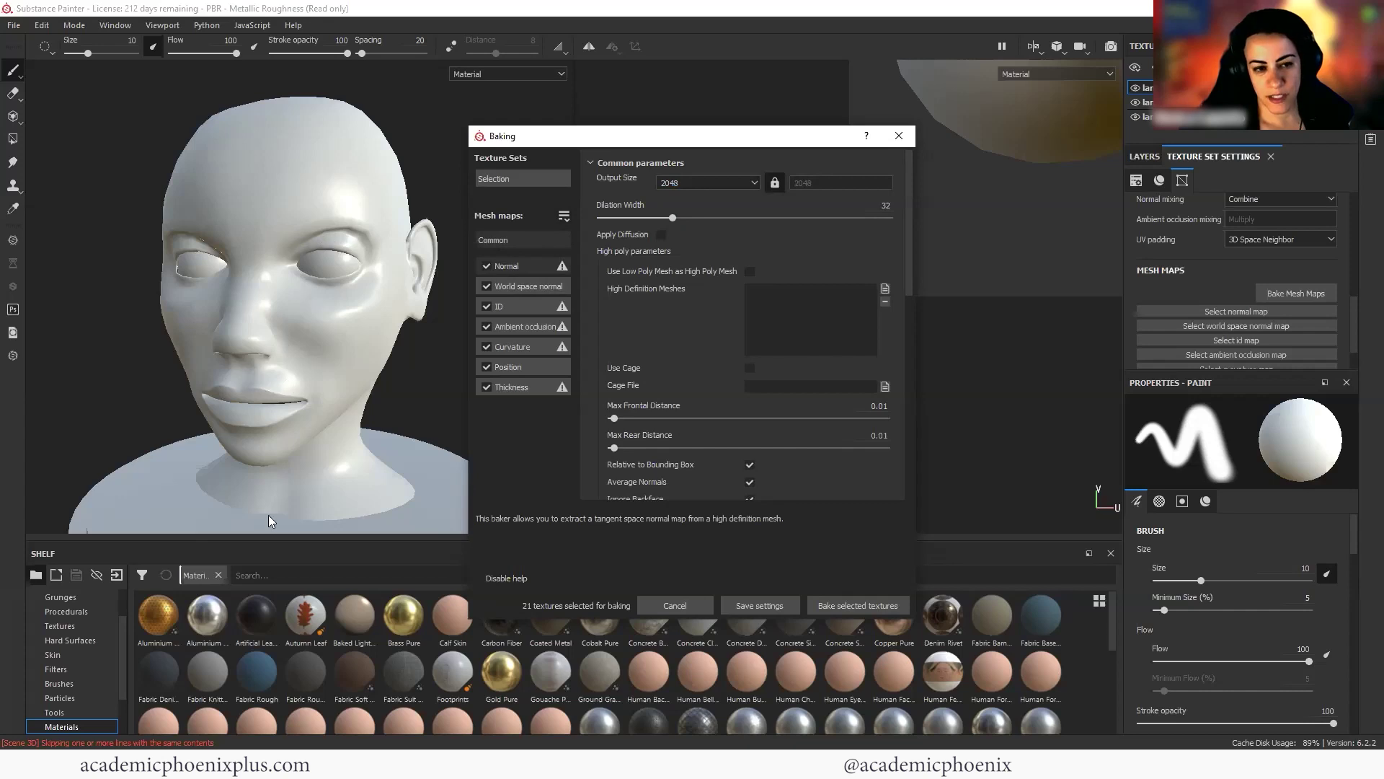
Enable Use Low Poly Mesh as High Poly Mesh and add HP_femaleHead as the high definition mesh
{"action": "left_click", "coordinate": [750, 272]}
{"action": "left_click", "coordinate": [885, 288]}
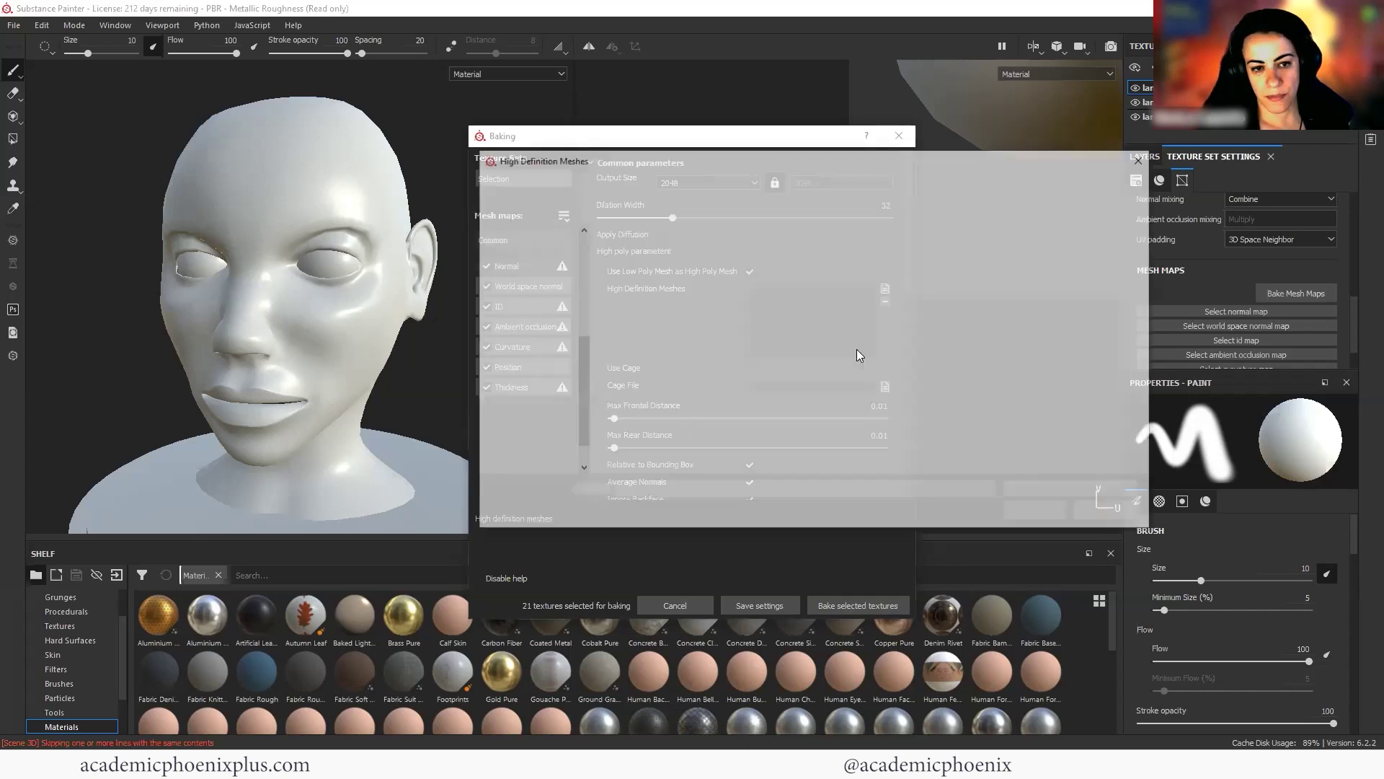
{"action": "left_click", "coordinate": [718, 270]}
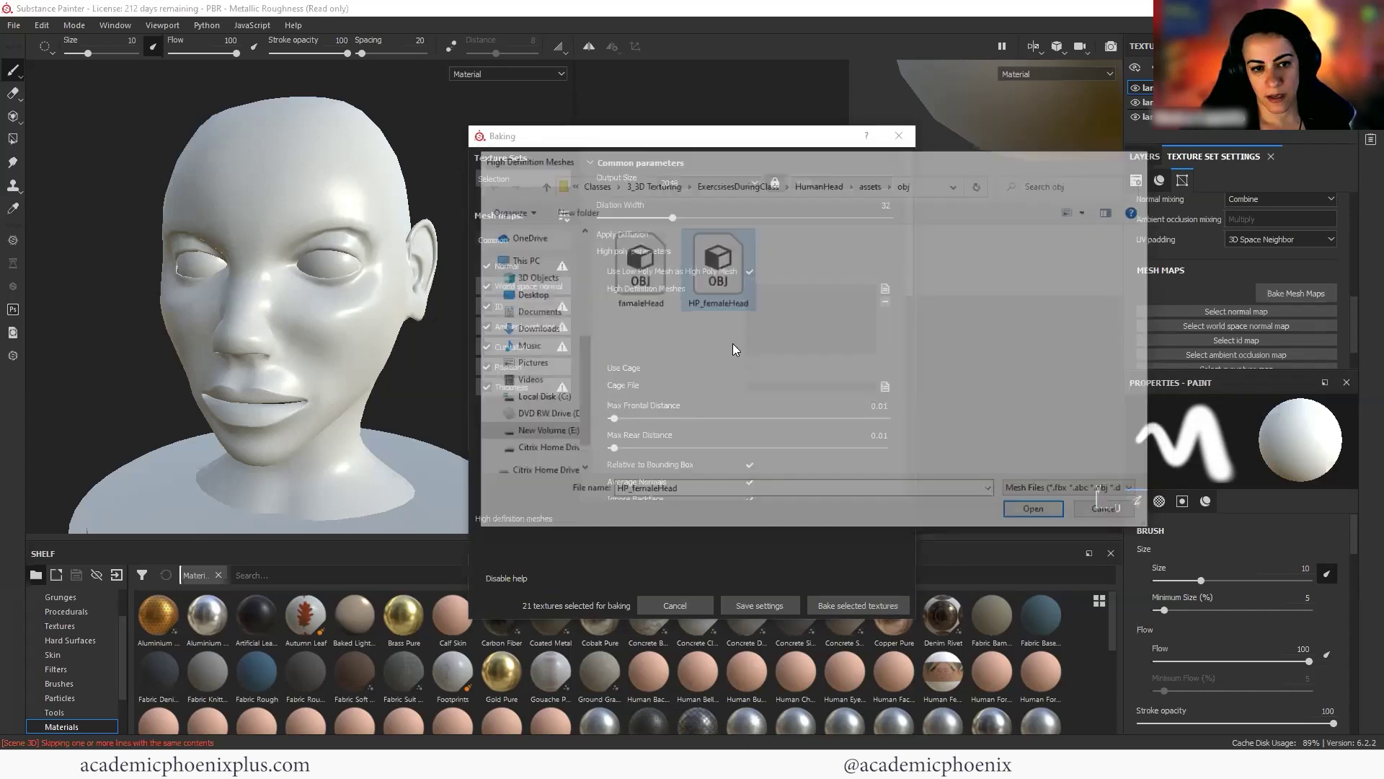
{"action": "key", "text": "Return"}
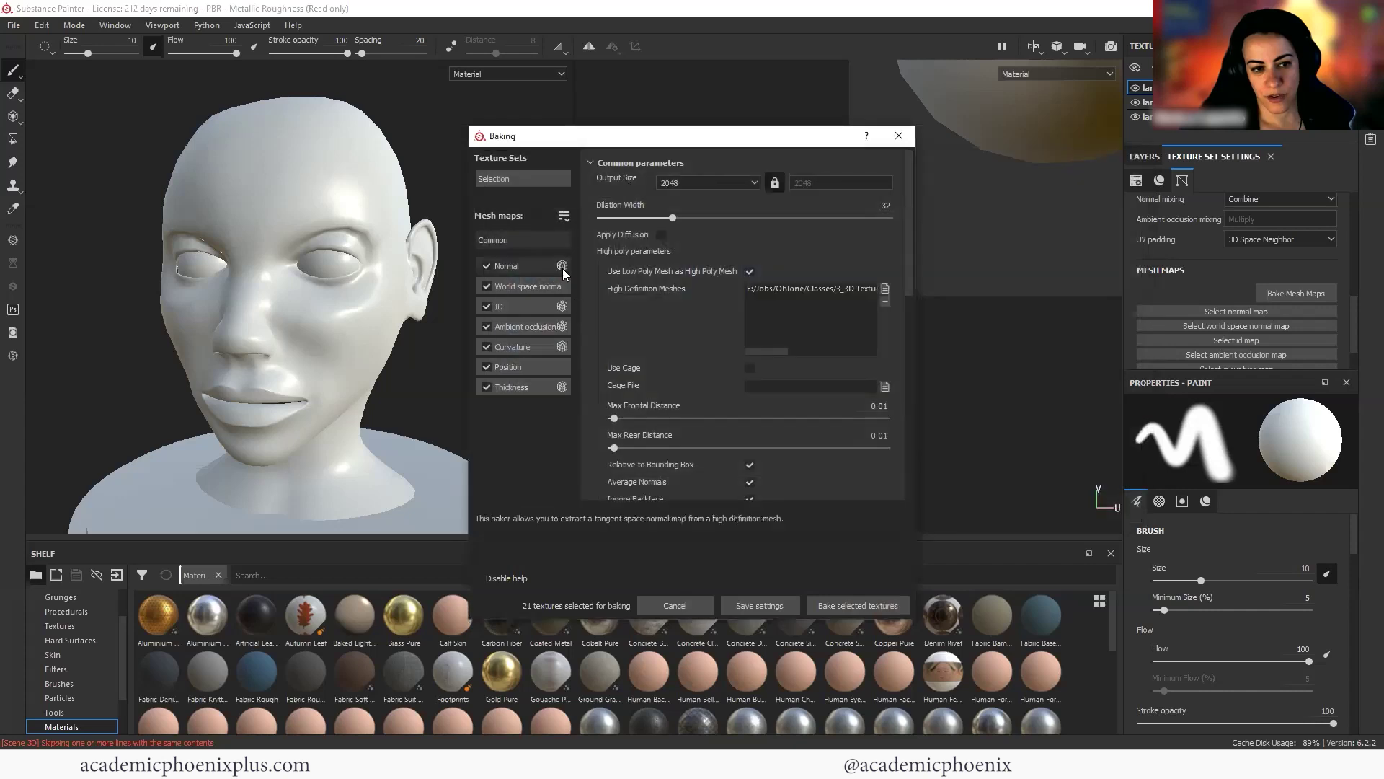
Set Ignore Backface to Always for ambient occlusion and bake the selected mesh maps
{"action": "left_click", "coordinate": [525, 326]}
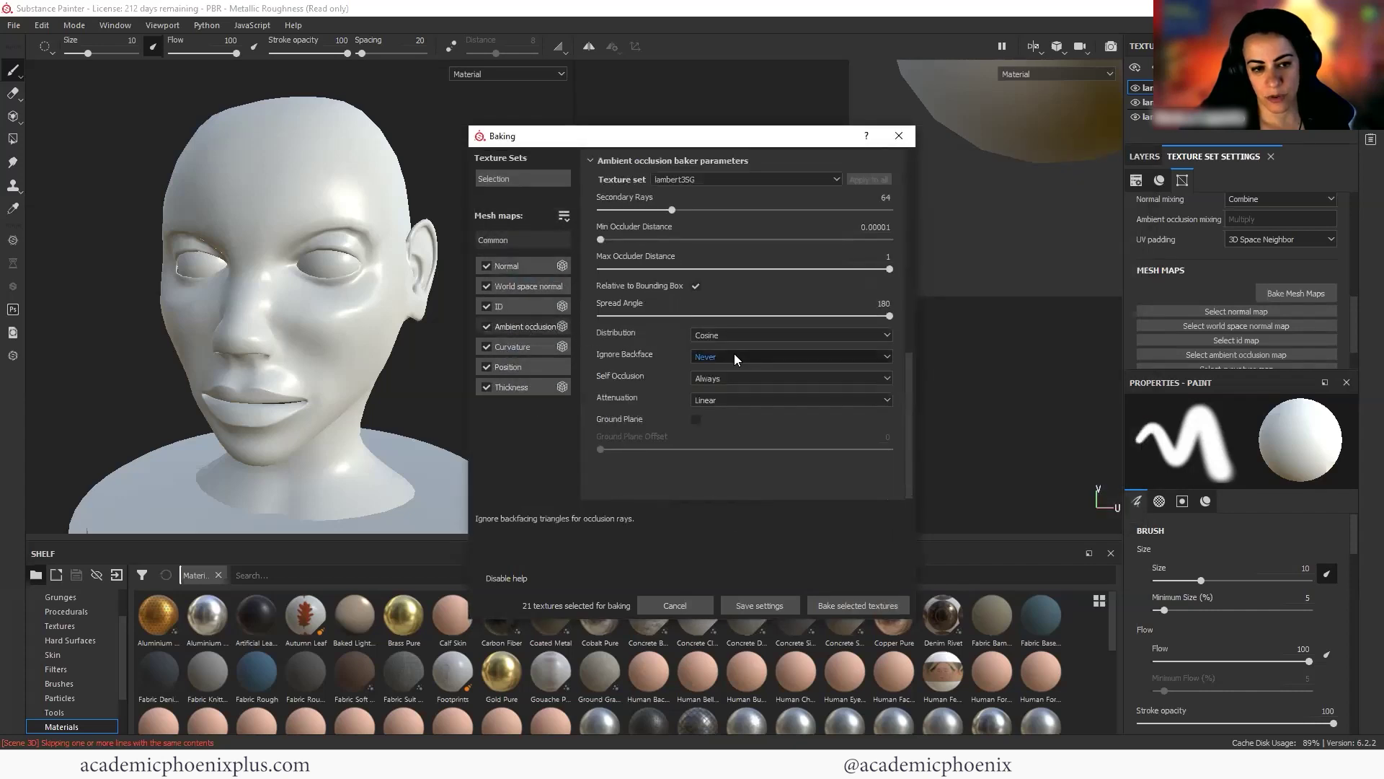
{"action": "left_click", "coordinate": [734, 356]}
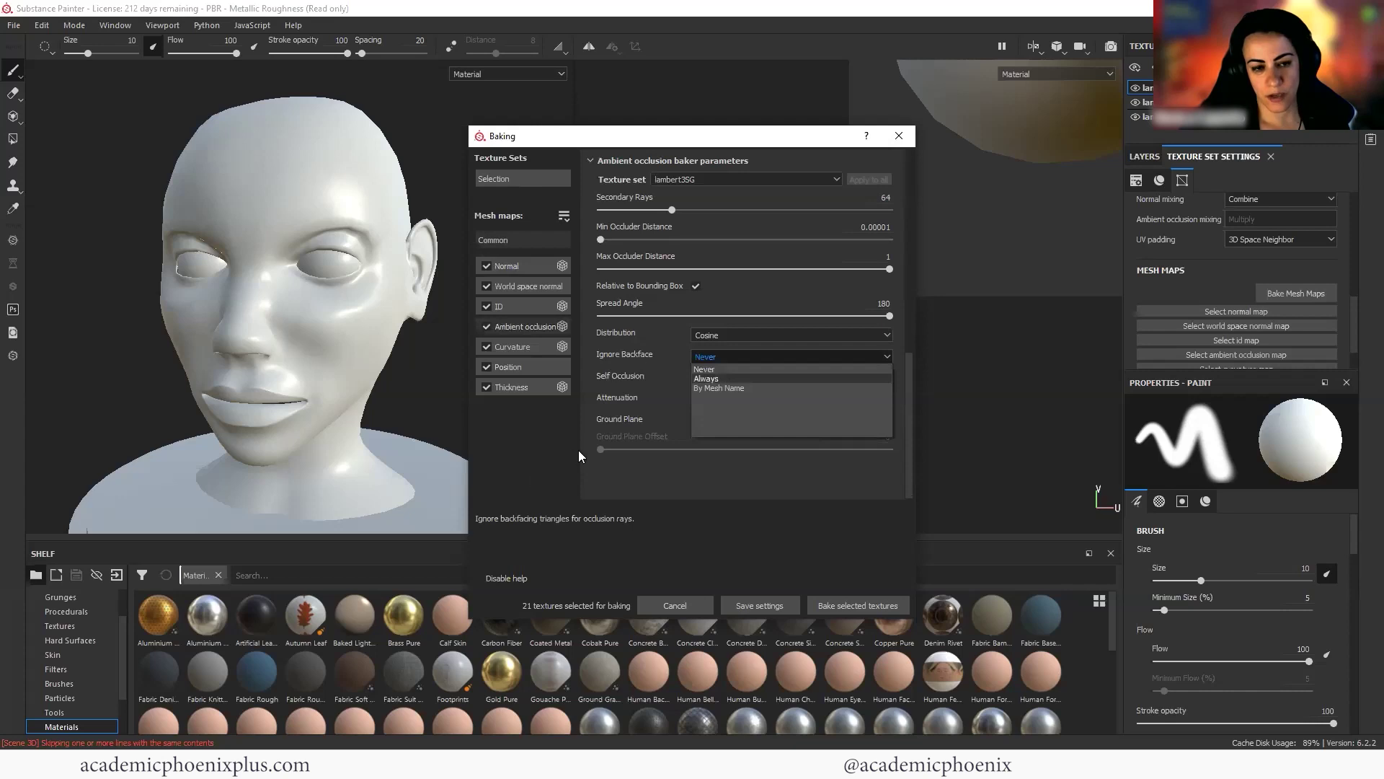
{"action": "key", "text": "Return"}
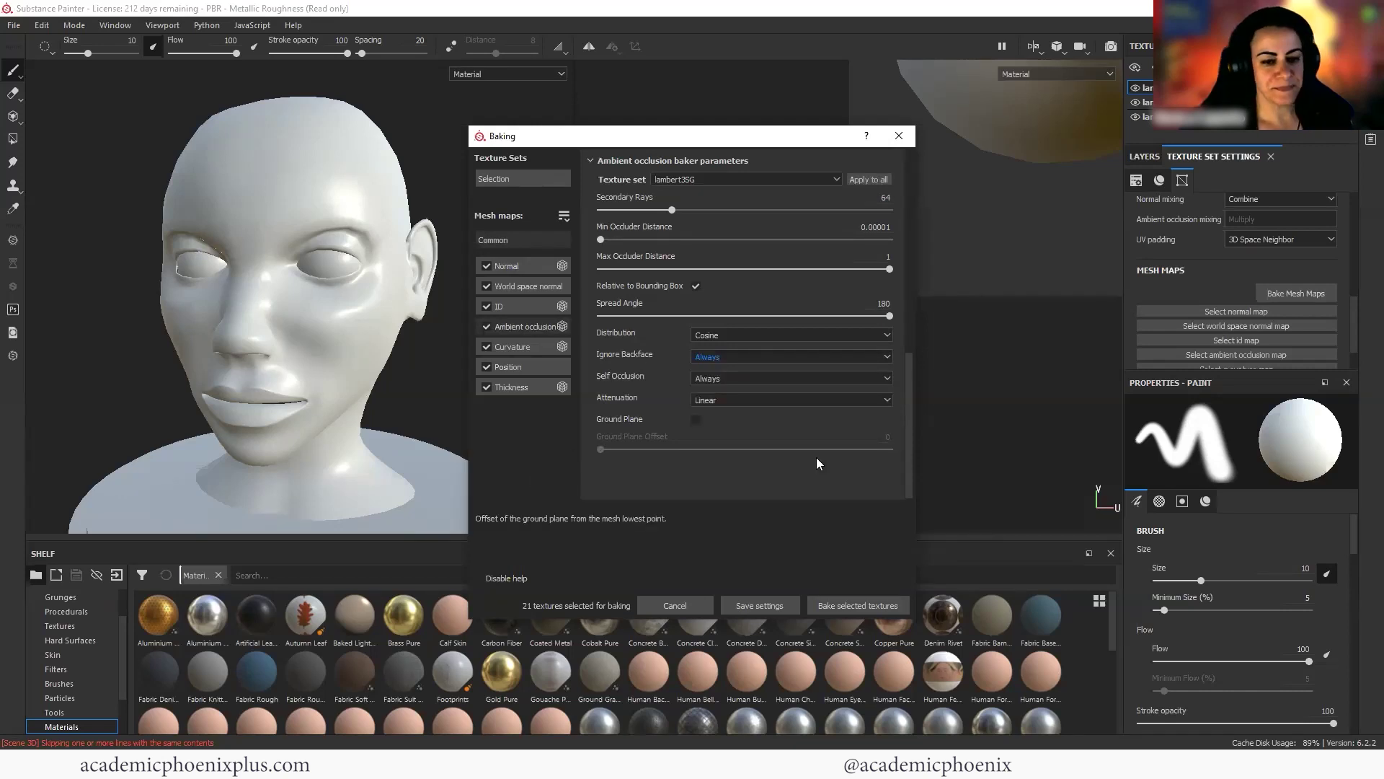
{"action": "left_click", "coordinate": [852, 605]}
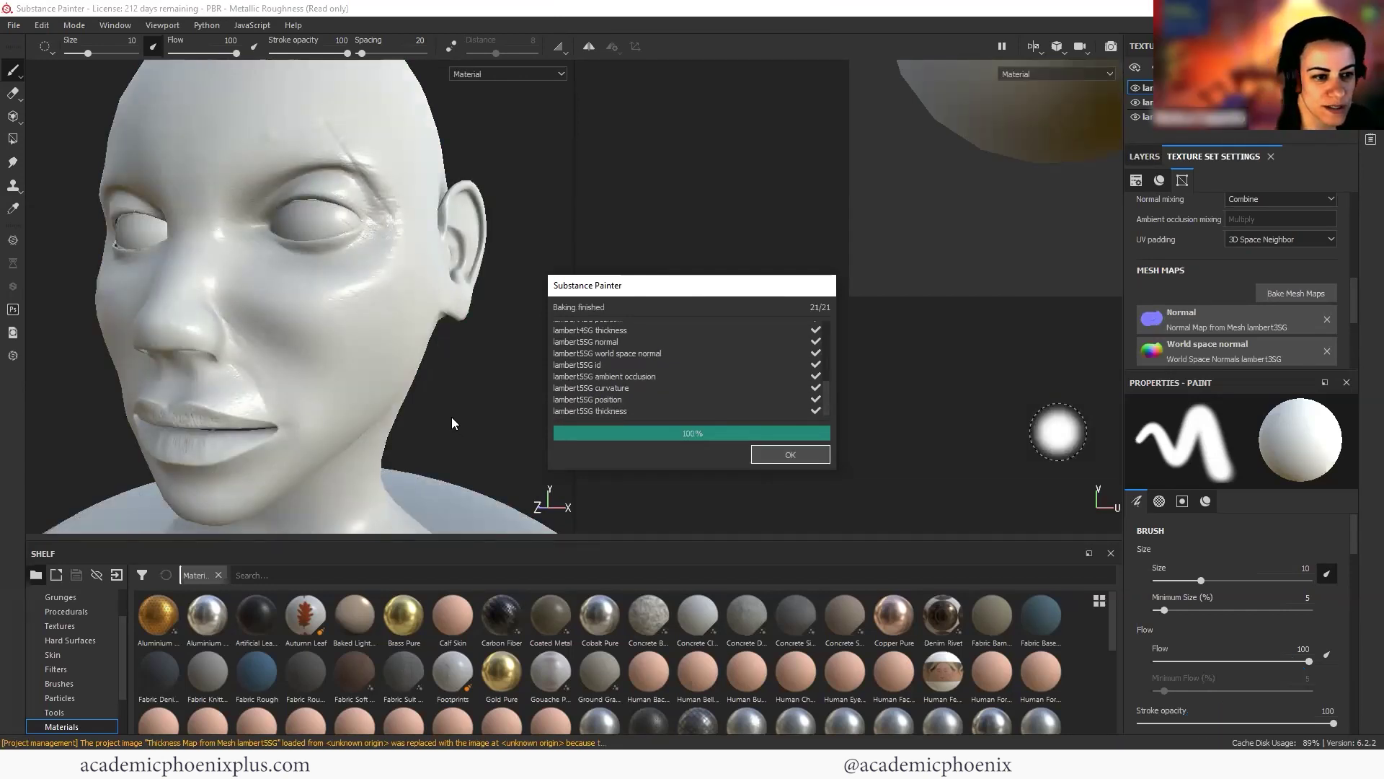
{"action": "left_click", "coordinate": [790, 455]}
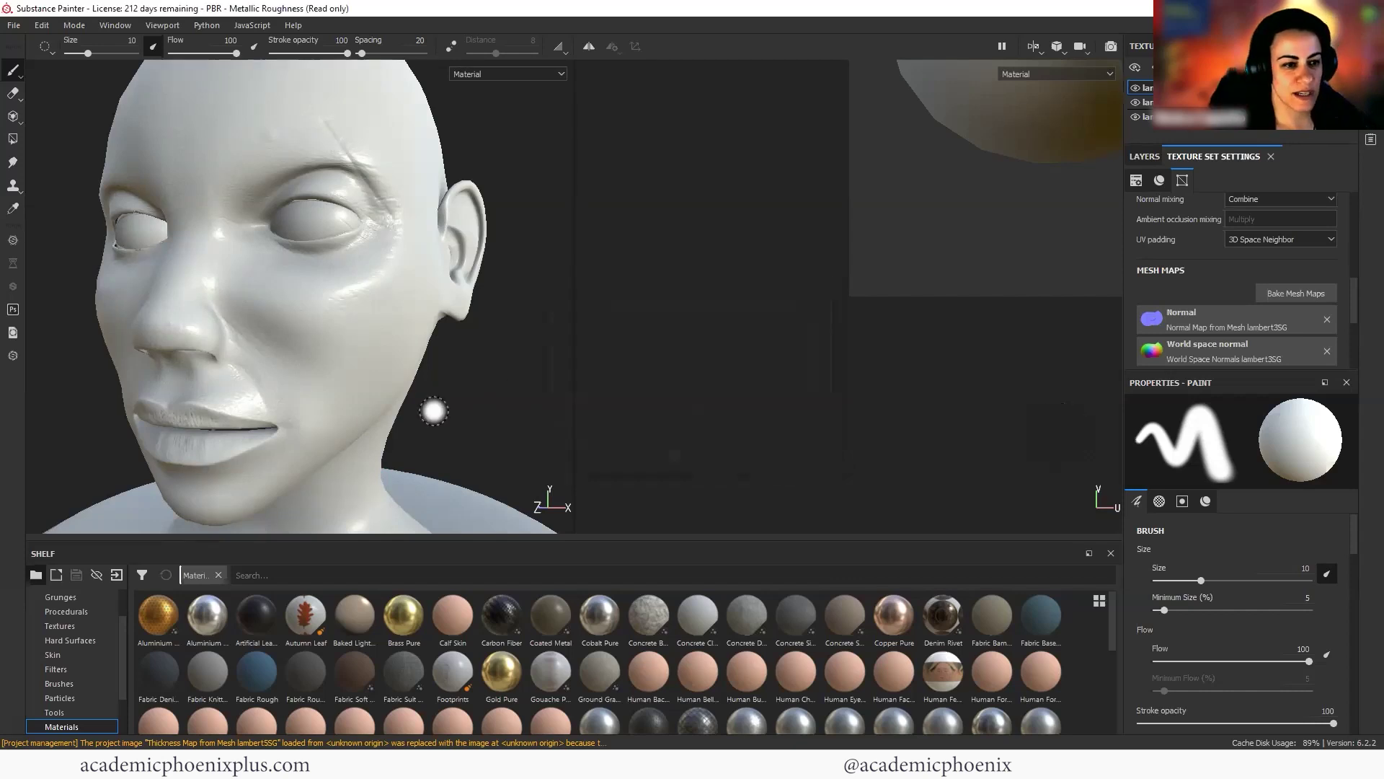
Inspect the baked detail on the head and search the whole shelf for skin
{"action": "left_click_drag", "start_coordinate": [436, 413], "coordinate": [577, 426], "text": "alt"}
{"action": "right_click_drag", "start_coordinate": [422, 427], "coordinate": [482, 430], "text": "alt"}
{"action": "left_click_drag", "start_coordinate": [482, 430], "coordinate": [588, 416], "text": "alt"}
{"action": "left_click_drag", "start_coordinate": [361, 424], "coordinate": [337, 426], "text": "alt"}
{"action": "left_click", "coordinate": [49, 597]}
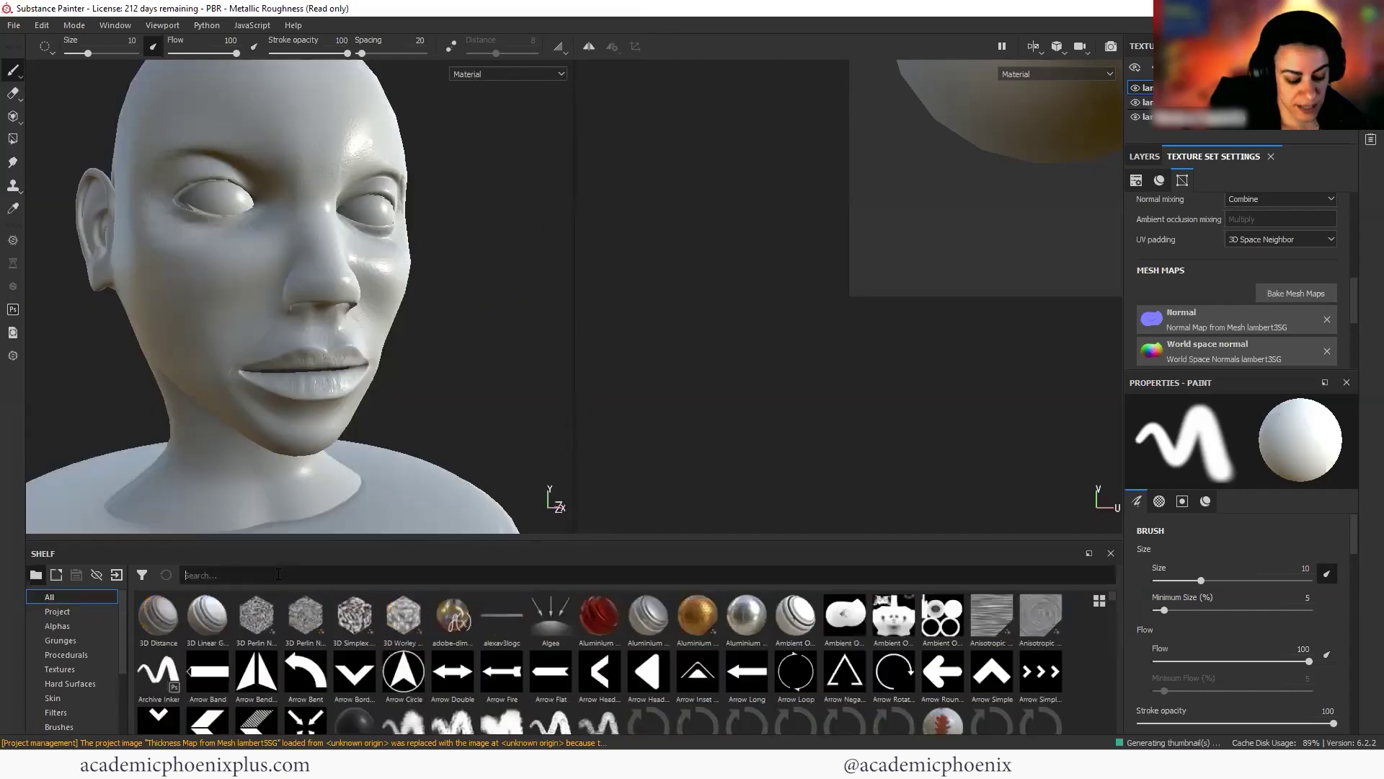
{"action": "left_click", "coordinate": [278, 575]}
{"action": "type", "text": "skin"}
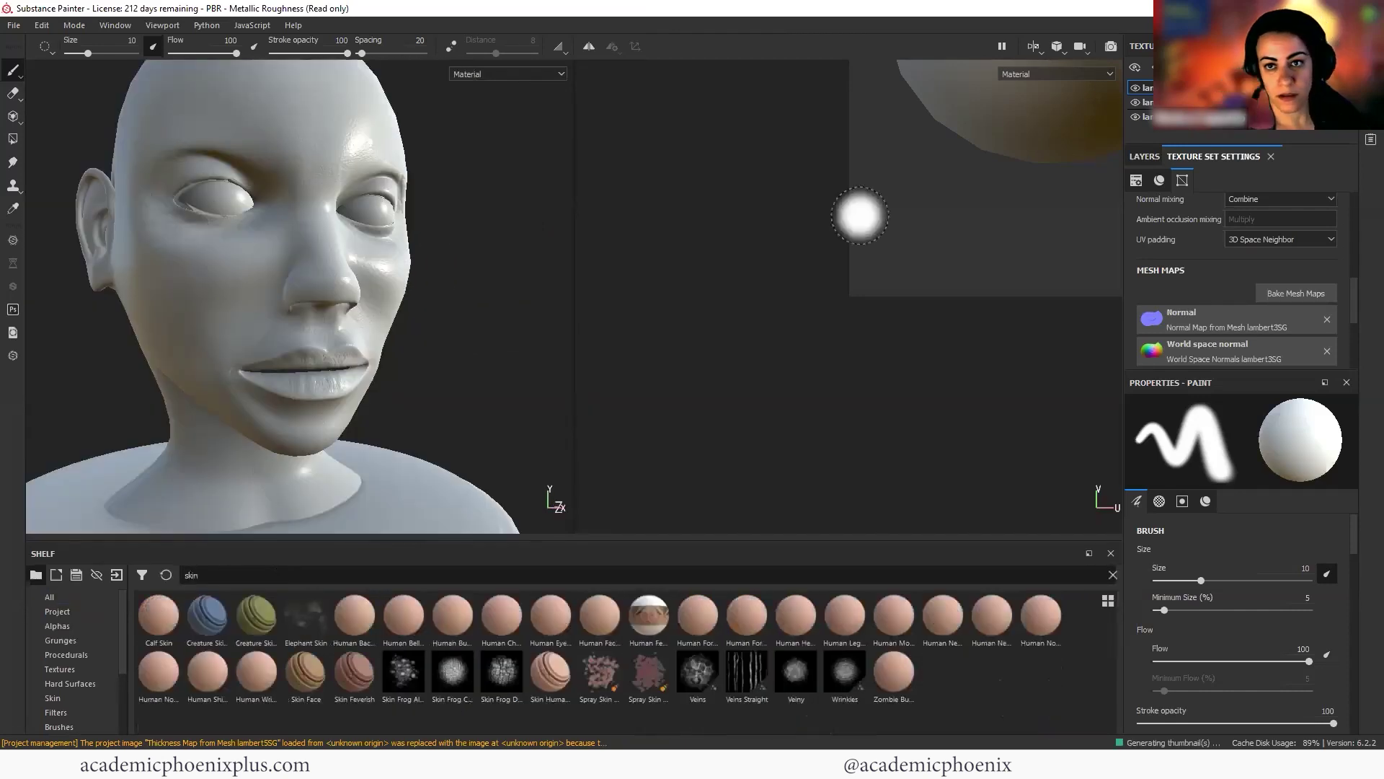
Select the lambert4SG texture set and apply the Skin Face smart material to the head
{"action": "left_click", "coordinate": [1135, 88]}
{"action": "left_click", "coordinate": [1135, 89]}
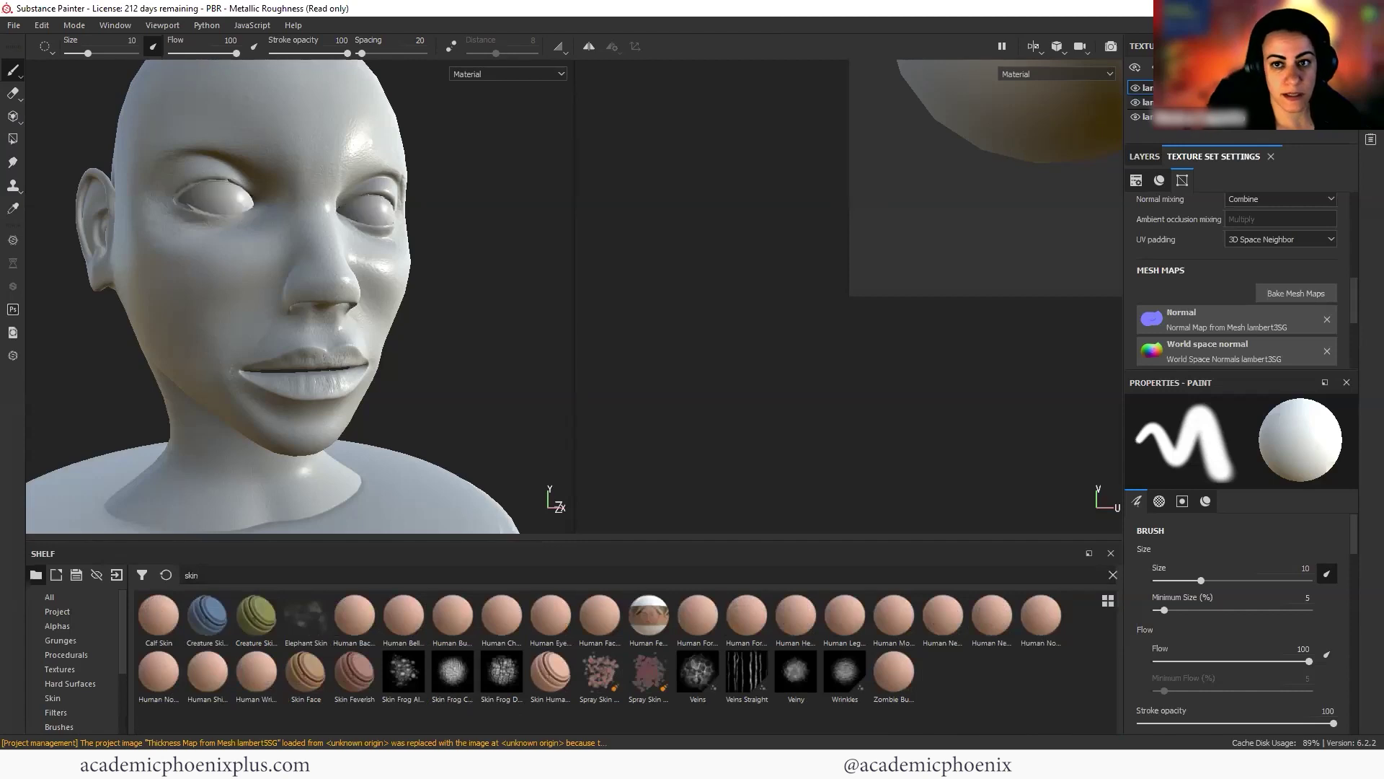
{"action": "left_click", "coordinate": [1146, 103]}
{"action": "middle_click_drag", "start_coordinate": [839, 254], "coordinate": [639, 337], "text": "alt"}
{"action": "scroll", "coordinate": [638, 338], "scroll_direction": "down", "scroll_amount": 3}
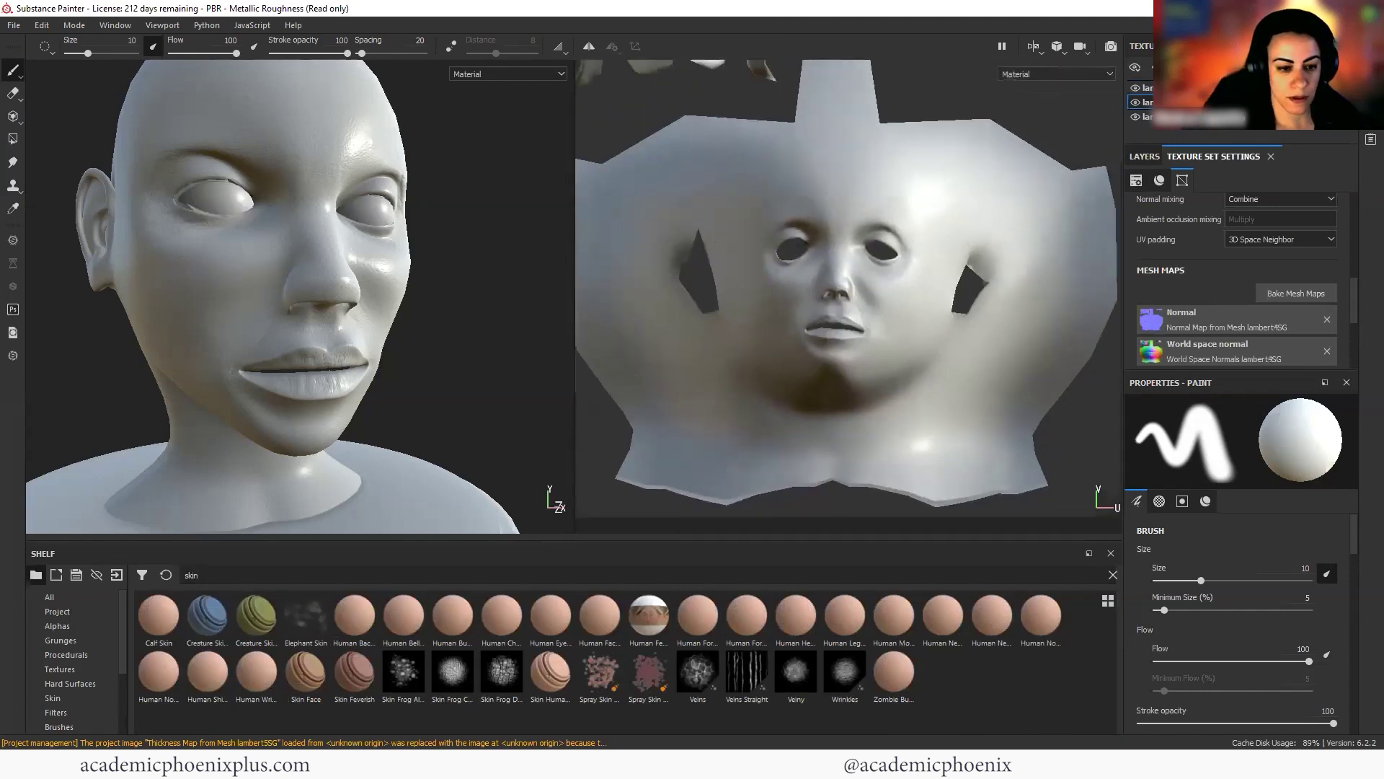
{"action": "left_click_drag", "start_coordinate": [323, 691], "coordinate": [710, 400]}
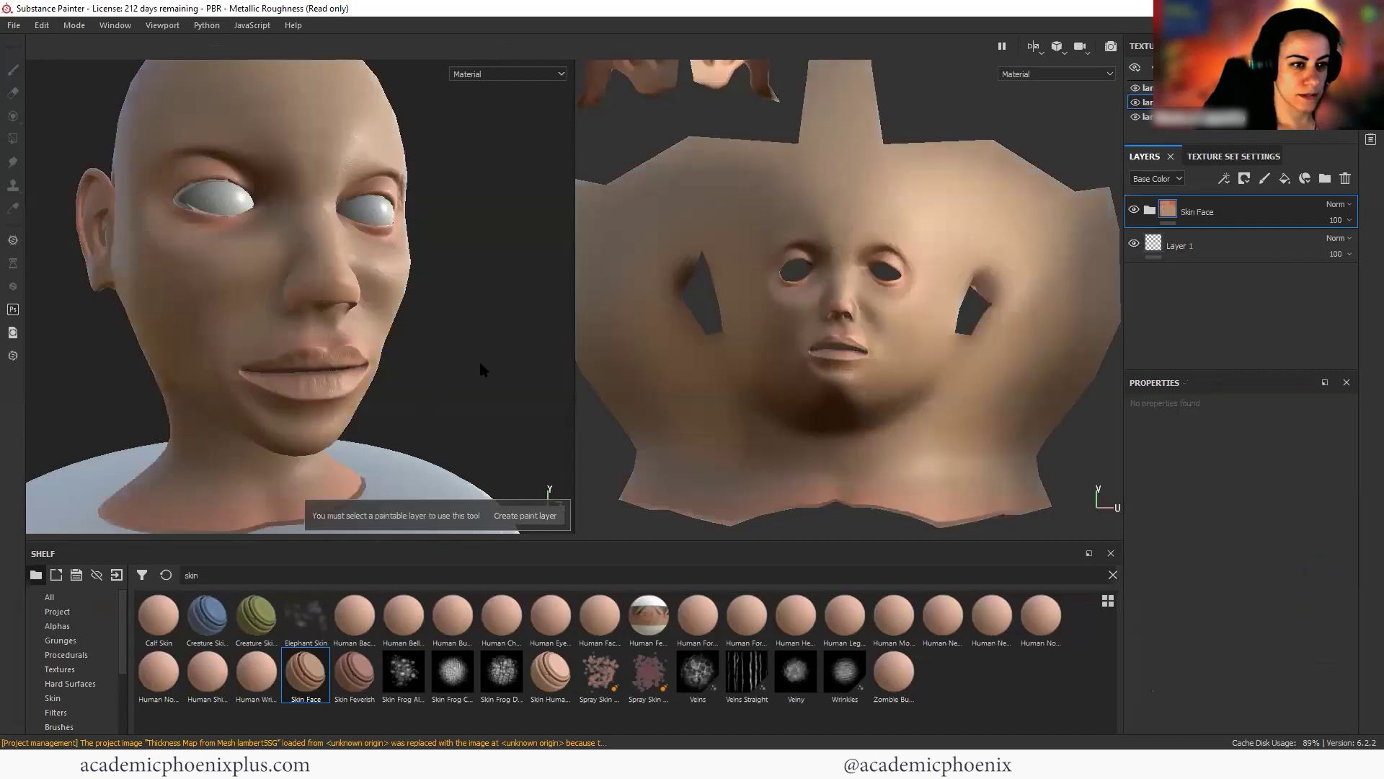
{"action": "left_click_drag", "start_coordinate": [486, 354], "coordinate": [626, 205], "text": "alt"}
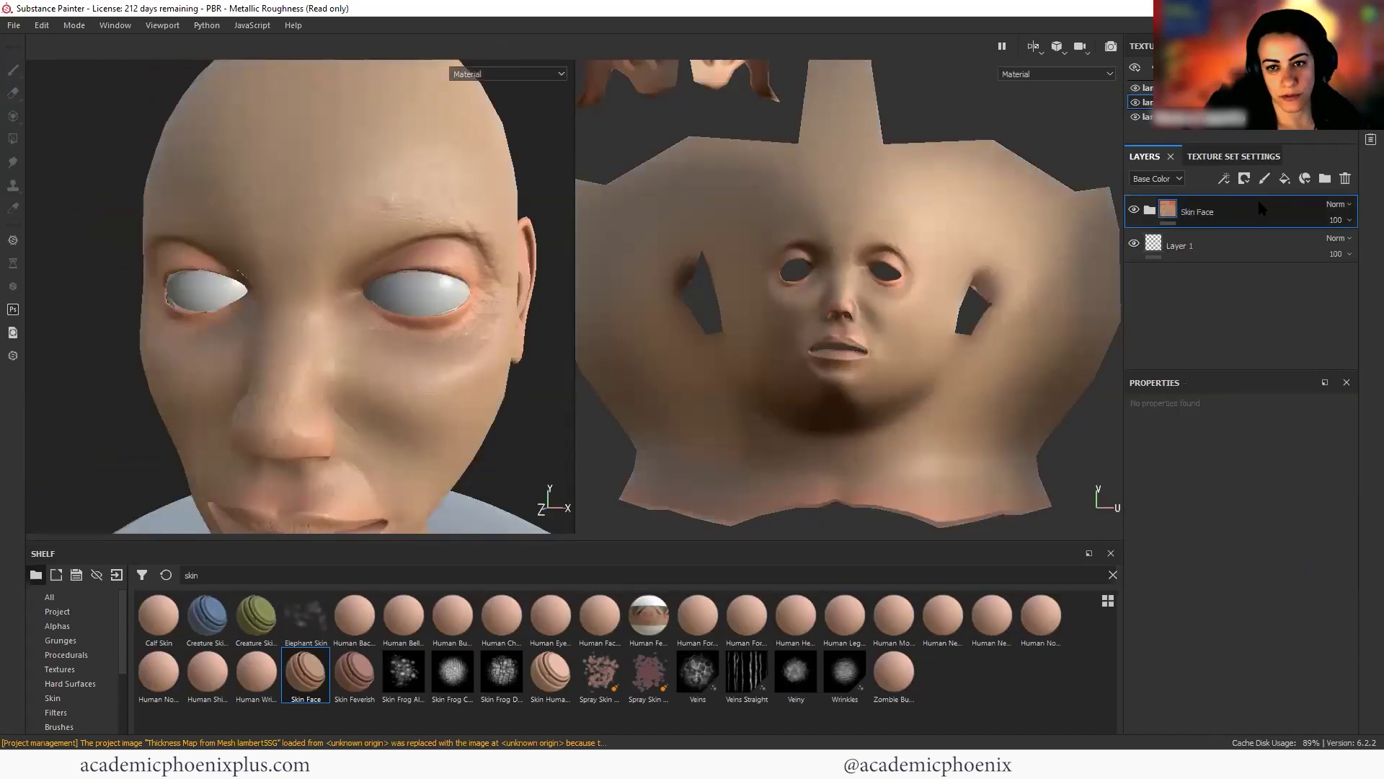
{"action": "left_click", "coordinate": [1285, 179]}
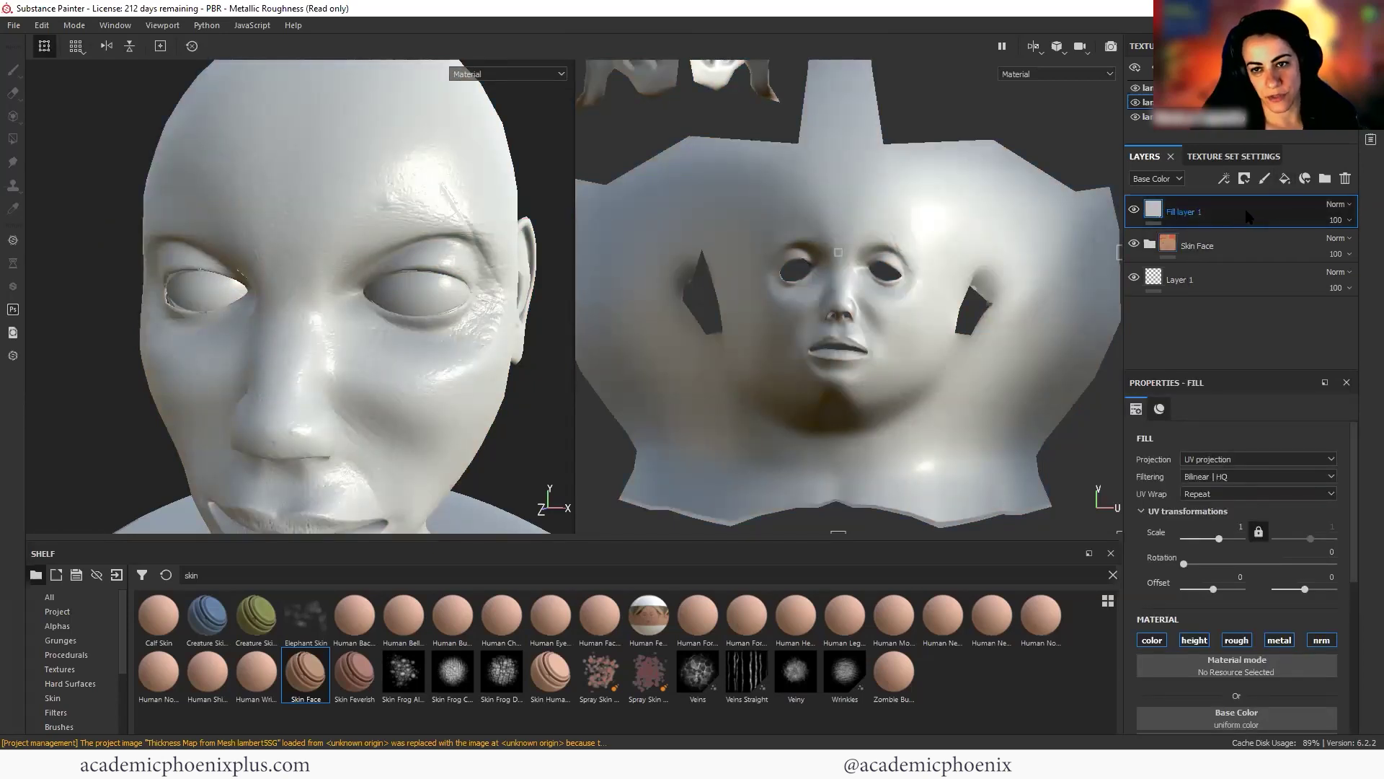
{"action": "key", "text": "Delete"}
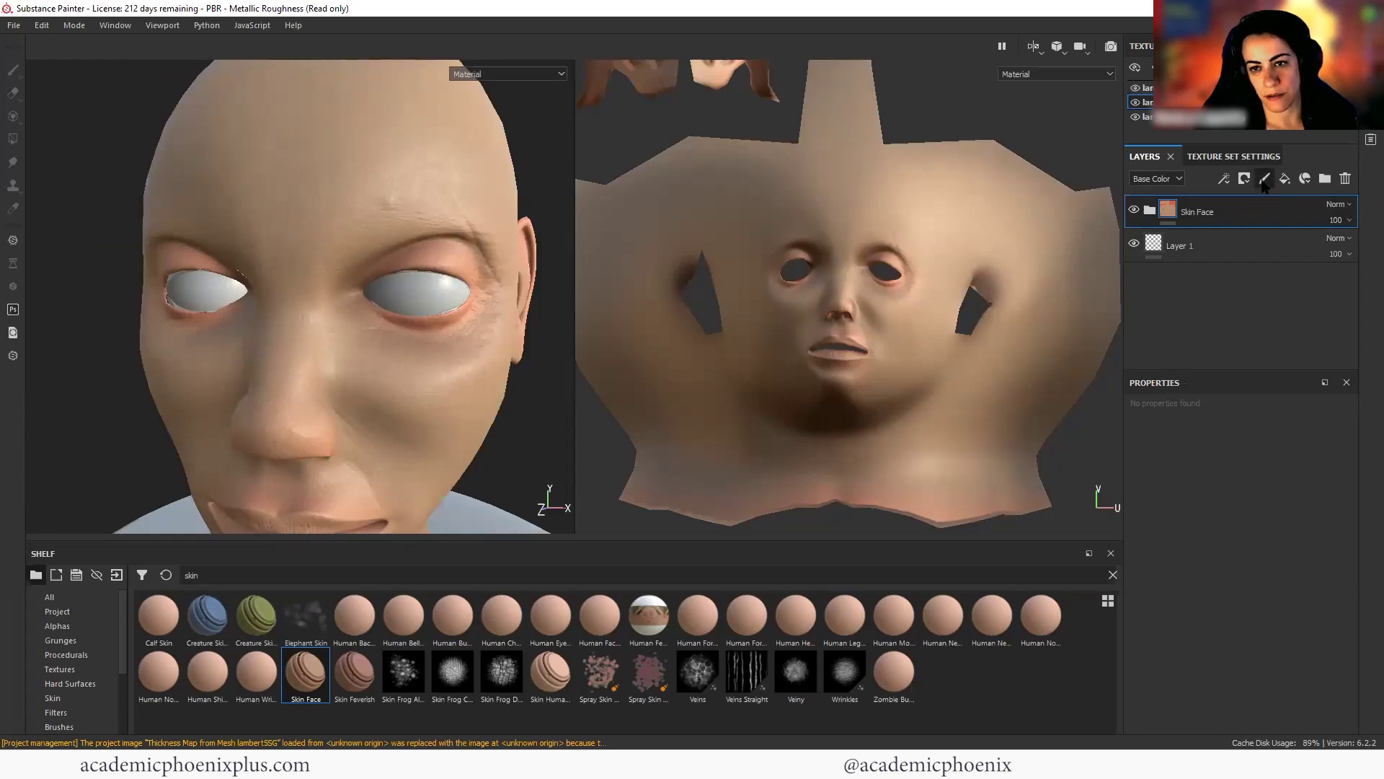
Add a paint layer above Skin Face and leave only the color channel active for painting
{"action": "left_click", "coordinate": [1262, 182]}
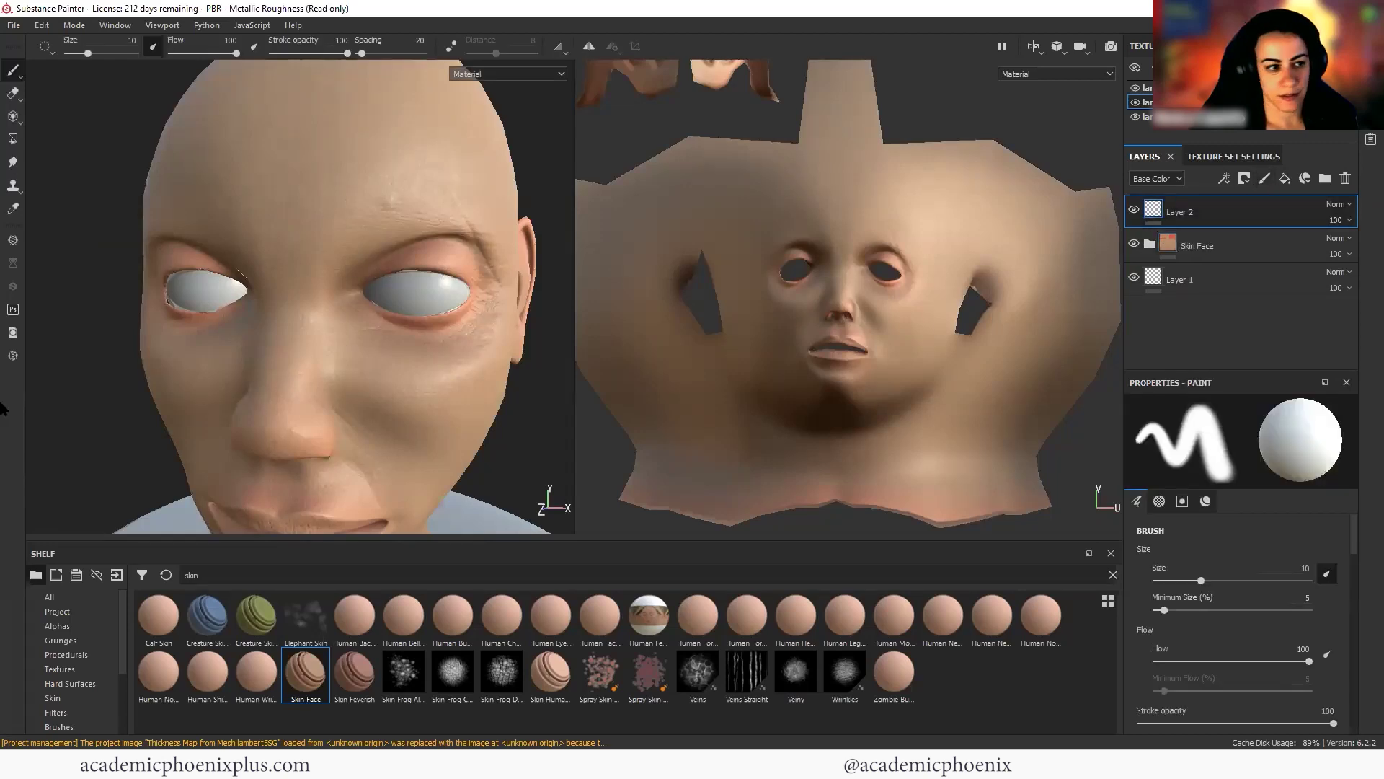
{"action": "scroll", "coordinate": [1269, 582], "scroll_direction": "down", "scroll_amount": 5}
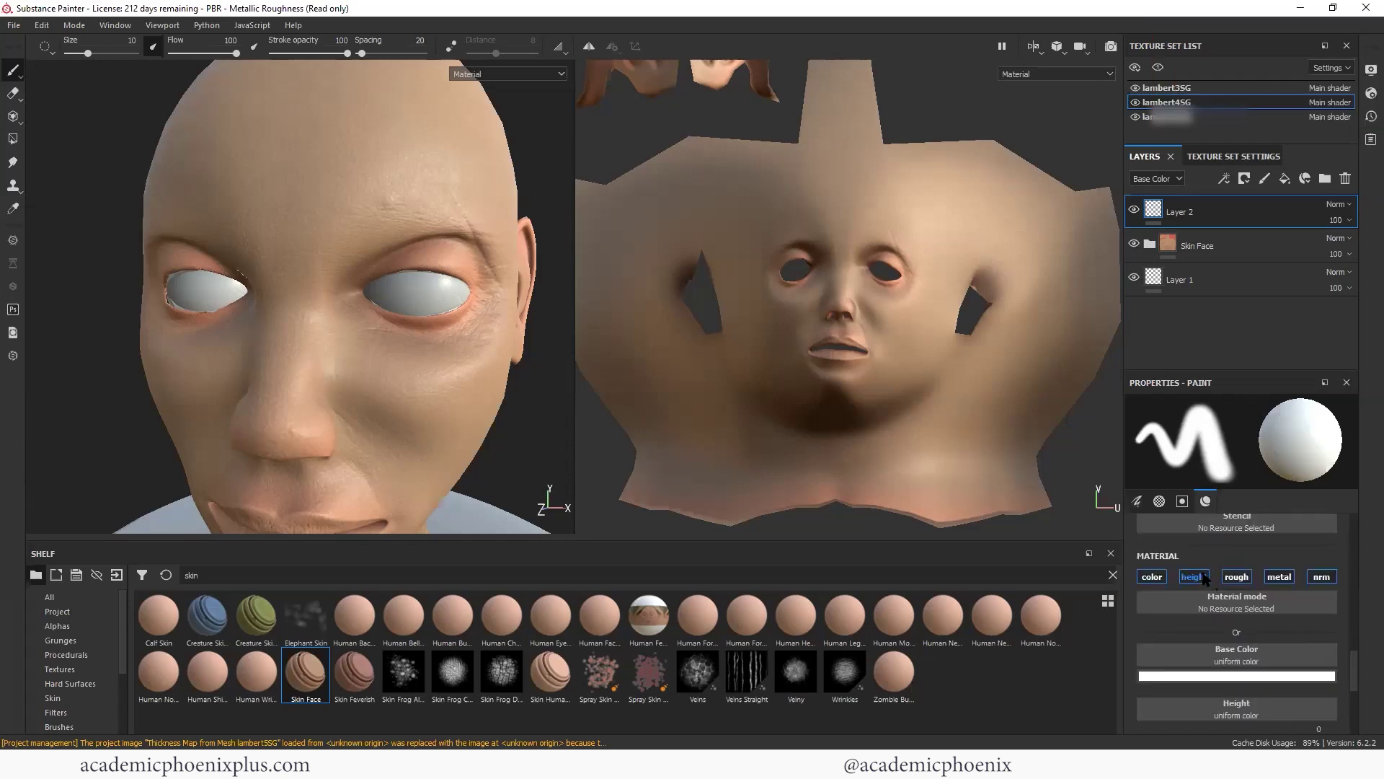
{"action": "left_click", "coordinate": [1285, 579]}
{"action": "left_click", "coordinate": [1322, 579]}
Set the brush base color to a dark reddish brown with RGB values 0.114, 0.050, 0.050
{"action": "left_click", "coordinate": [1245, 677]}
{"action": "left_click", "coordinate": [1225, 592]}
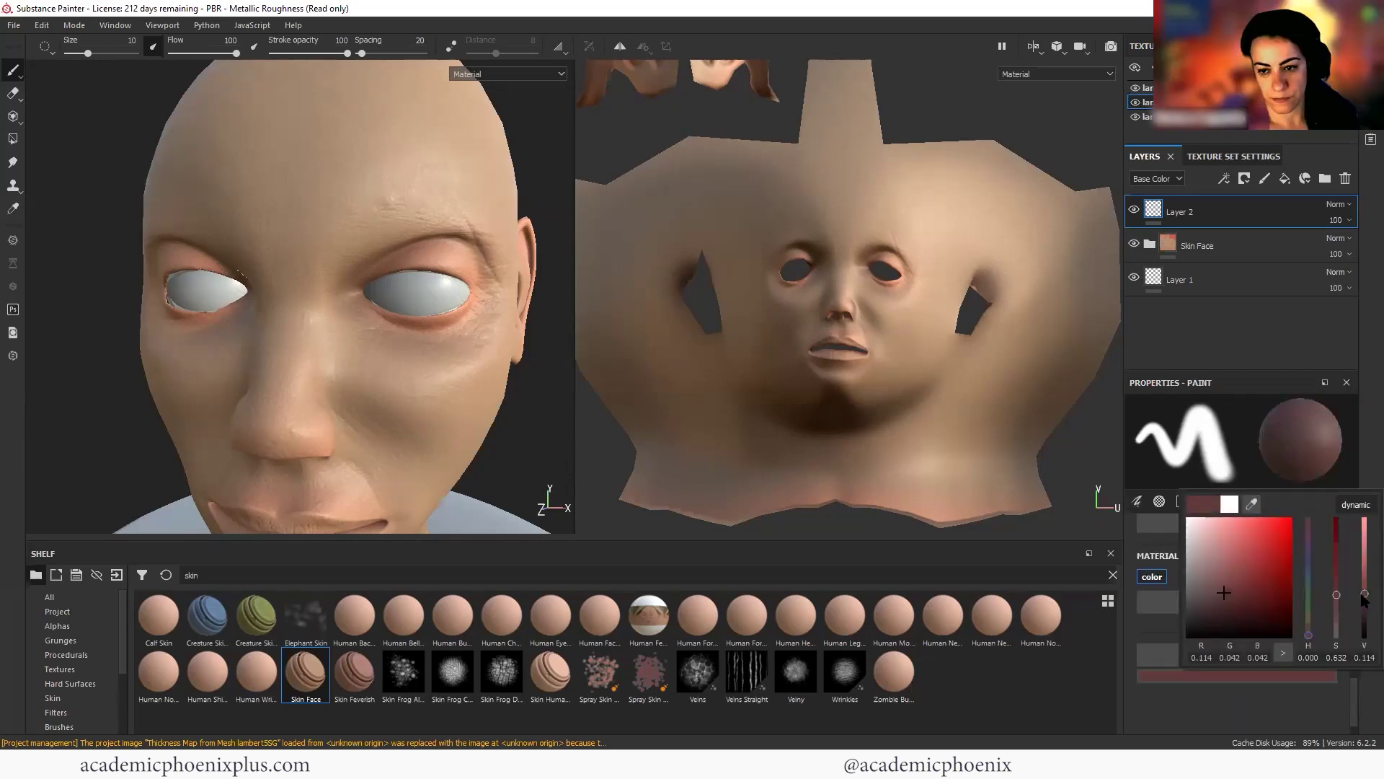
{"action": "left_click", "coordinate": [1336, 601]}
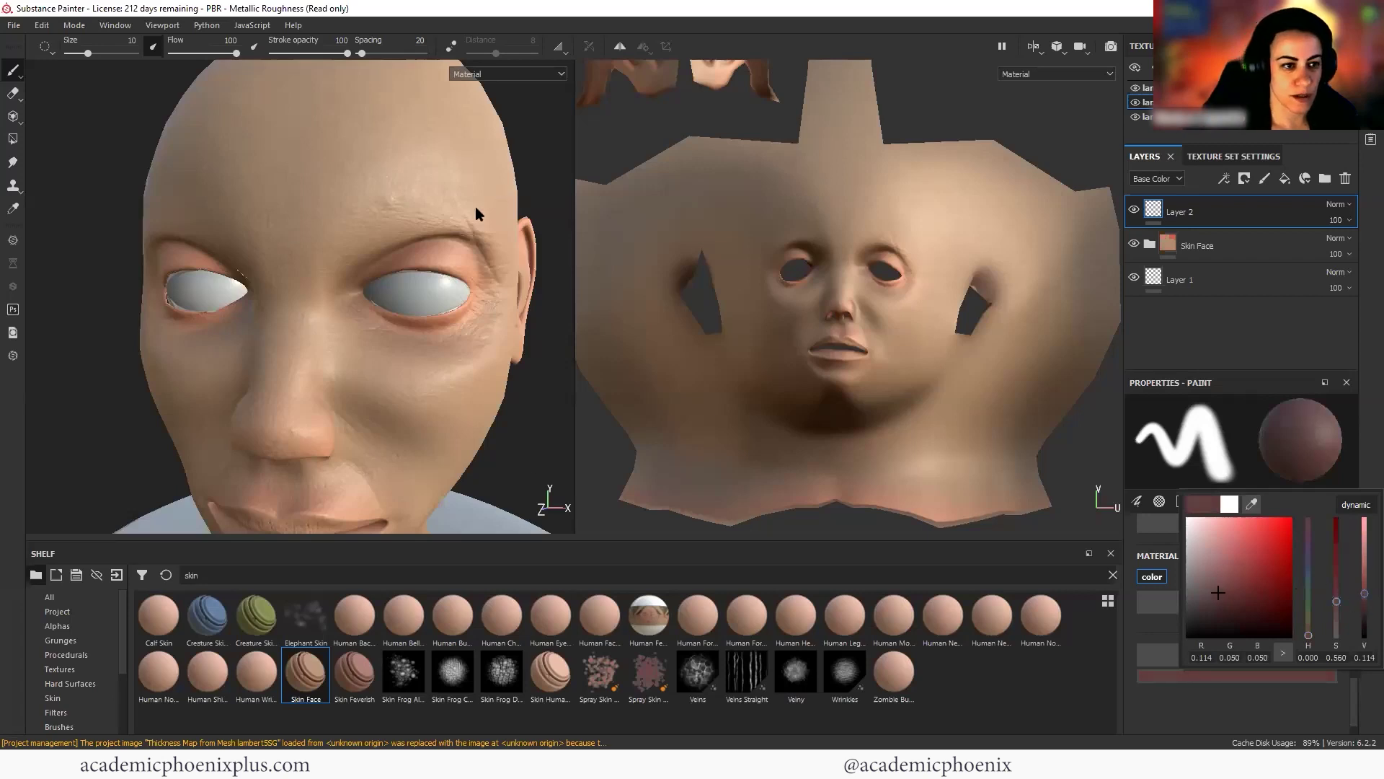
Reduce the brush size to 1.86 and paint small moles above the eyebrow and on the tip of the nose
{"action": "left_click", "coordinate": [395, 200]}
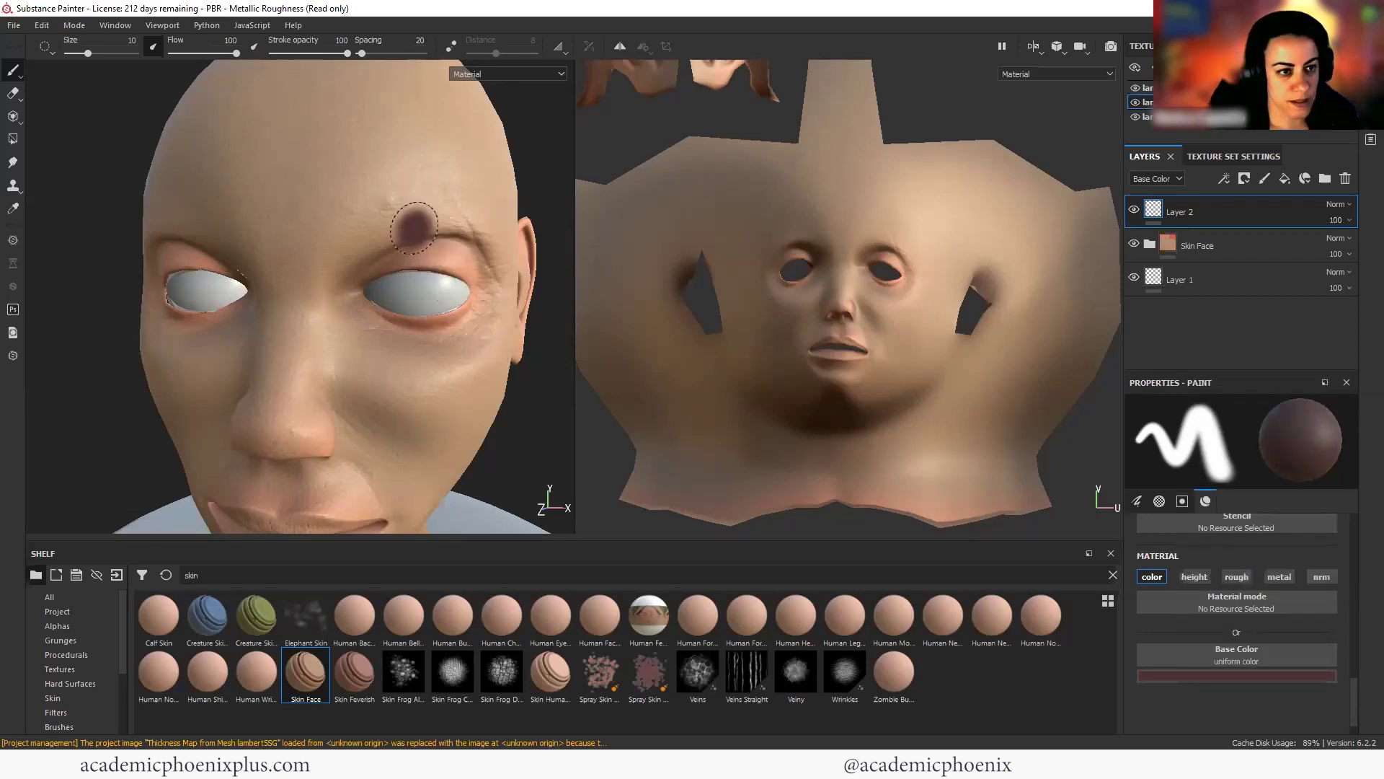
{"action": "key", "text": "bracketleft"}
{"action": "key", "text": "bracketleft"}
{"action": "key", "text": "bracketleft"}
{"action": "key", "text": "bracketleft"}
{"action": "key", "text": "bracketleft"}
{"action": "key", "text": "bracketleft"}
{"action": "key", "text": "bracketleft"}
{"action": "key", "text": "bracketleft"}
{"action": "key", "text": "bracketleft"}
{"action": "key", "text": "bracketleft"}
{"action": "key", "text": "bracketleft"}
{"action": "key", "text": "bracketleft"}
{"action": "key", "text": "bracketleft"}
{"action": "key", "text": "bracketleft"}
{"action": "key", "text": "bracketleft"}
{"action": "key", "text": "bracketleft"}
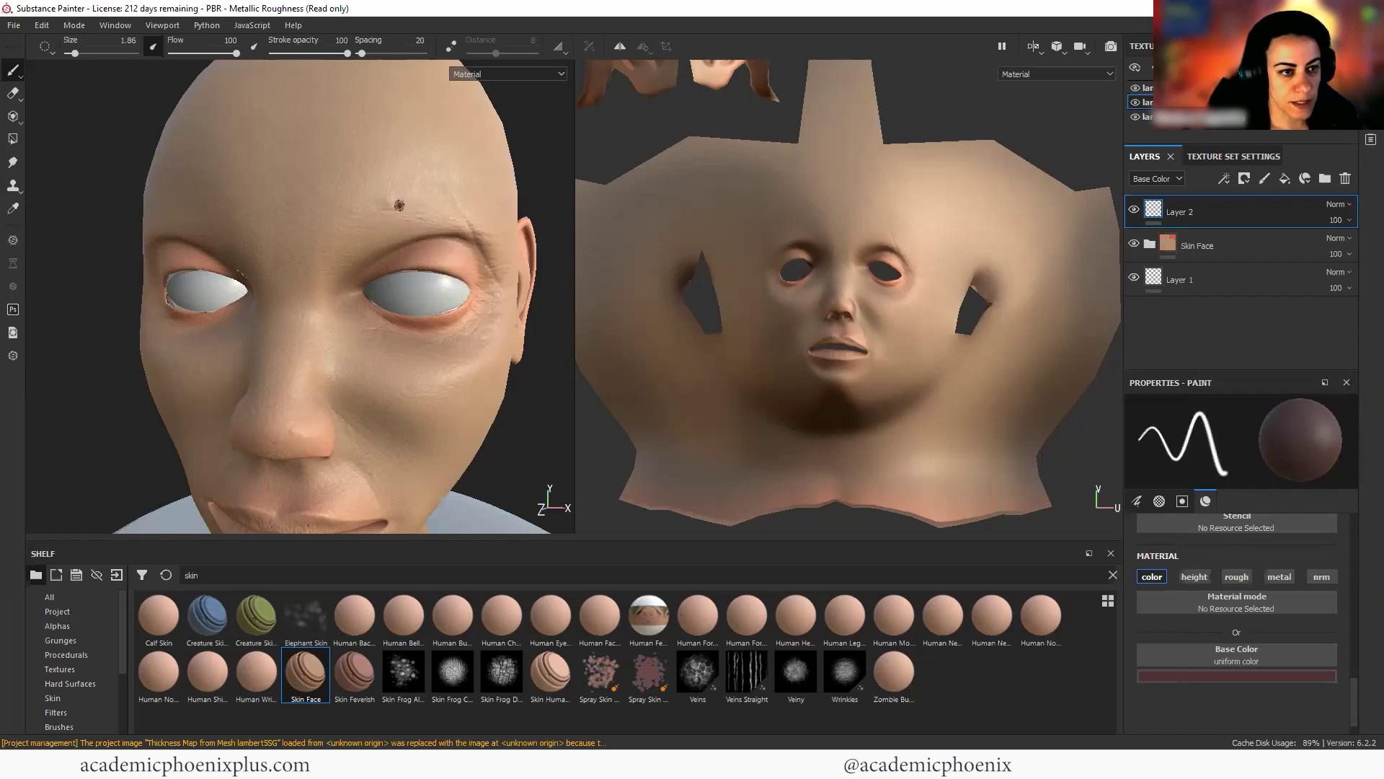
{"action": "right_click_drag", "start_coordinate": [403, 249], "coordinate": [390, 202], "text": "ctrl"}
{"action": "right_click_drag", "start_coordinate": [312, 431], "coordinate": [295, 431], "text": "ctrl"}
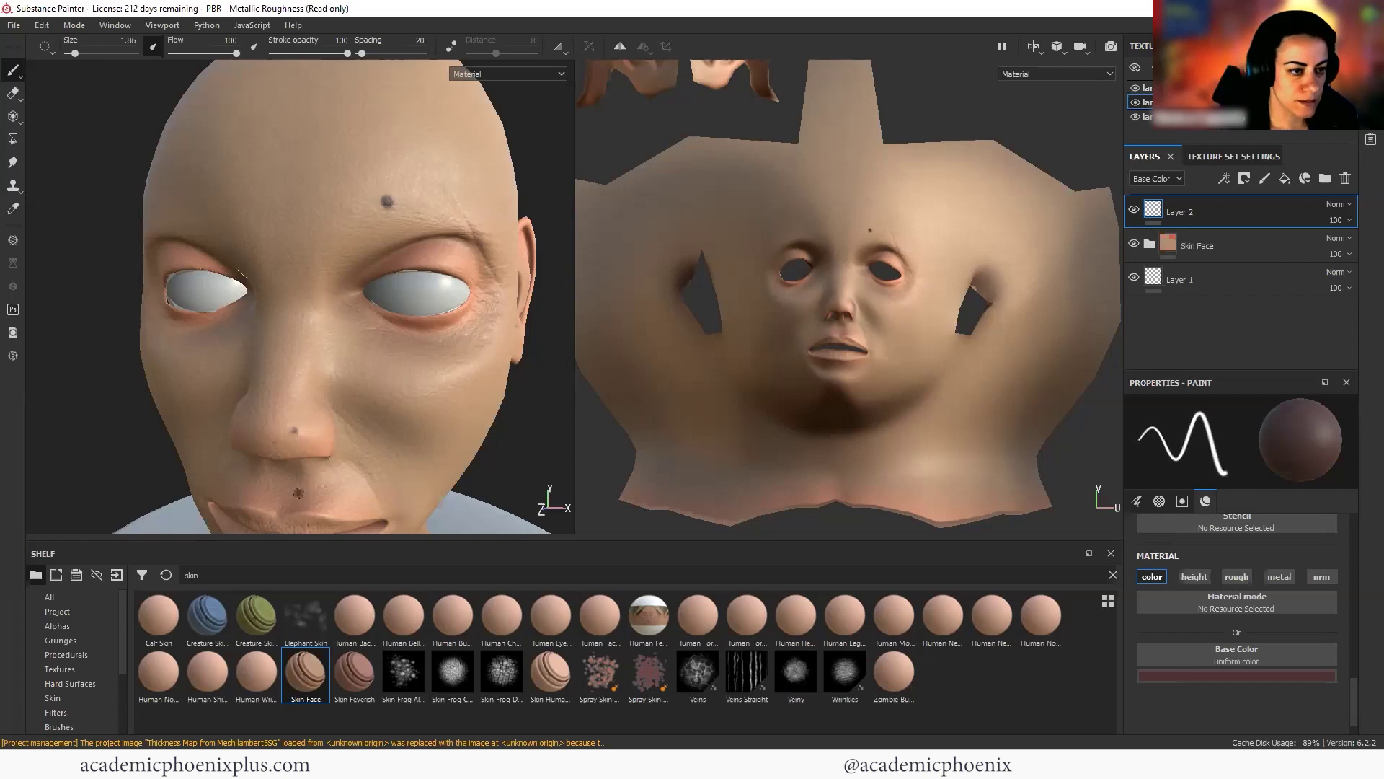
Change the brush base color to a deep red and try a stroke along the scar above the eye
{"action": "left_click_drag", "start_coordinate": [520, 472], "coordinate": [246, 473], "text": "alt"}
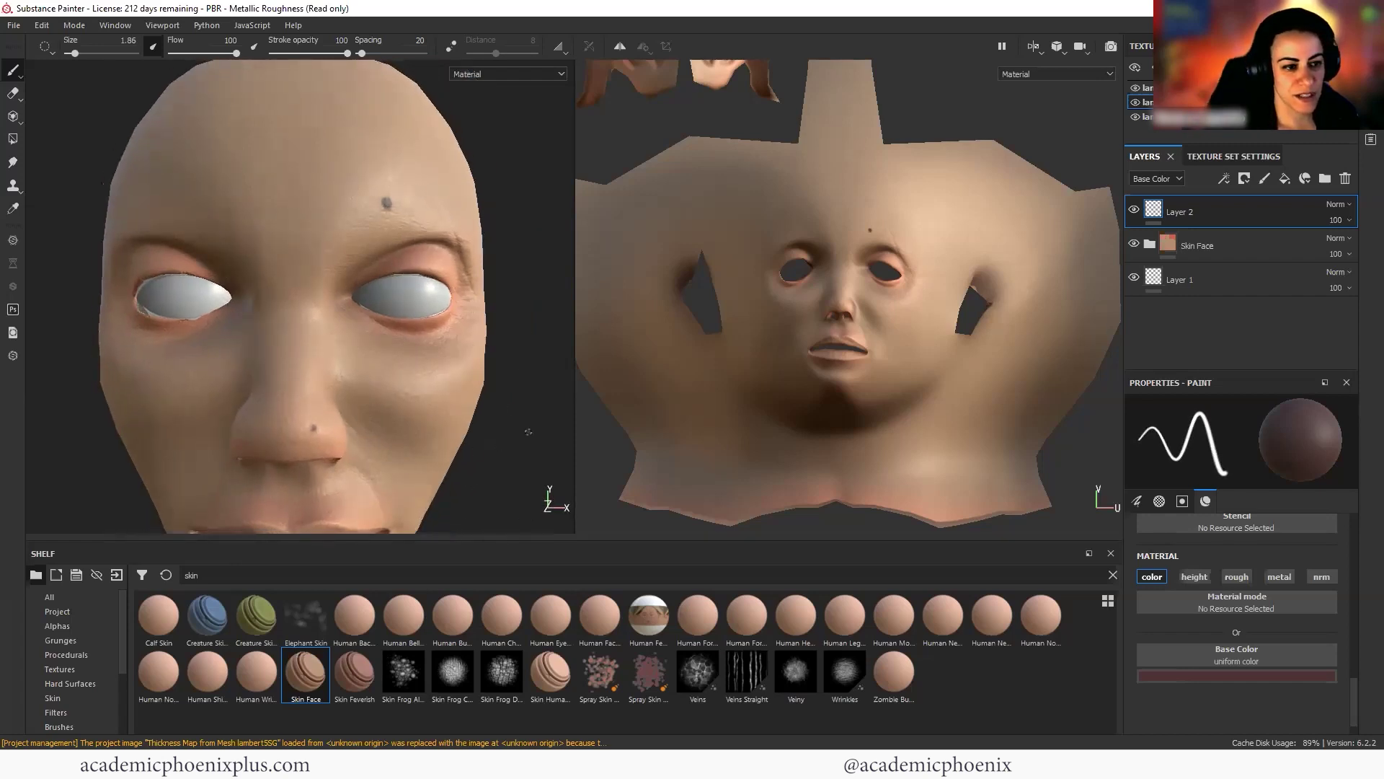
{"action": "left_click", "coordinate": [1200, 676]}
{"action": "left_click", "coordinate": [1268, 574]}
{"action": "left_click", "coordinate": [520, 156]}
{"action": "left_click_drag", "start_coordinate": [460, 155], "coordinate": [295, 160], "text": "alt"}
{"action": "left_click_drag", "start_coordinate": [449, 186], "coordinate": [477, 232]}
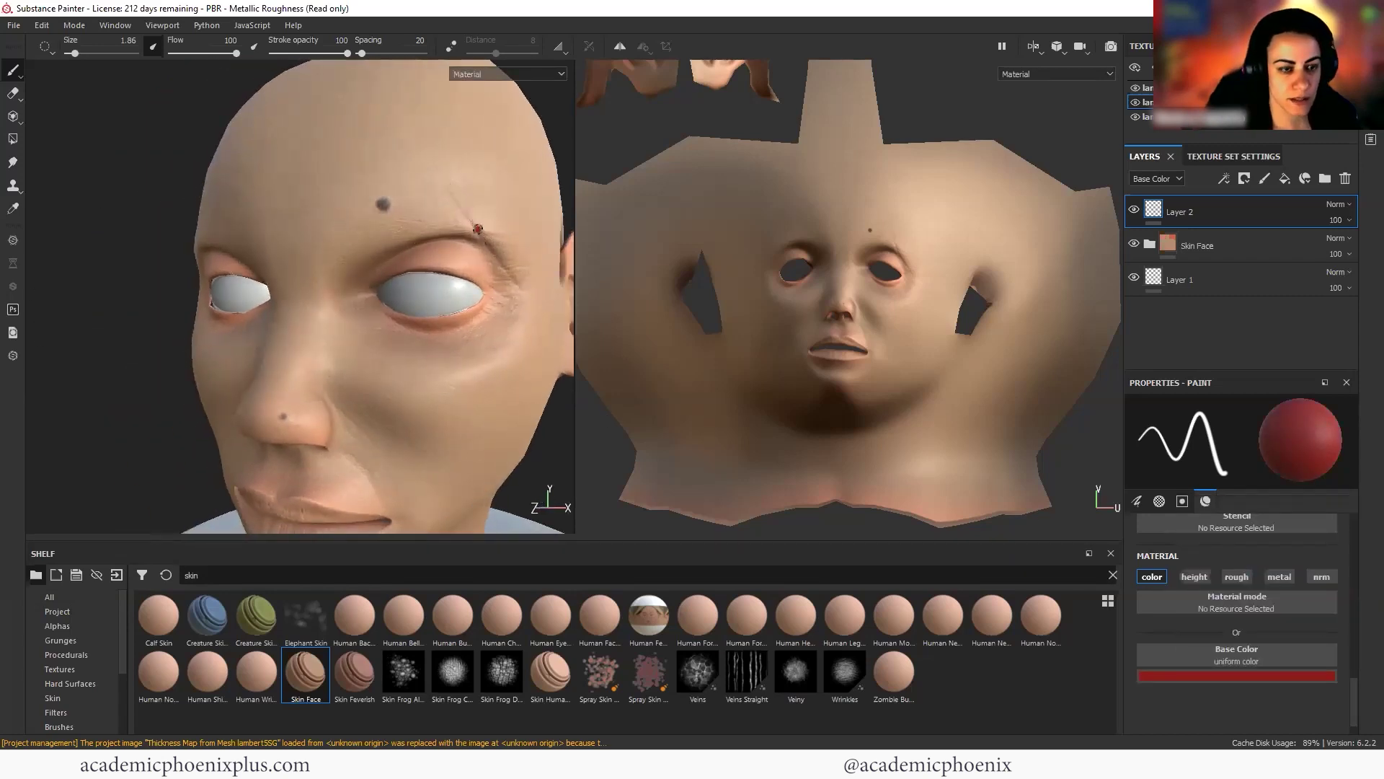
Paint a thin red line along the scar beside the eye in the UV view at brush size 0.94
{"action": "key", "text": "bracketleft"}
{"action": "key", "text": "bracketleft"}
{"action": "key", "text": "bracketleft"}
{"action": "key", "text": "bracketleft"}
{"action": "key", "text": "bracketleft"}
{"action": "key", "text": "bracketleft"}
{"action": "key", "text": "bracketleft"}
{"action": "key", "text": "bracketleft"}
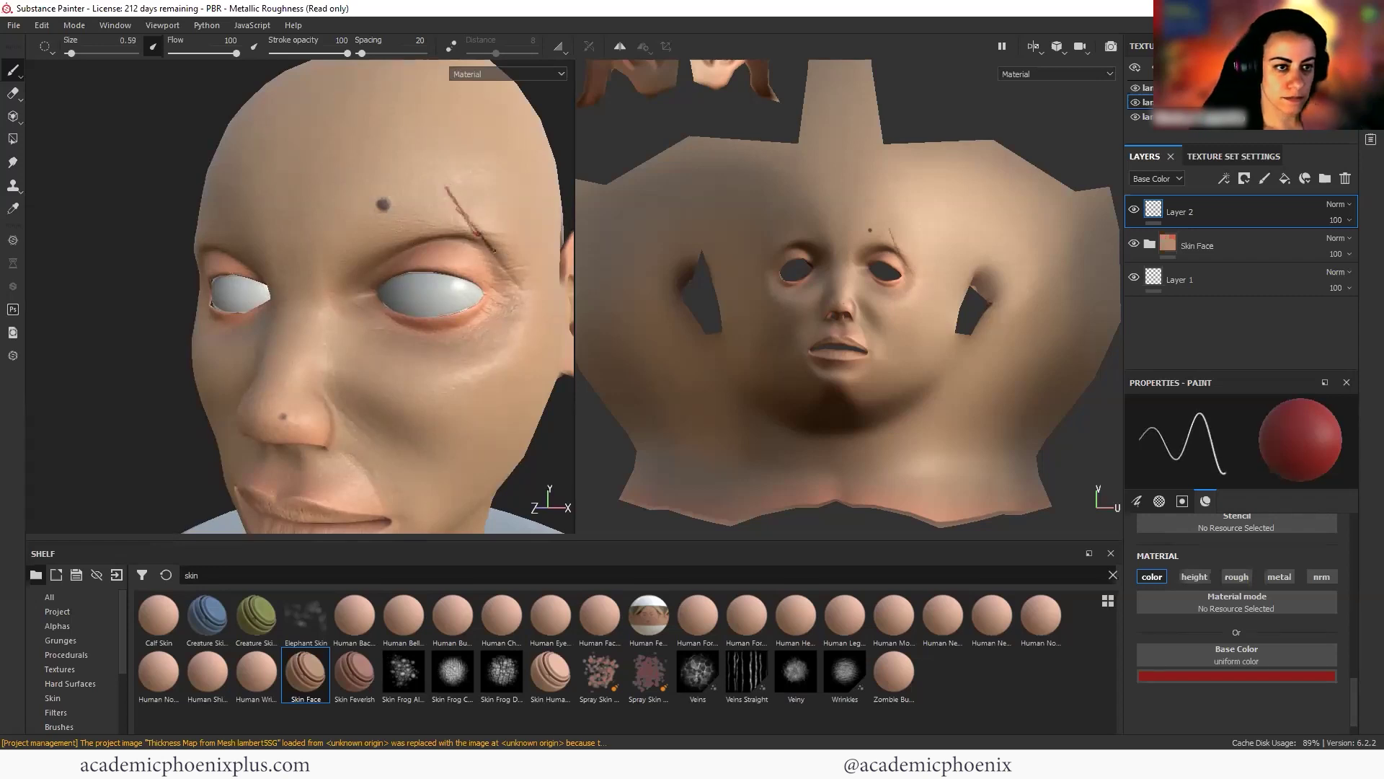
{"action": "scroll", "coordinate": [995, 365], "scroll_direction": "up", "scroll_amount": 5}
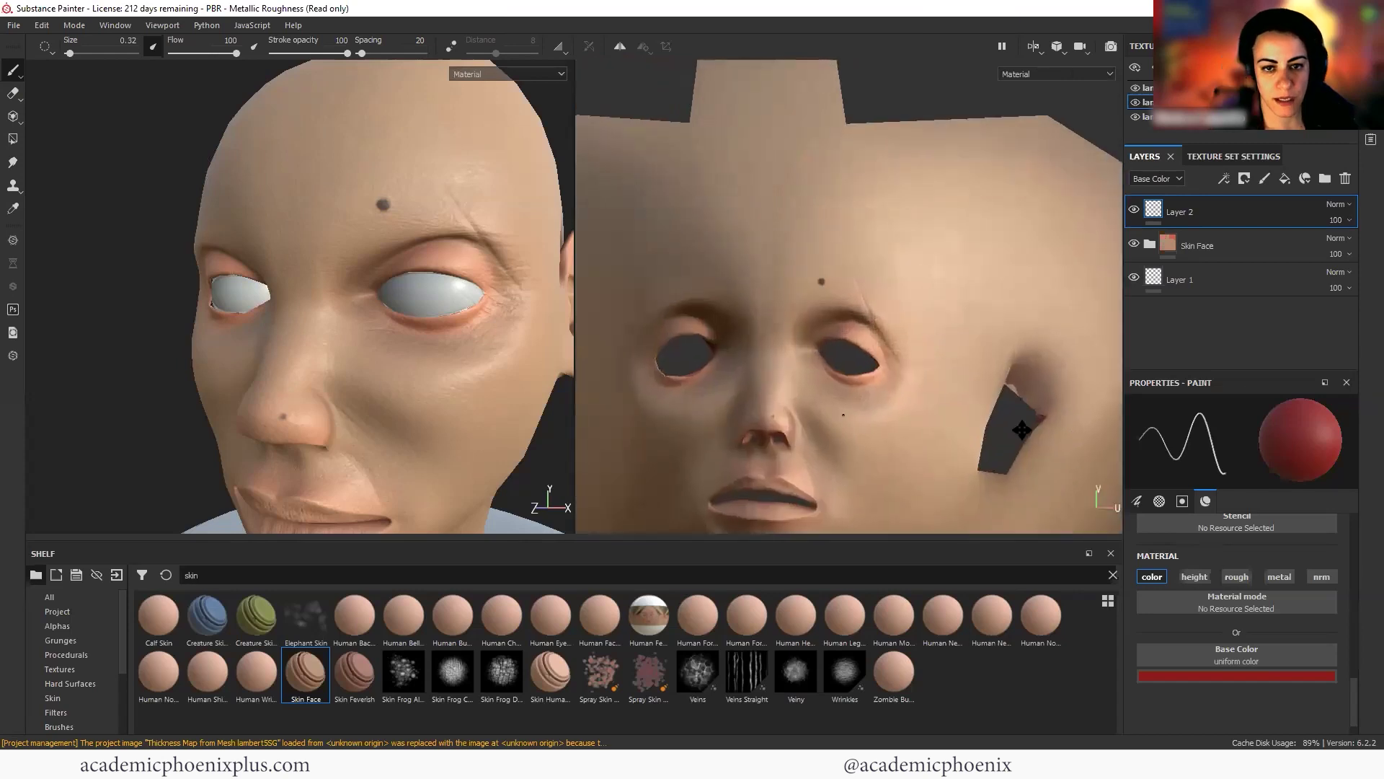
{"action": "scroll", "coordinate": [920, 272], "scroll_direction": "up", "scroll_amount": 4}
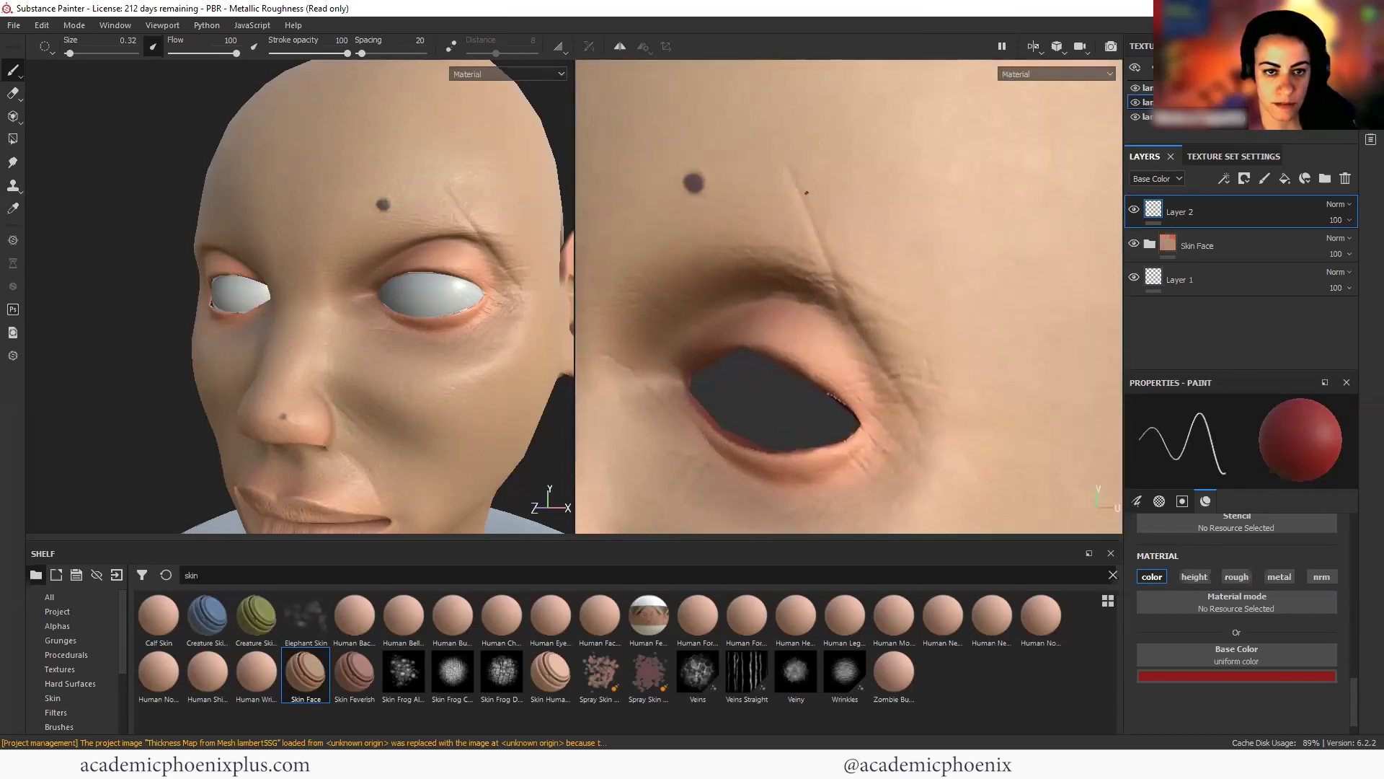
{"action": "left_click_drag", "start_coordinate": [788, 168], "coordinate": [802, 207]}
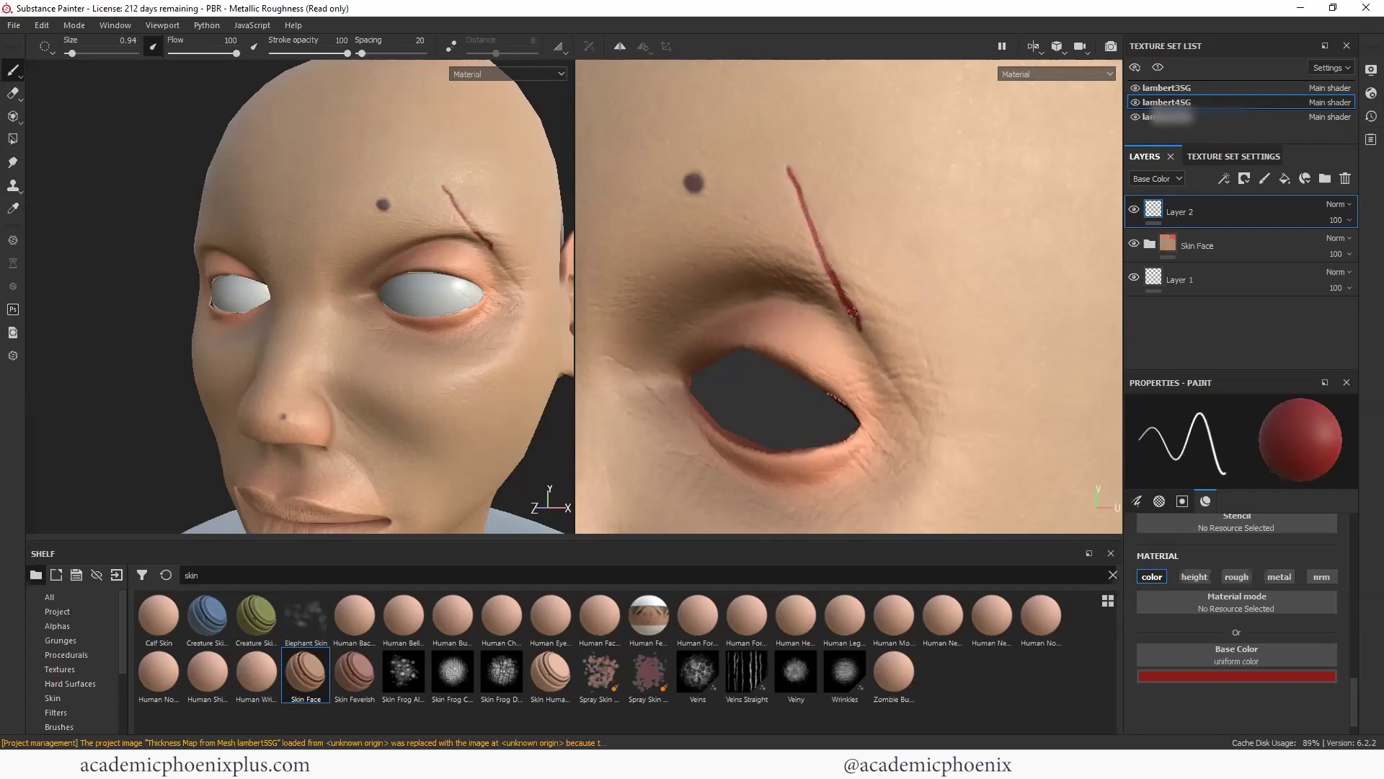
{"action": "left_click_drag", "start_coordinate": [876, 364], "coordinate": [899, 396]}
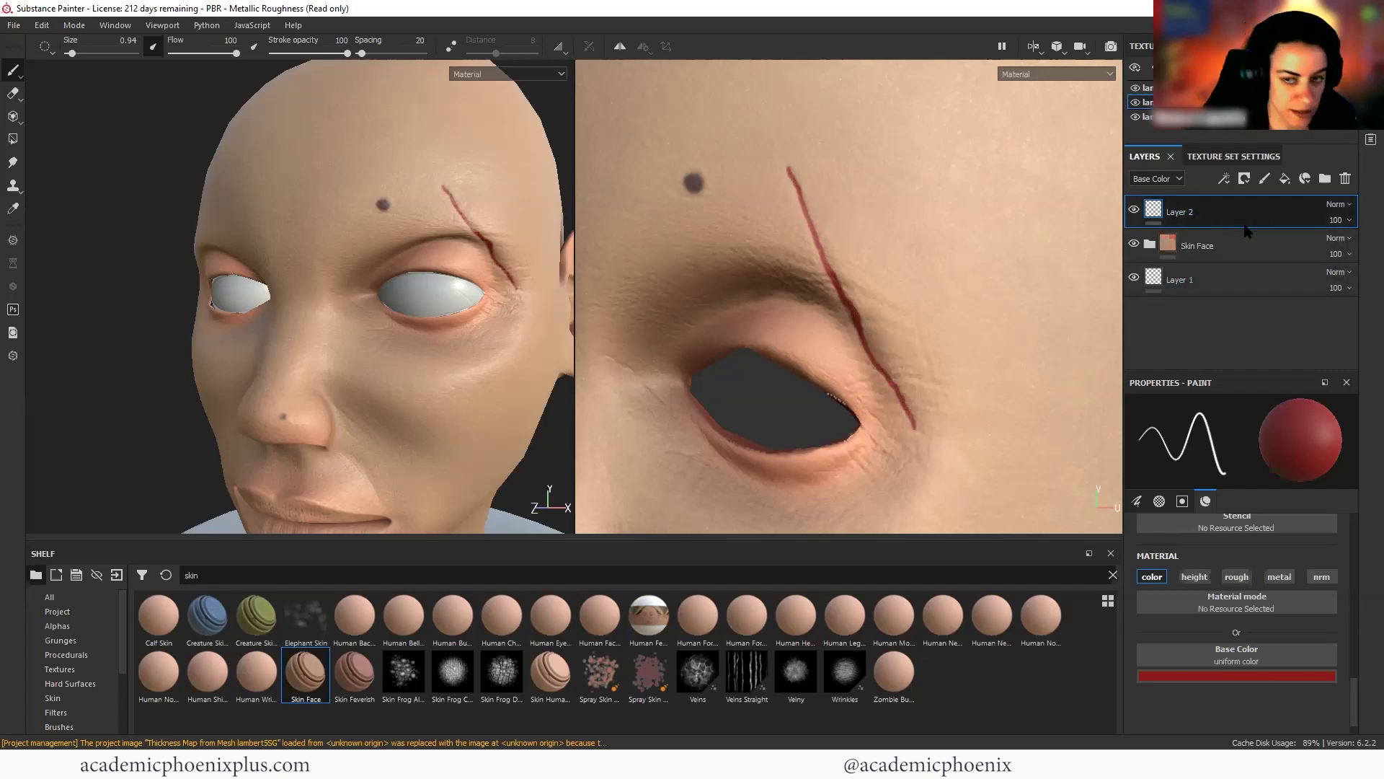
Duplicate the painted mole and scar layer, Layer 2, and add a Blur filter to the copy
{"action": "key", "text": "ctrl+d"}
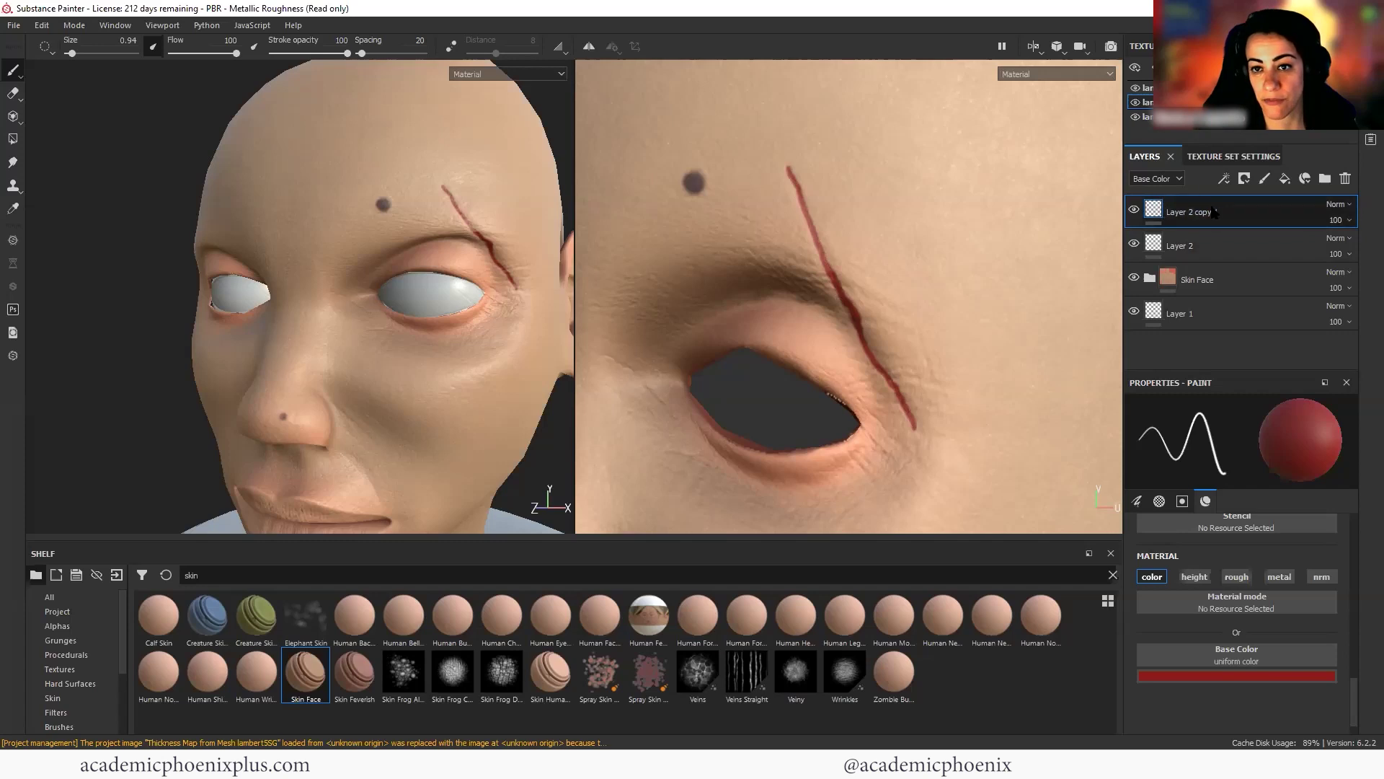
{"action": "right_click", "coordinate": [1232, 222]}
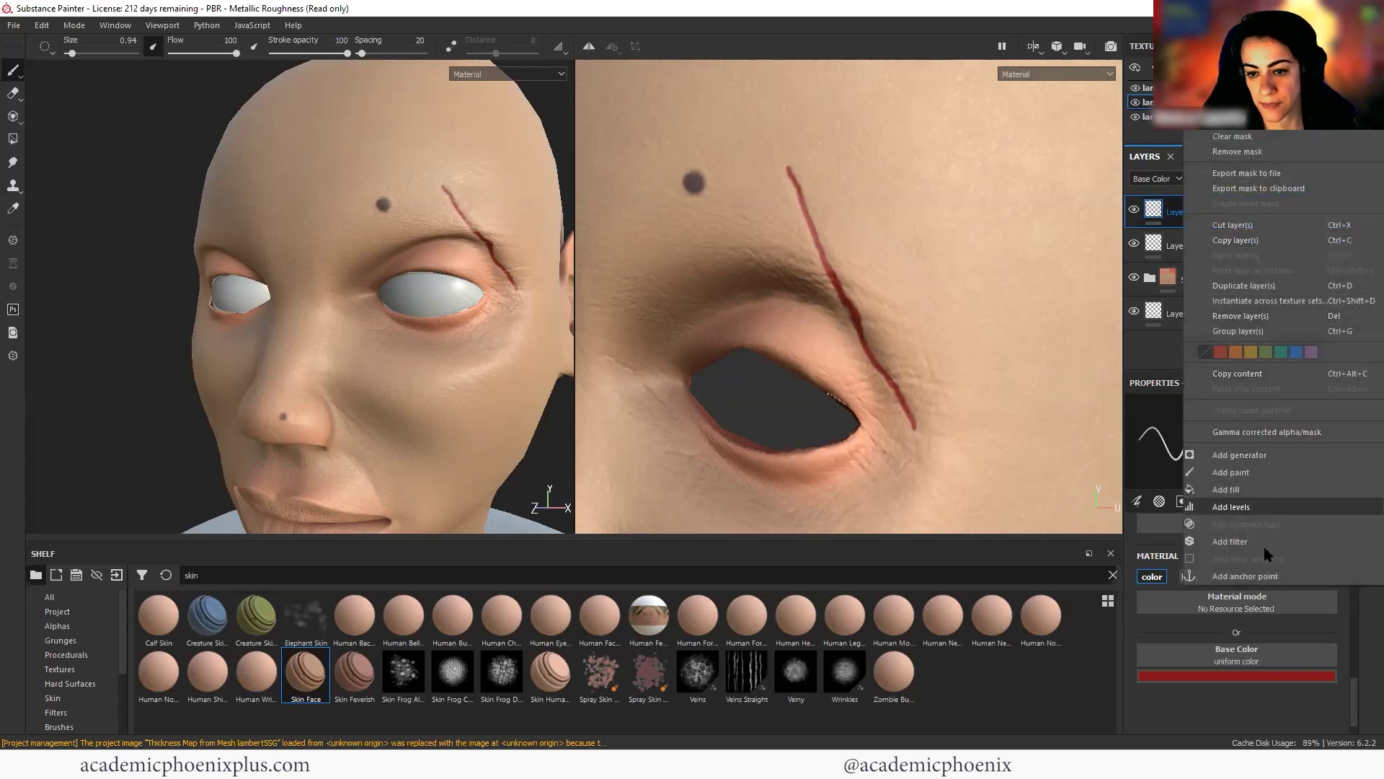
{"action": "left_click", "coordinate": [1230, 541]}
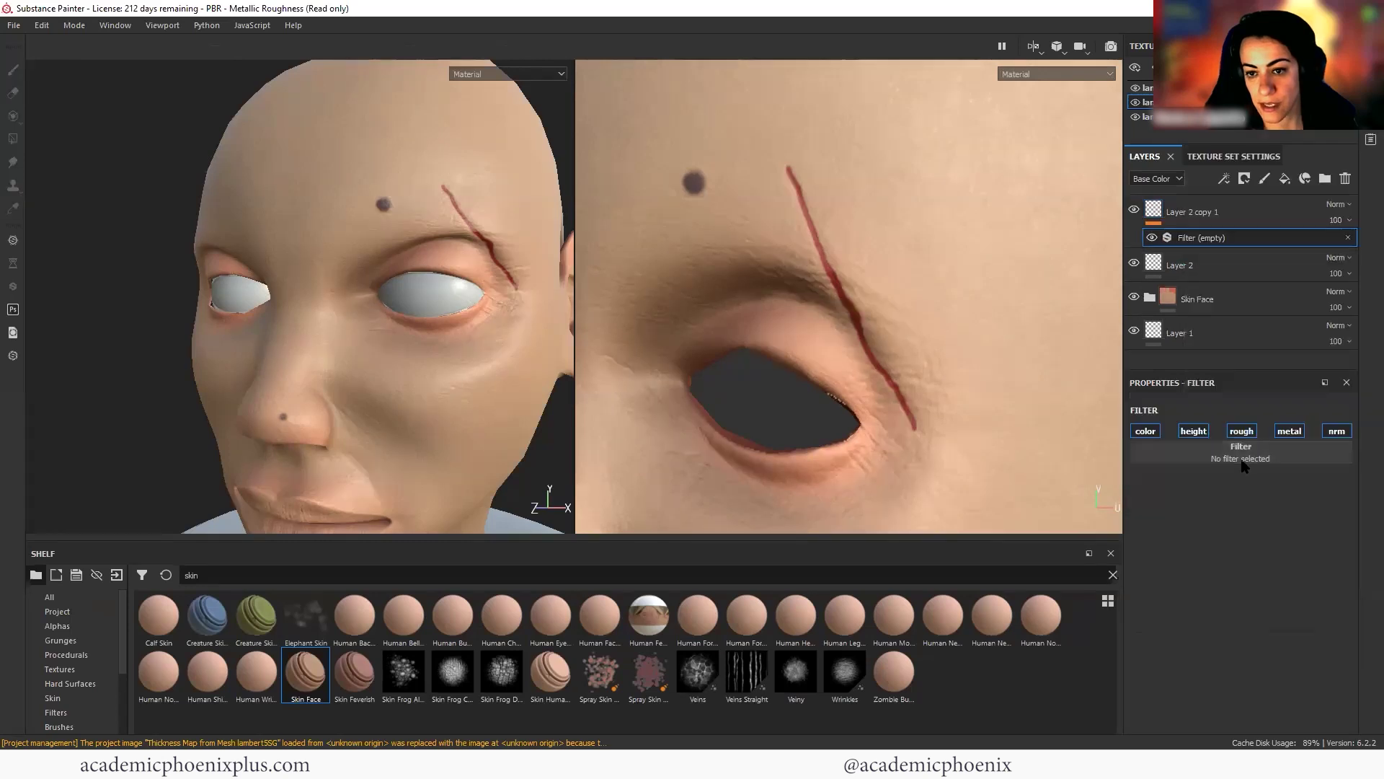
{"action": "left_click", "coordinate": [1246, 450]}
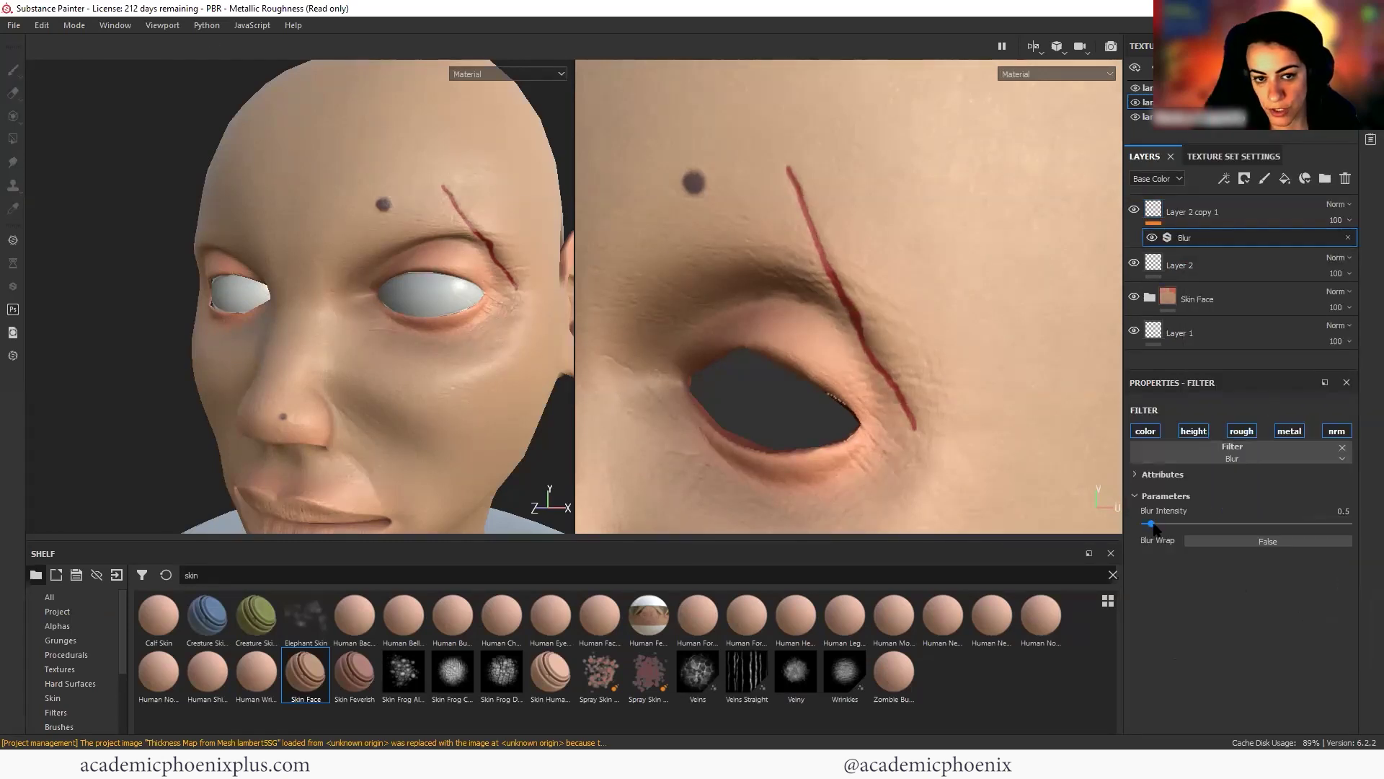
Adjust the Blur filter on the layer copy to an intensity of 0.28
{"action": "left_click_drag", "start_coordinate": [1156, 524], "coordinate": [1169, 524]}
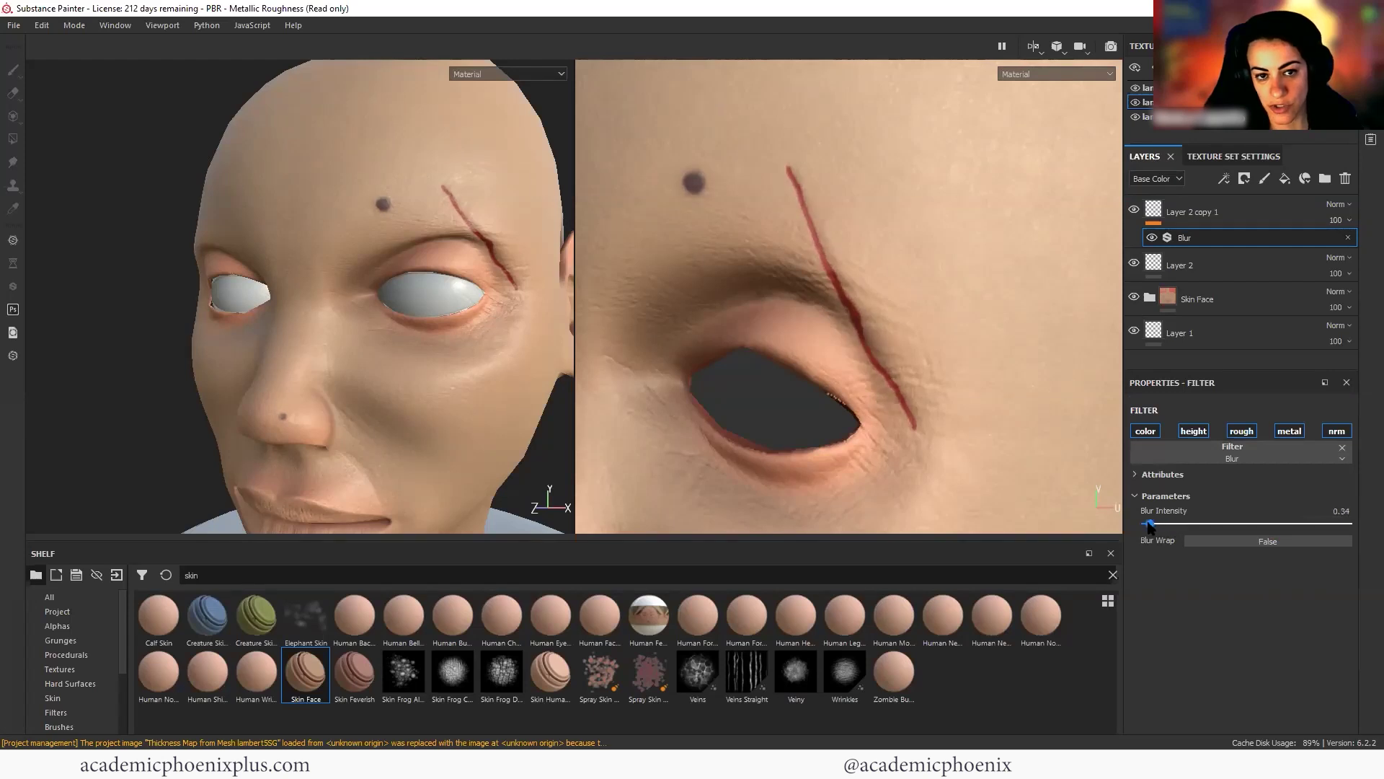
{"action": "left_click_drag", "start_coordinate": [1154, 524], "coordinate": [1152, 524]}
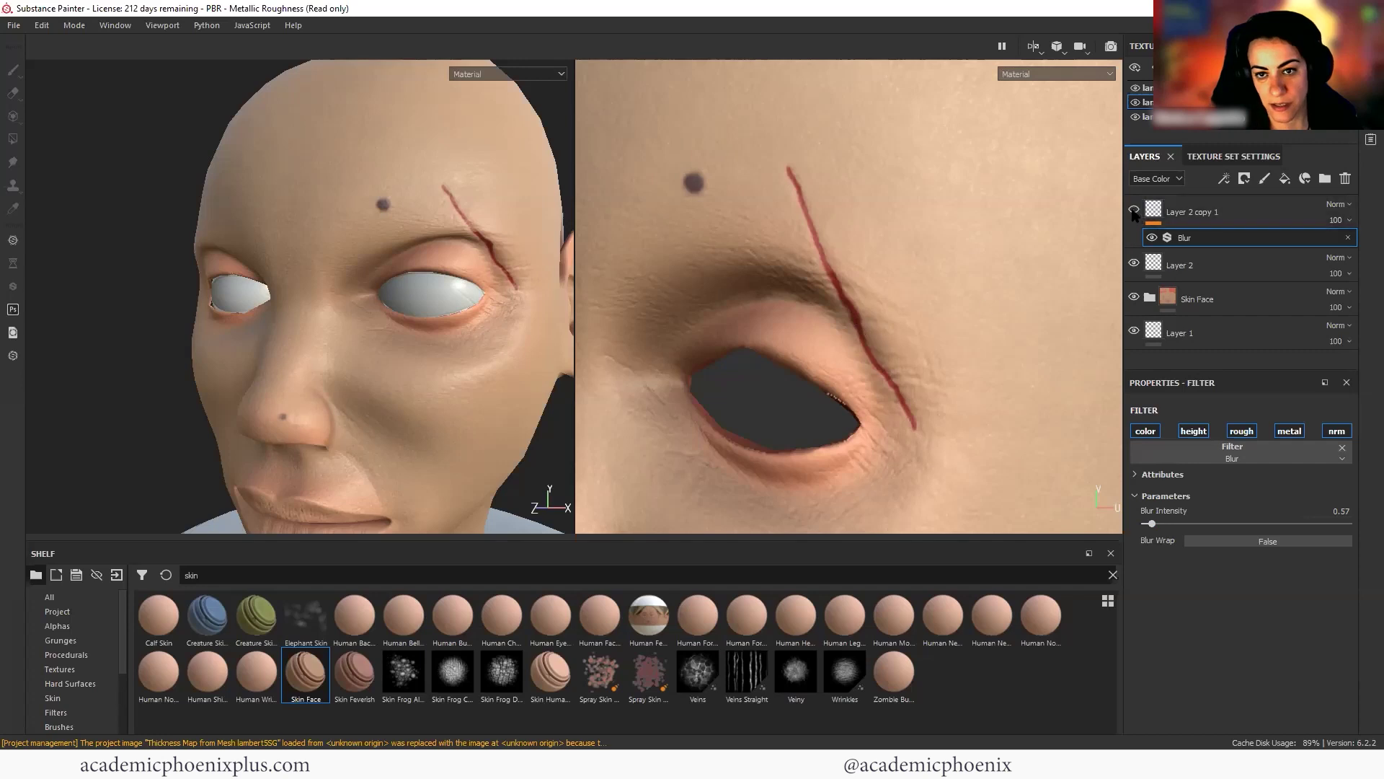
{"action": "left_click_drag", "start_coordinate": [1151, 524], "coordinate": [1154, 525]}
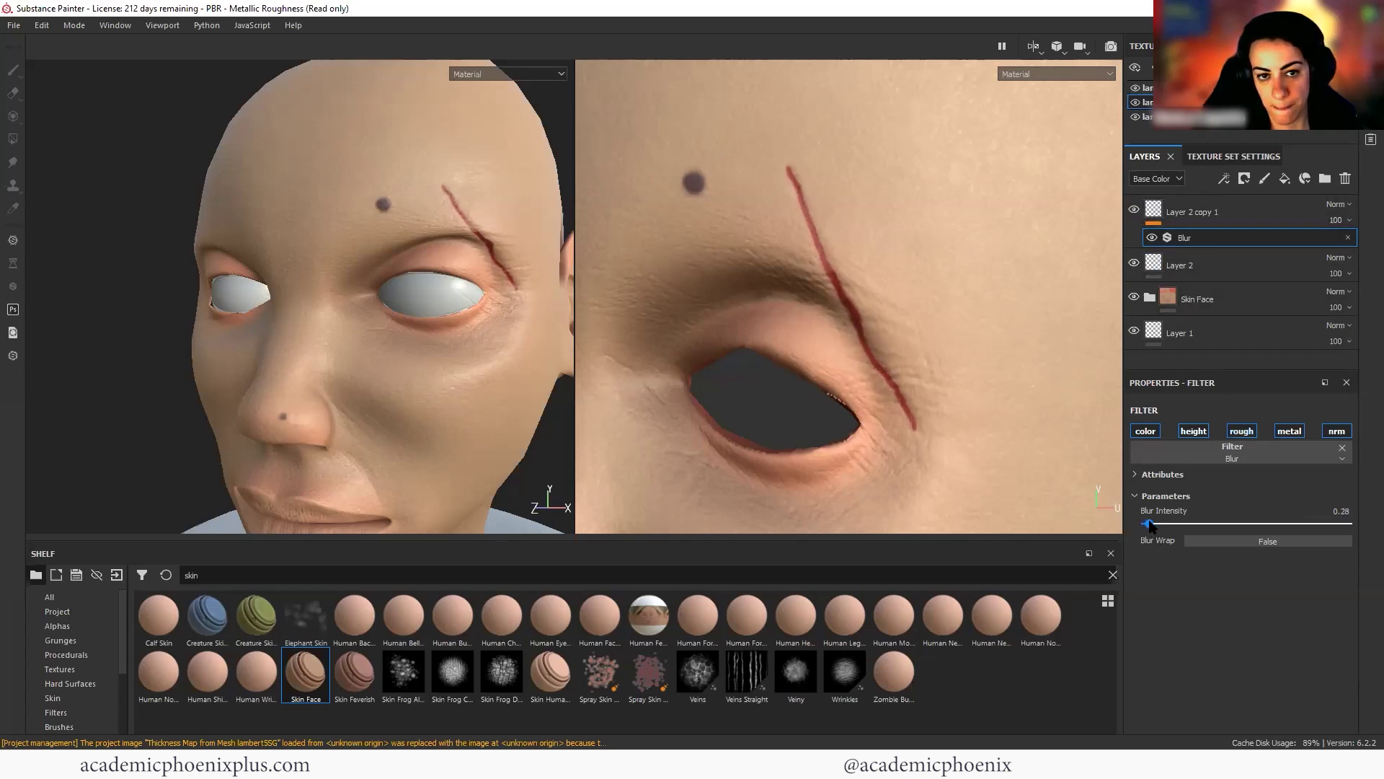
Try the Multiply blend mode on the original painted Layer 2 and settle on Overlay
{"action": "left_click_drag", "start_coordinate": [330, 343], "coordinate": [462, 302], "text": "alt"}
{"action": "left_click", "coordinate": [1349, 269]}
{"action": "left_click", "coordinate": [1343, 258]}
{"action": "left_click", "coordinate": [1314, 319]}
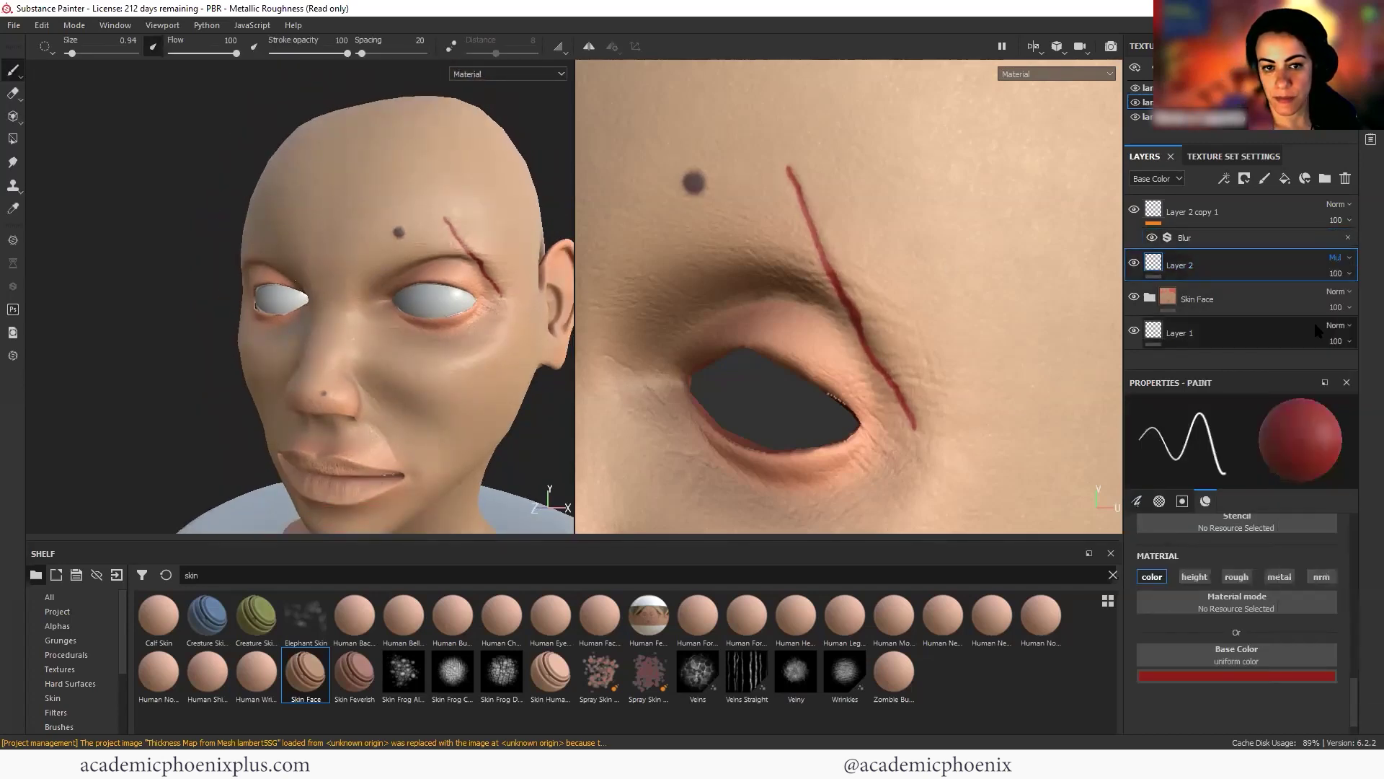
{"action": "left_click", "coordinate": [1342, 258]}
{"action": "left_click", "coordinate": [1327, 477]}
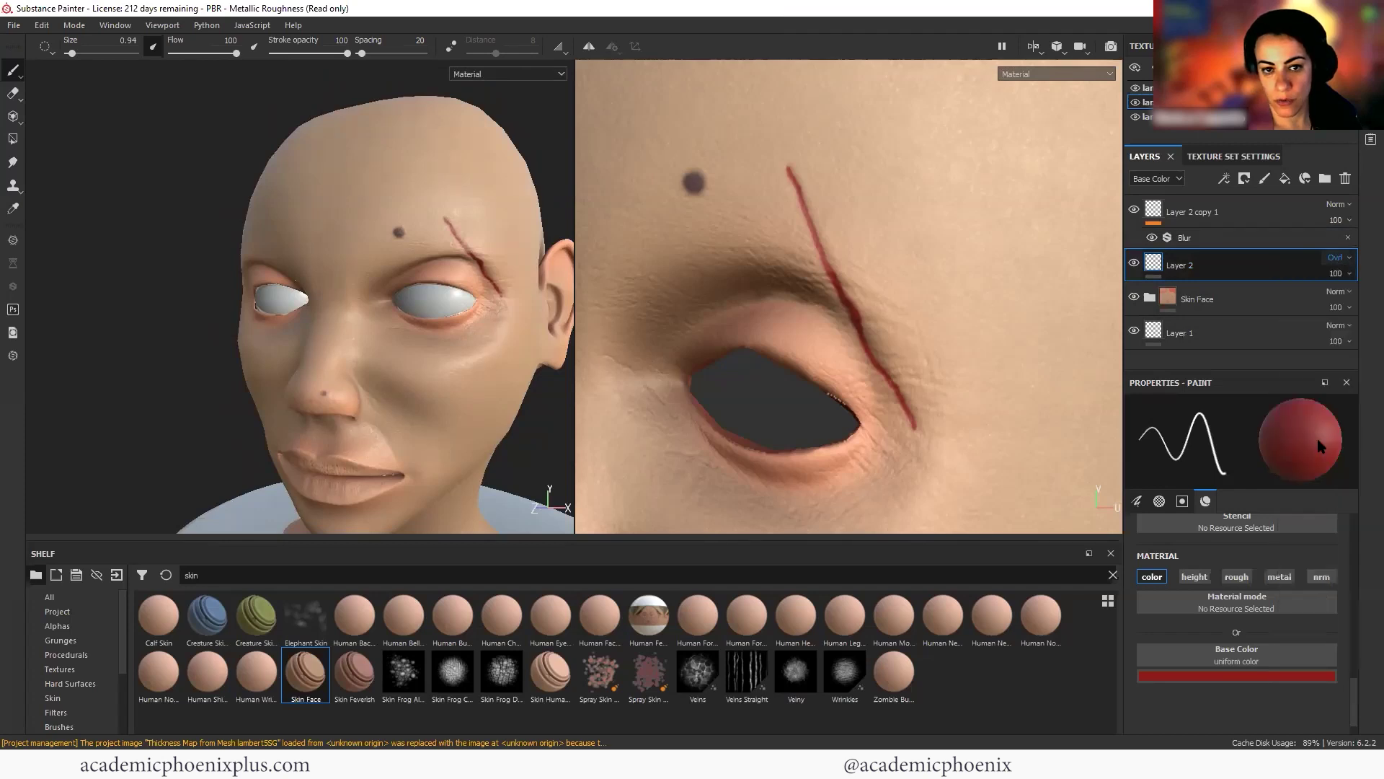
Lower the opacity of Layer 2 to 6 and of its blurred copy to 49
{"action": "left_click", "coordinate": [1343, 273]}
{"action": "left_click_drag", "start_coordinate": [1380, 298], "coordinate": [1319, 308]}
{"action": "right_click_drag", "start_coordinate": [285, 385], "coordinate": [166, 380], "text": "alt"}
{"action": "left_click_drag", "start_coordinate": [166, 380], "coordinate": [457, 426], "text": "alt"}
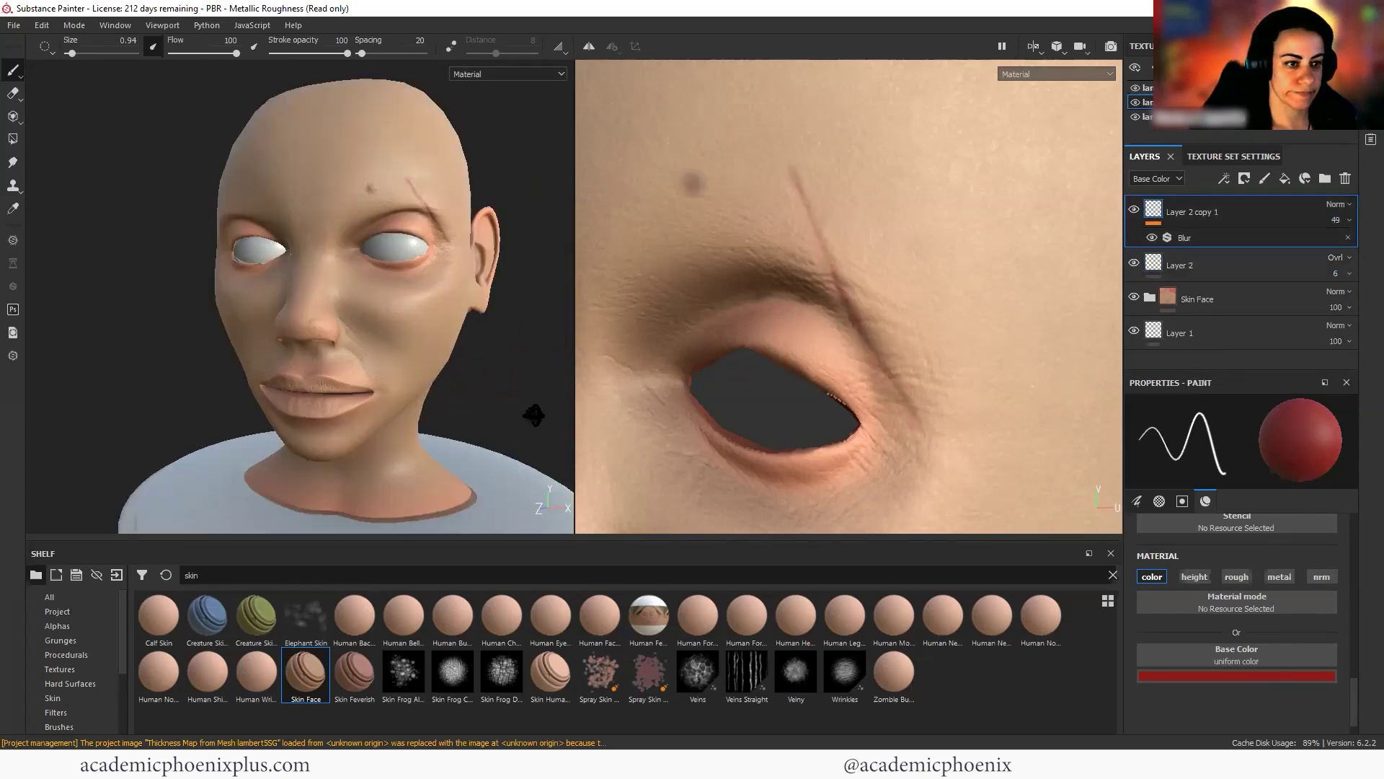
Examine the softened mole and scar and the overall skin from the front and both sides of the head
{"action": "left_click_drag", "start_coordinate": [537, 415], "coordinate": [642, 403], "text": "alt"}
{"action": "right_click_drag", "start_coordinate": [566, 372], "coordinate": [621, 405], "text": "alt"}
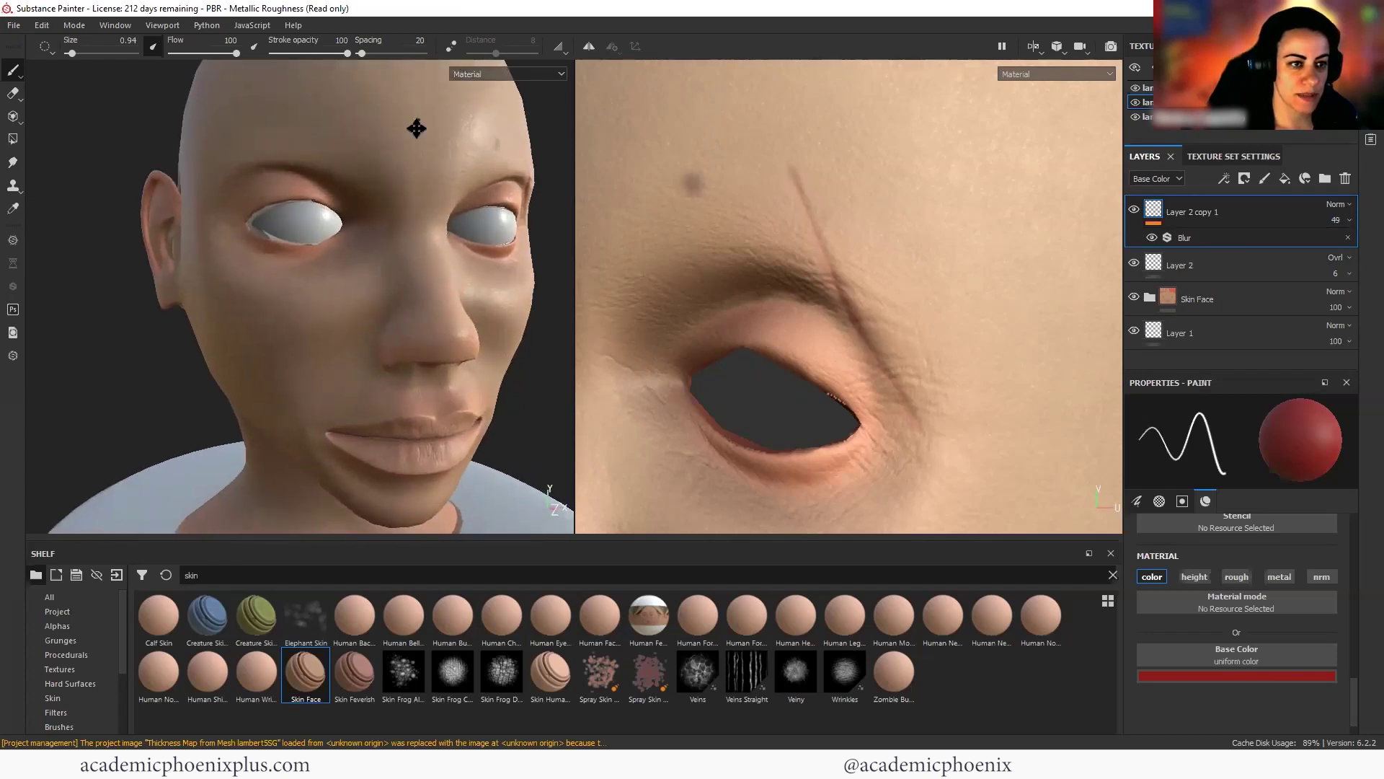
{"action": "middle_click_drag", "start_coordinate": [413, 185], "coordinate": [406, 218], "text": "alt"}
{"action": "left_click_drag", "start_coordinate": [406, 218], "coordinate": [411, 265], "text": "alt"}
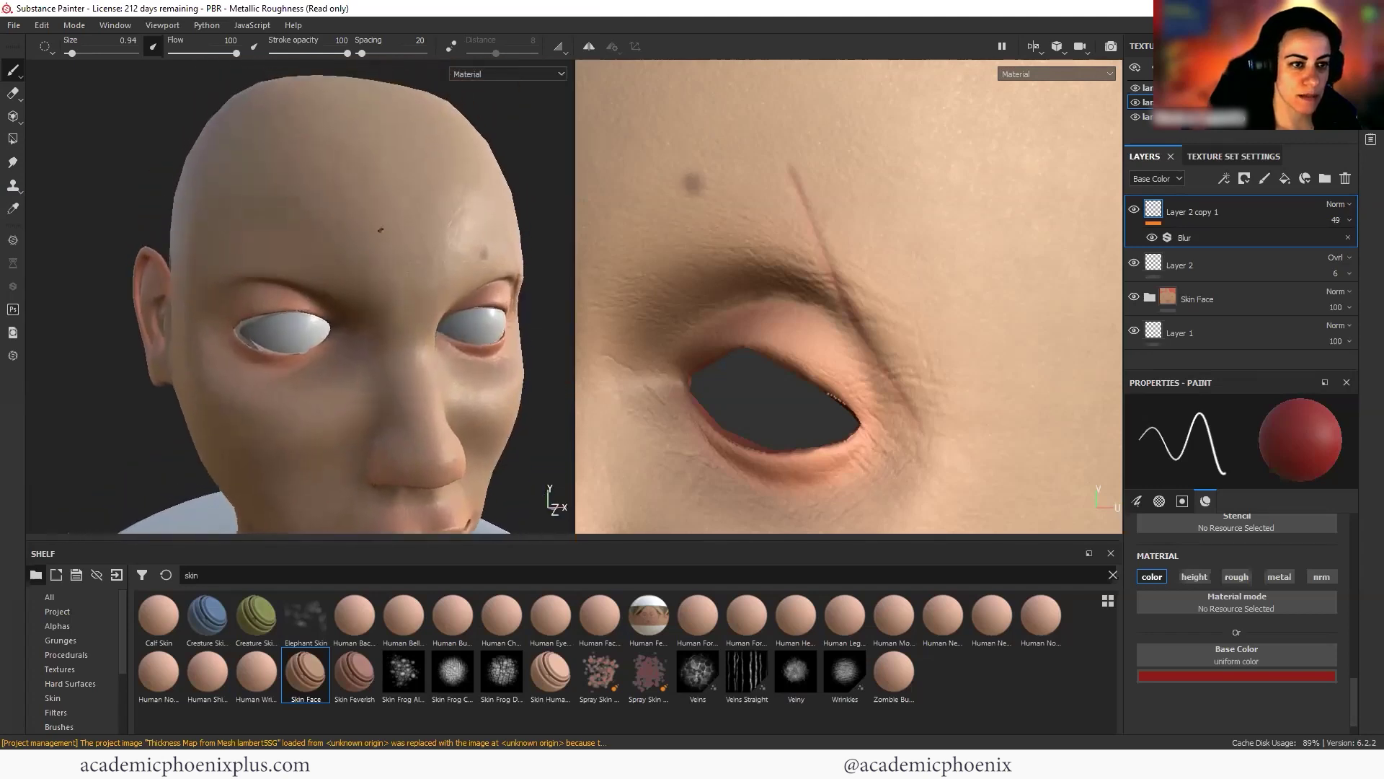
{"action": "left_click_drag", "start_coordinate": [423, 350], "coordinate": [126, 389], "text": "alt"}
{"action": "left_click_drag", "start_coordinate": [361, 381], "coordinate": [230, 444], "text": "alt"}
{"action": "left_click_drag", "start_coordinate": [404, 375], "coordinate": [382, 365], "text": "alt"}
{"action": "right_click_drag", "start_coordinate": [382, 353], "coordinate": [238, 393], "text": "alt"}
{"action": "middle_click_drag", "start_coordinate": [238, 393], "coordinate": [288, 348], "text": "alt"}
{"action": "left_click_drag", "start_coordinate": [287, 349], "coordinate": [383, 354], "text": "alt"}
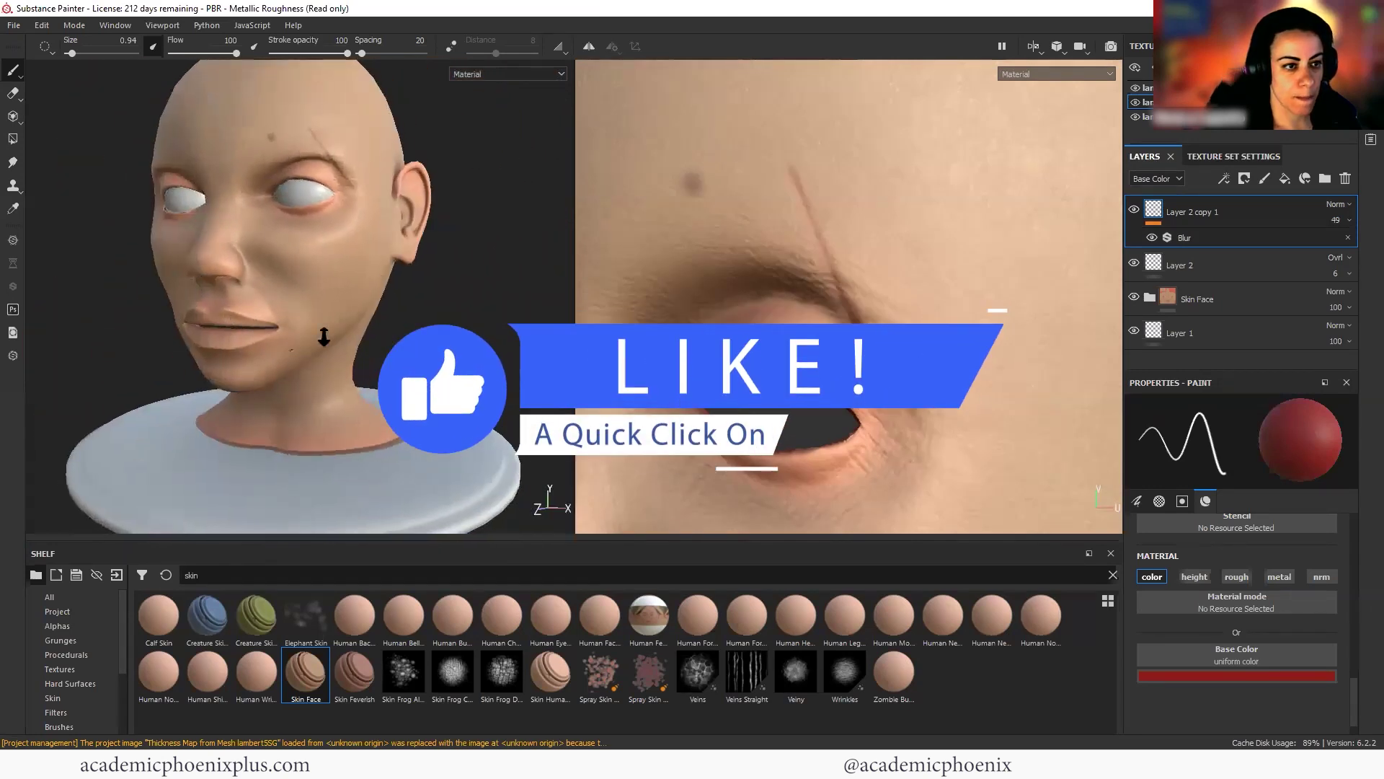
{"action": "right_click_drag", "start_coordinate": [318, 333], "coordinate": [370, 360], "text": "alt"}
{"action": "left_click_drag", "start_coordinate": [370, 359], "coordinate": [447, 355], "text": "alt"}
{"action": "middle_click_drag", "start_coordinate": [433, 353], "coordinate": [503, 382], "text": "alt"}
{"action": "right_click_drag", "start_coordinate": [503, 382], "coordinate": [530, 488], "text": "alt"}
{"action": "middle_click_drag", "start_coordinate": [530, 488], "coordinate": [554, 514], "text": "alt"}
{"action": "left_click_drag", "start_coordinate": [440, 389], "coordinate": [507, 392], "text": "alt"}
{"action": "left_click_drag", "start_coordinate": [370, 411], "coordinate": [359, 393], "text": "alt"}
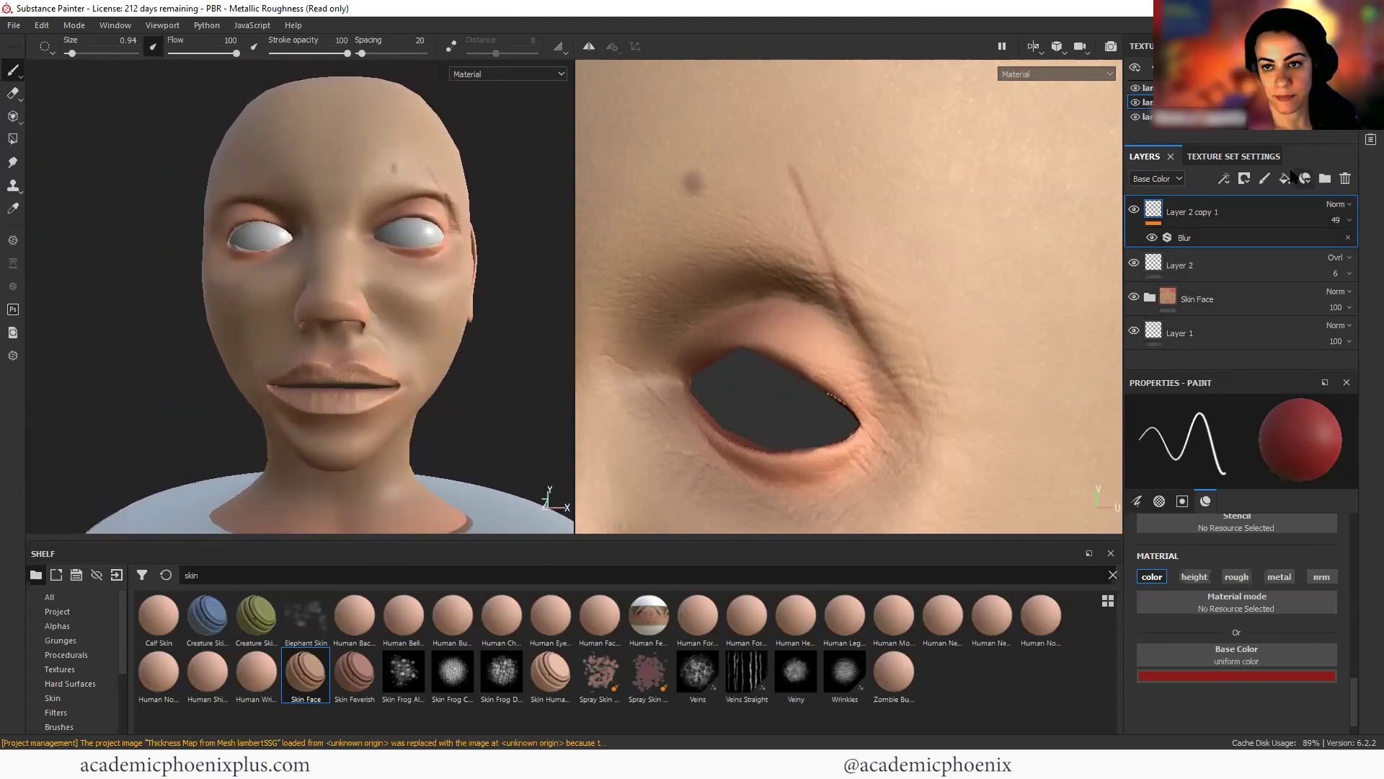
Add a fill layer on top of the stack with only its color and roughness channels enabled
{"action": "left_click", "coordinate": [1285, 178]}
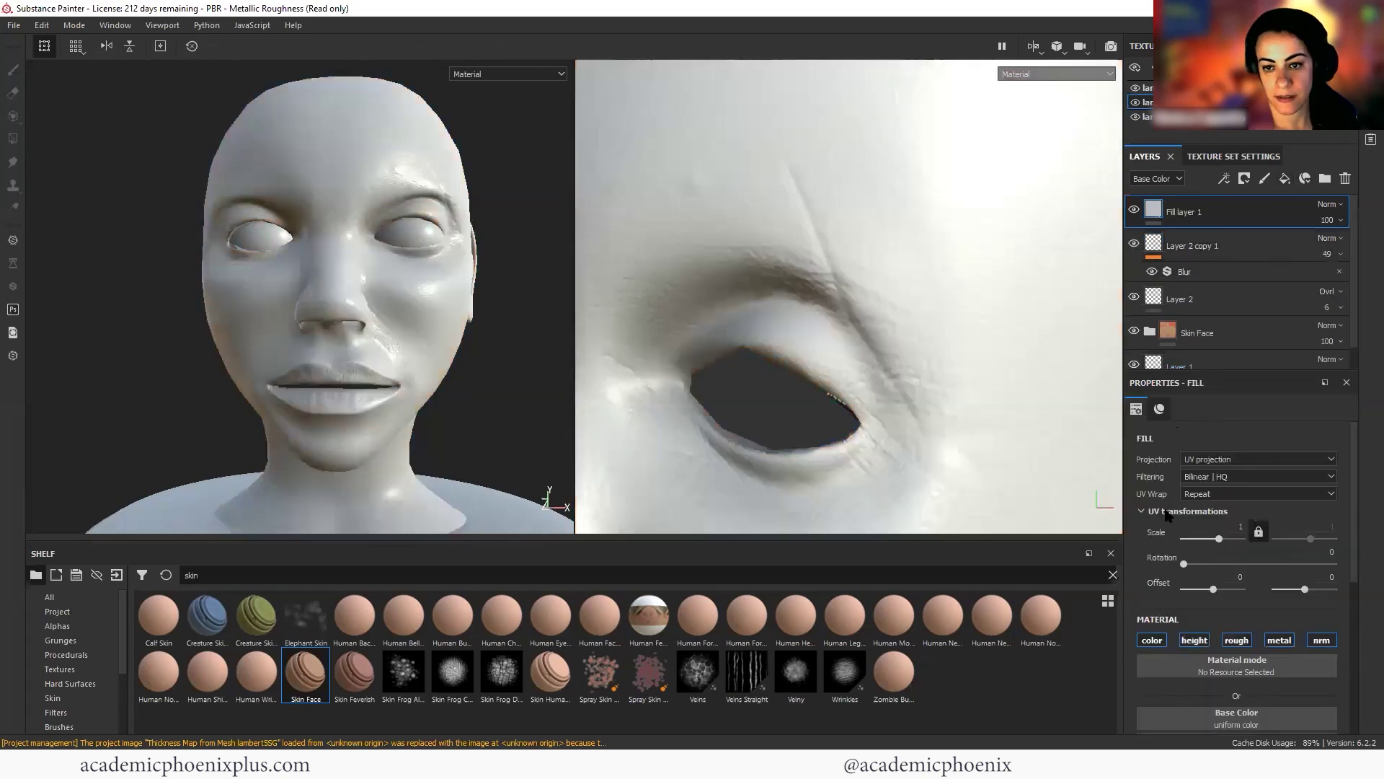
{"action": "left_click", "coordinate": [1237, 644]}
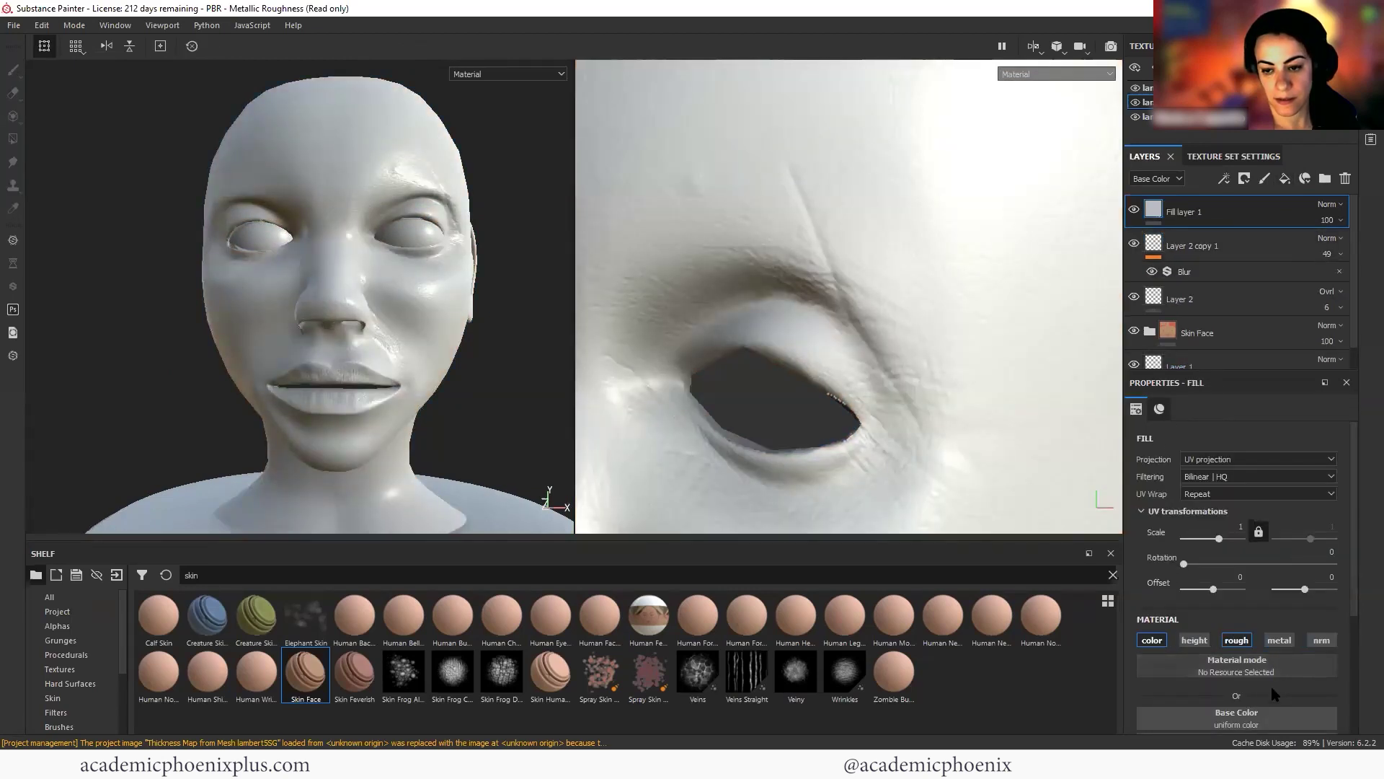